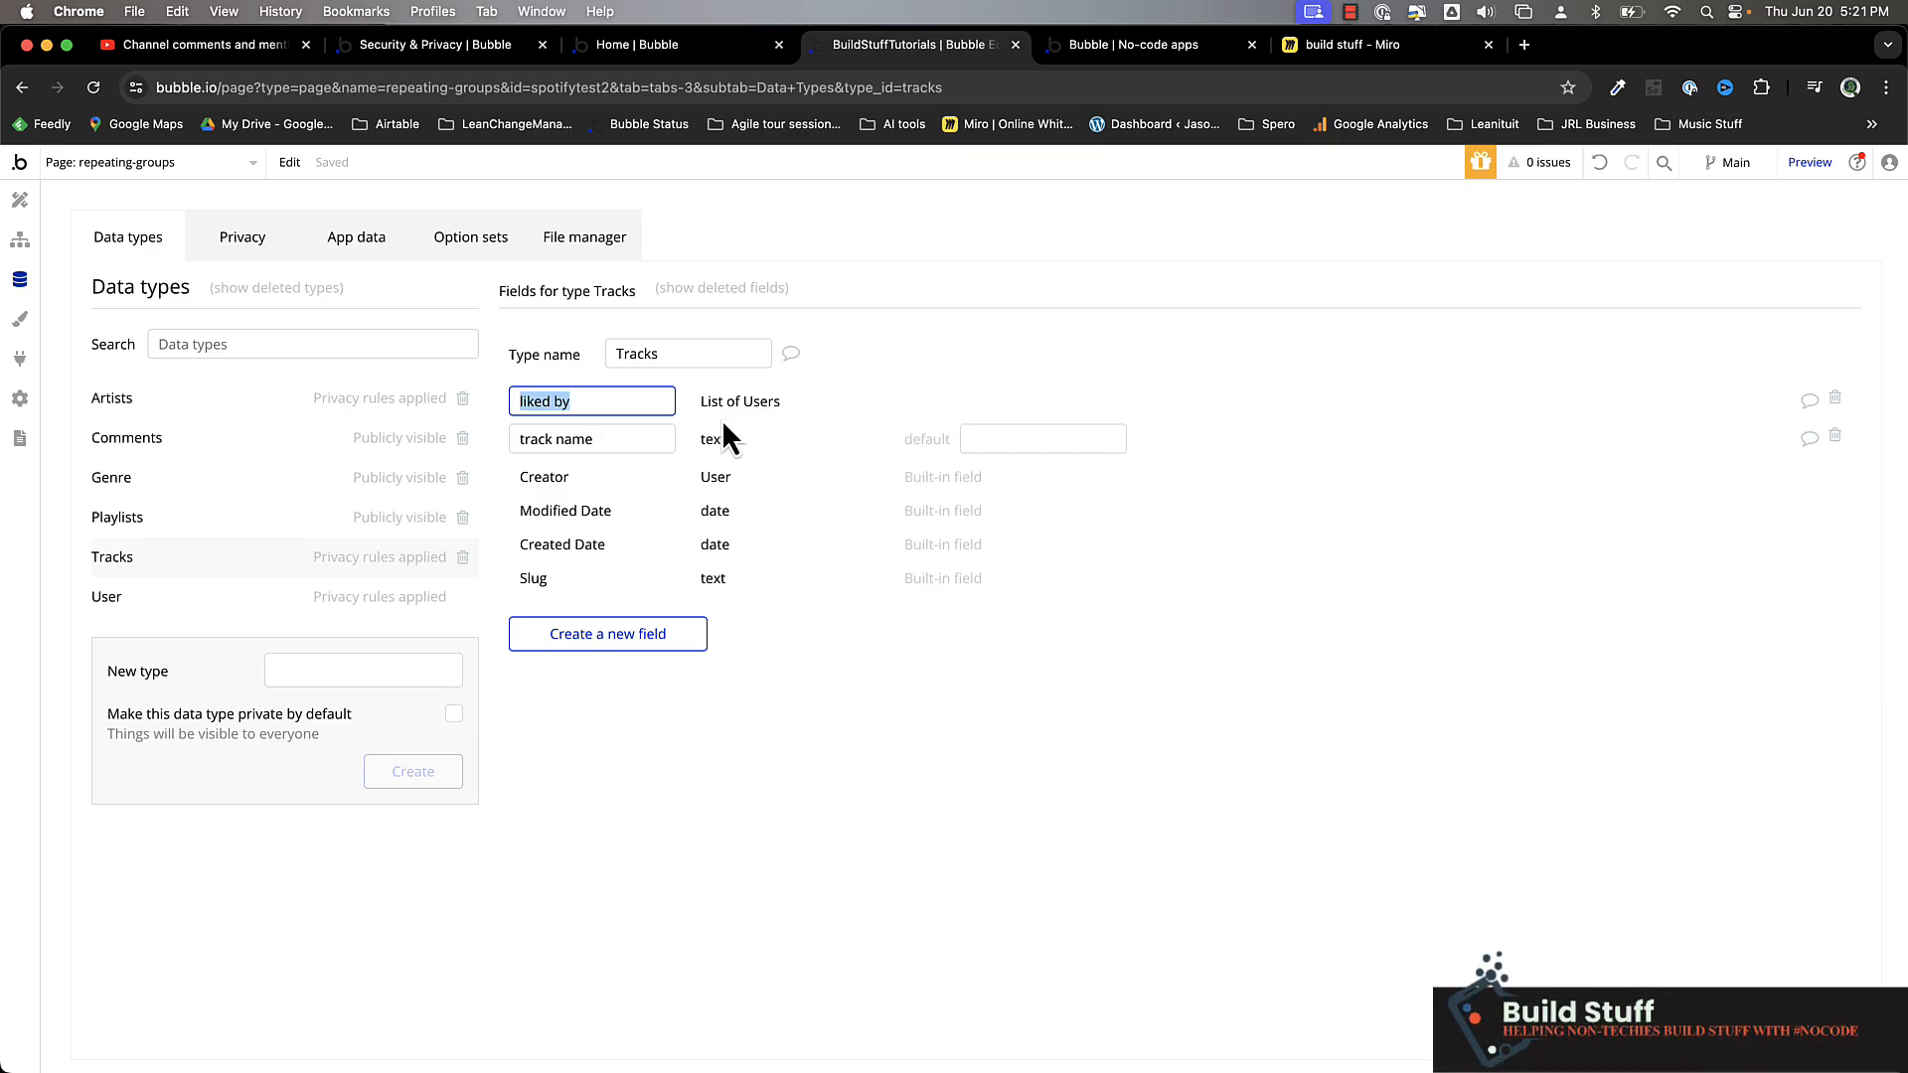
# Examine the first and third actions, which make changes to Tracks, in the thumbs-up text's click workflow
pyautogui.click(20, 239)
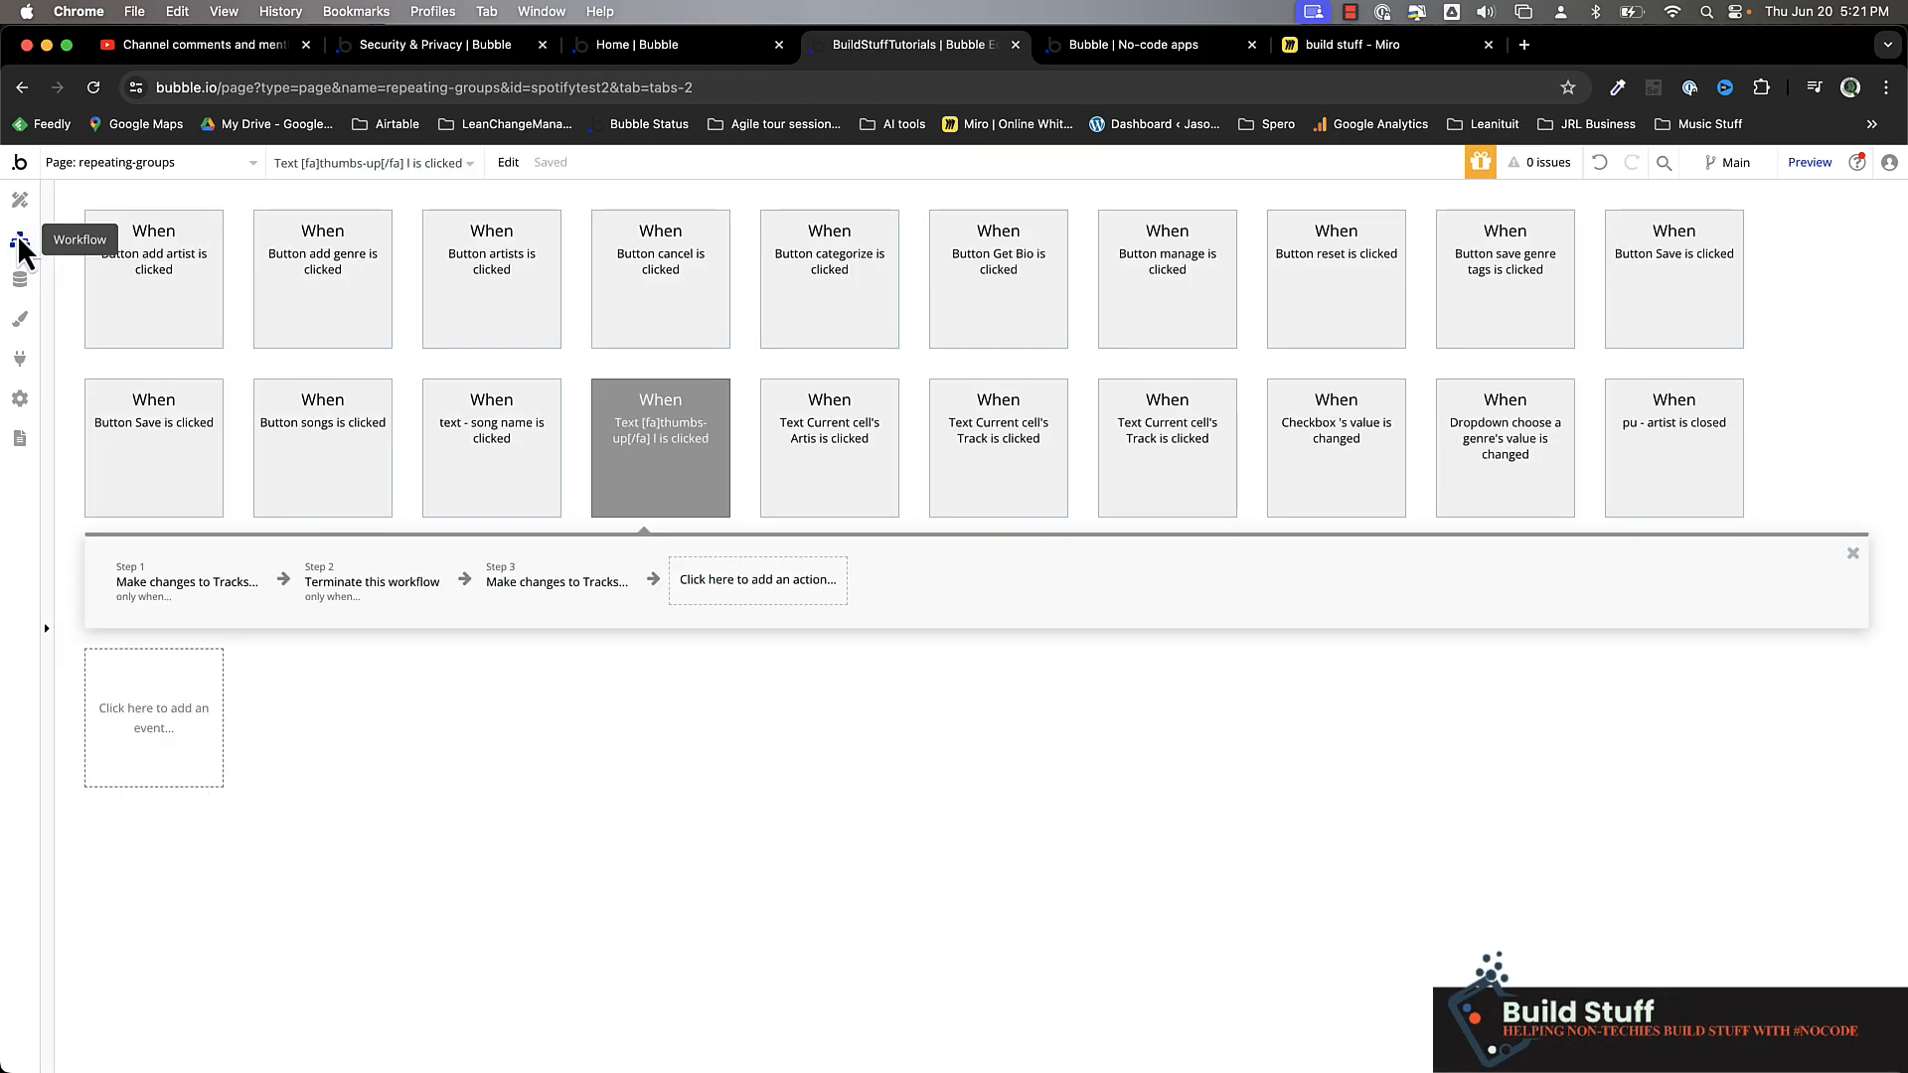
pyautogui.click(203, 594)
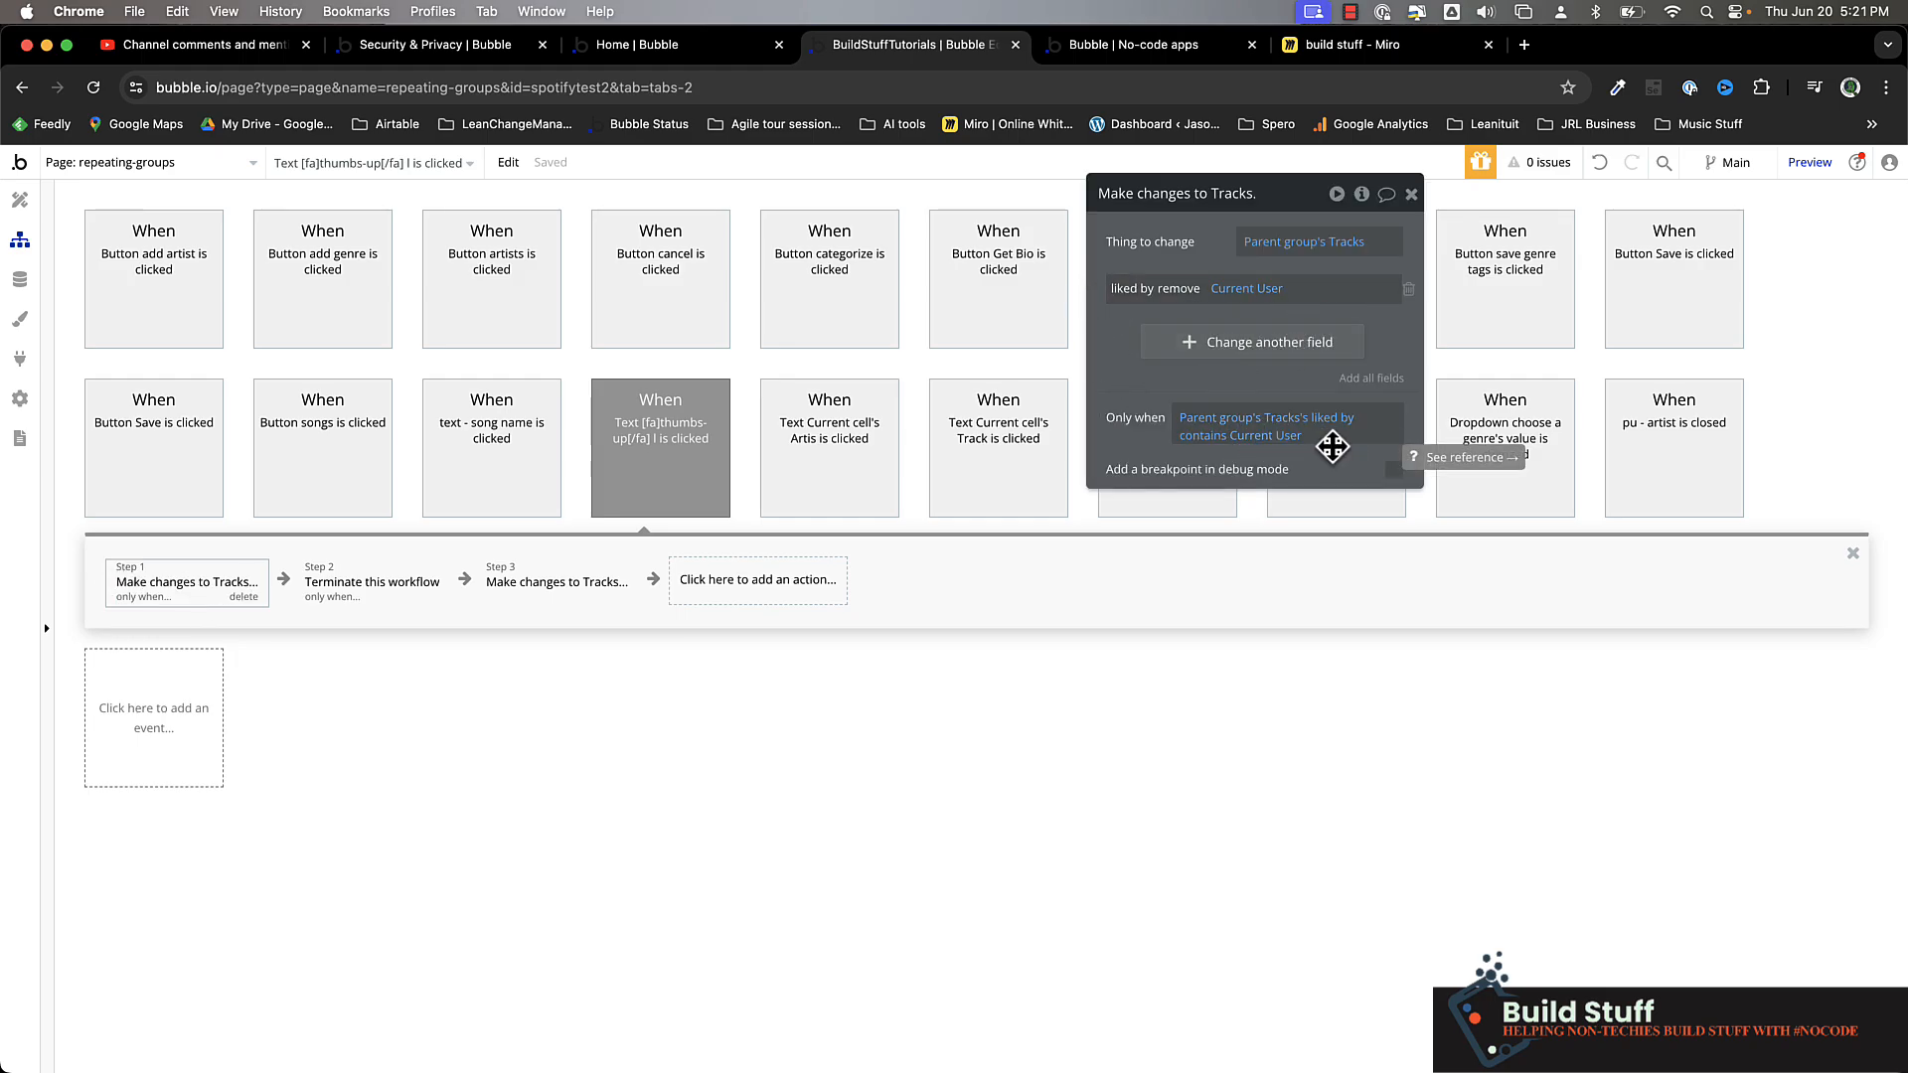
pyautogui.click(549, 596)
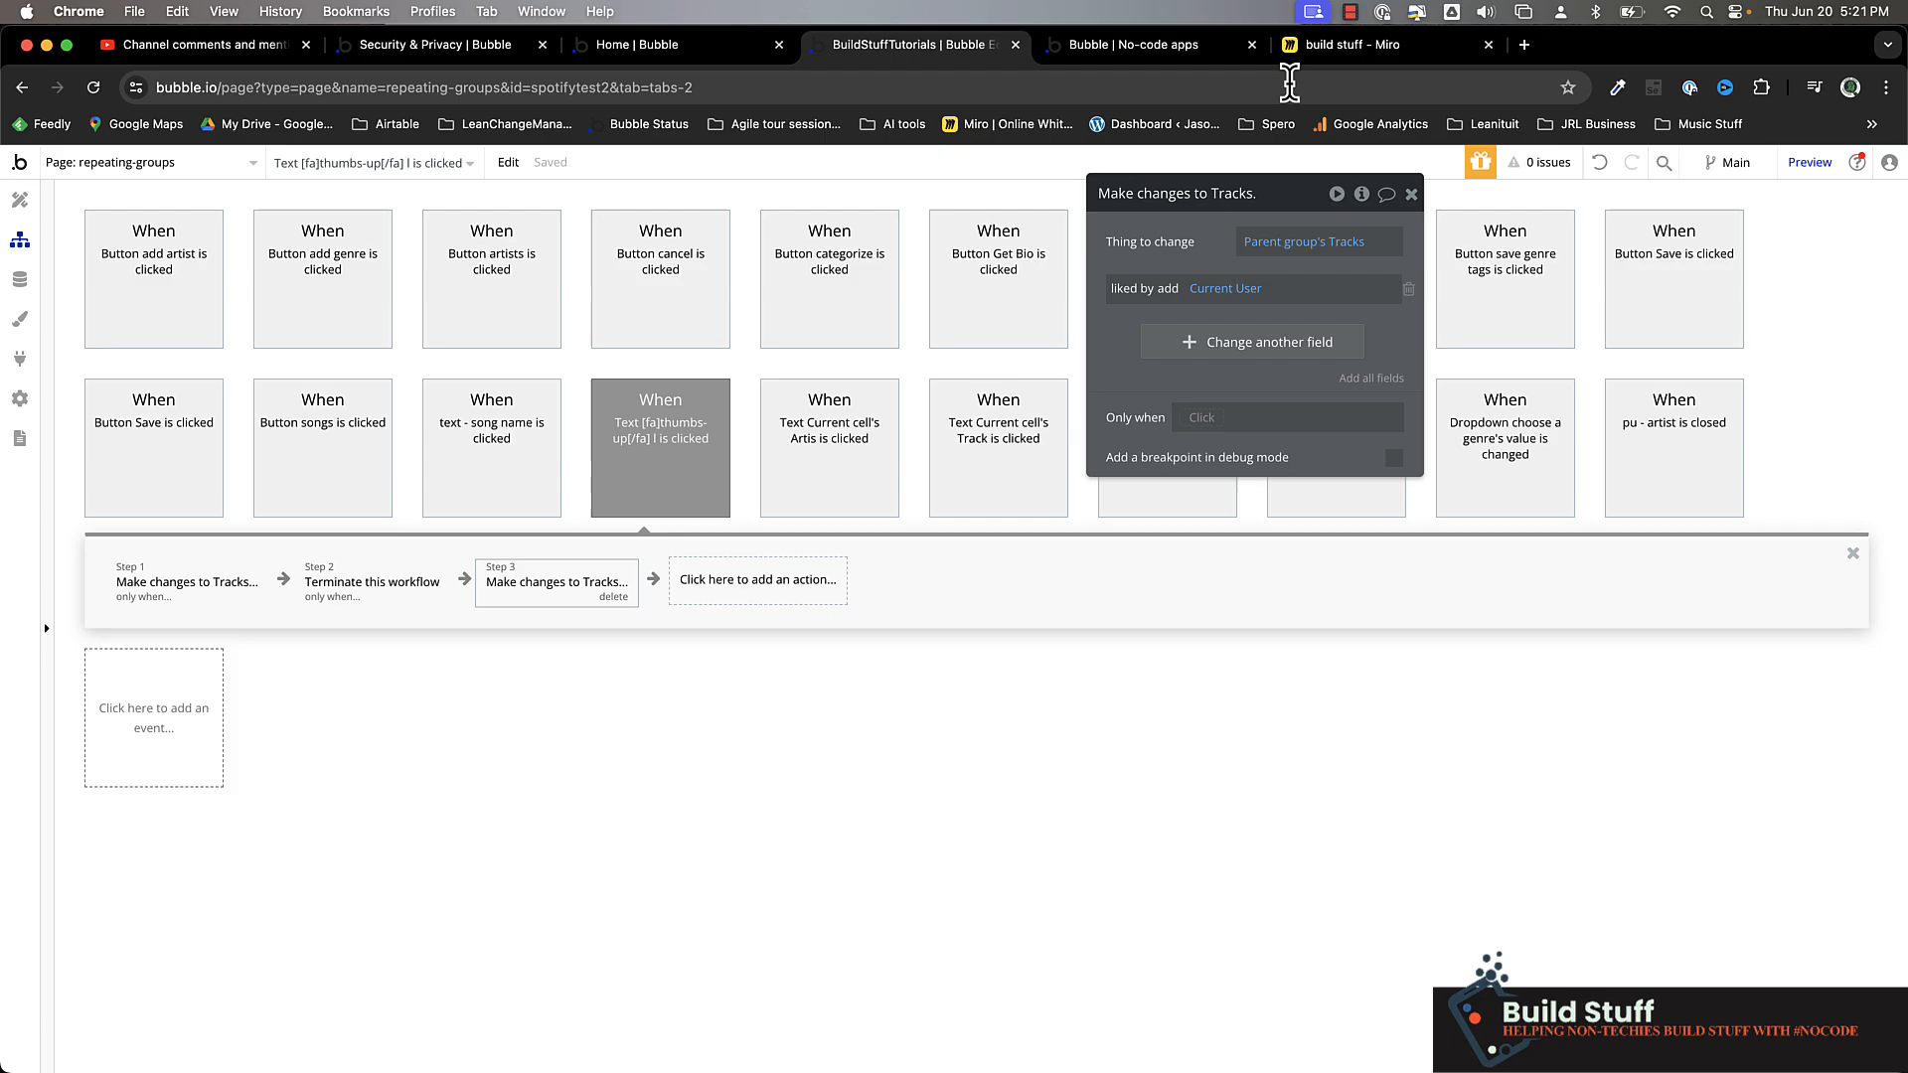
# Switch to the Miro board and change the title of the "song" box to "track"
pyautogui.click(1360, 47)
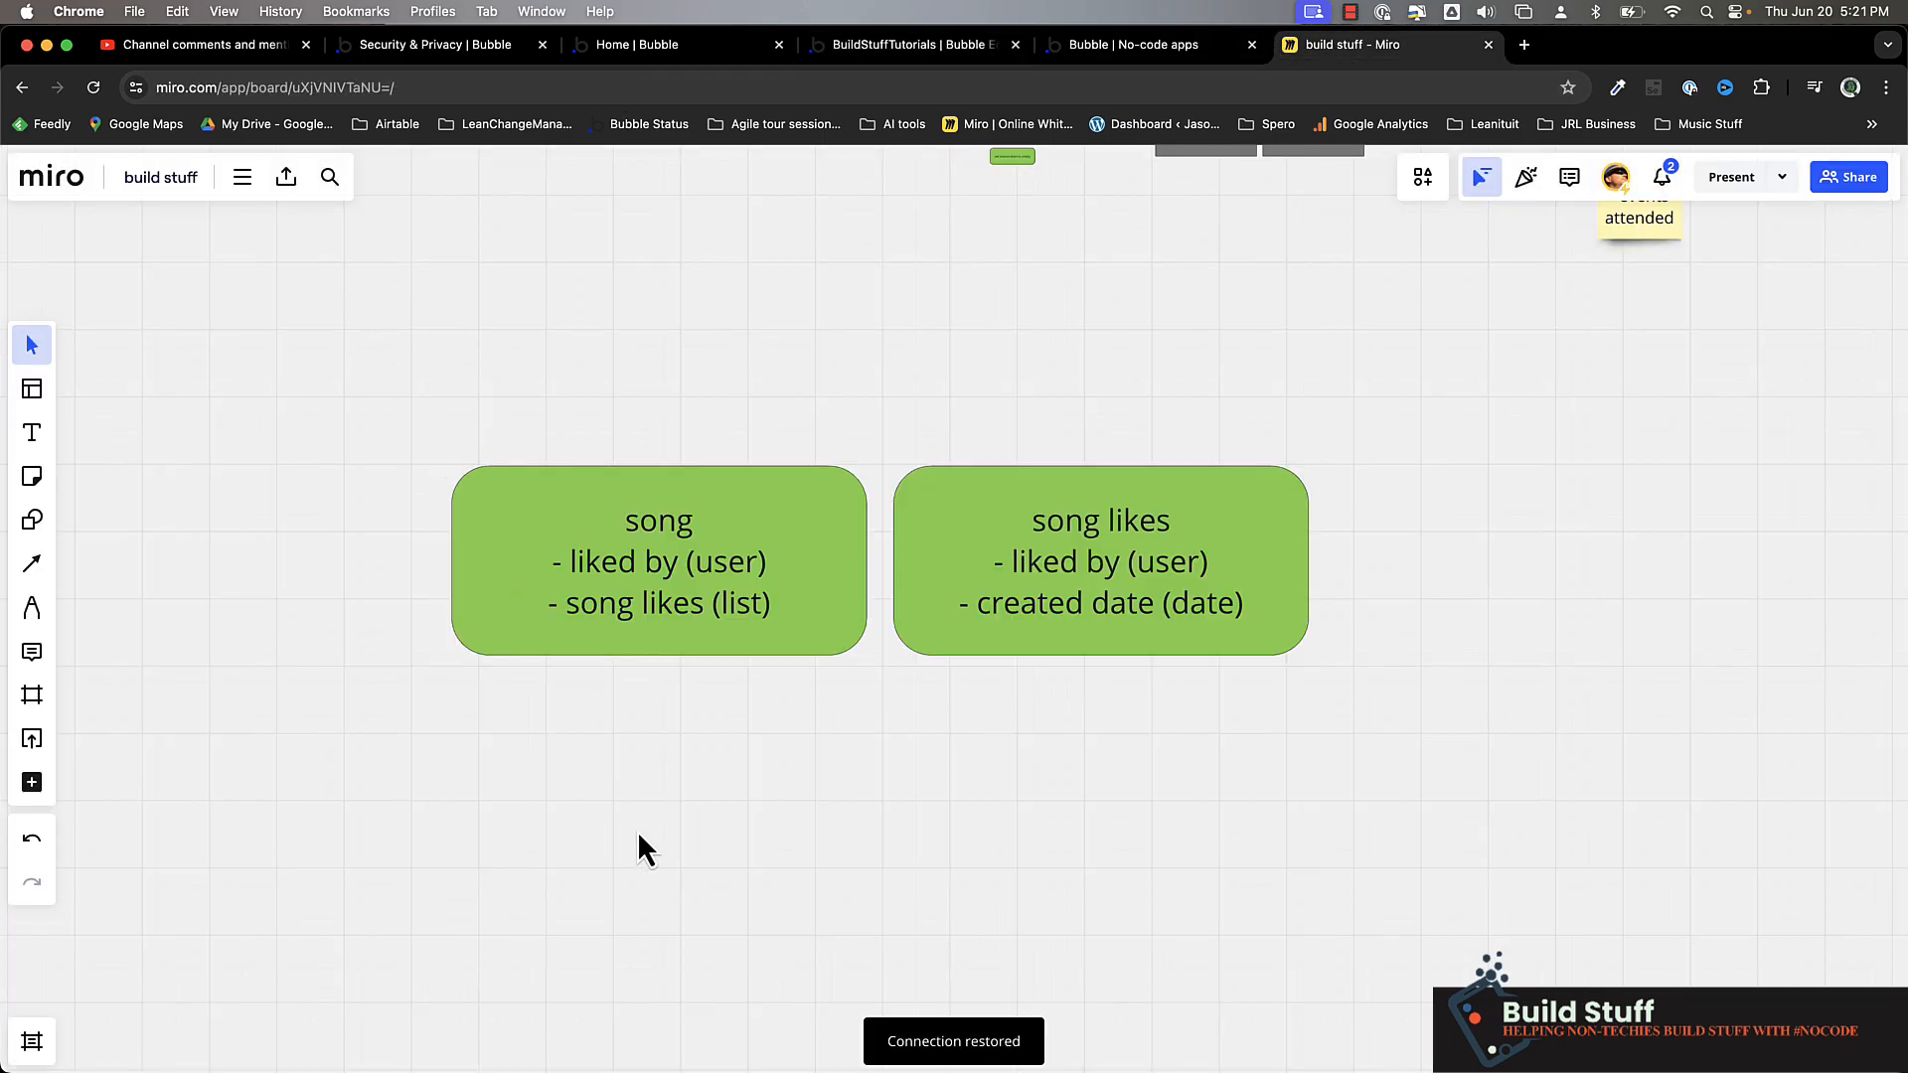
pyautogui.click(497, 520)
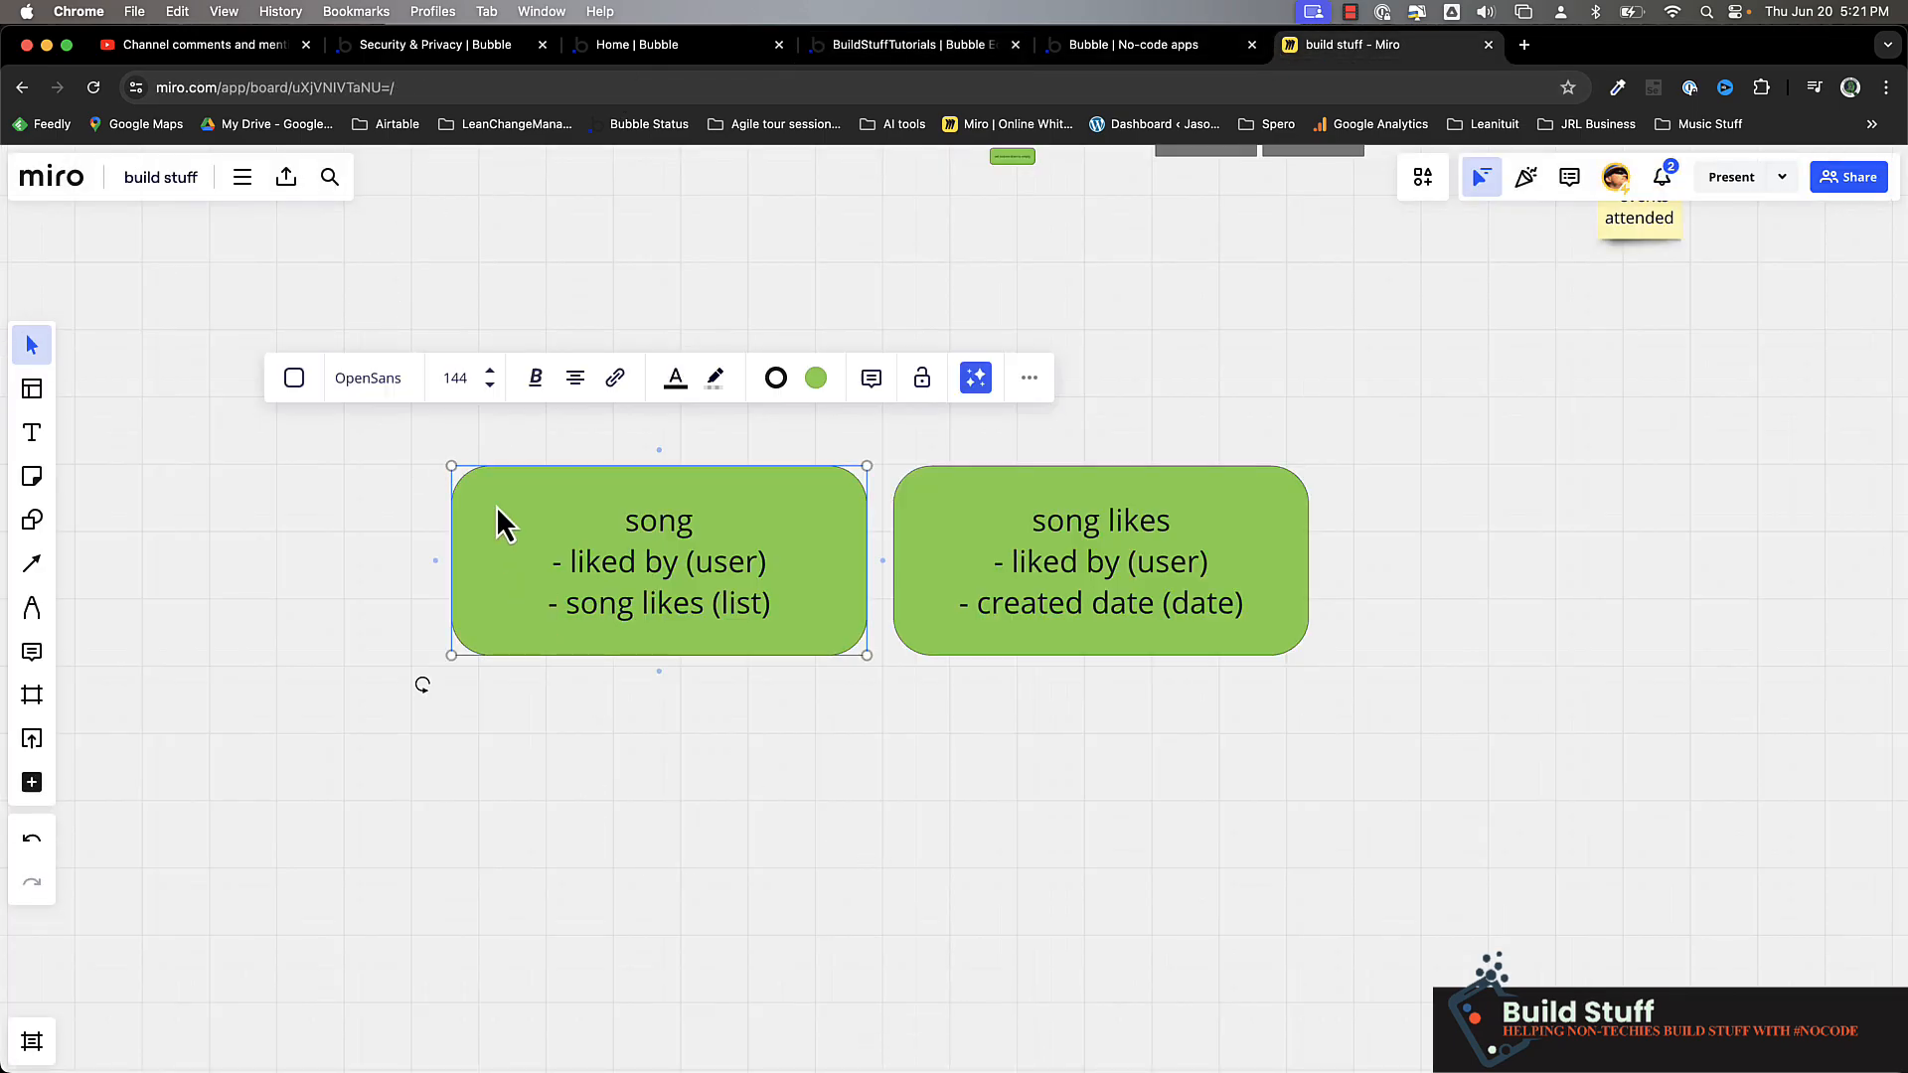
pyautogui.doubleClick(673, 508)
pyautogui.doubleClick(673, 517)
pyautogui.write('tra')
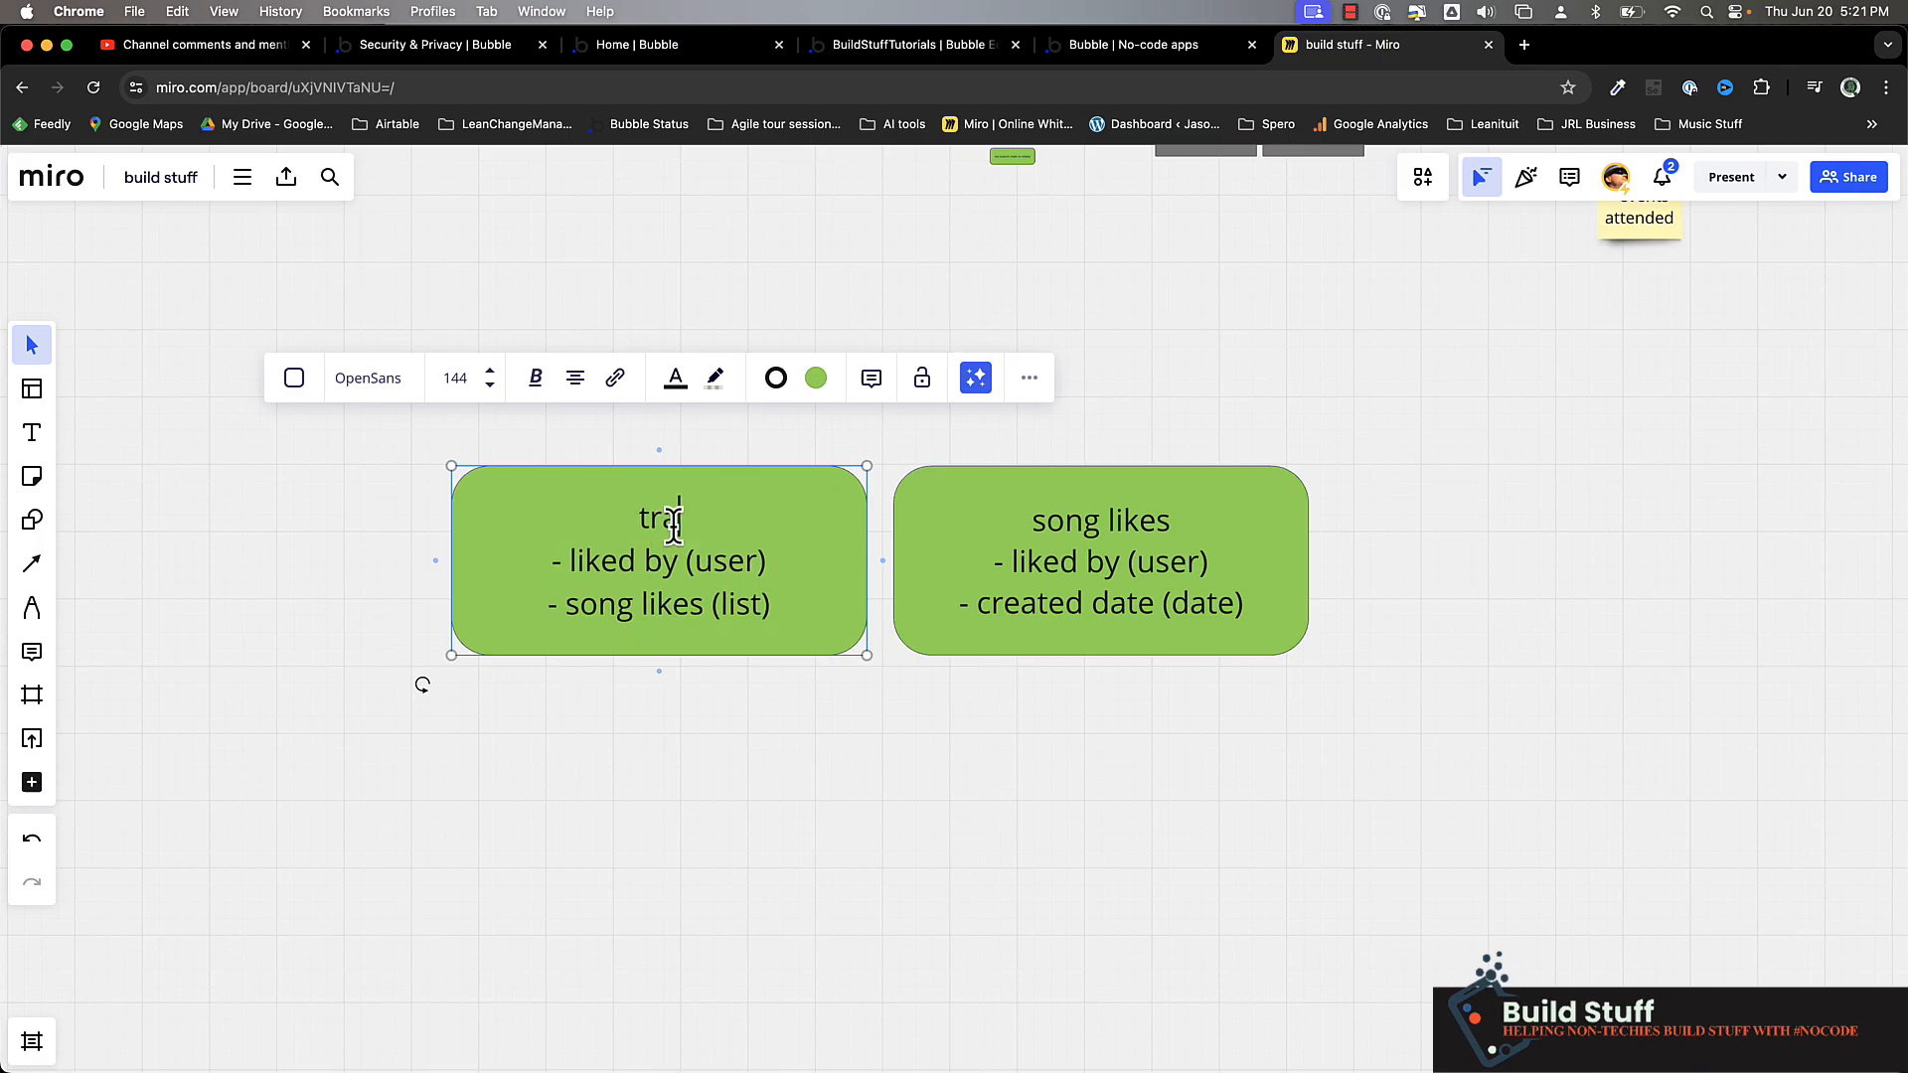
pyautogui.write('ck')
# Change the title of the "song likes" box to "track likes"
pyautogui.click(1069, 538)
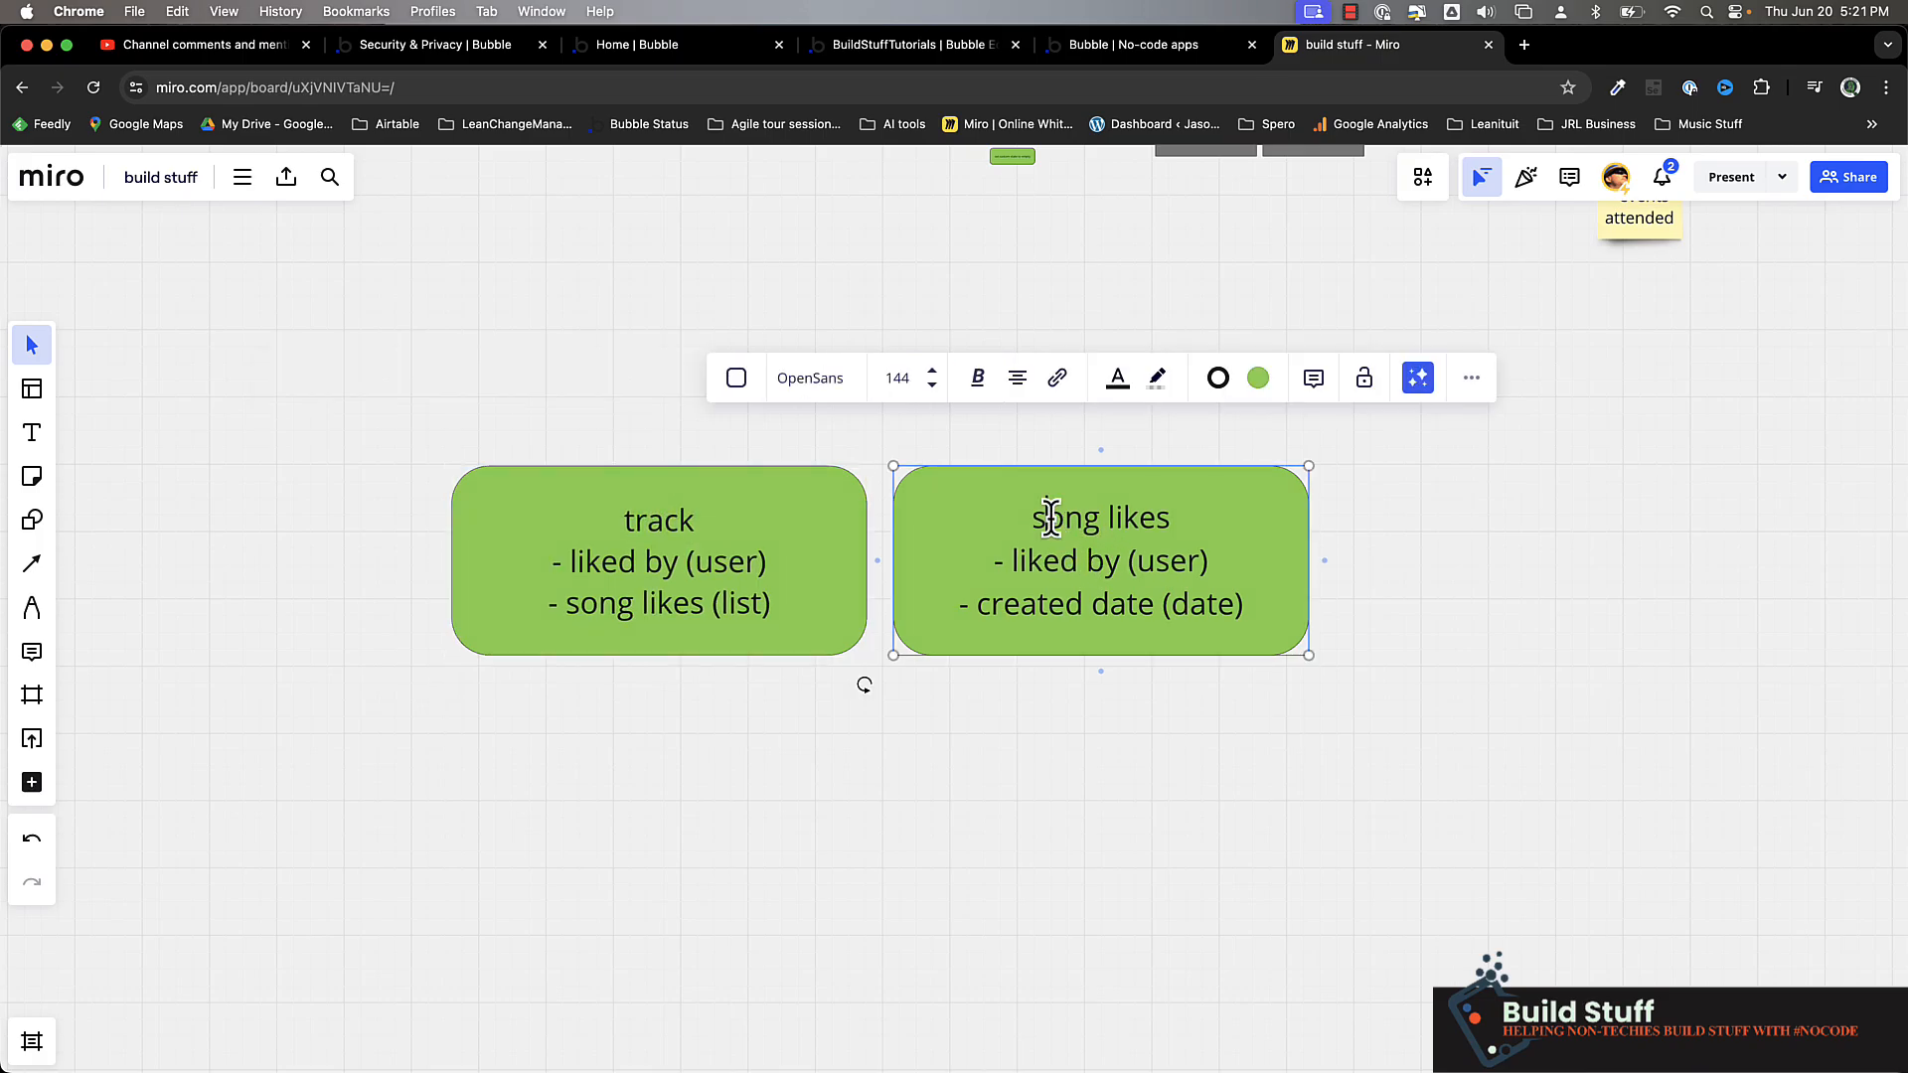
pyautogui.doubleClick(1051, 517)
pyautogui.write('track')
# Highlight the liked by line in the track box and the title and field lines in the track likes box
pyautogui.click(568, 499)
pyautogui.tripleClick(616, 562)
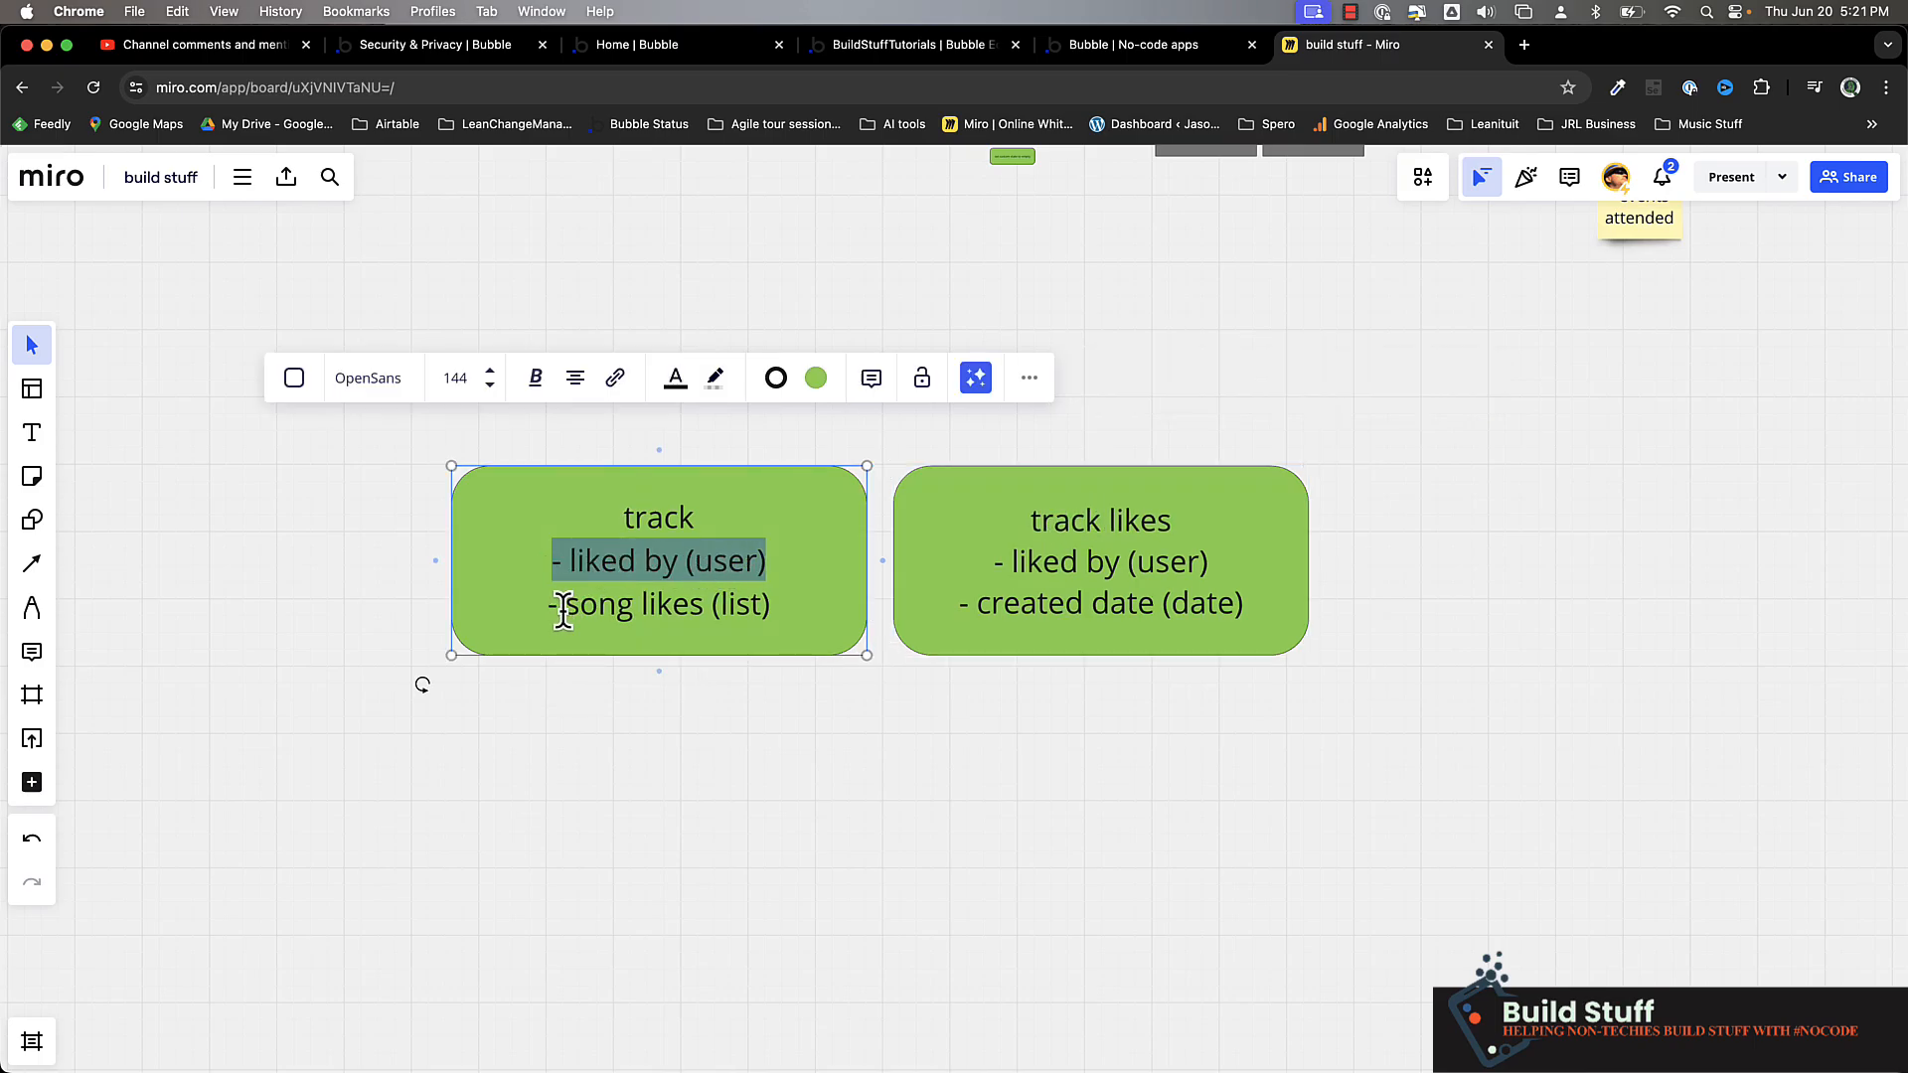
pyautogui.click(563, 606)
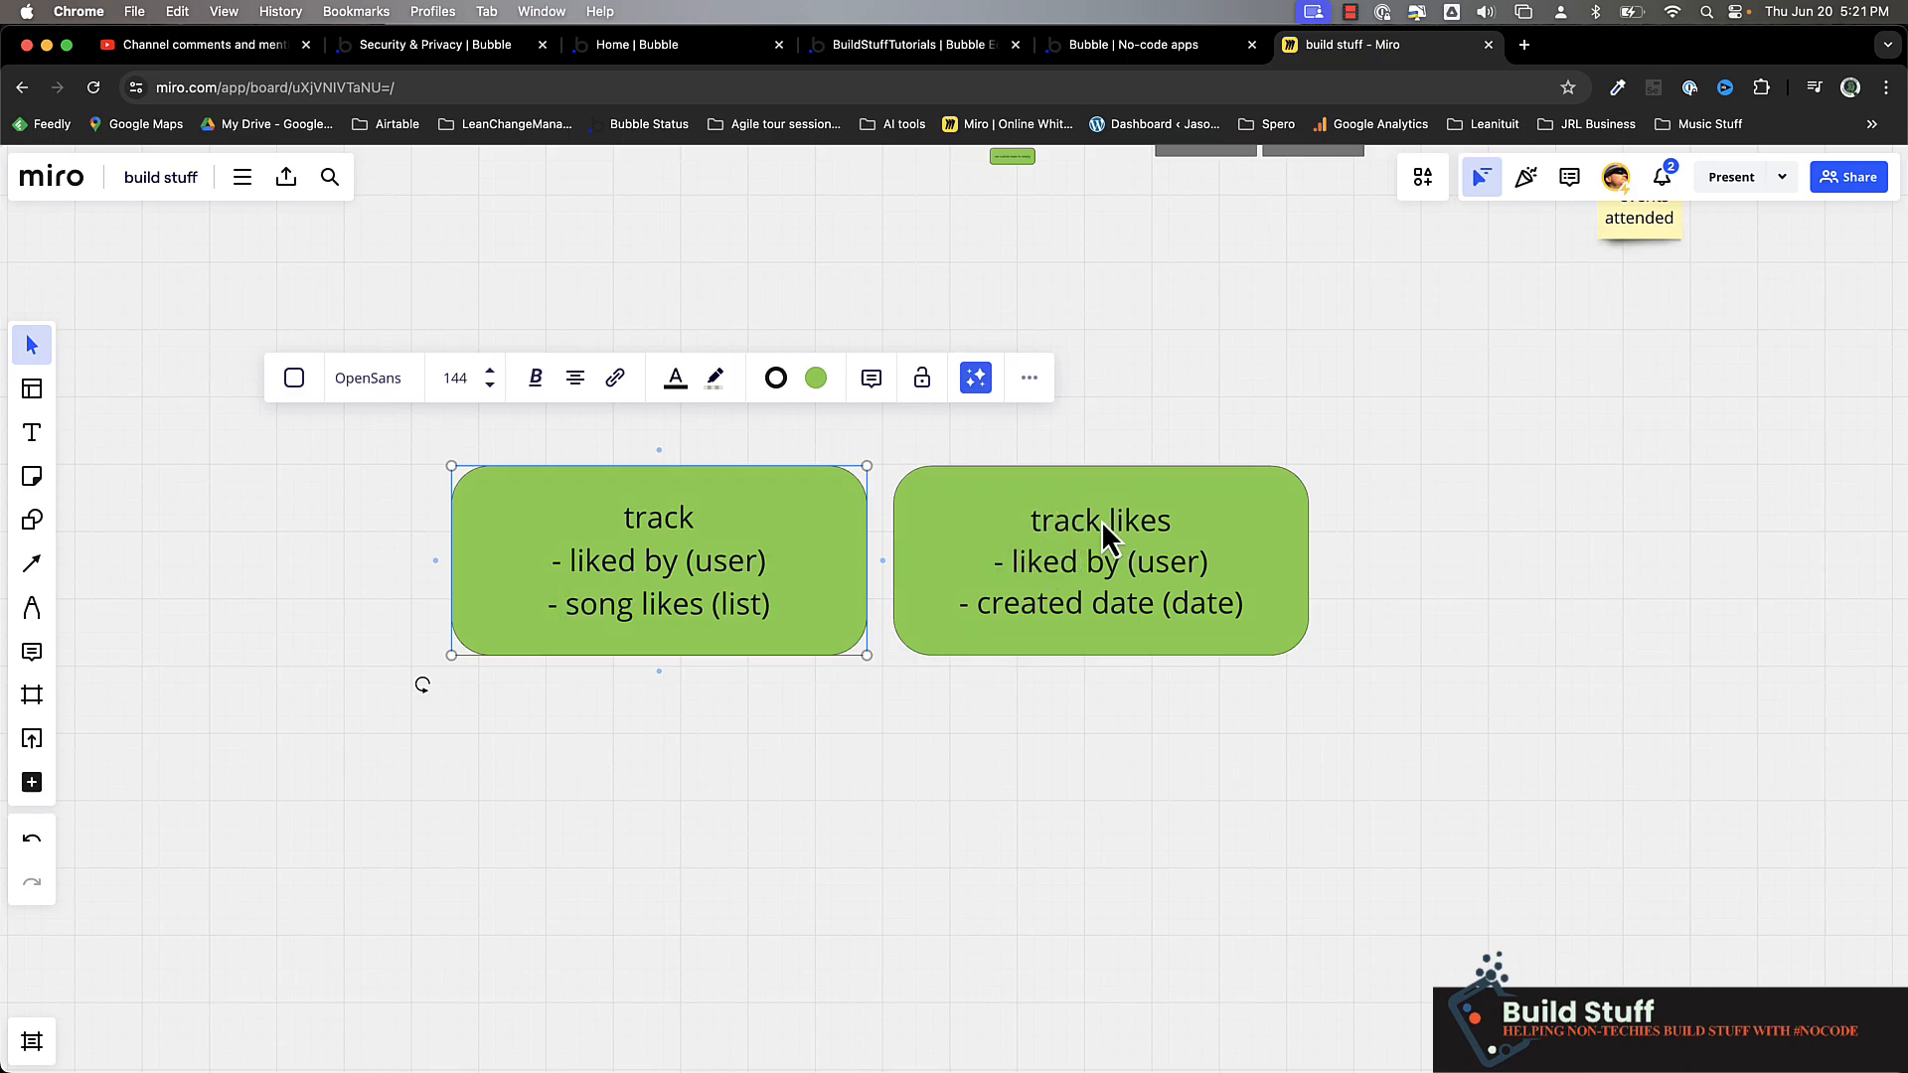
pyautogui.tripleClick(1024, 519)
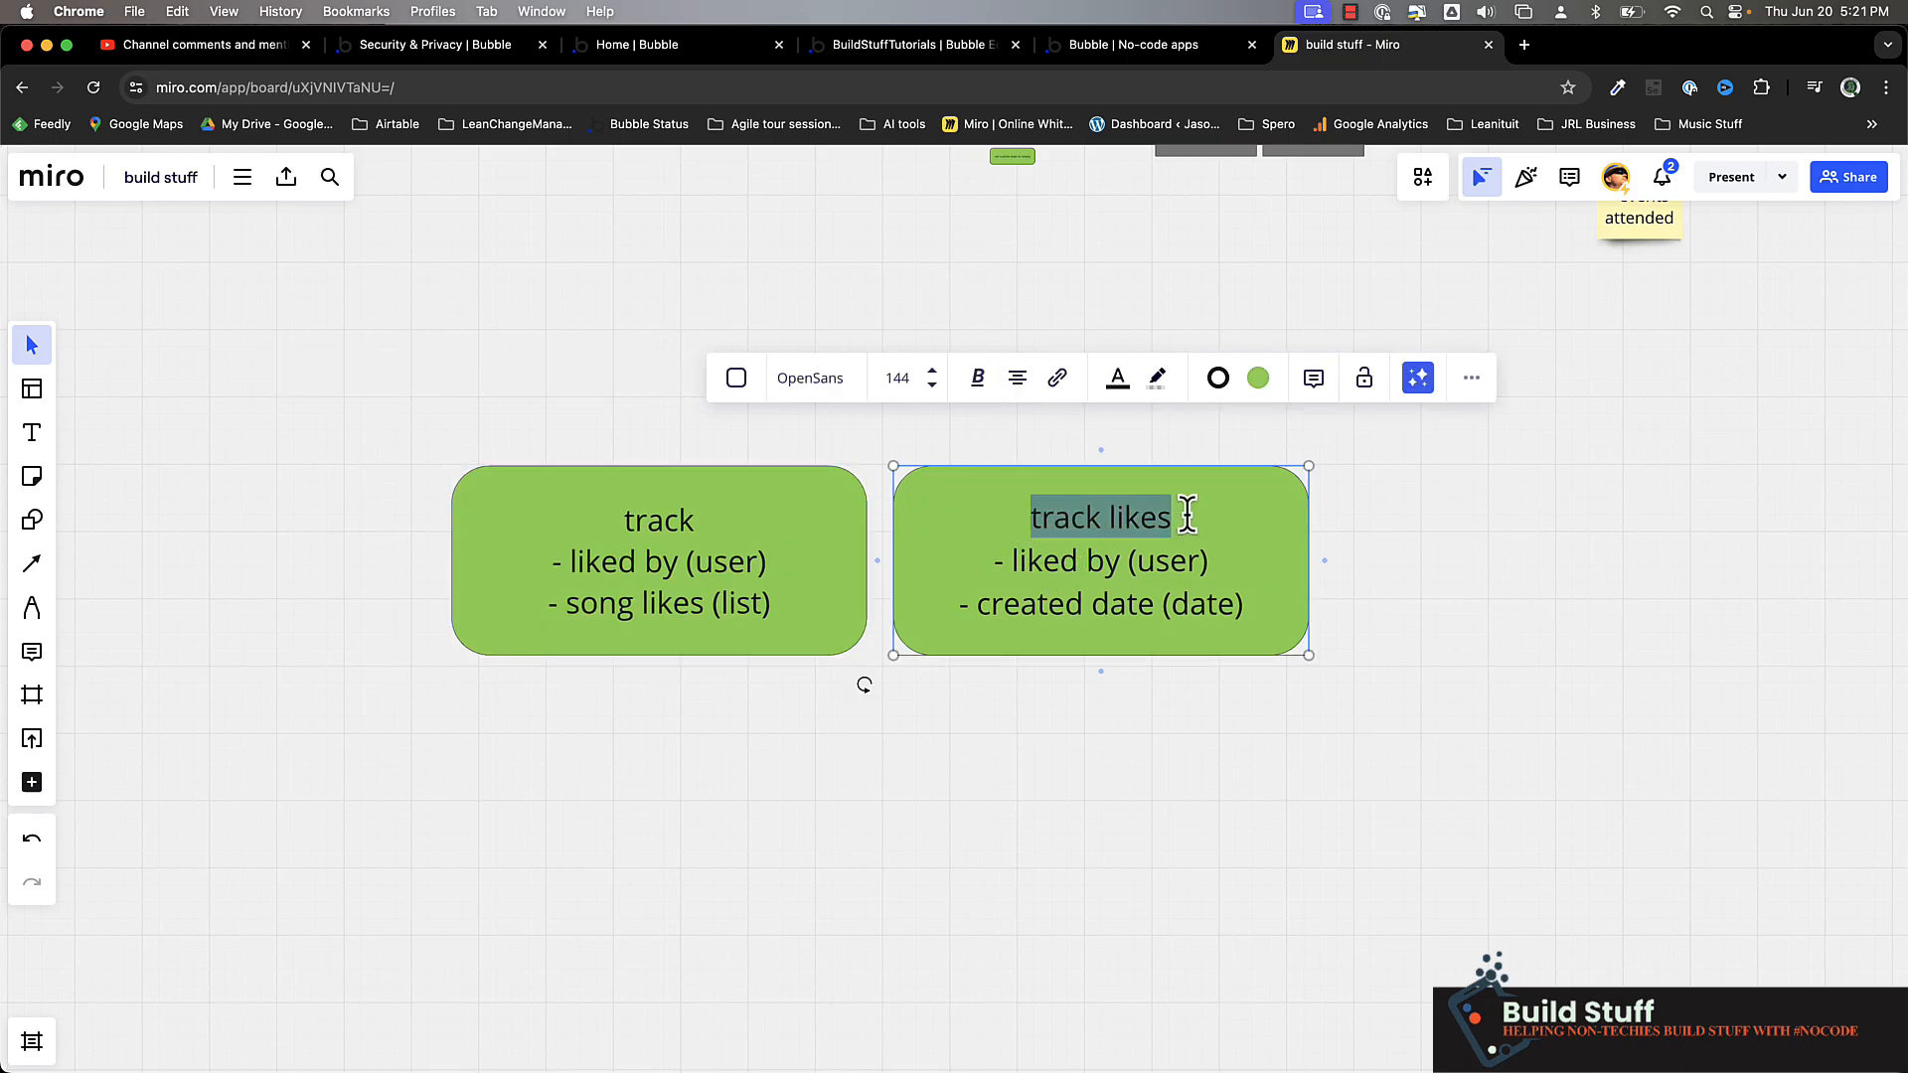
pyautogui.moveTo(1009, 562); pyautogui.dragTo(1276, 563)
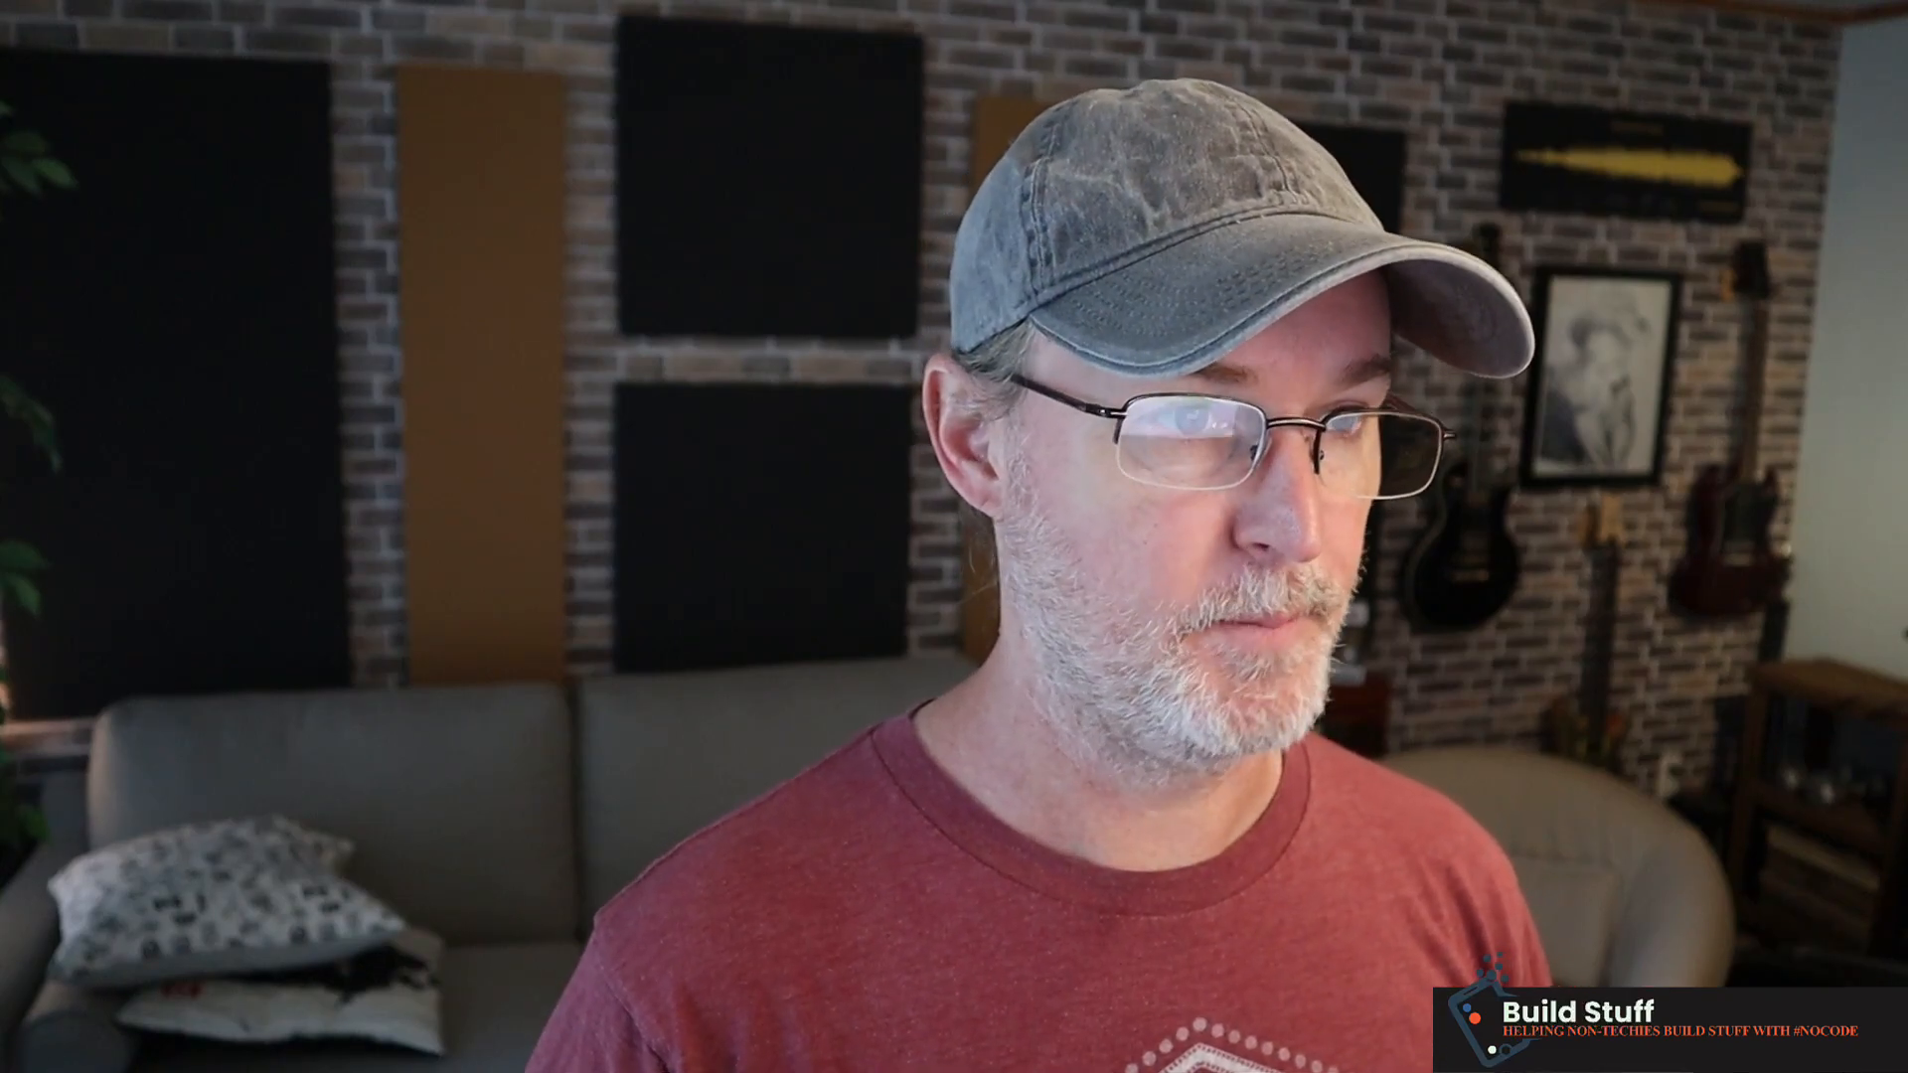
pyautogui.moveTo(980, 605); pyautogui.dragTo(1294, 612)
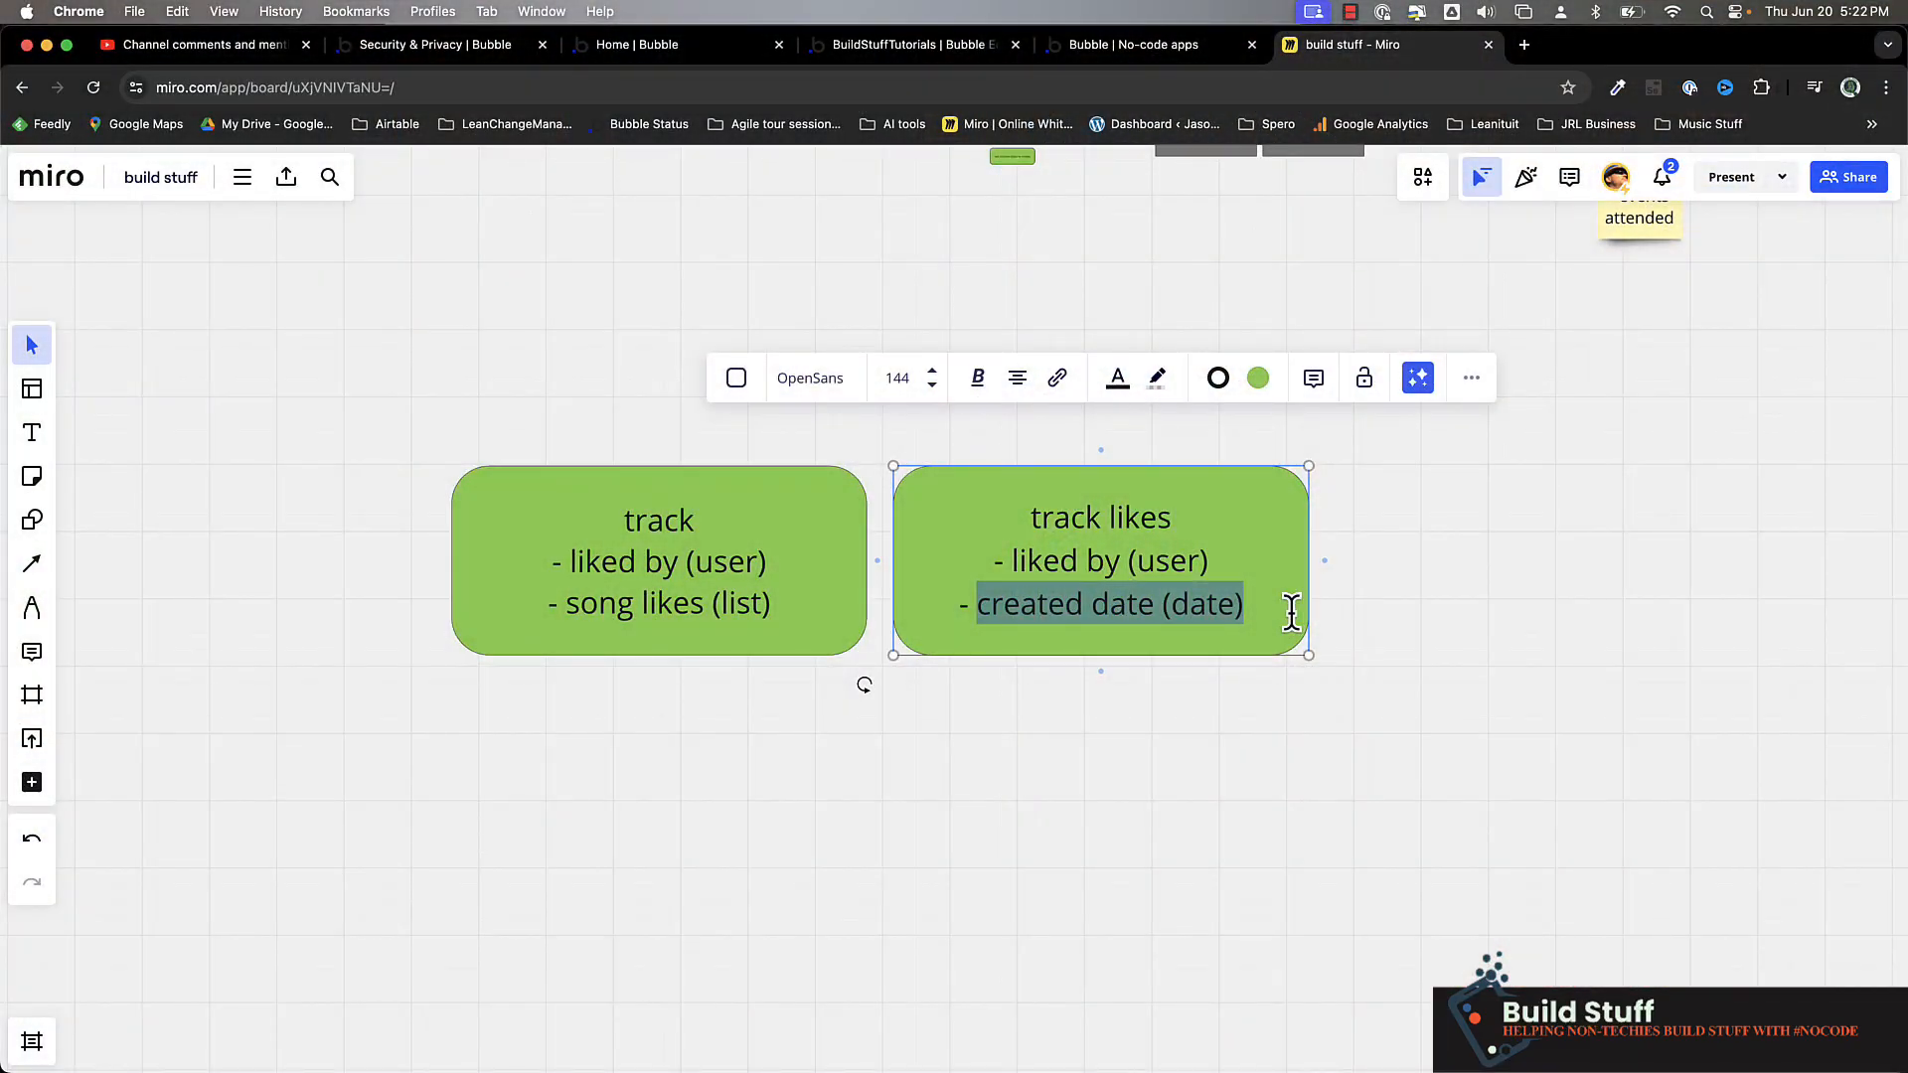
# Add the line "- track (track)" below the created date line in the track likes box
pyautogui.click(1283, 612)
pyautogui.press('Return')
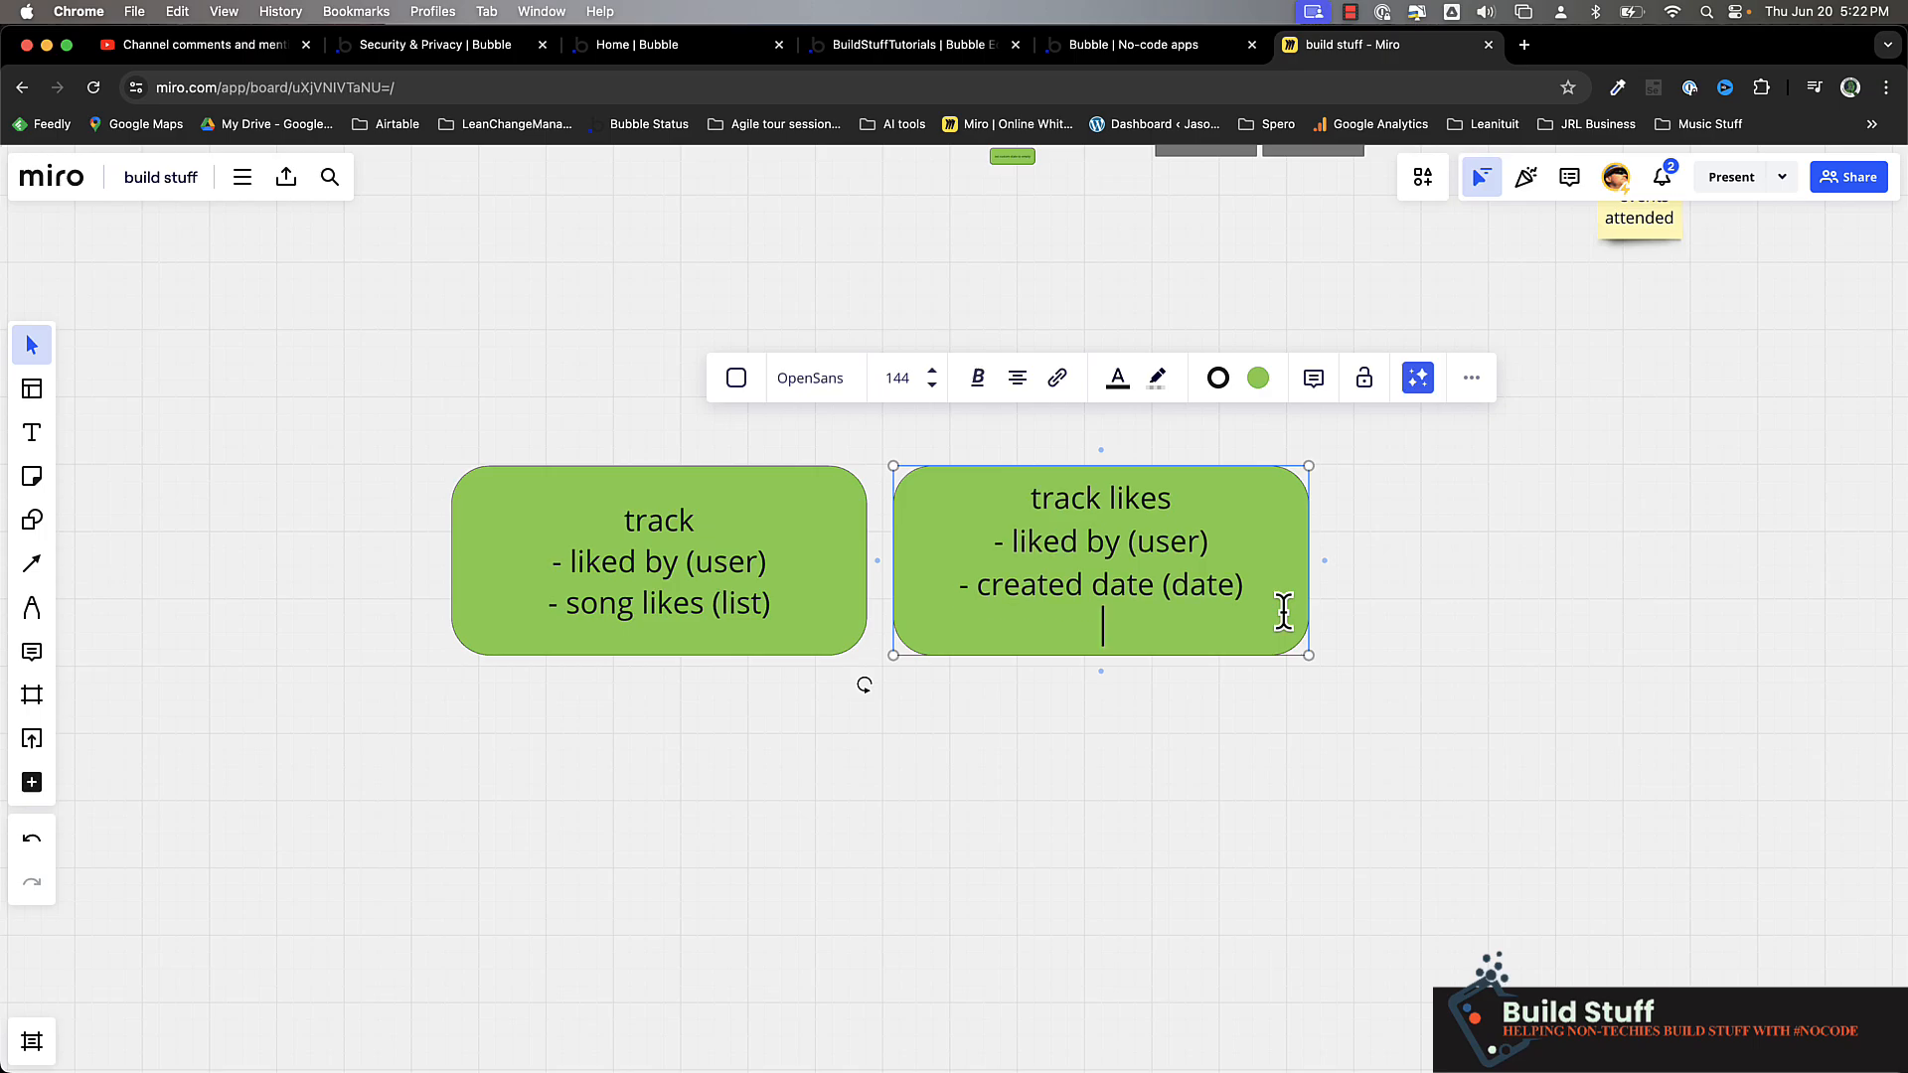
pyautogui.write('- track')
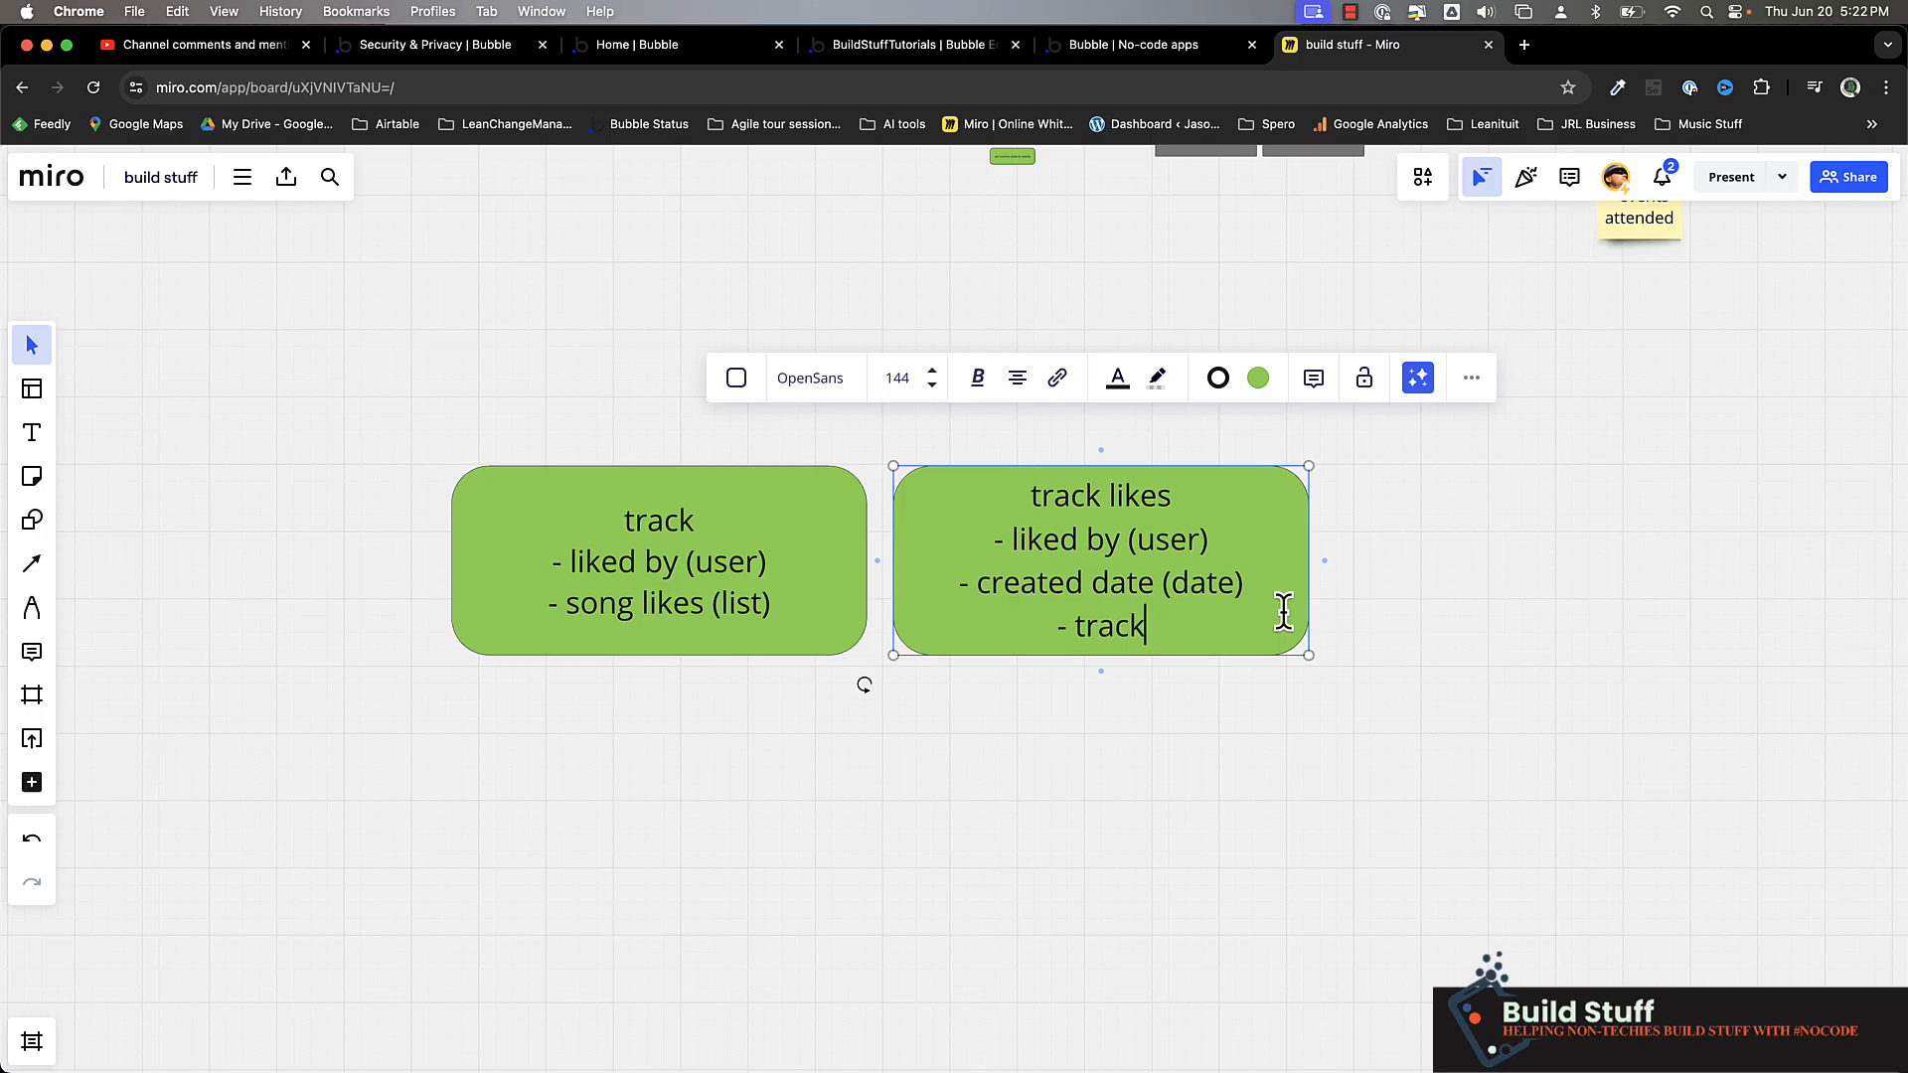
pyautogui.write(' (track')
pyautogui.click(1203, 719)
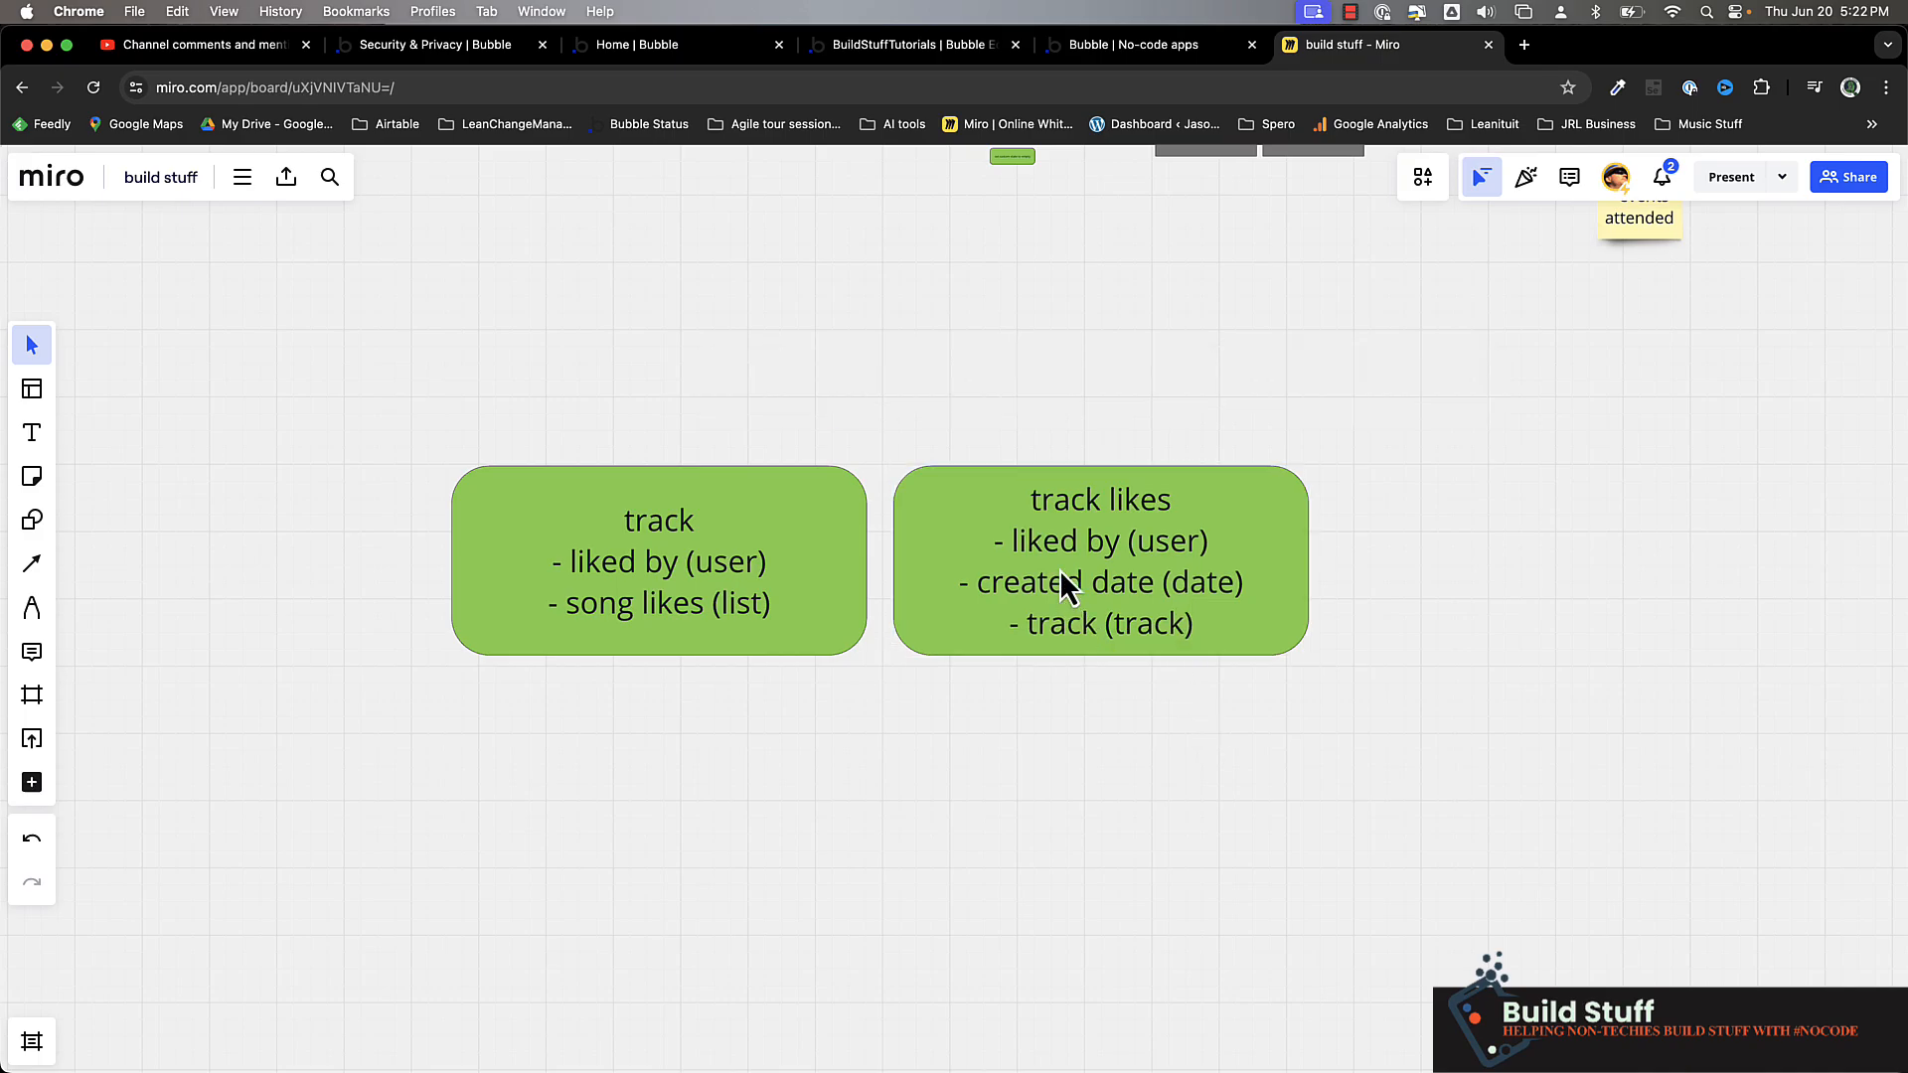
# Highlight the liked by, created date and track lines of the track likes box one after another
pyautogui.tripleClick(1049, 545)
pyautogui.doubleClick(1032, 589)
pyautogui.tripleClick(1031, 588)
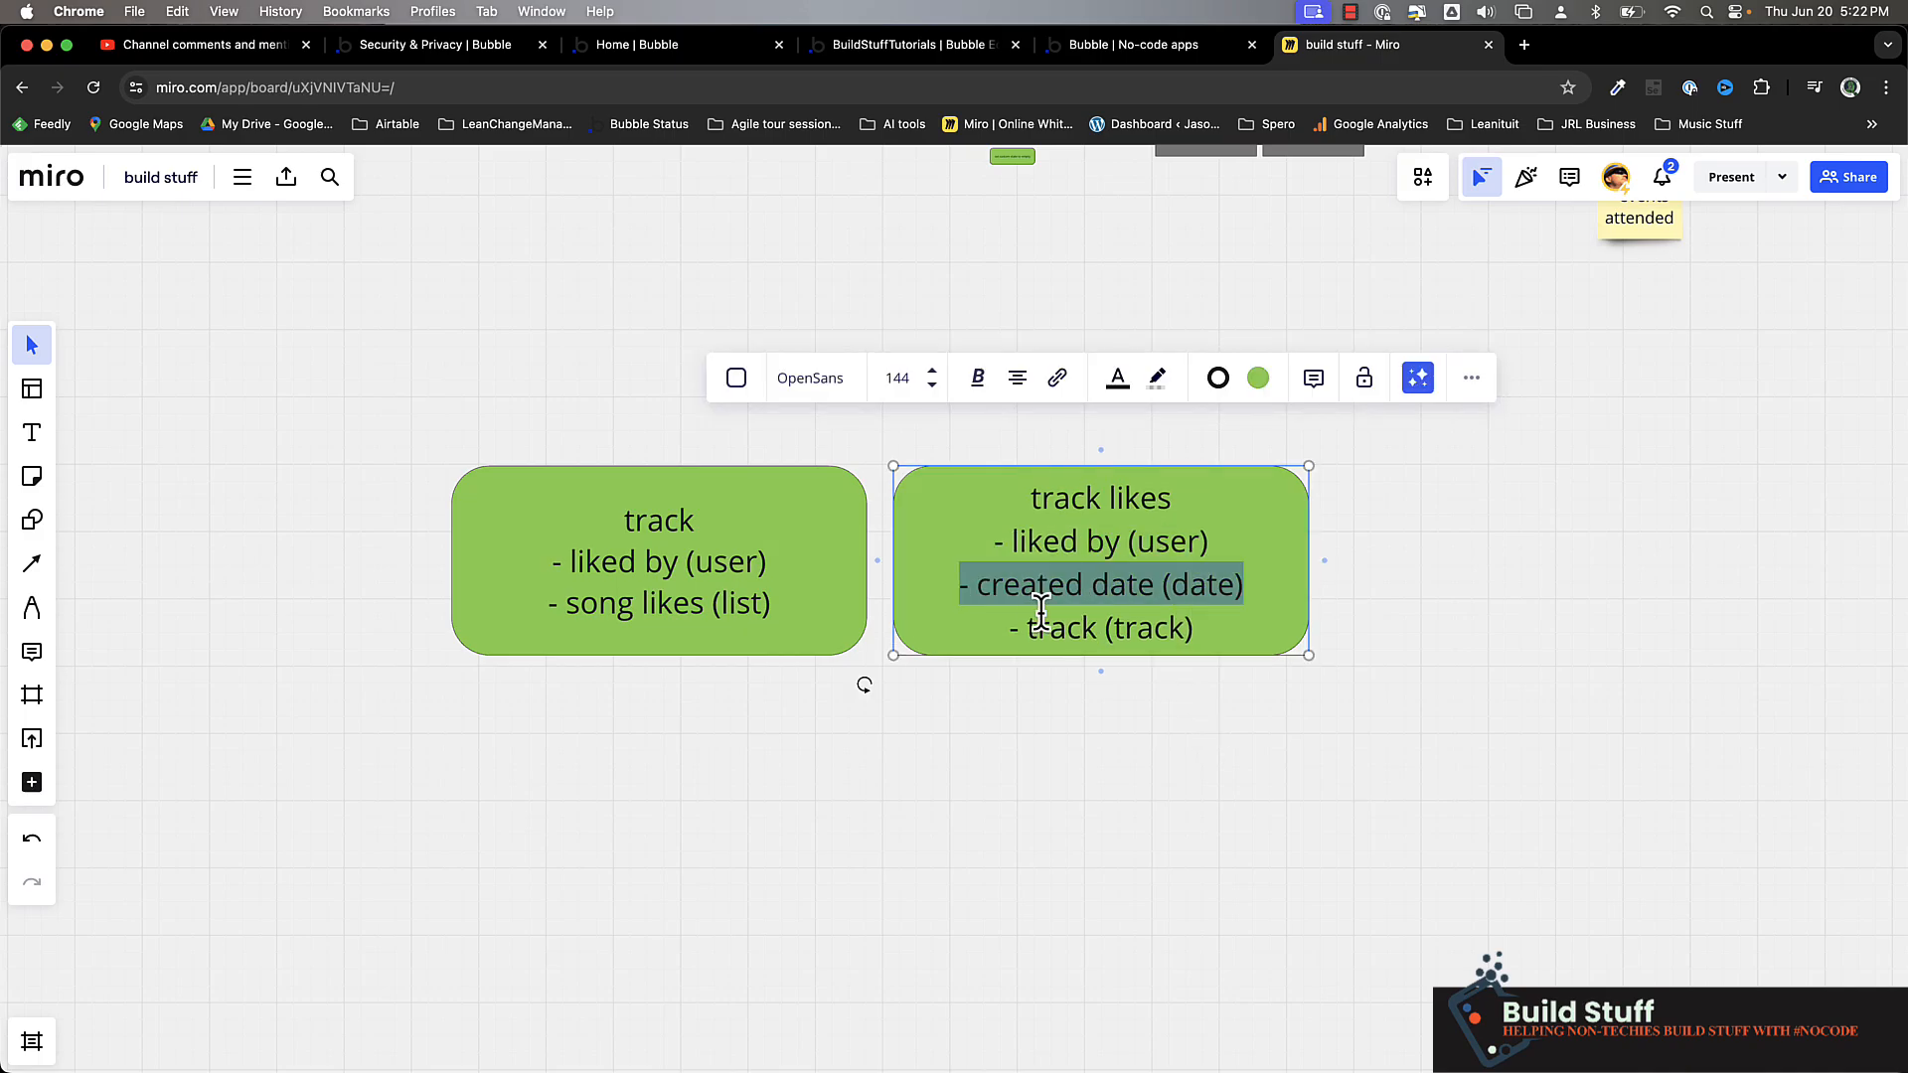
pyautogui.tripleClick(1044, 628)
pyautogui.click(1048, 717)
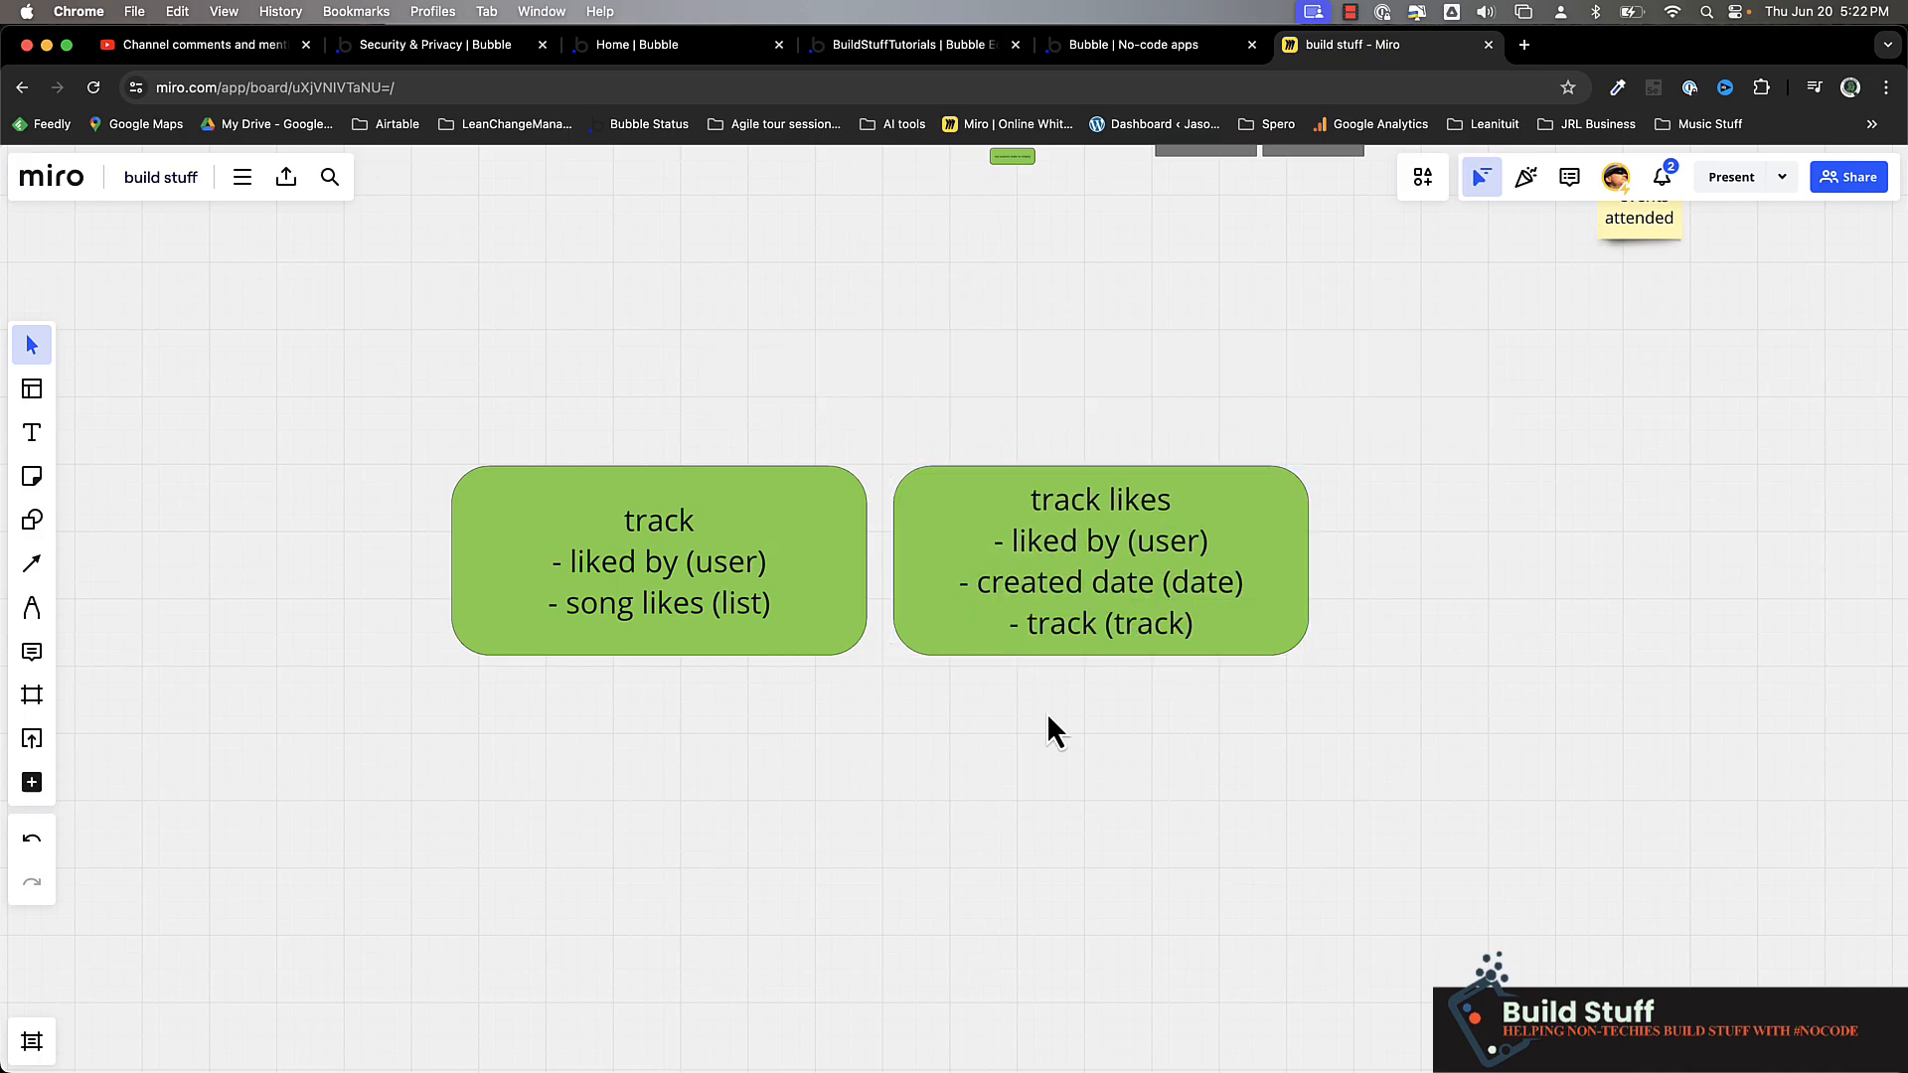
# Reword the "song likes (list)" line in the track box to "track likes (list)"
pyautogui.click(644, 526)
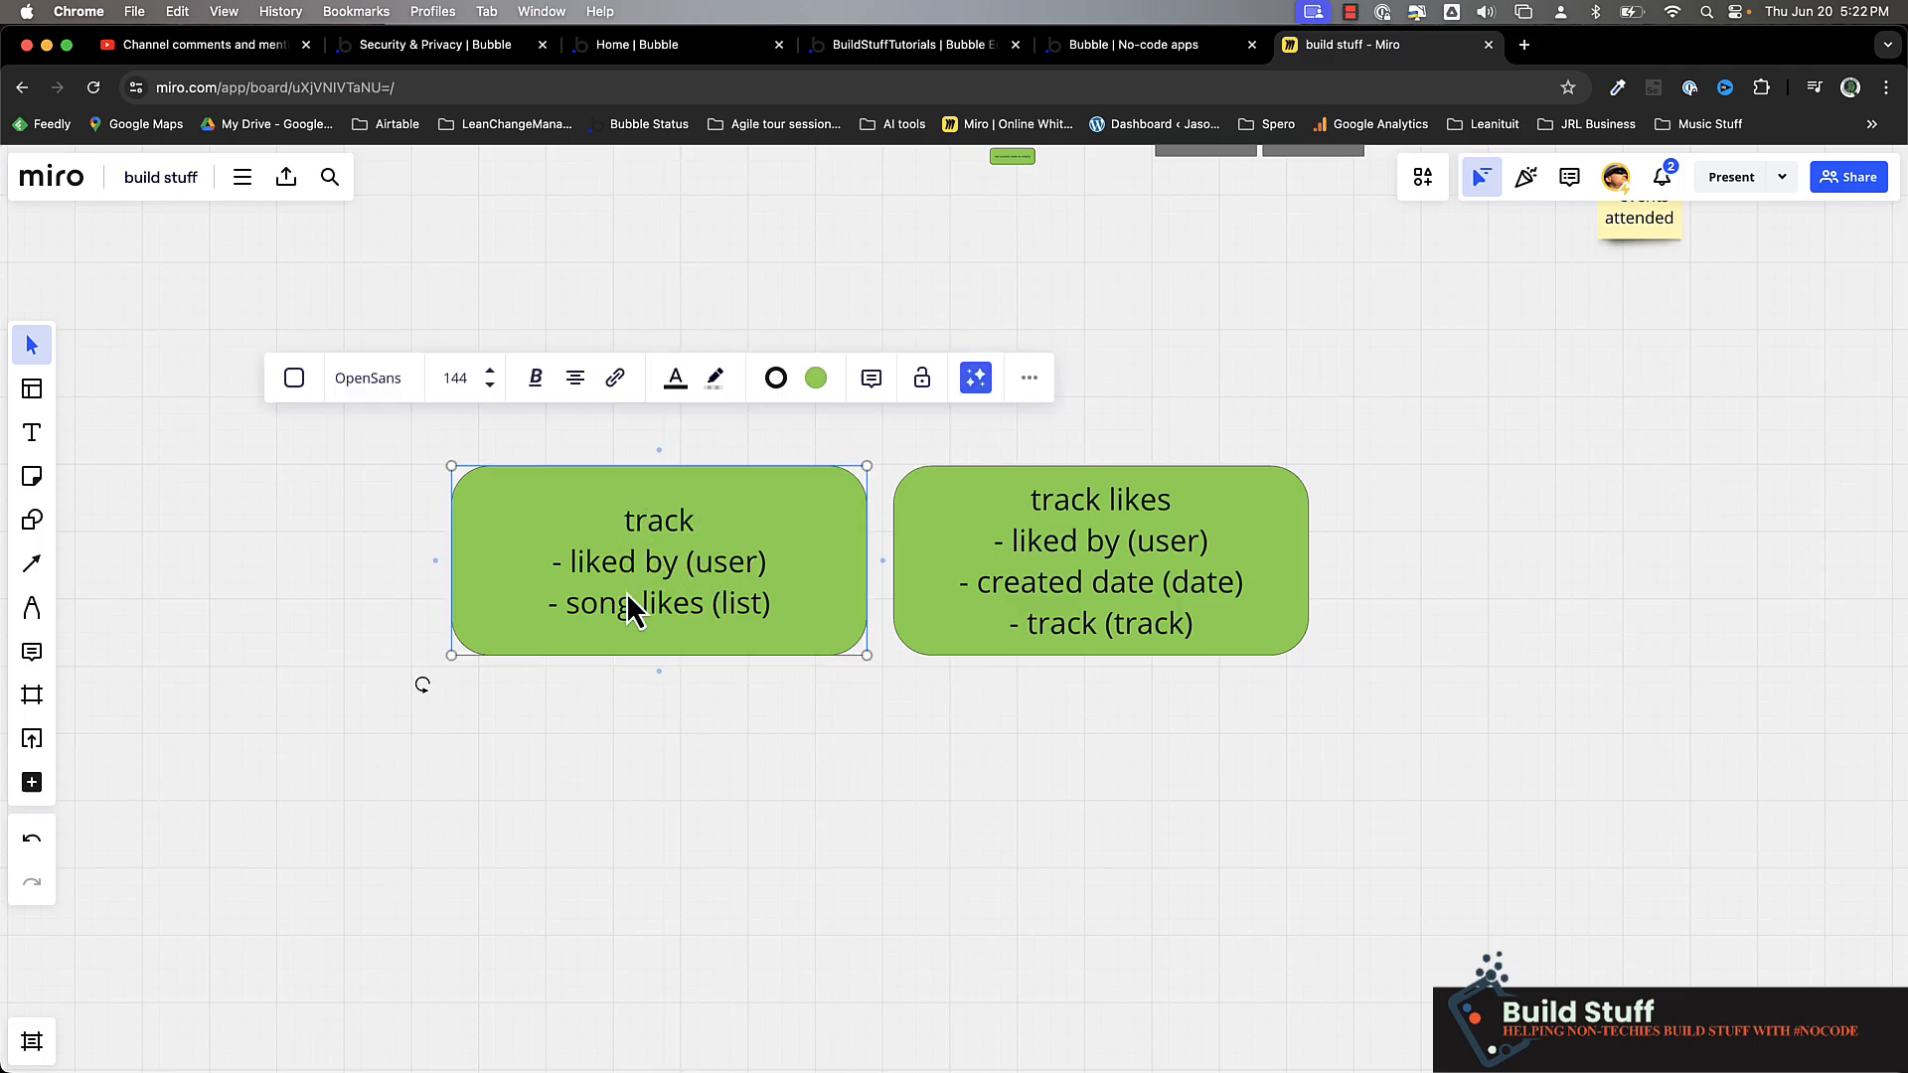
pyautogui.doubleClick(594, 607)
pyautogui.write('track')
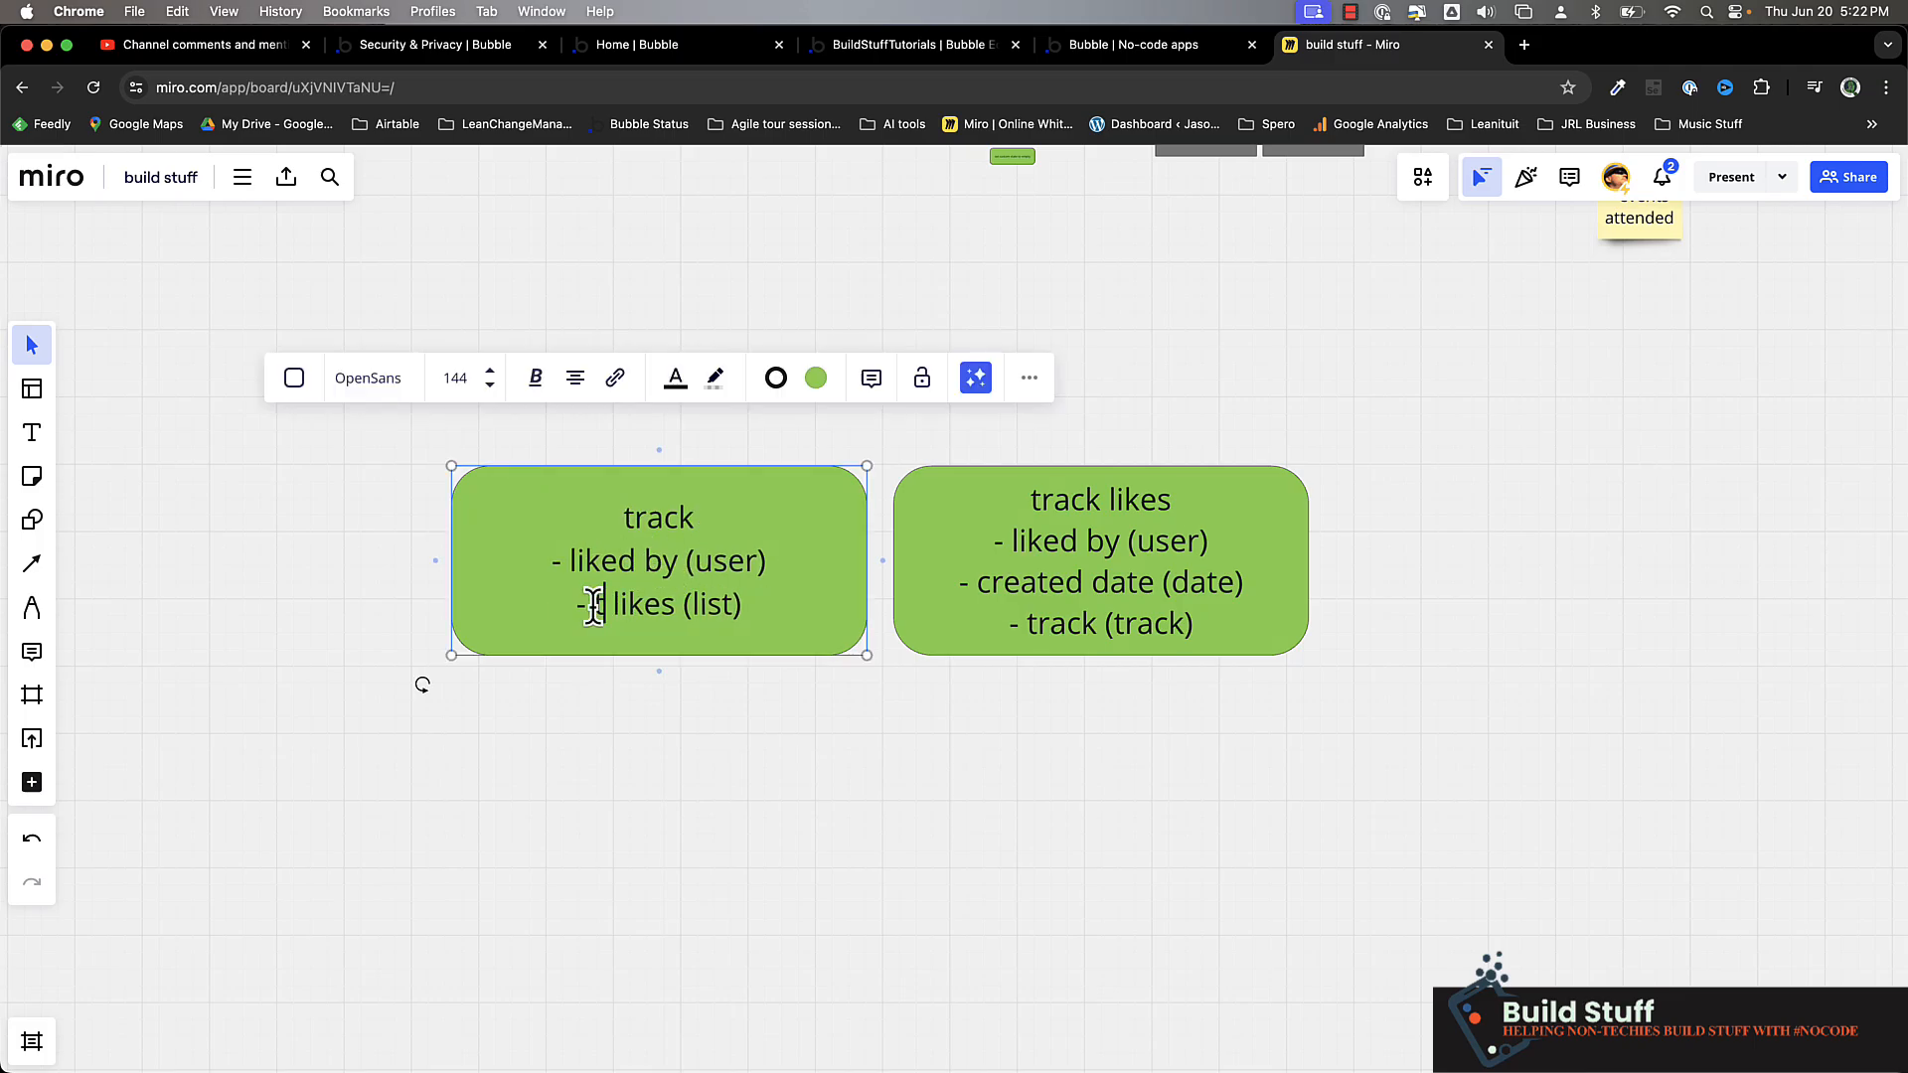
pyautogui.click(634, 741)
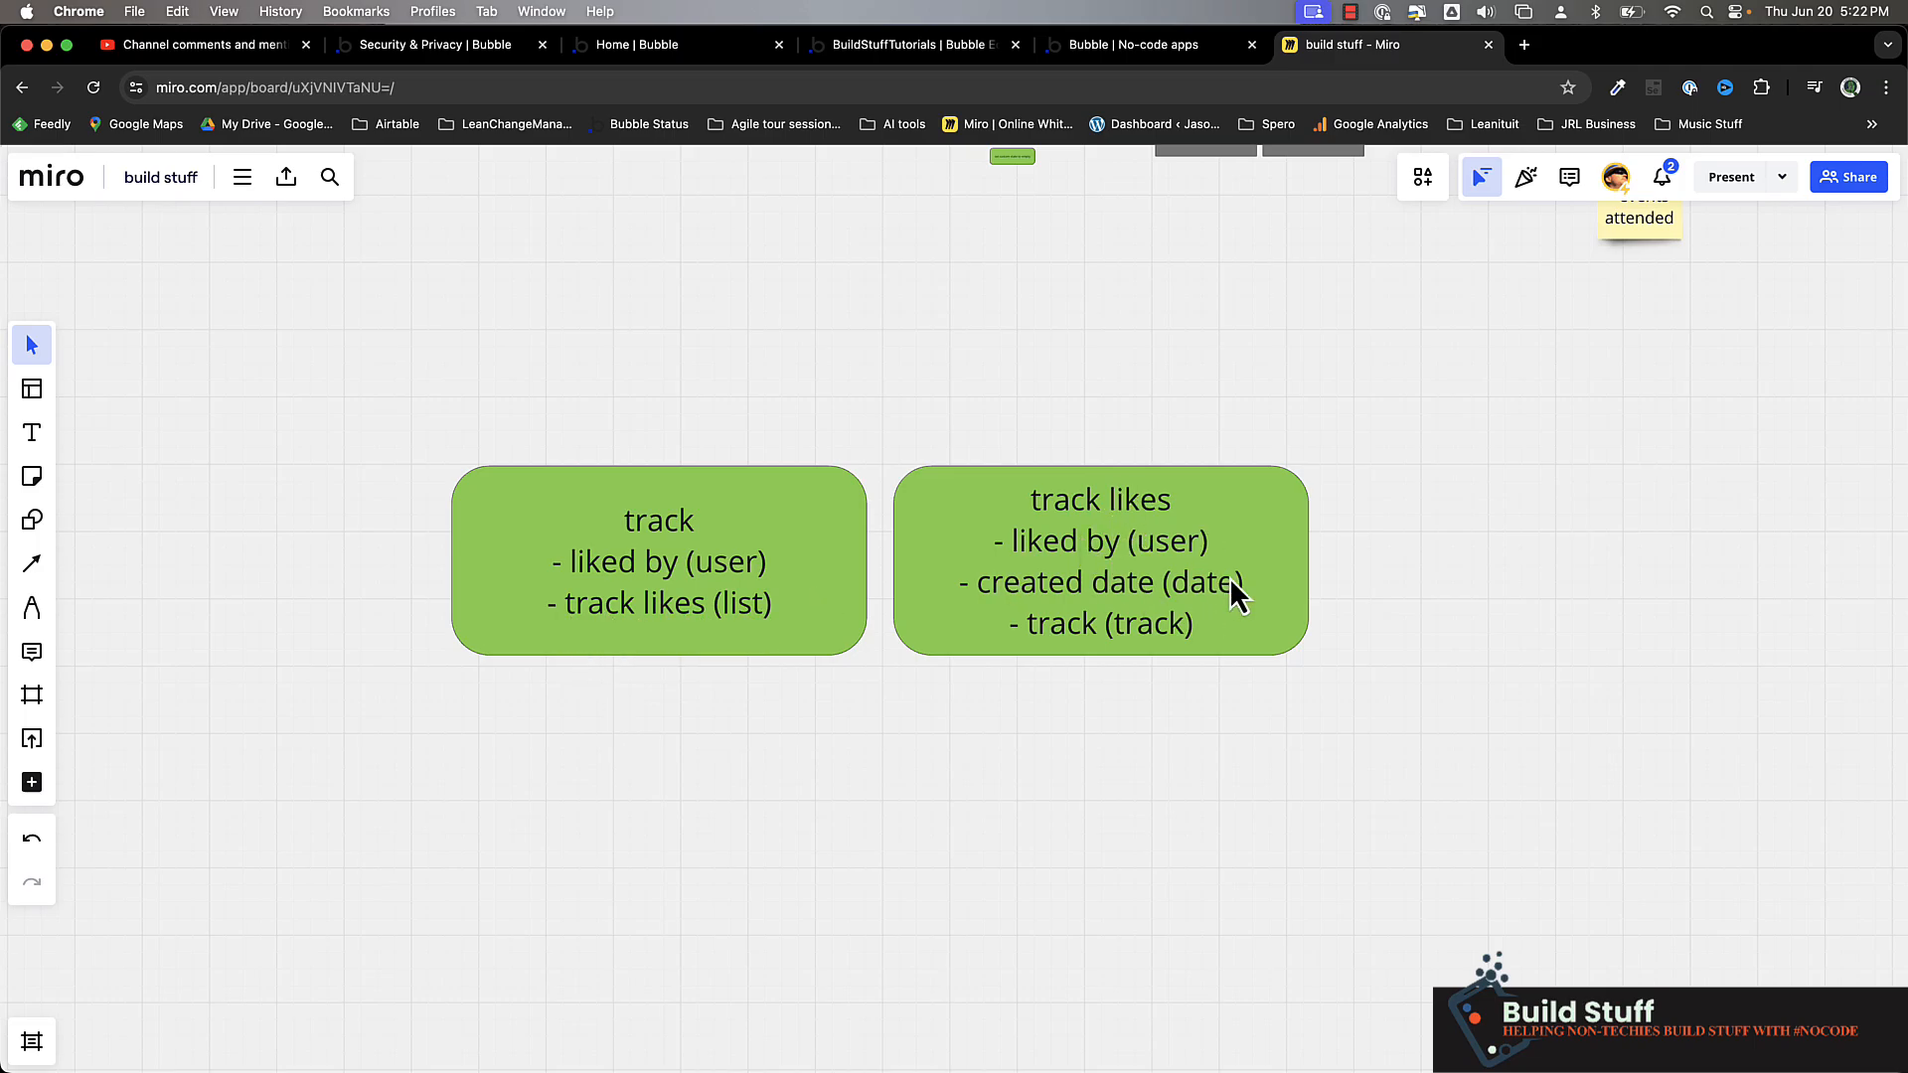
# Switch back to the Bubble editor and create a new data type named Track Likes
pyautogui.click(928, 46)
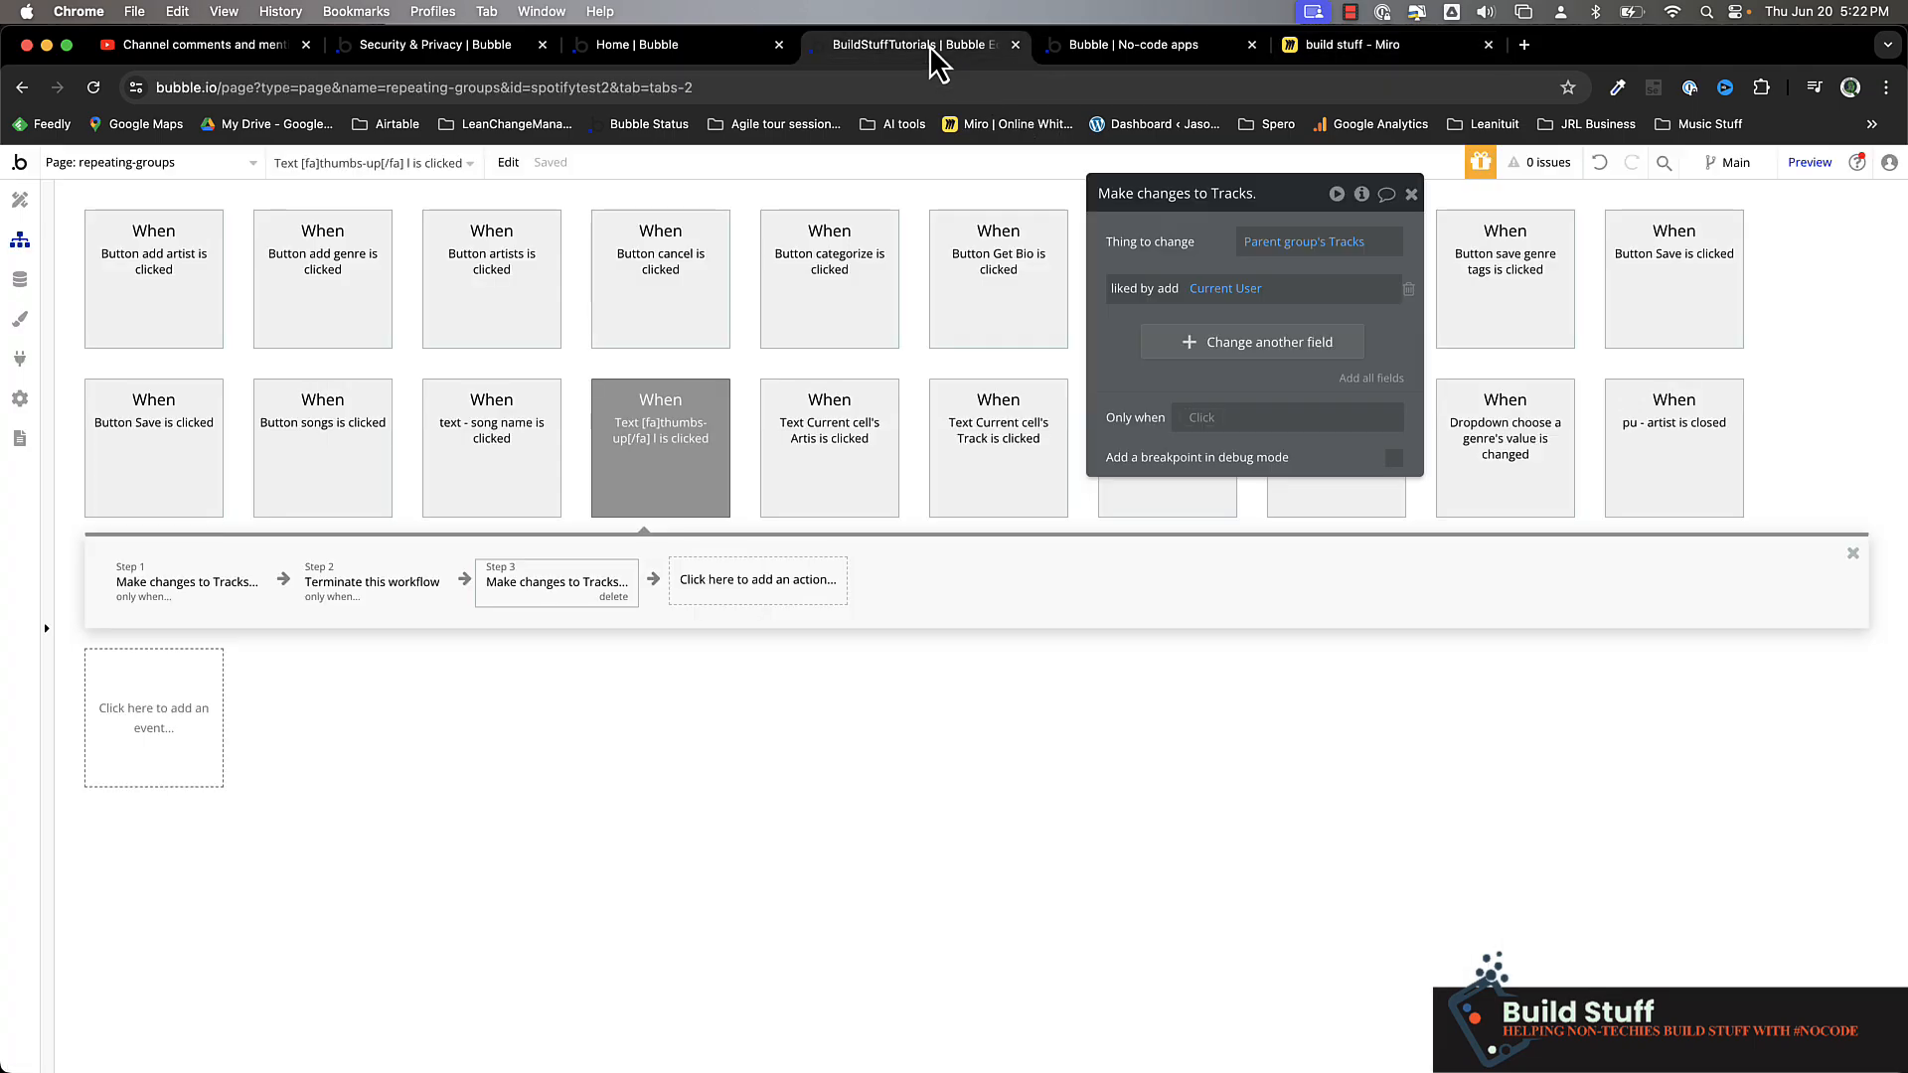
pyautogui.click(34, 281)
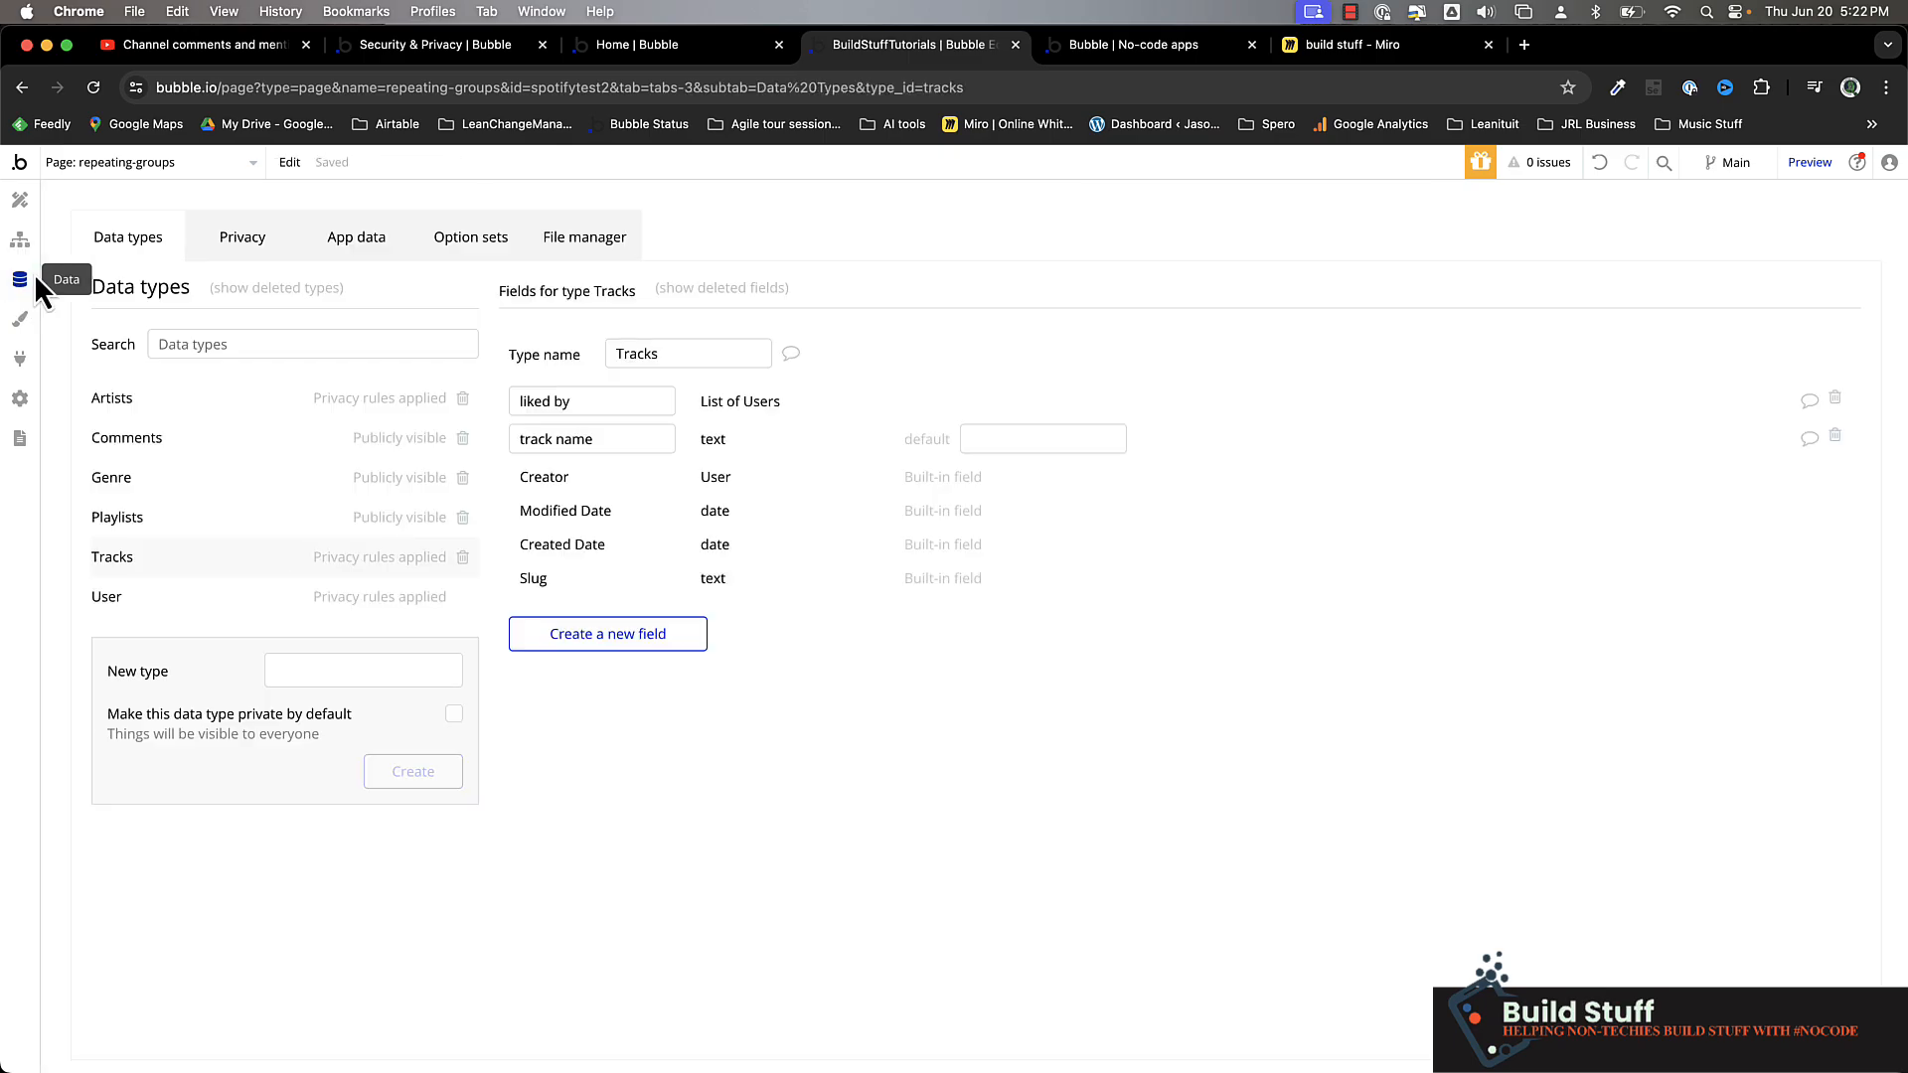
pyautogui.click(352, 671)
pyautogui.write('Track')
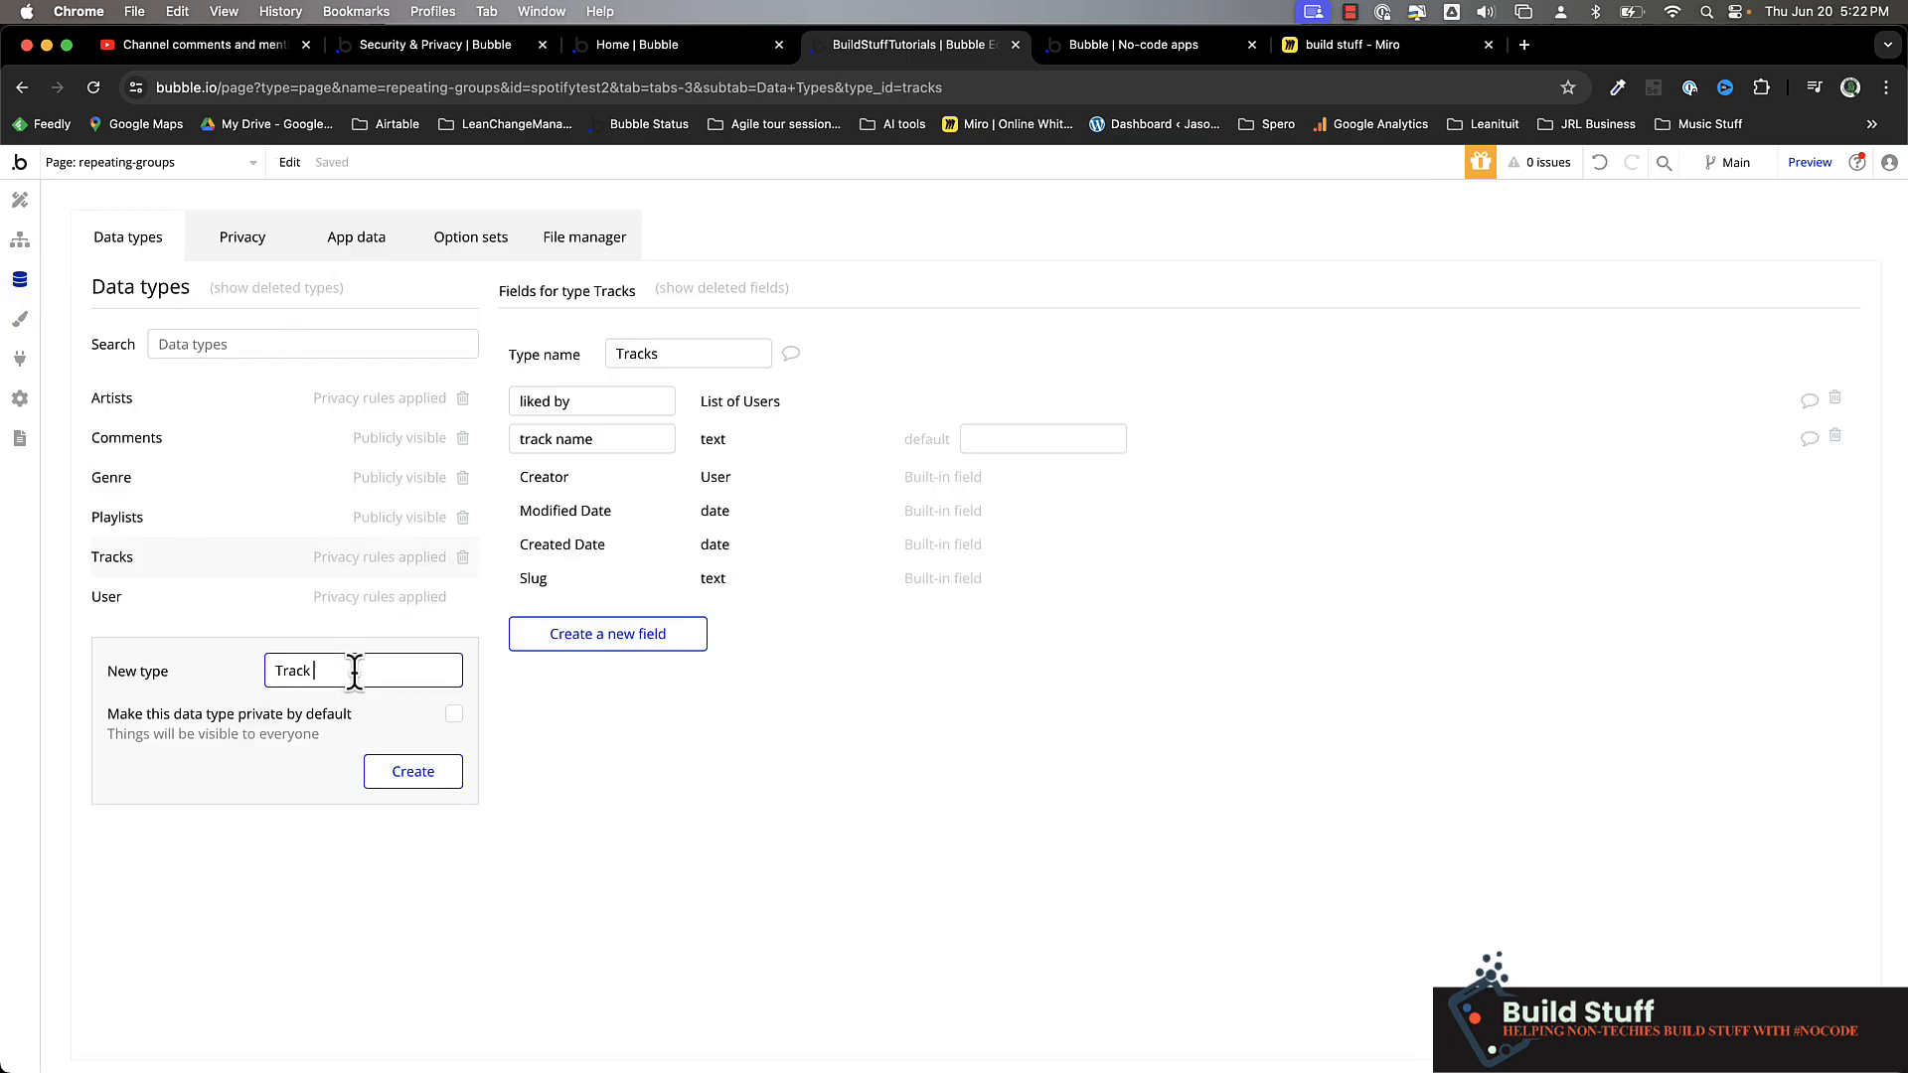
pyautogui.write(' Likes')
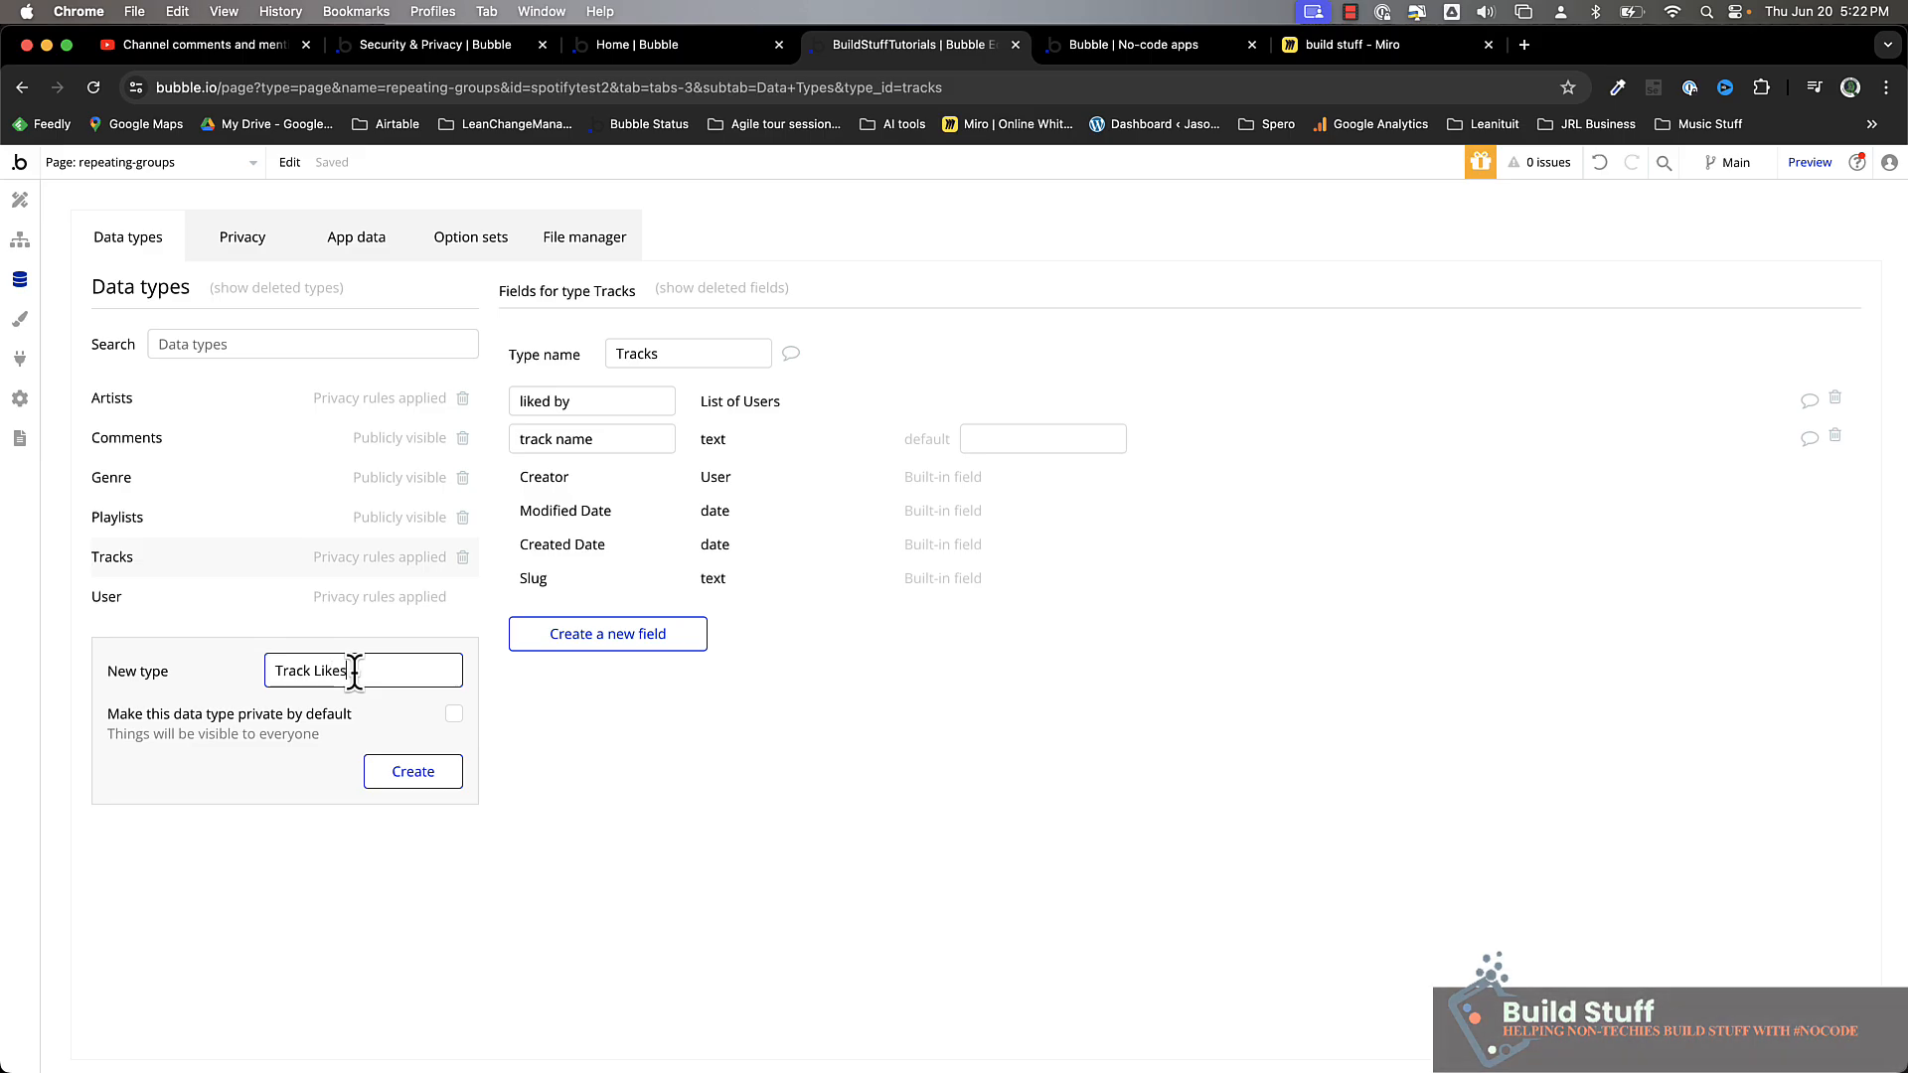
pyautogui.click(401, 782)
# Create a field named "liked by (user)" of type User on the Track Likes data type
pyautogui.click(587, 557)
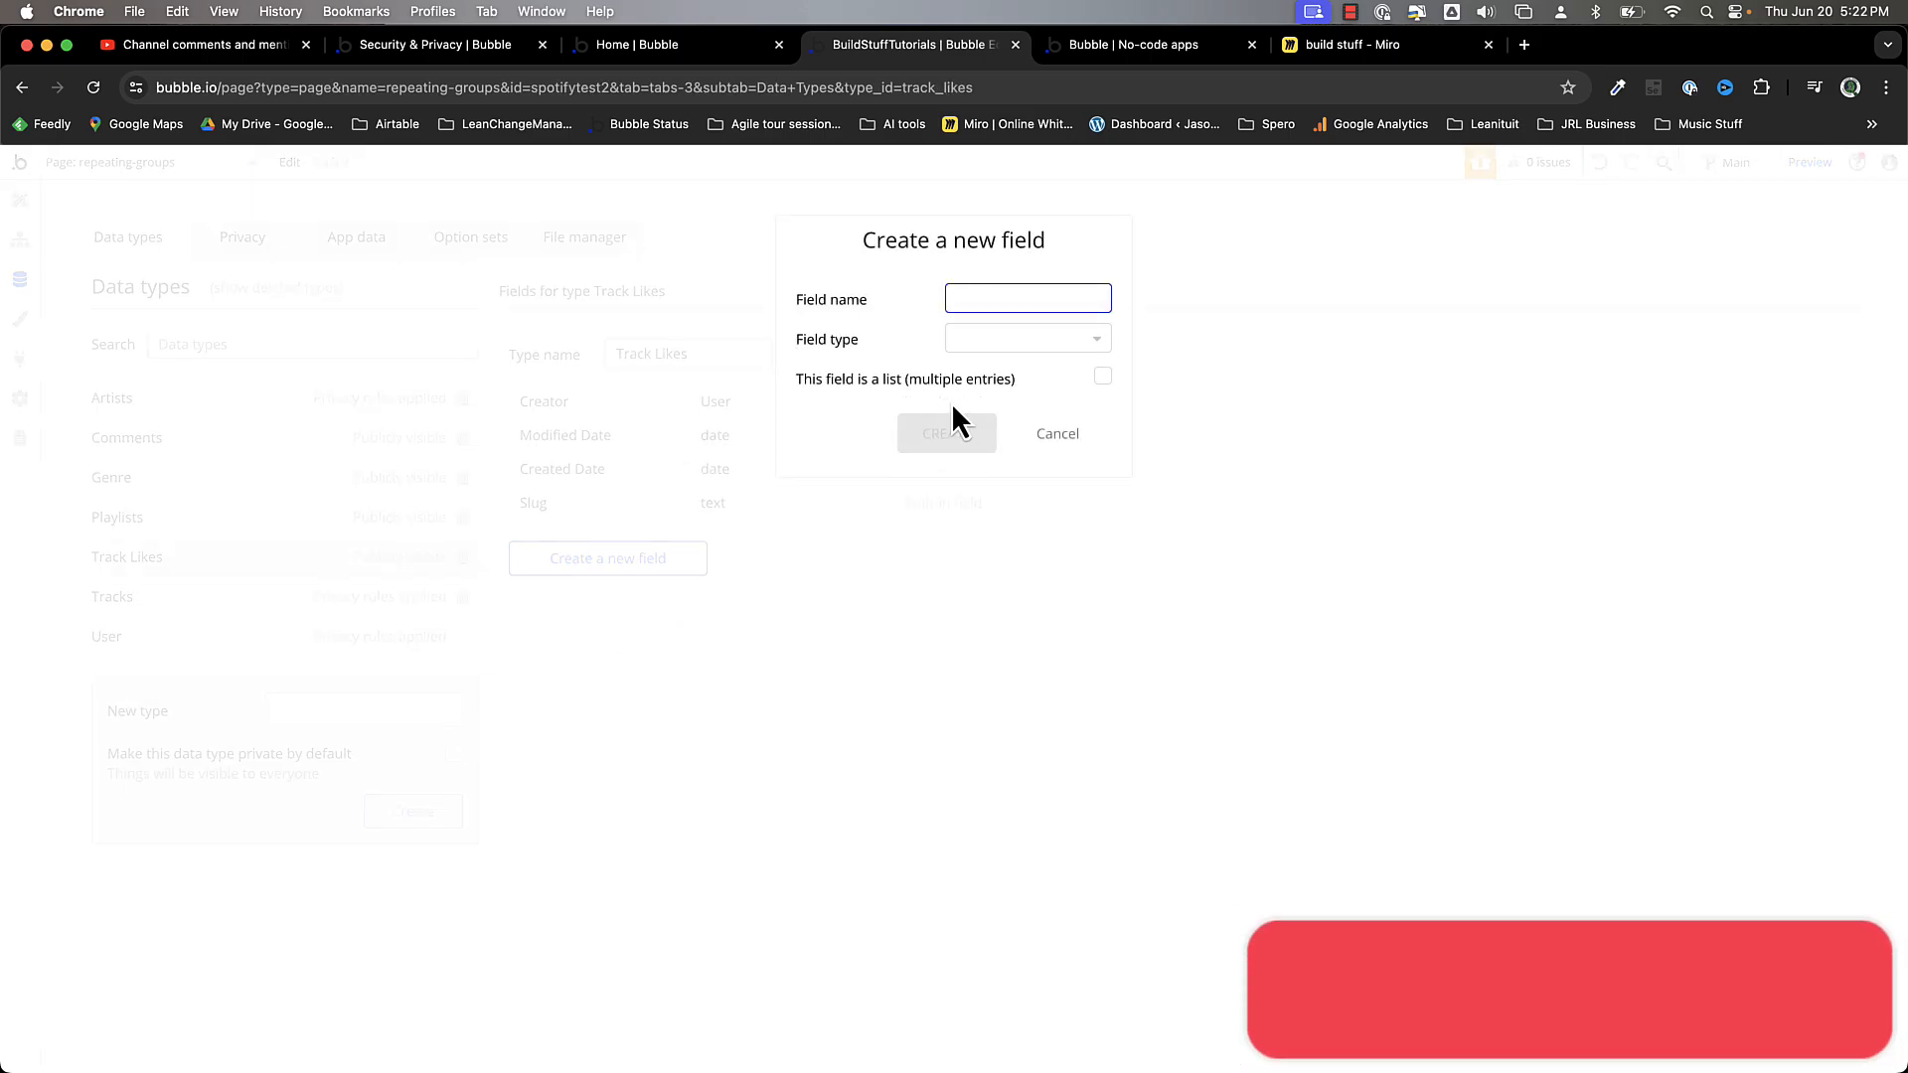
pyautogui.write('like by')
pyautogui.press('BackSpace')
pyautogui.press('BackSpace')
pyautogui.press('BackSpace')
pyautogui.write('d by ')
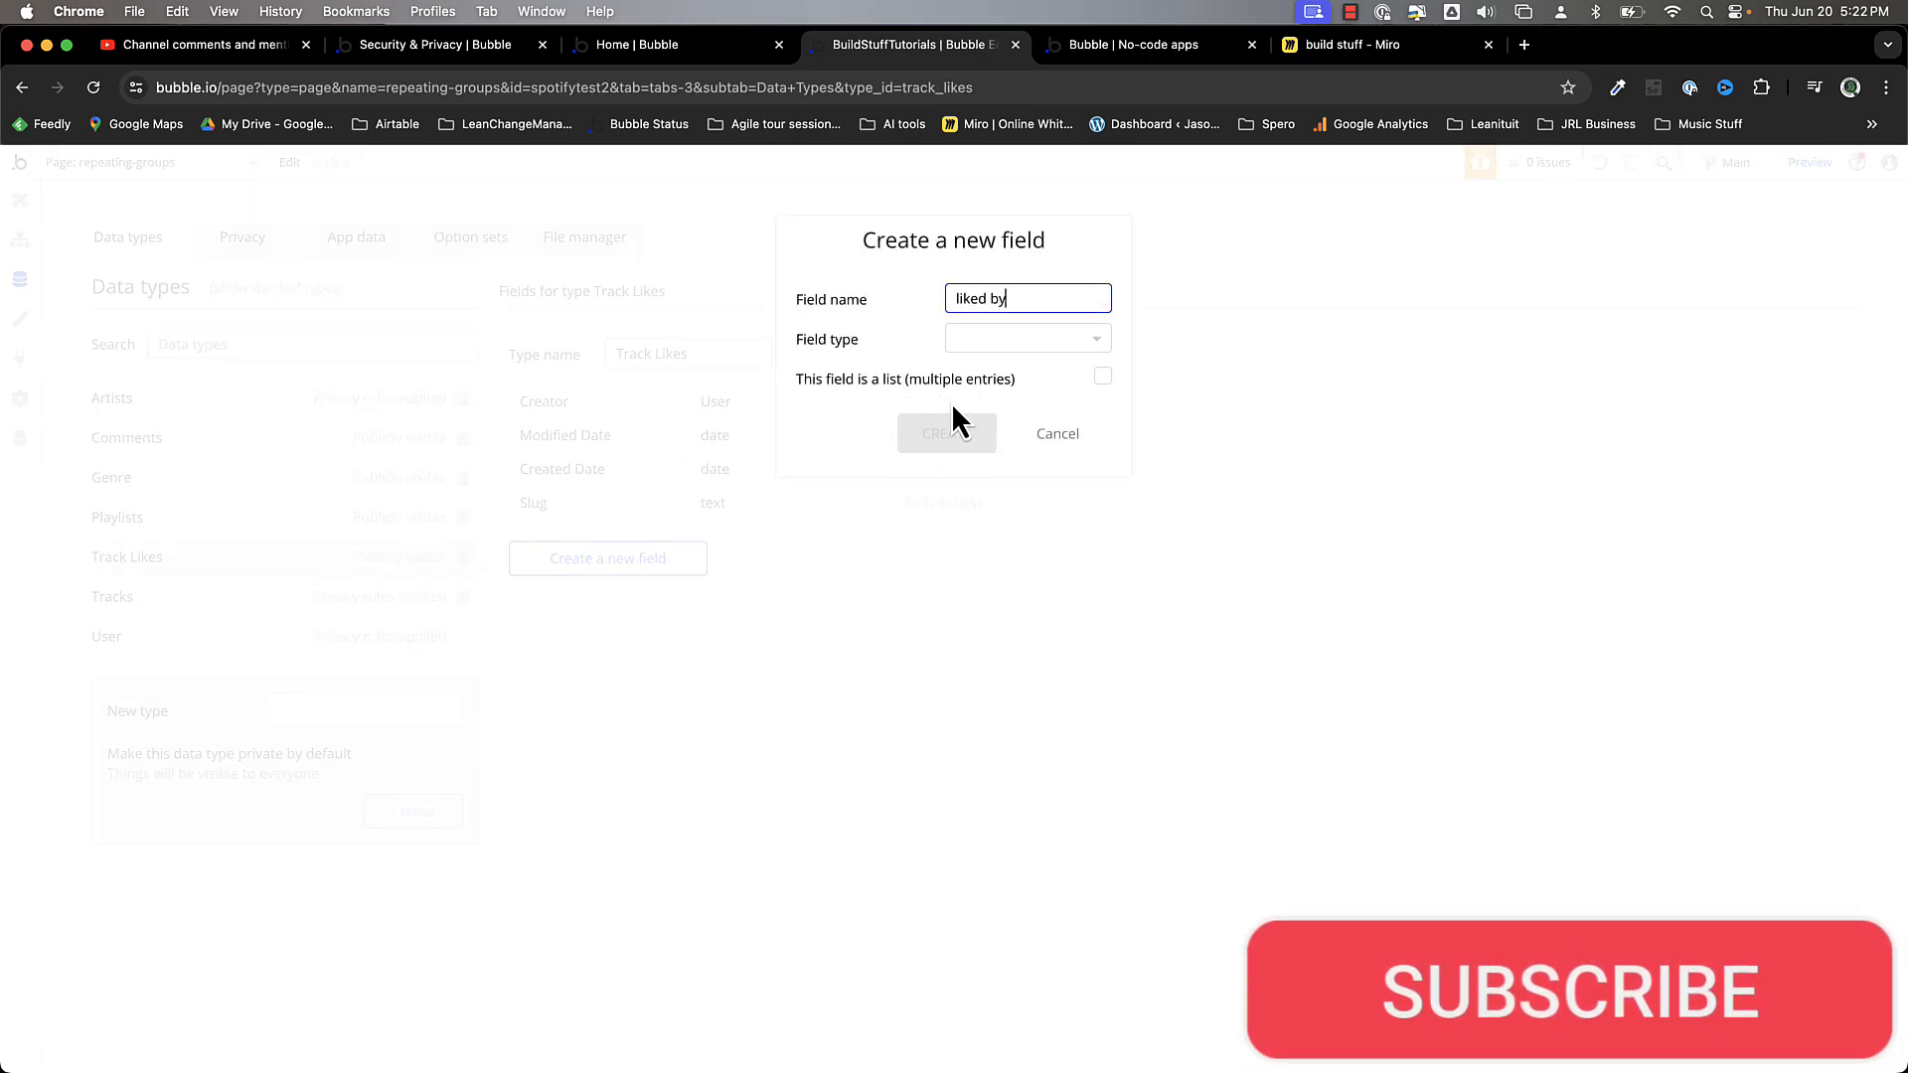
pyautogui.write('(user)')
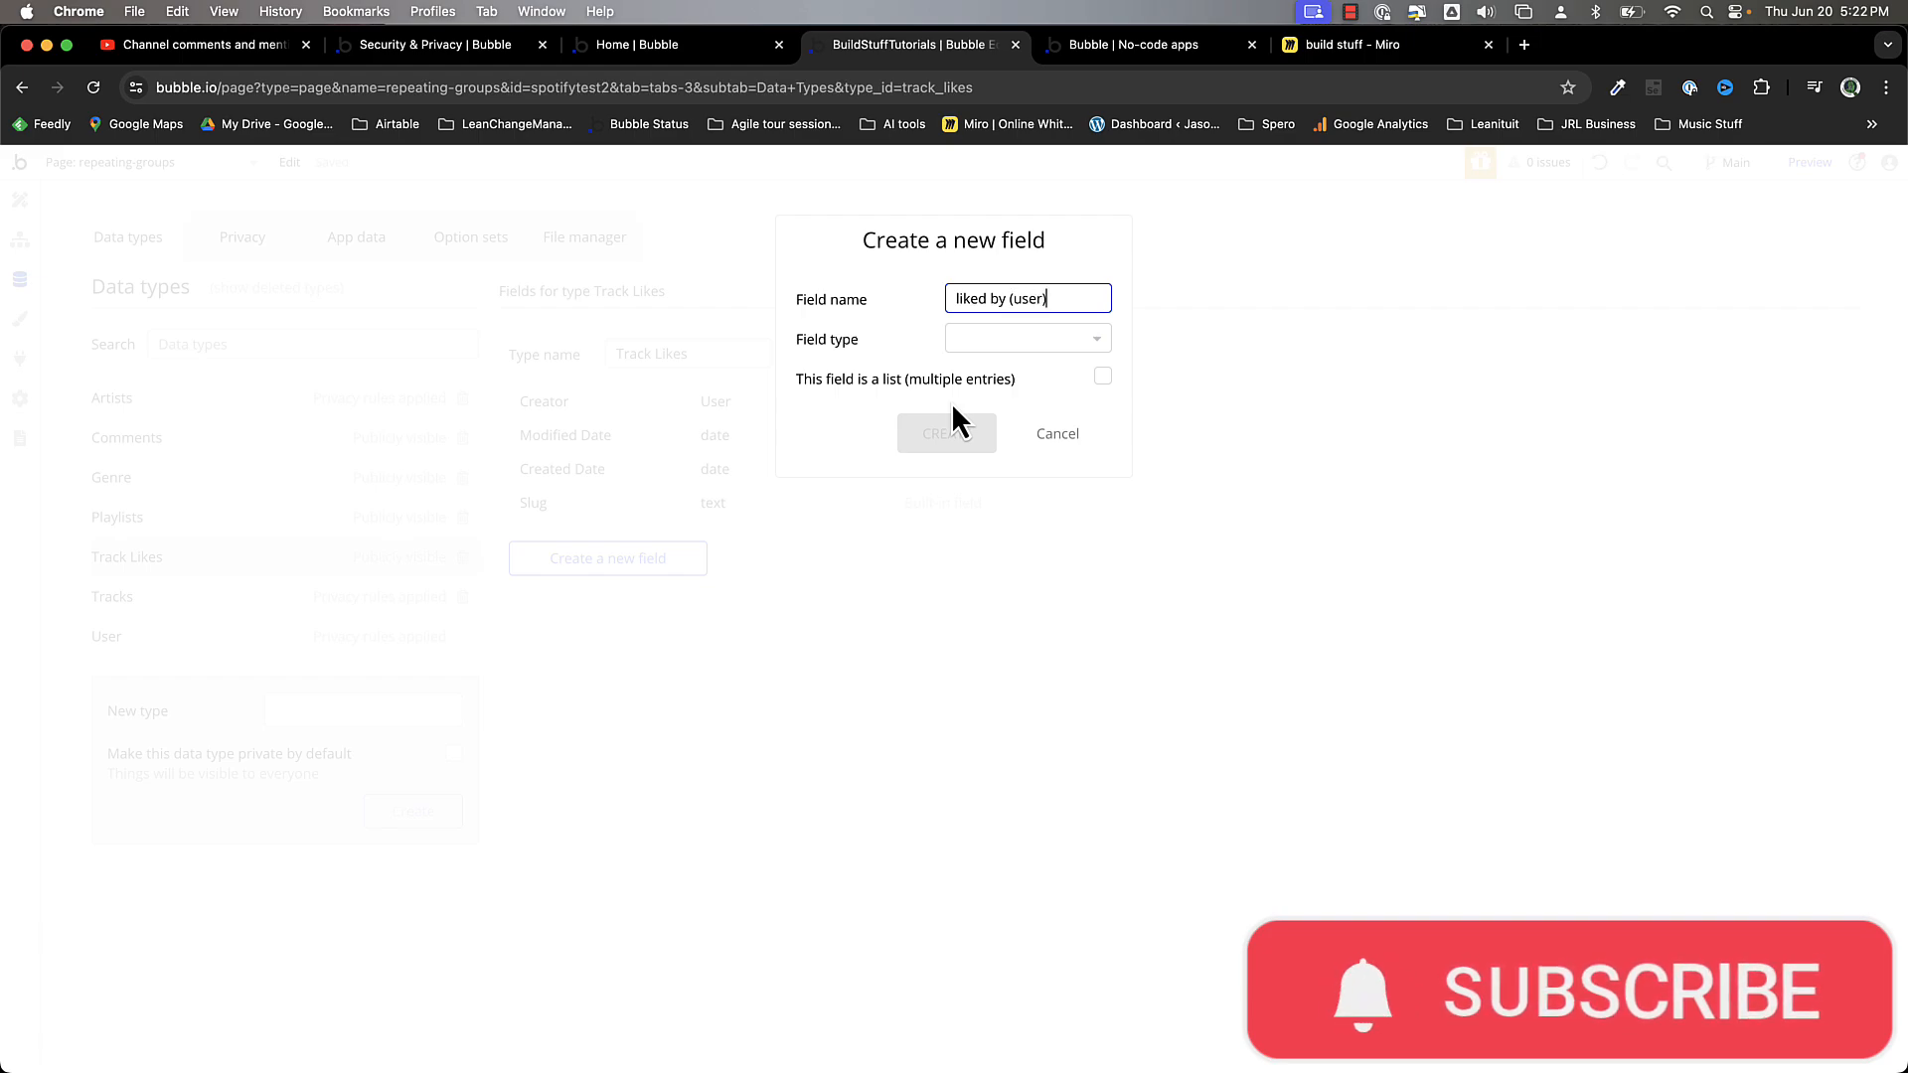
pyautogui.click(1006, 339)
pyautogui.write('user')
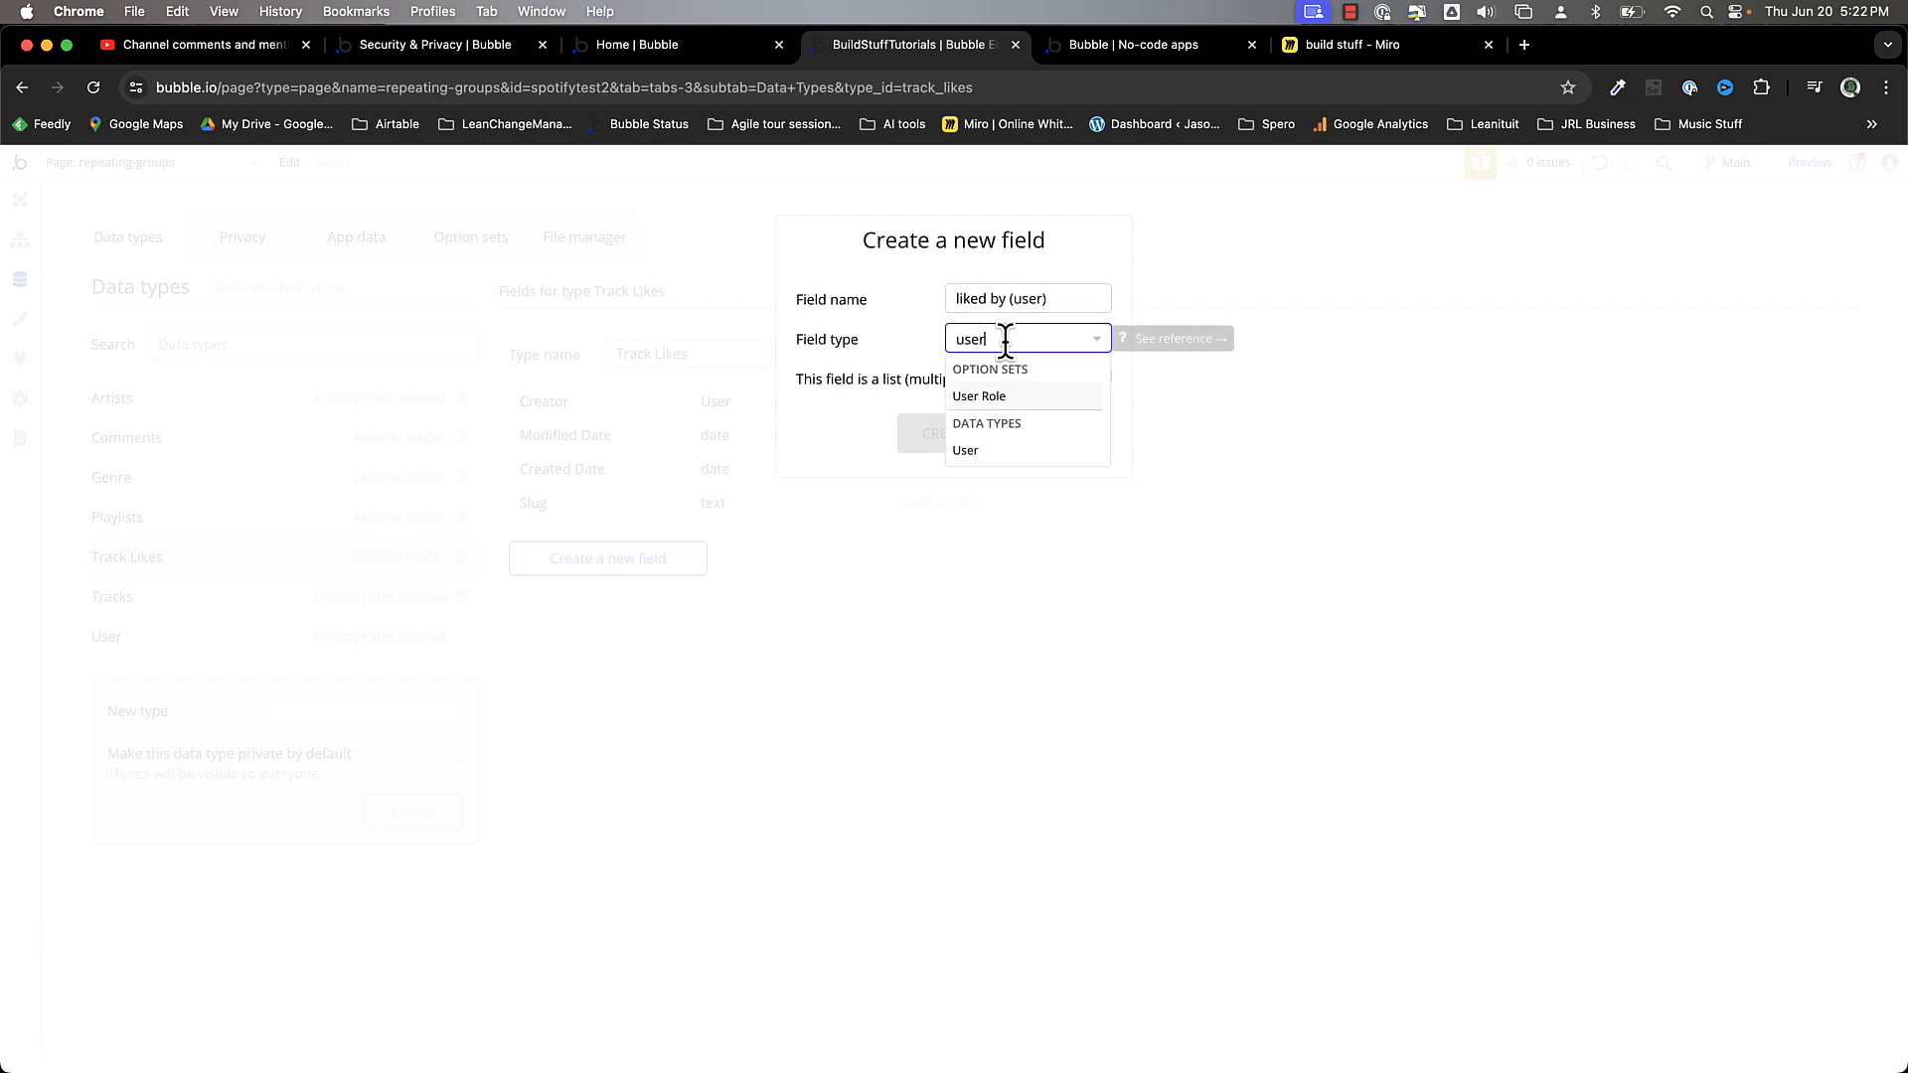
pyautogui.click(984, 450)
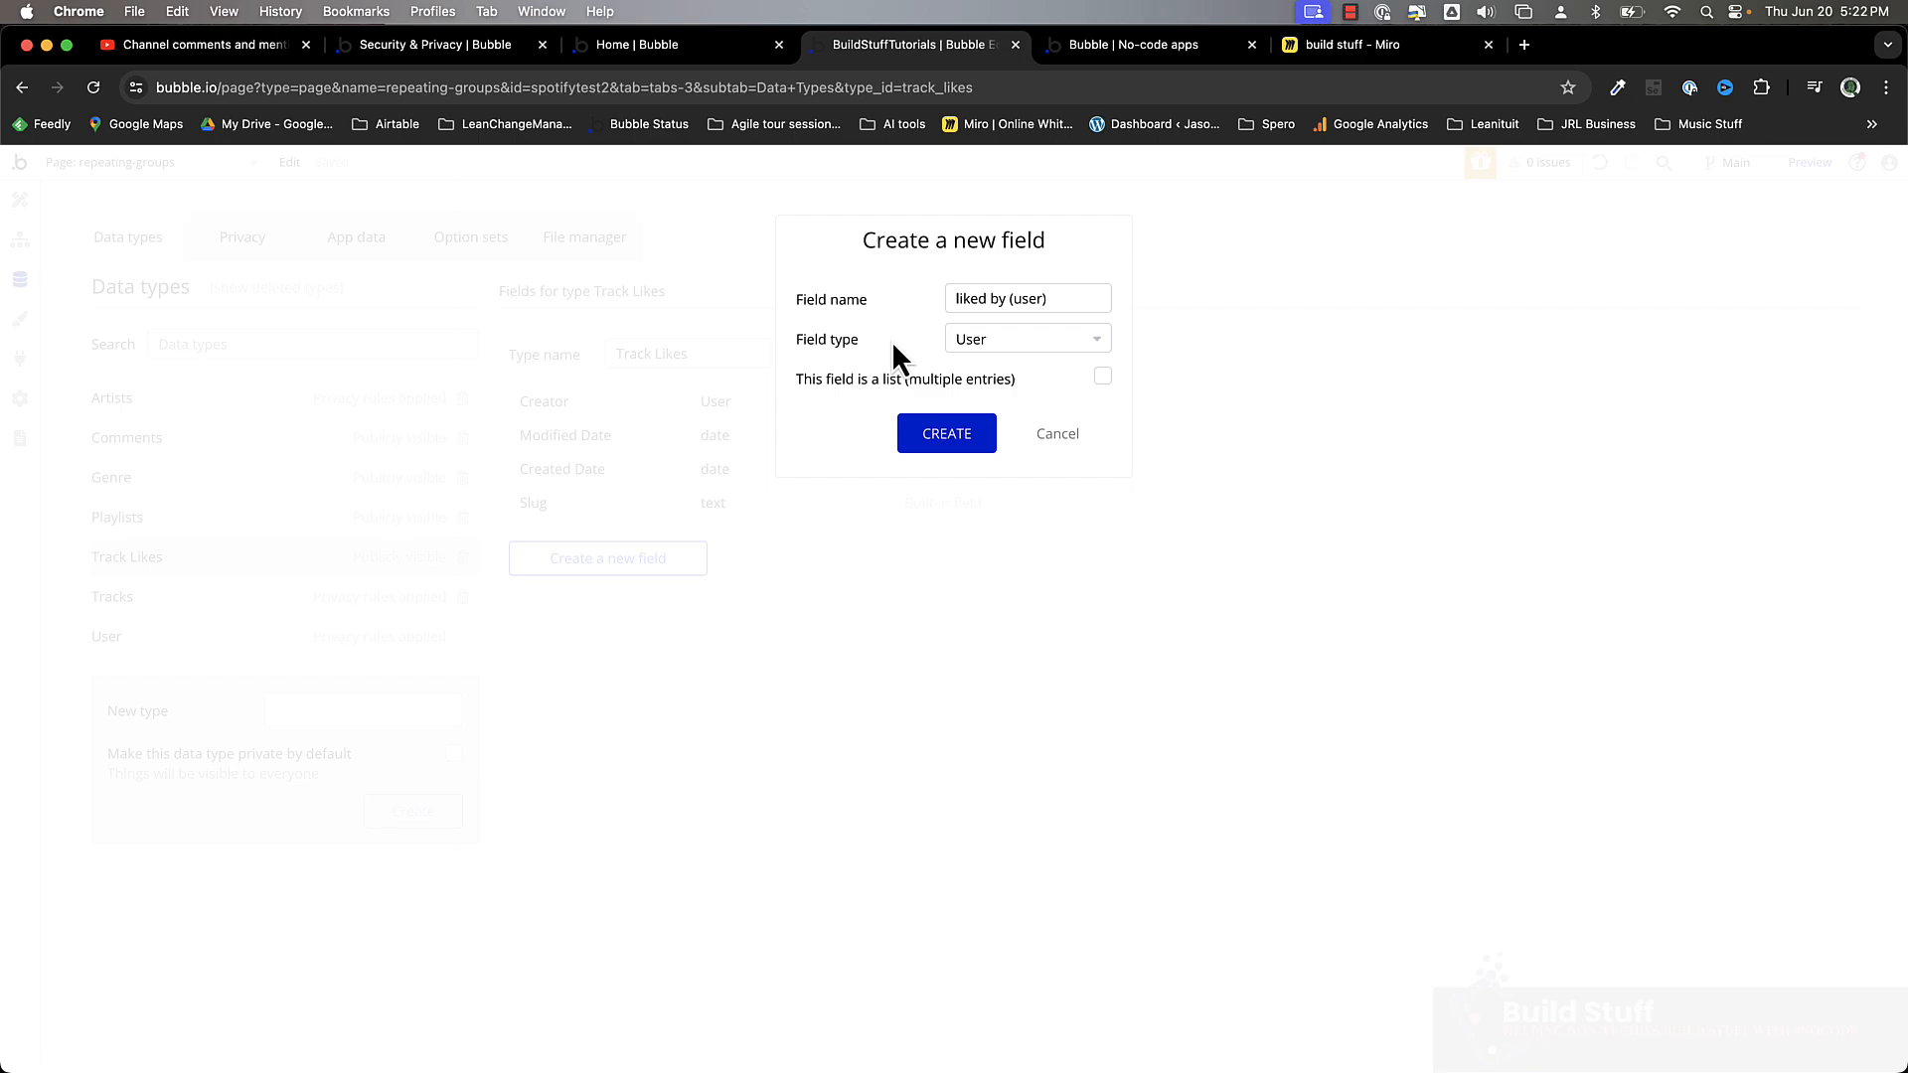
pyautogui.click(1022, 300)
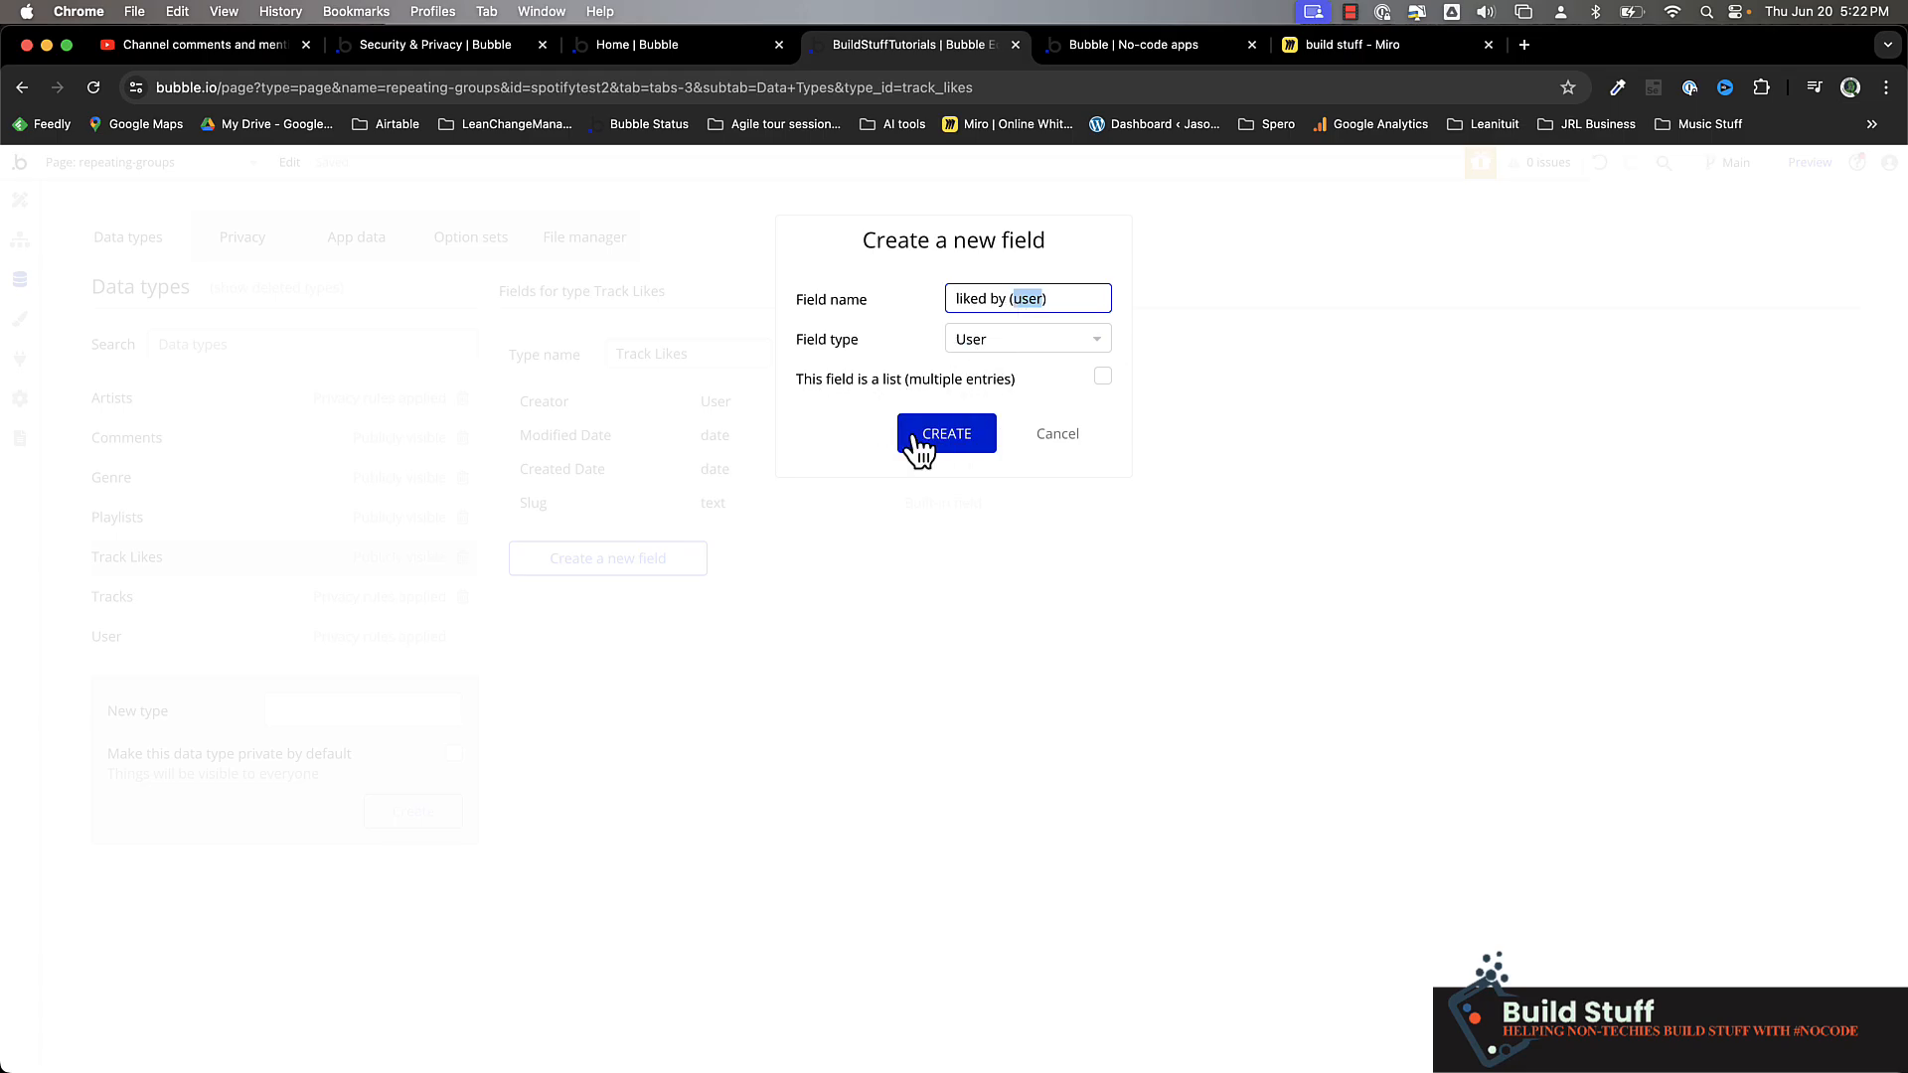
pyautogui.click(952, 447)
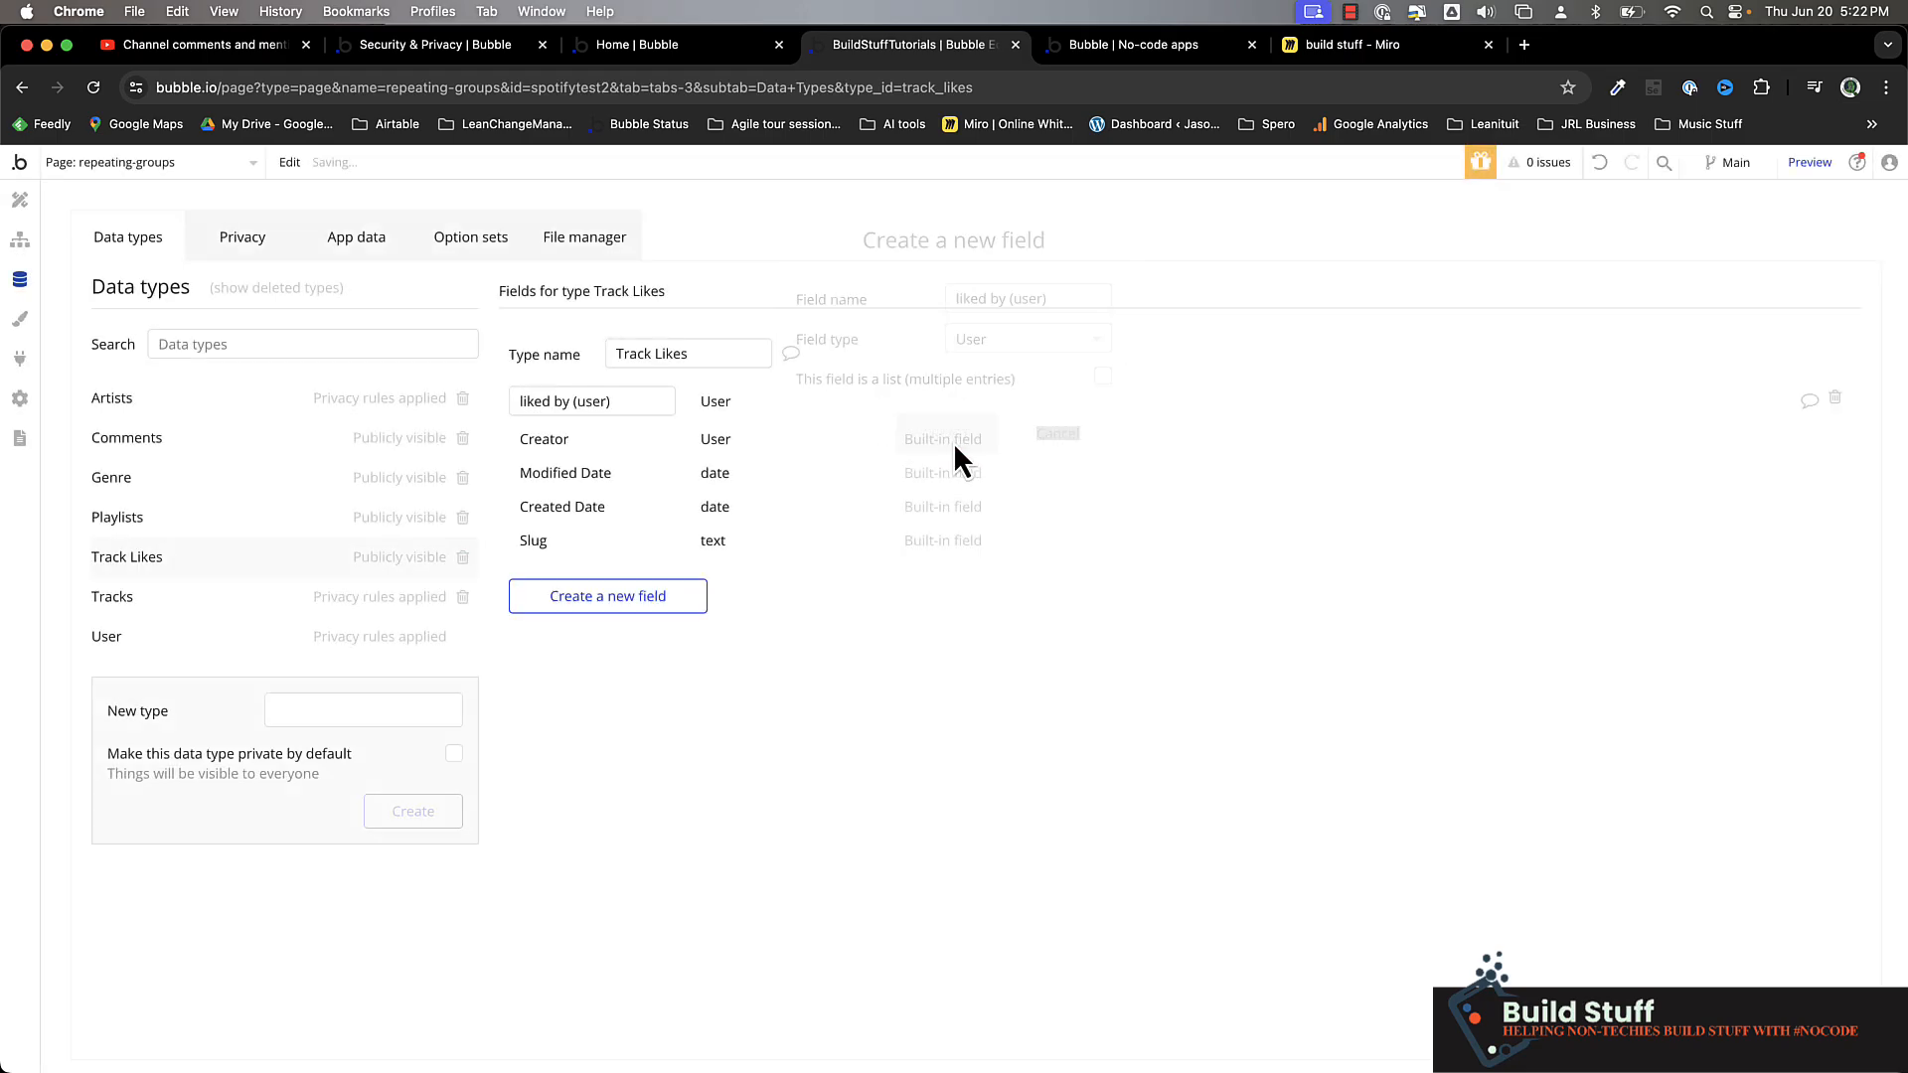
# Create a field named "track (track)" of type Tracks on the Track Likes data type
pyautogui.click(594, 600)
pyautogui.write('track')
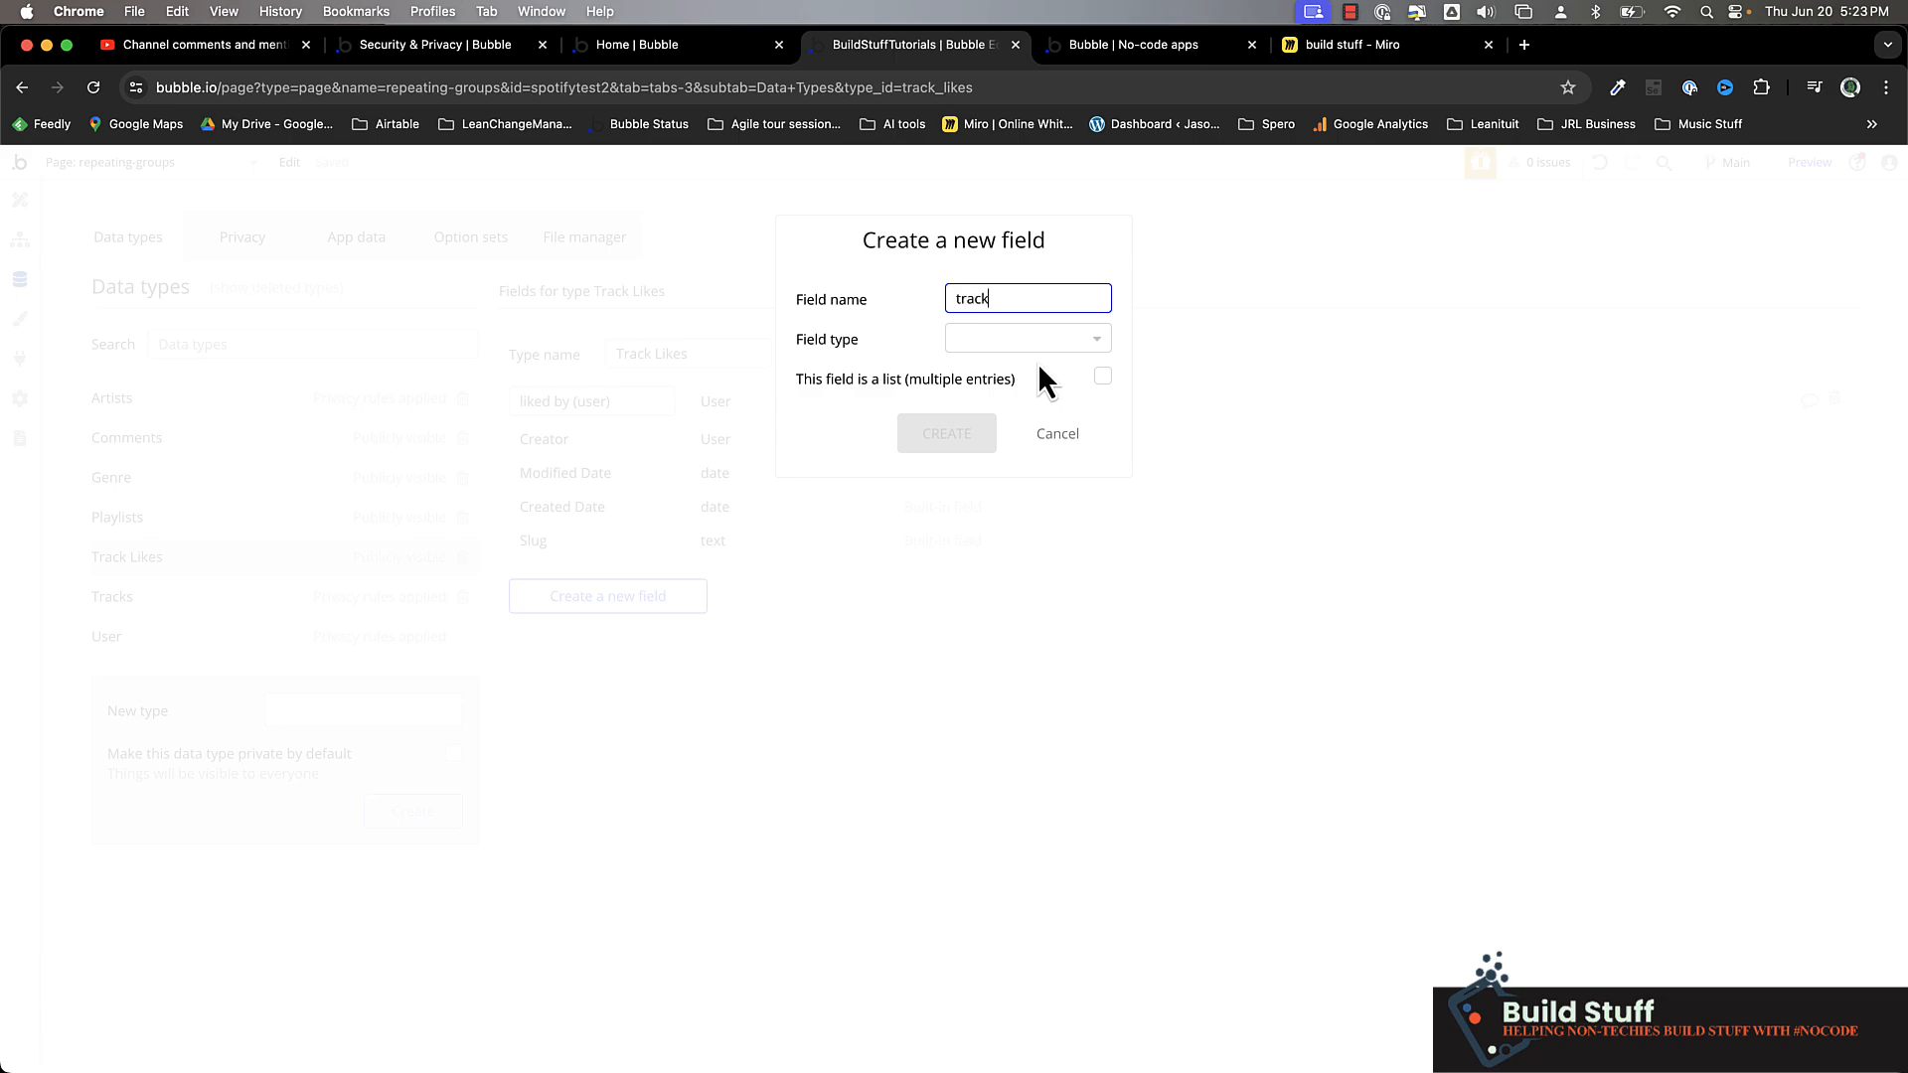
pyautogui.write(' (track)')
pyautogui.click(1022, 356)
pyautogui.click(1022, 352)
pyautogui.write('tra')
pyautogui.click(1014, 427)
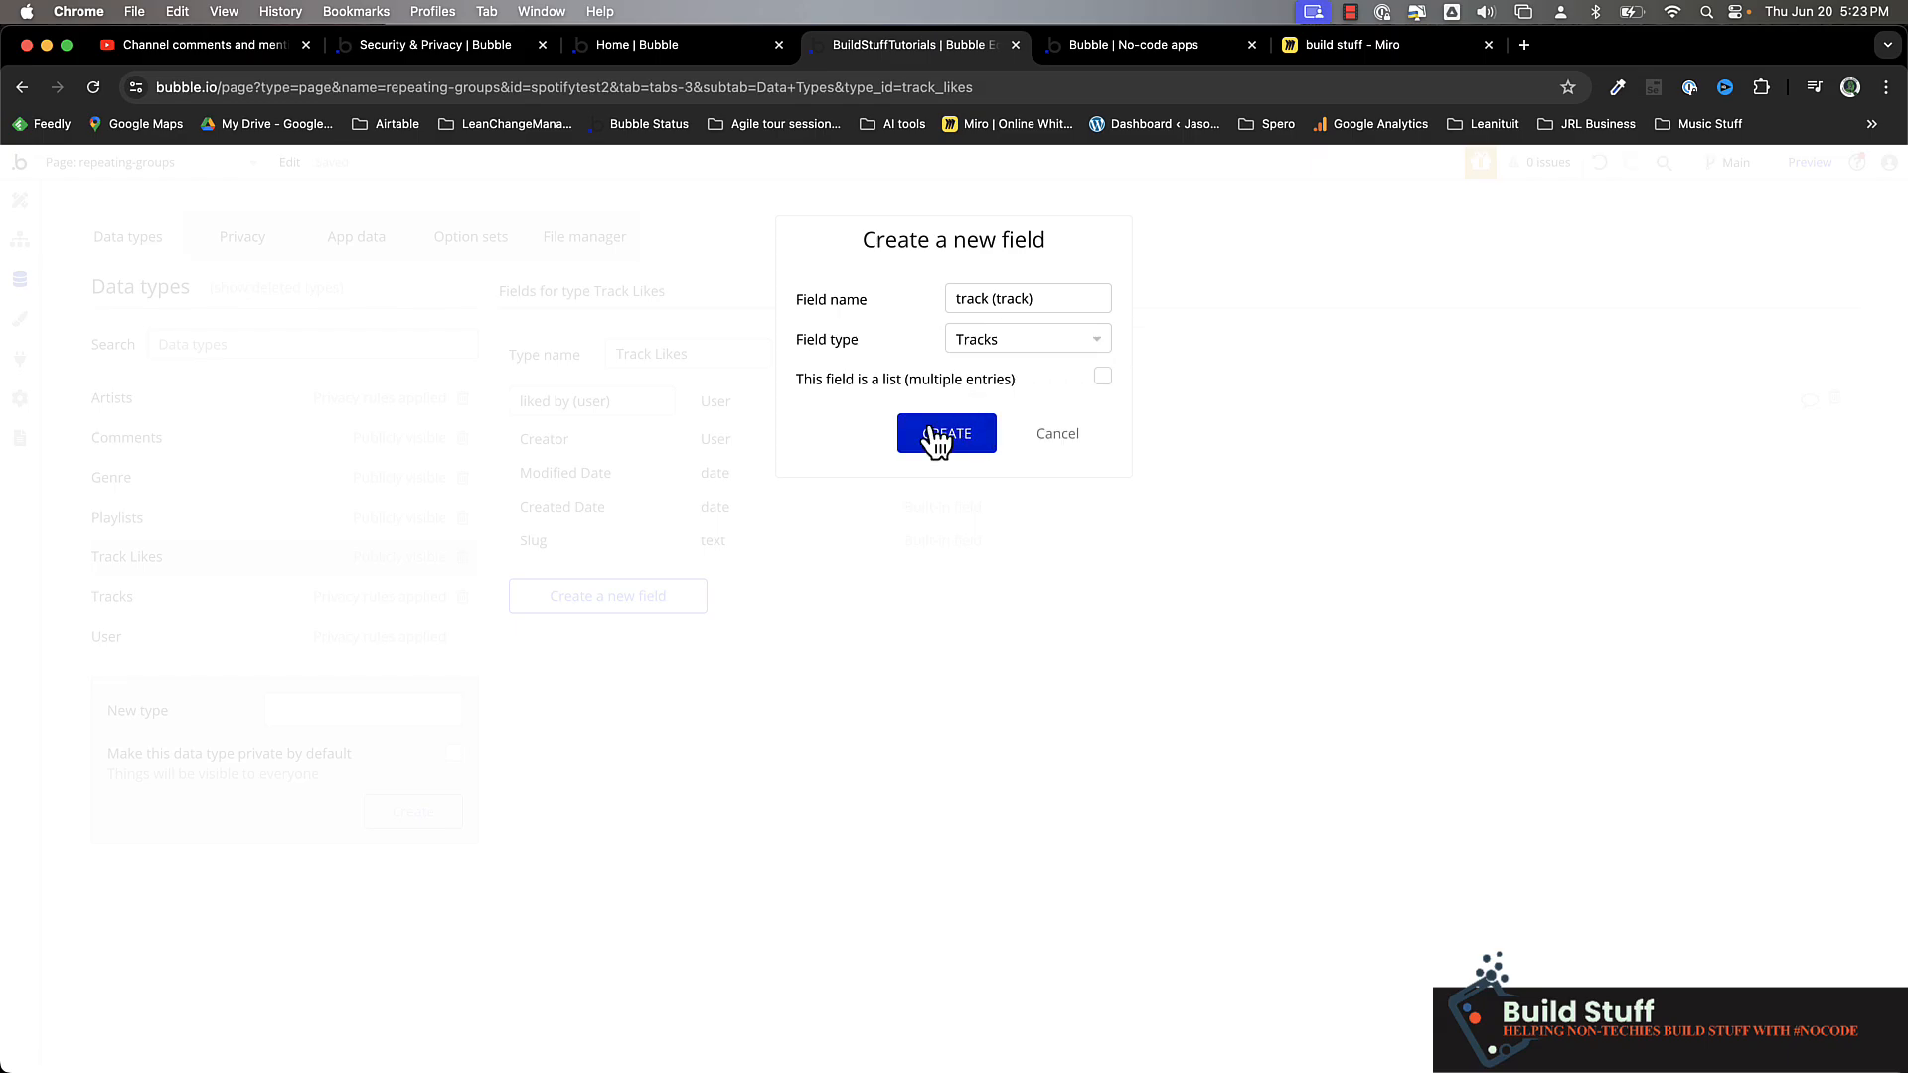
pyautogui.click(928, 438)
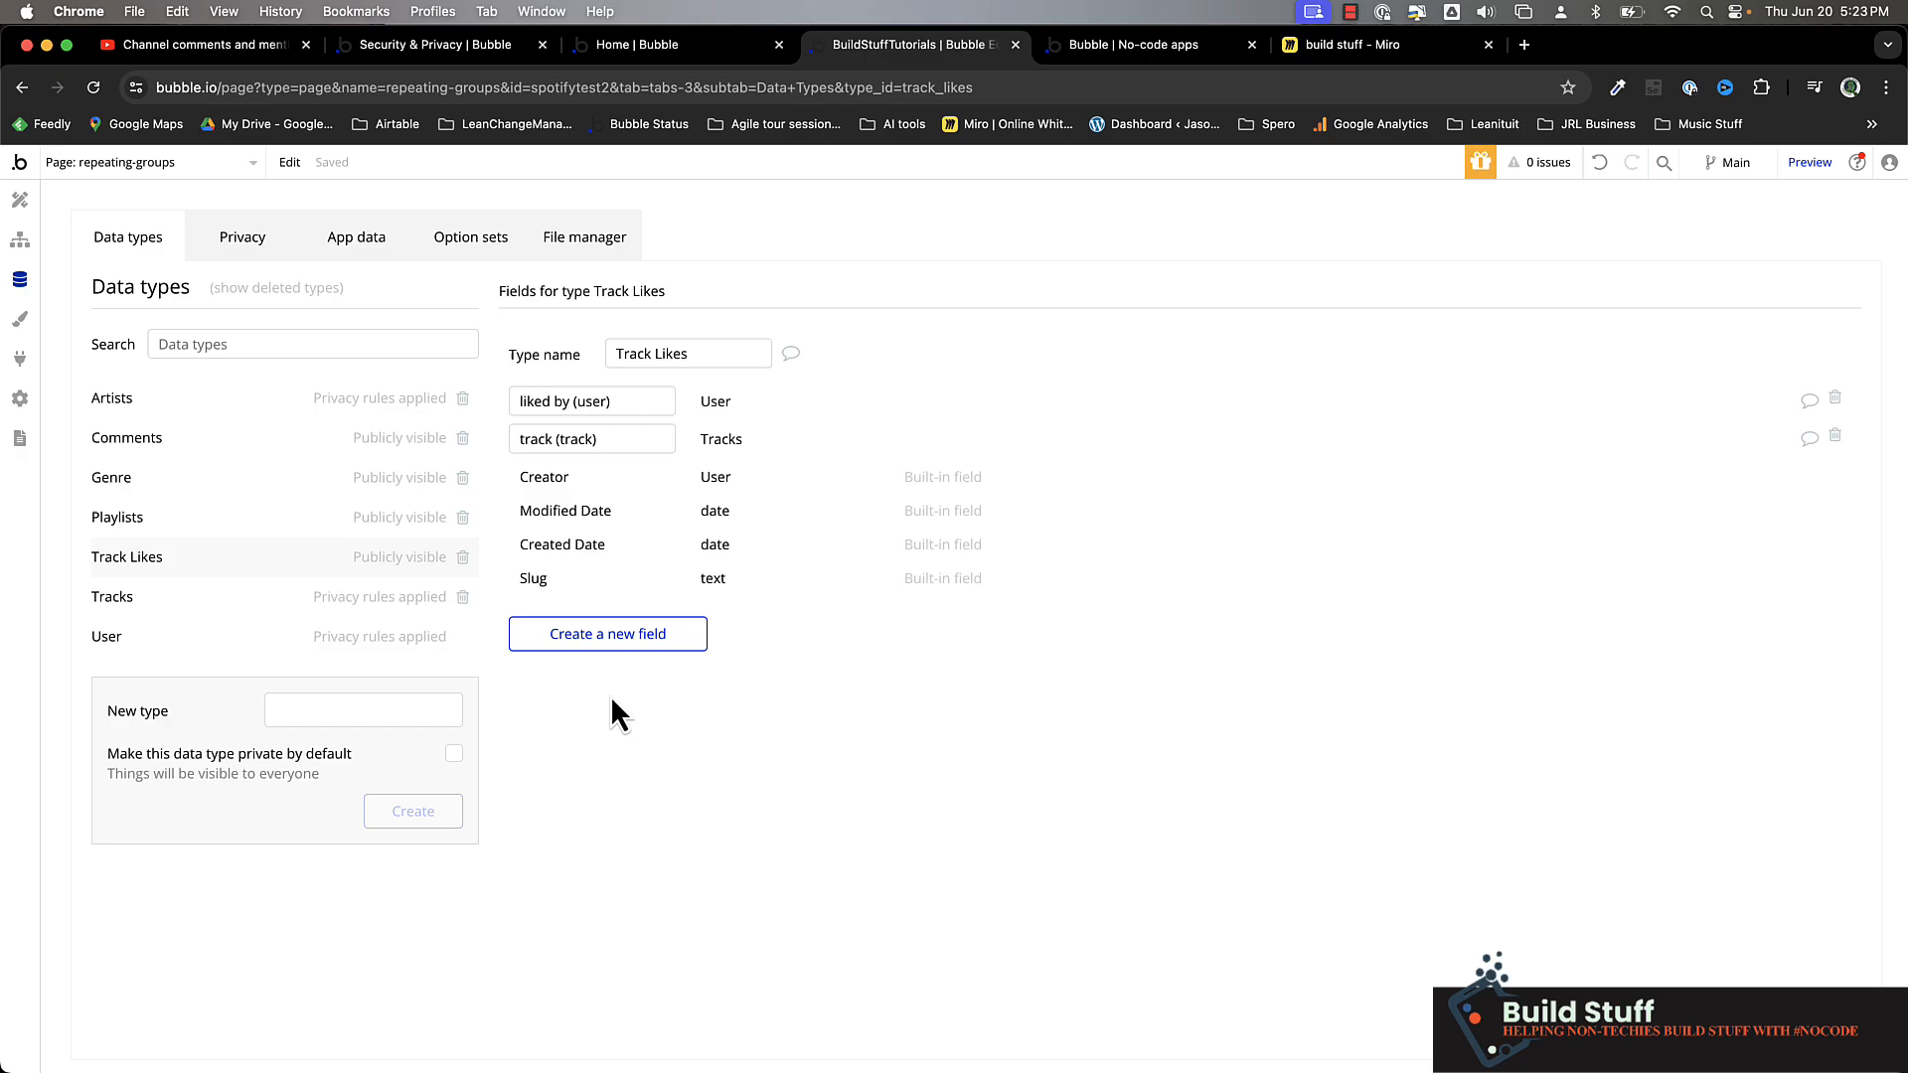
# Create a text field named "reason" on the Track Likes data type
pyautogui.click(627, 636)
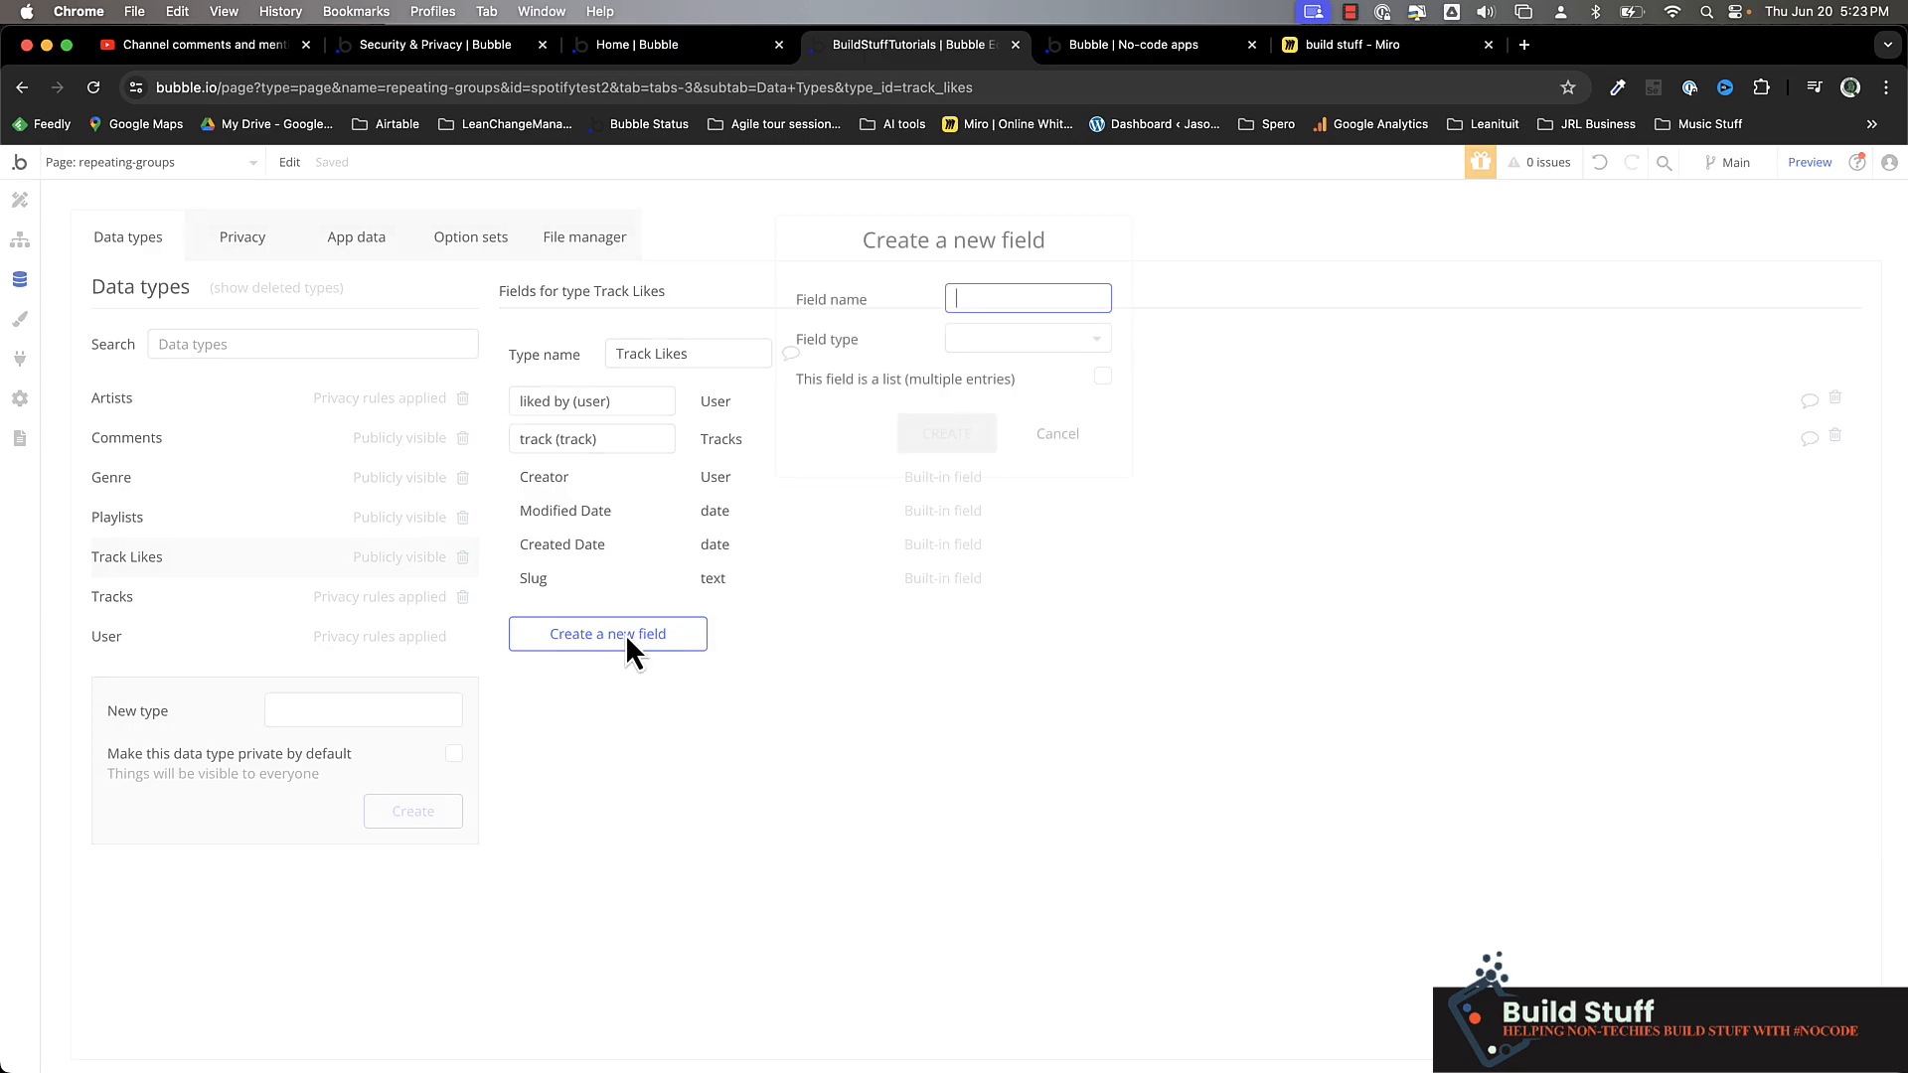
pyautogui.write('reason')
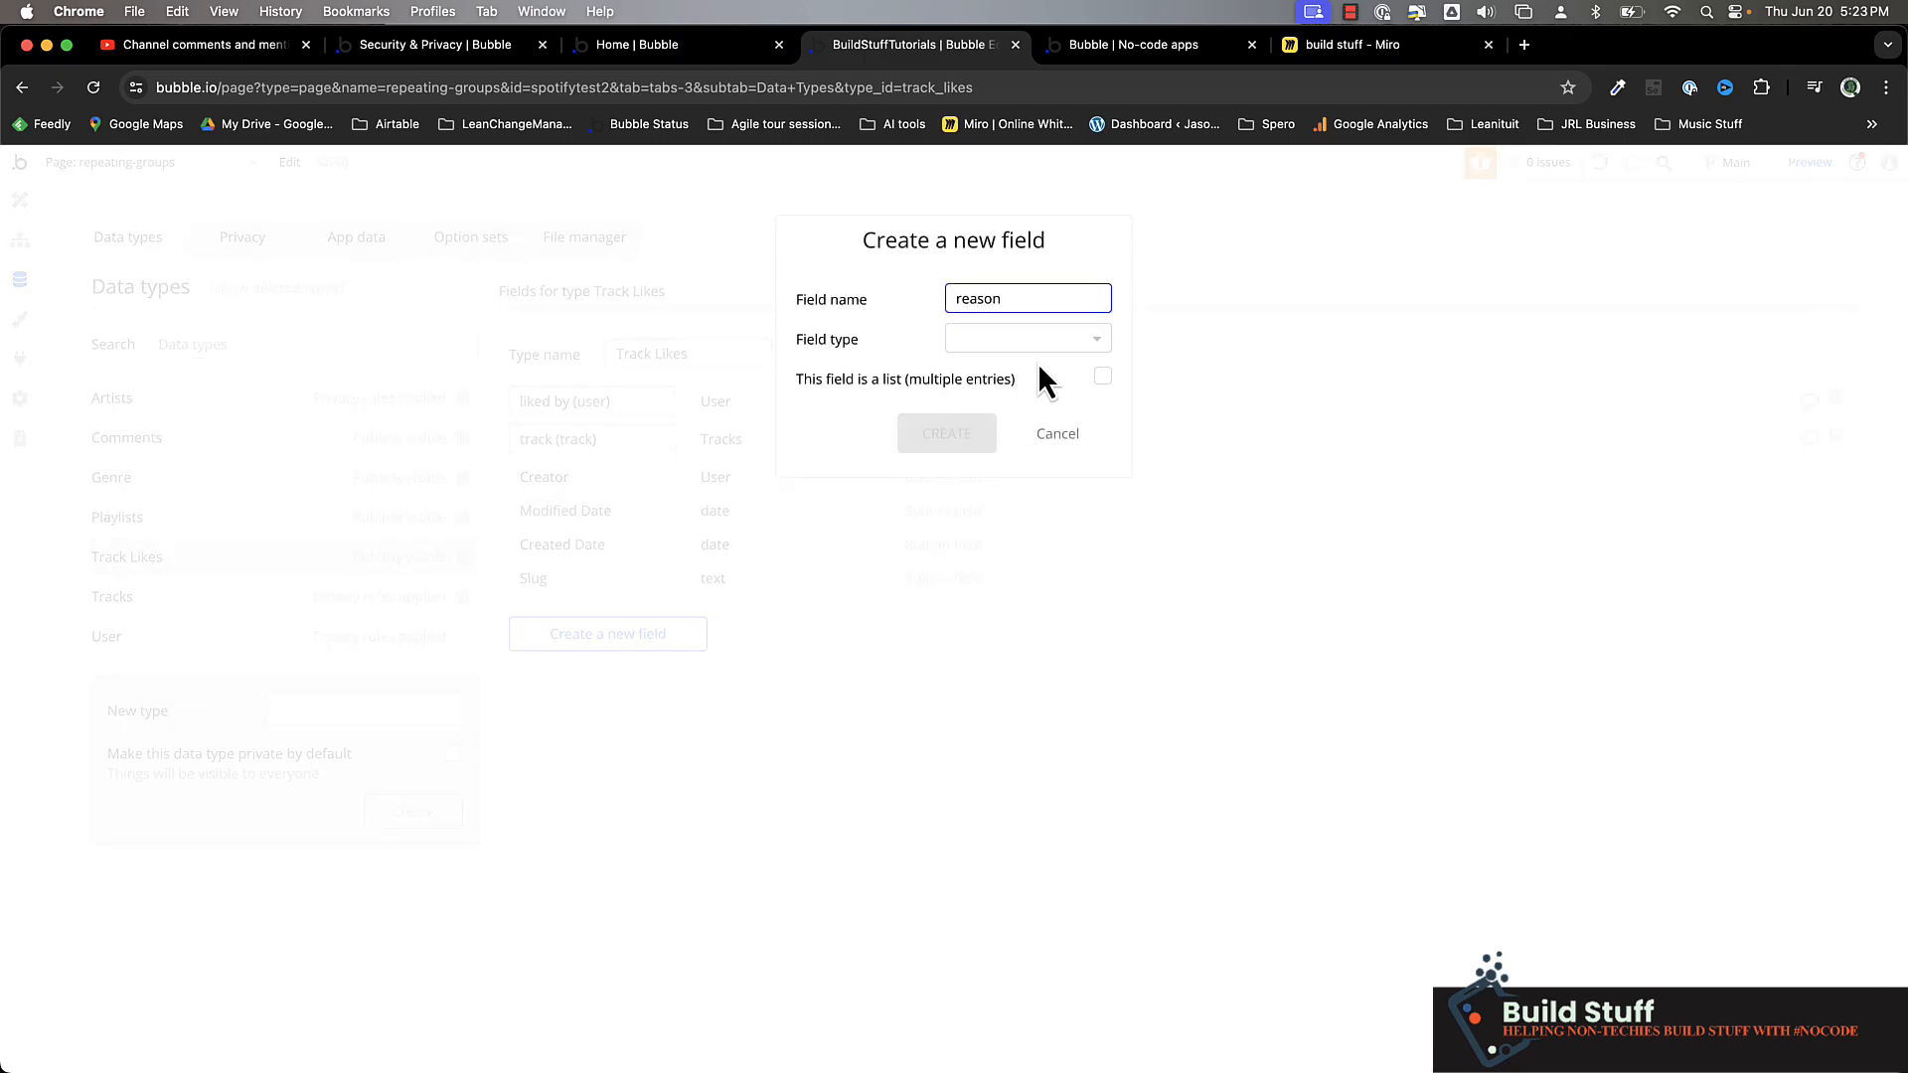
pyautogui.click(1034, 338)
pyautogui.write('text')
pyautogui.click(1021, 395)
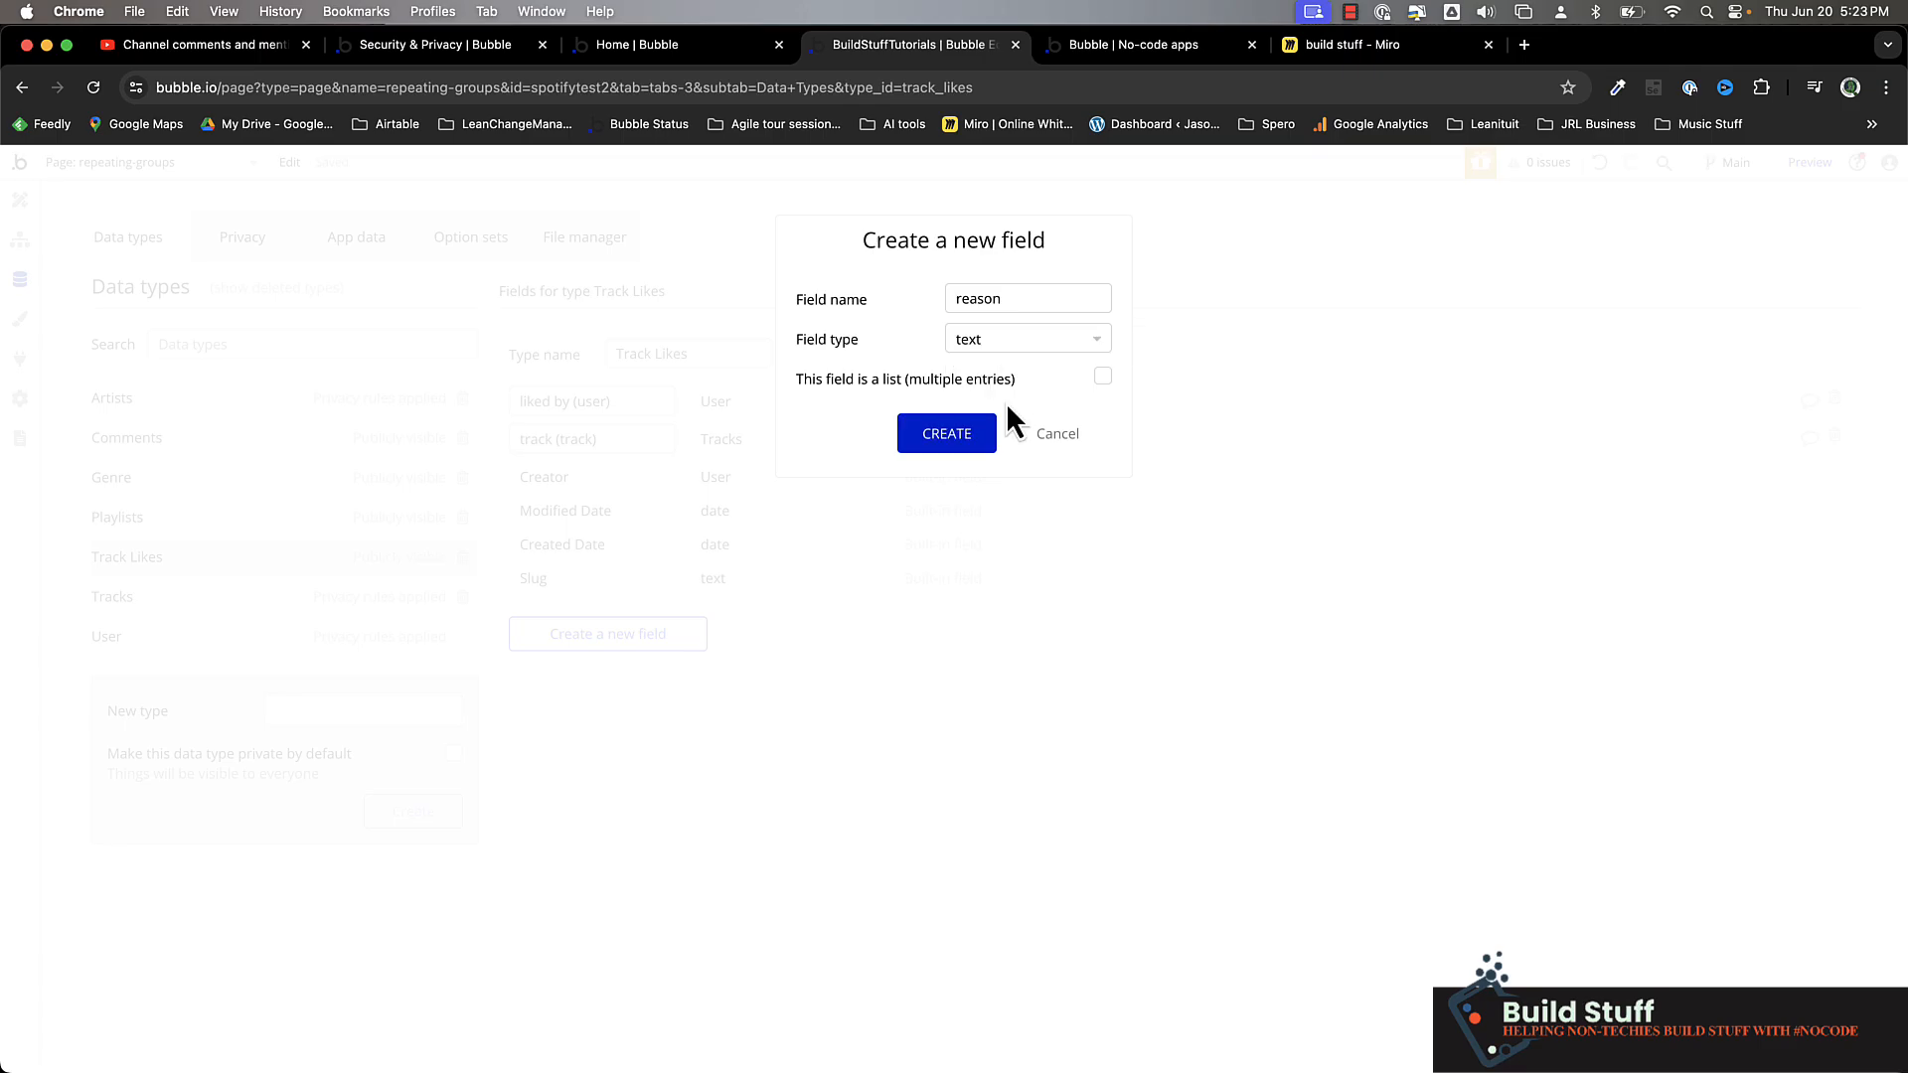
pyautogui.click(939, 437)
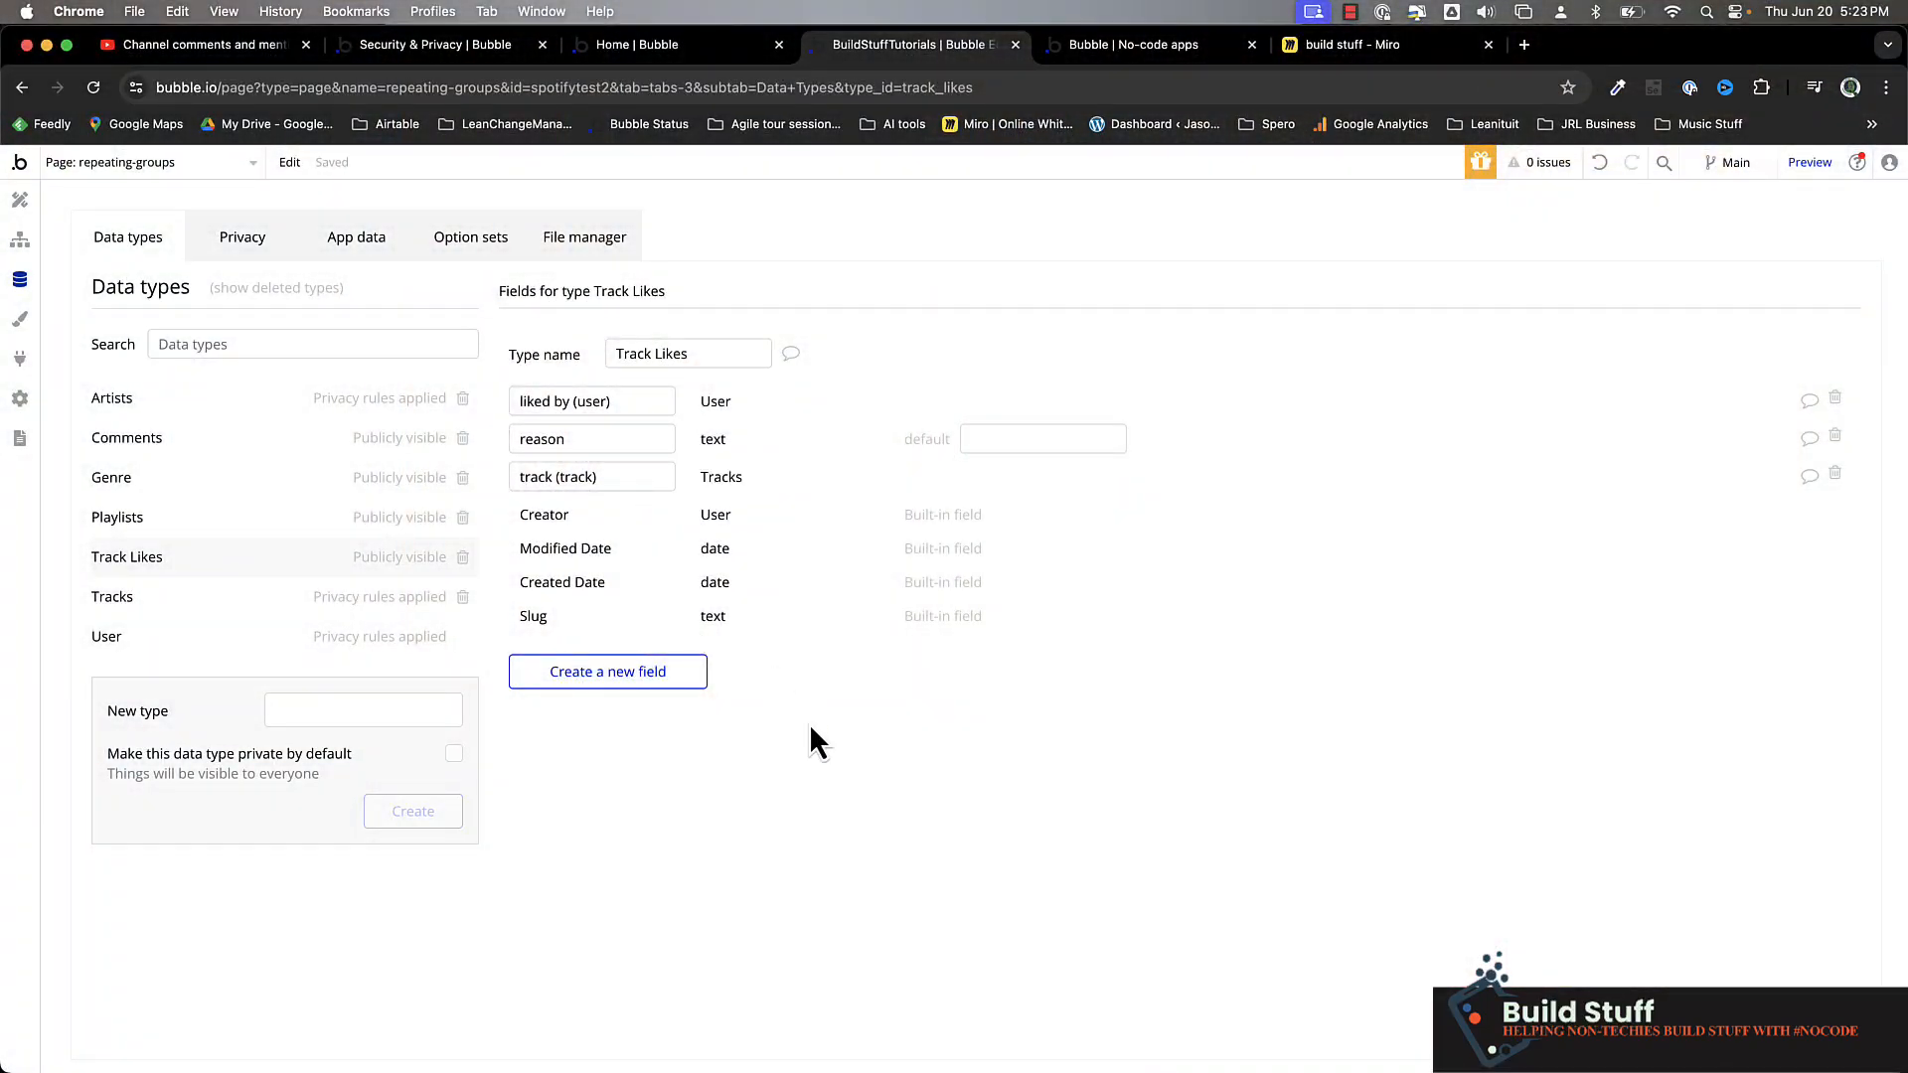
# Create a list field named "Track Likes" of type Track Likes on the Tracks data type
pyautogui.click(163, 601)
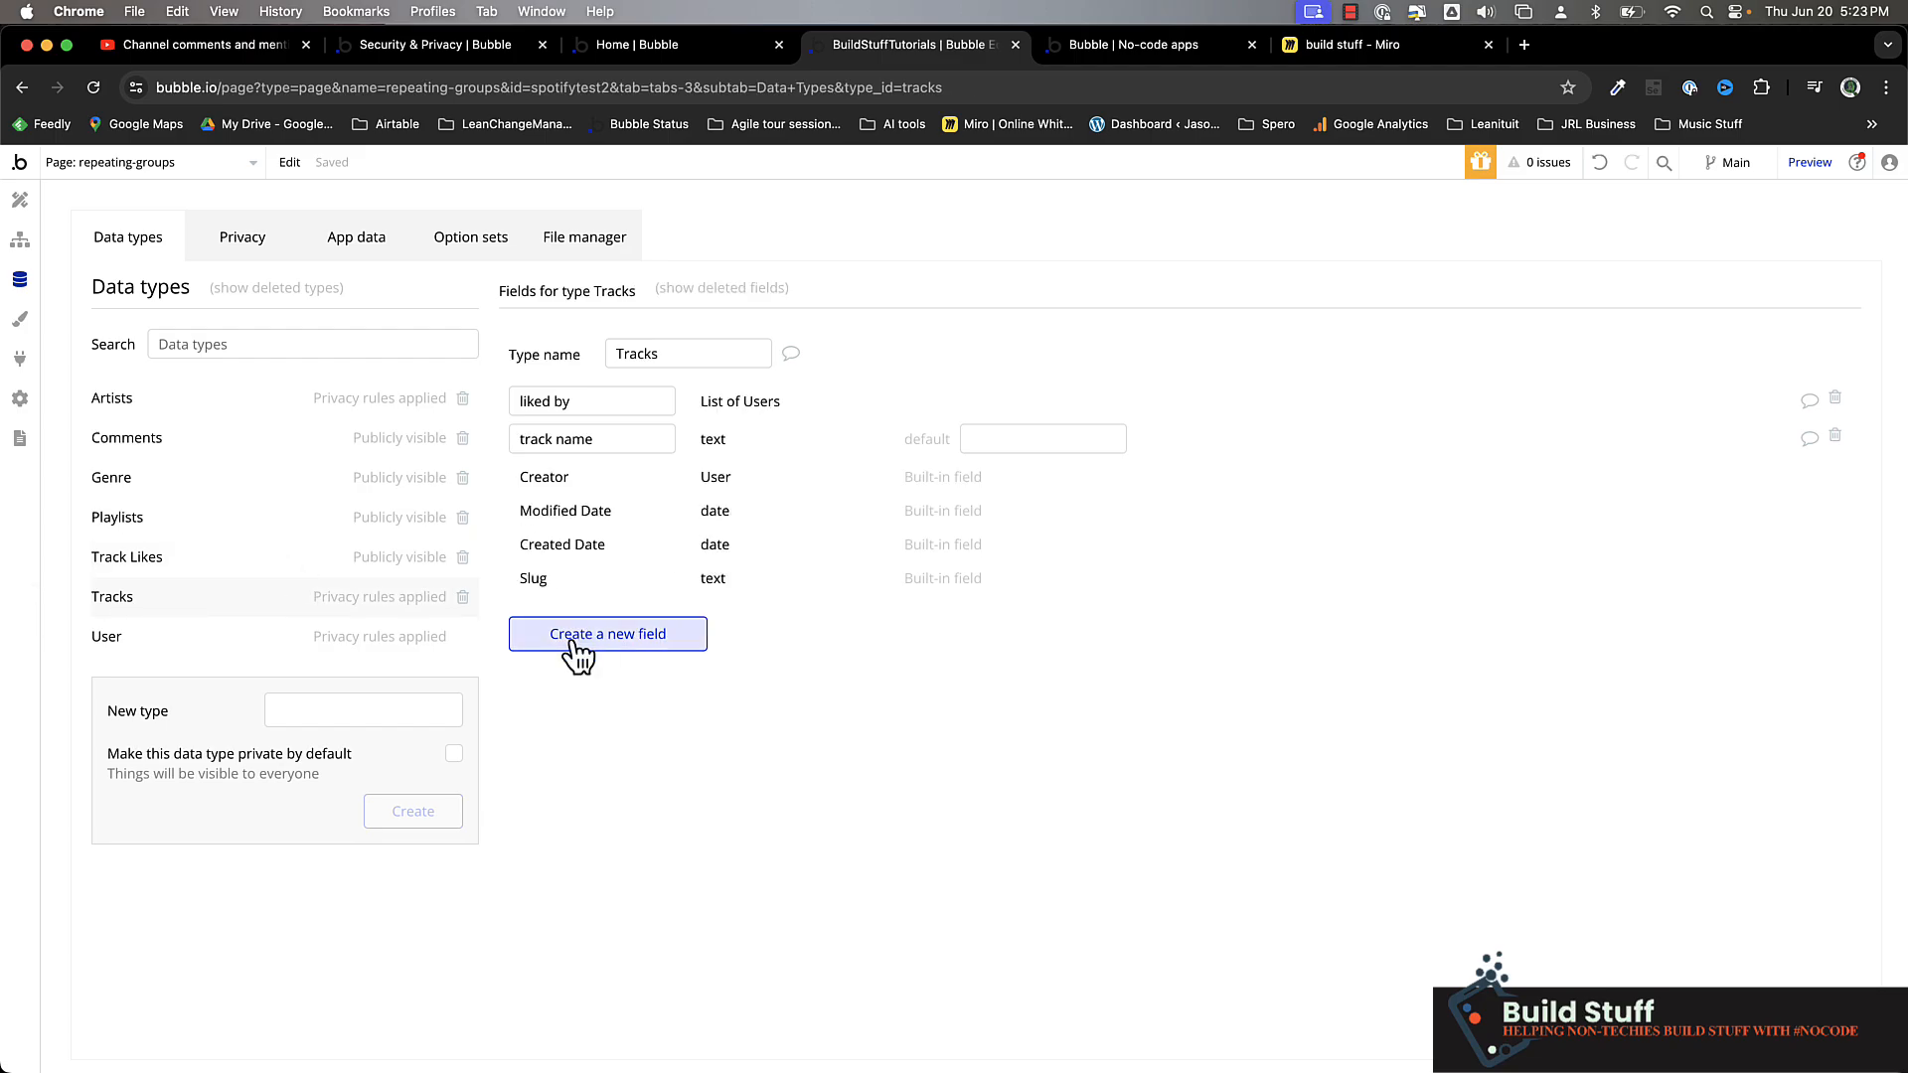
pyautogui.click(630, 642)
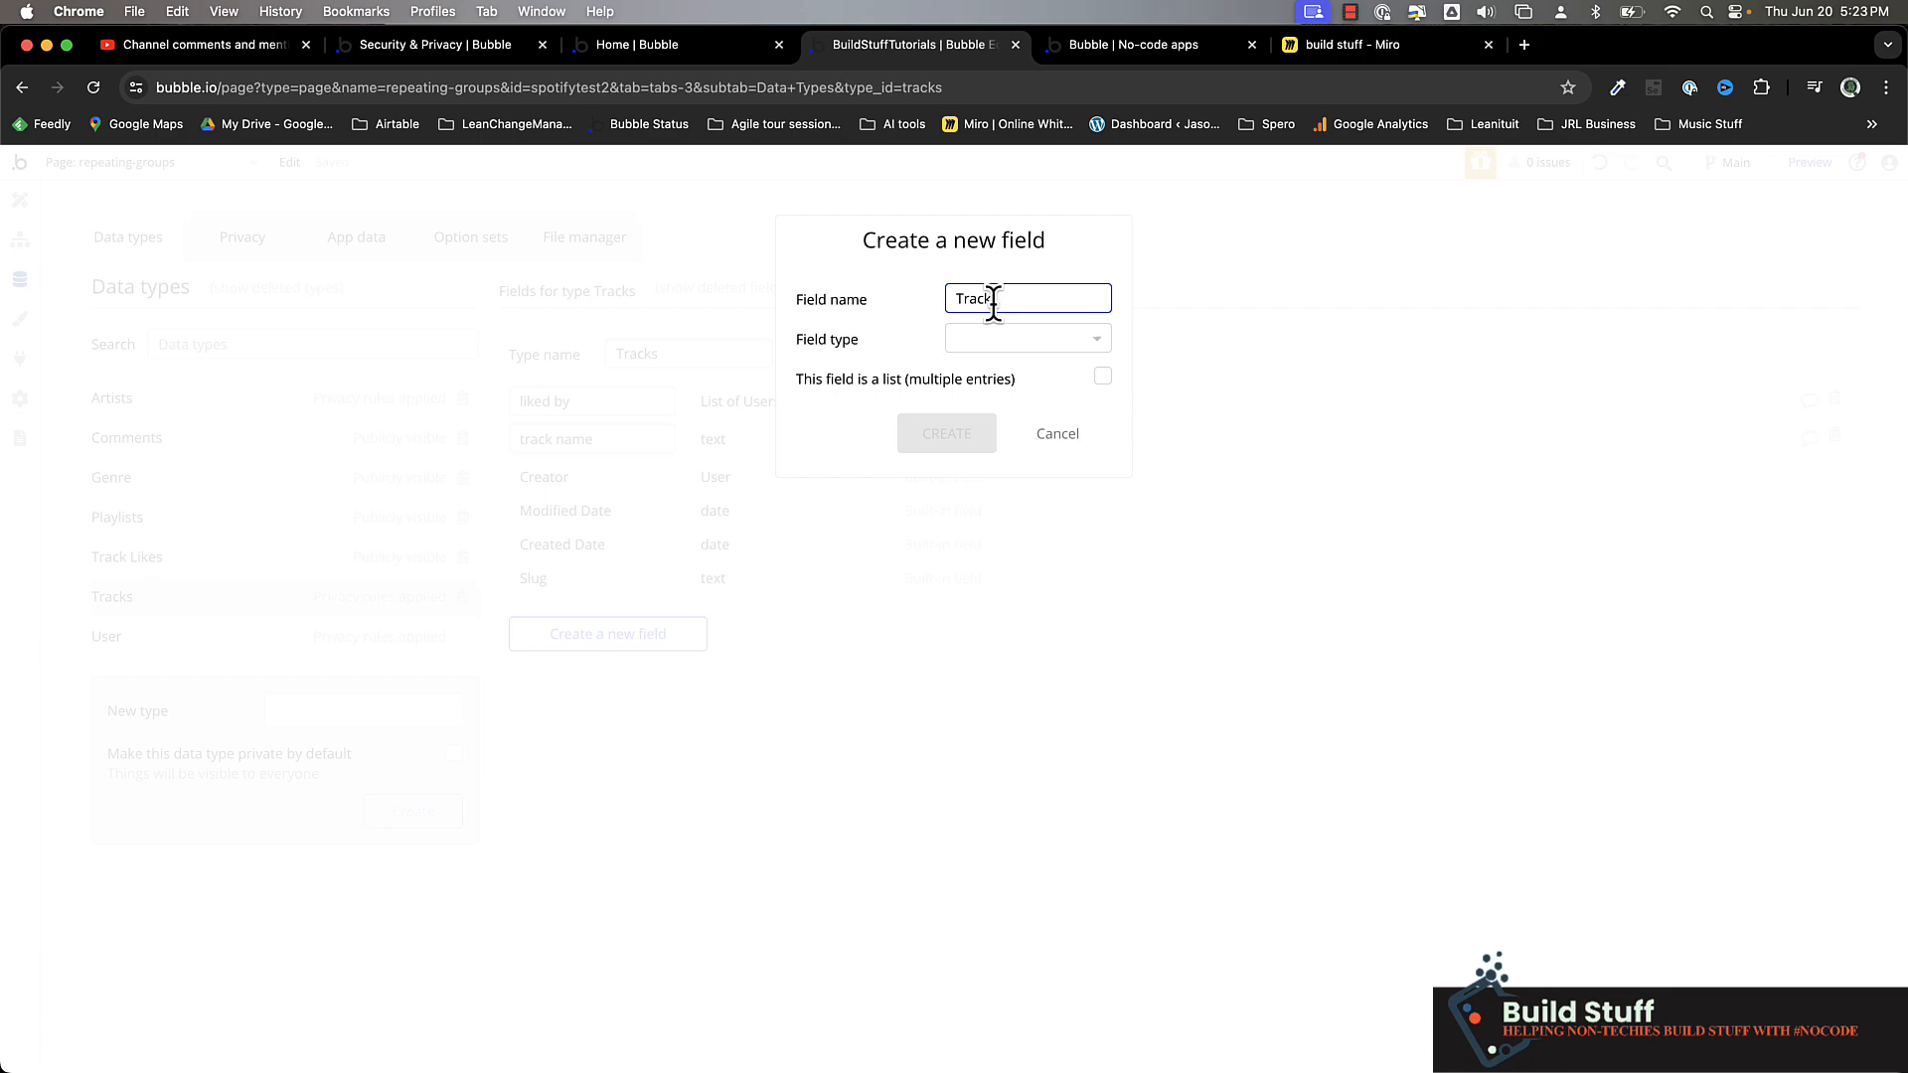
pyautogui.write('Track Likes')
pyautogui.click(1038, 339)
pyautogui.write('tra')
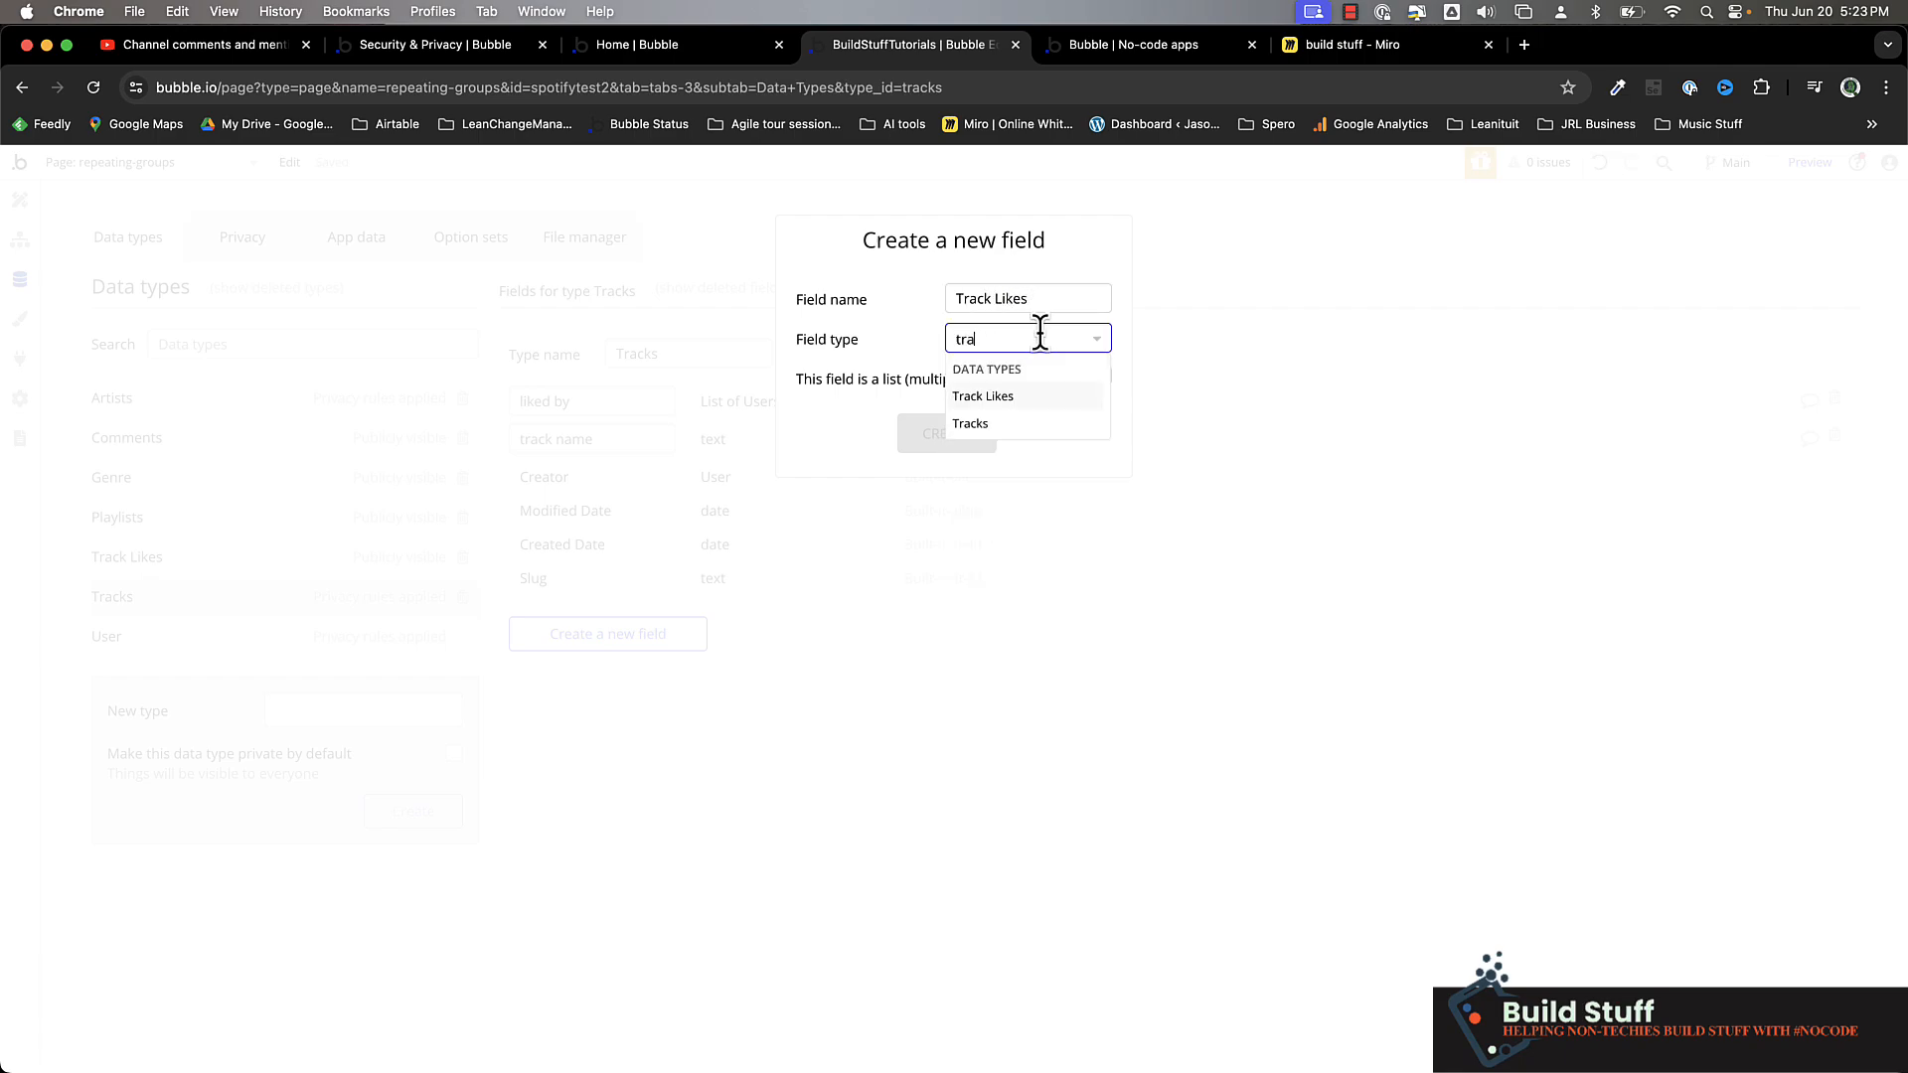
pyautogui.click(999, 398)
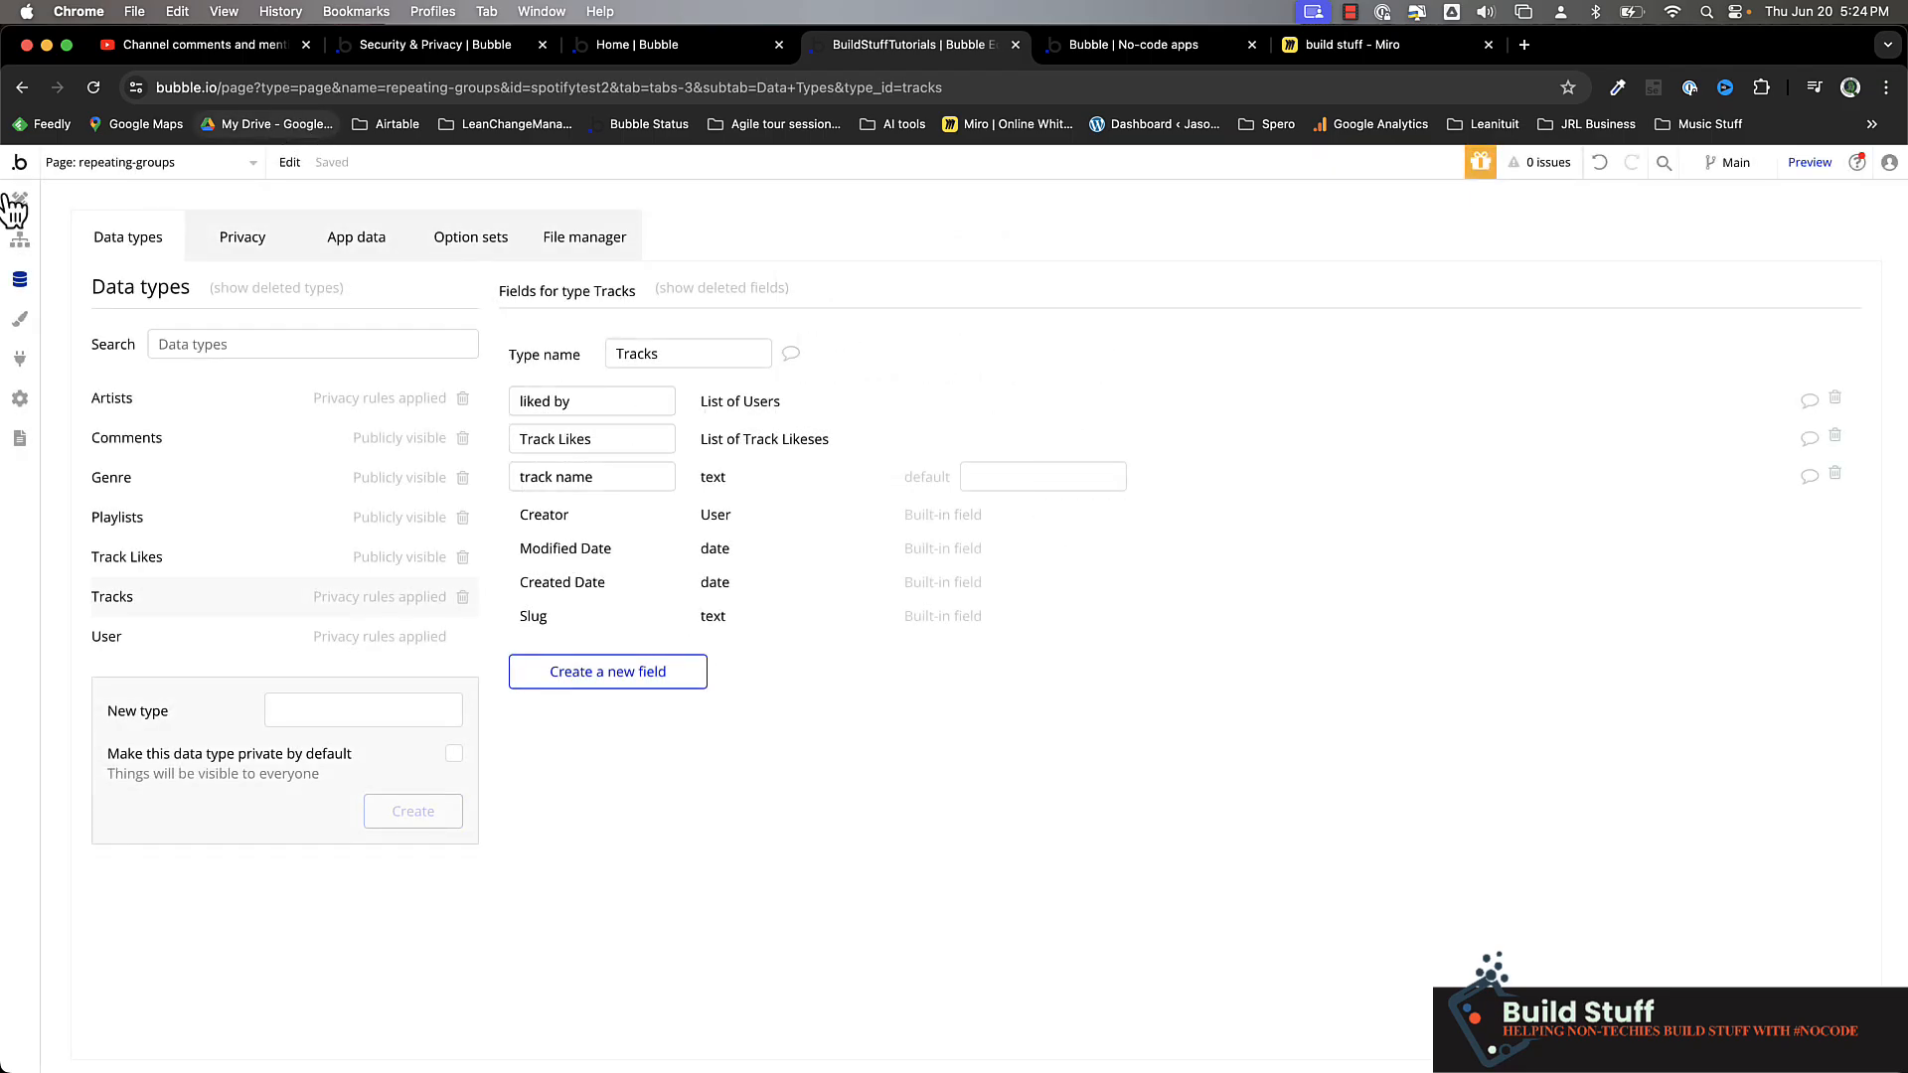
# Return to the repeating-groups page's workflows, at the thumbs-up text click event
pyautogui.click(19, 243)
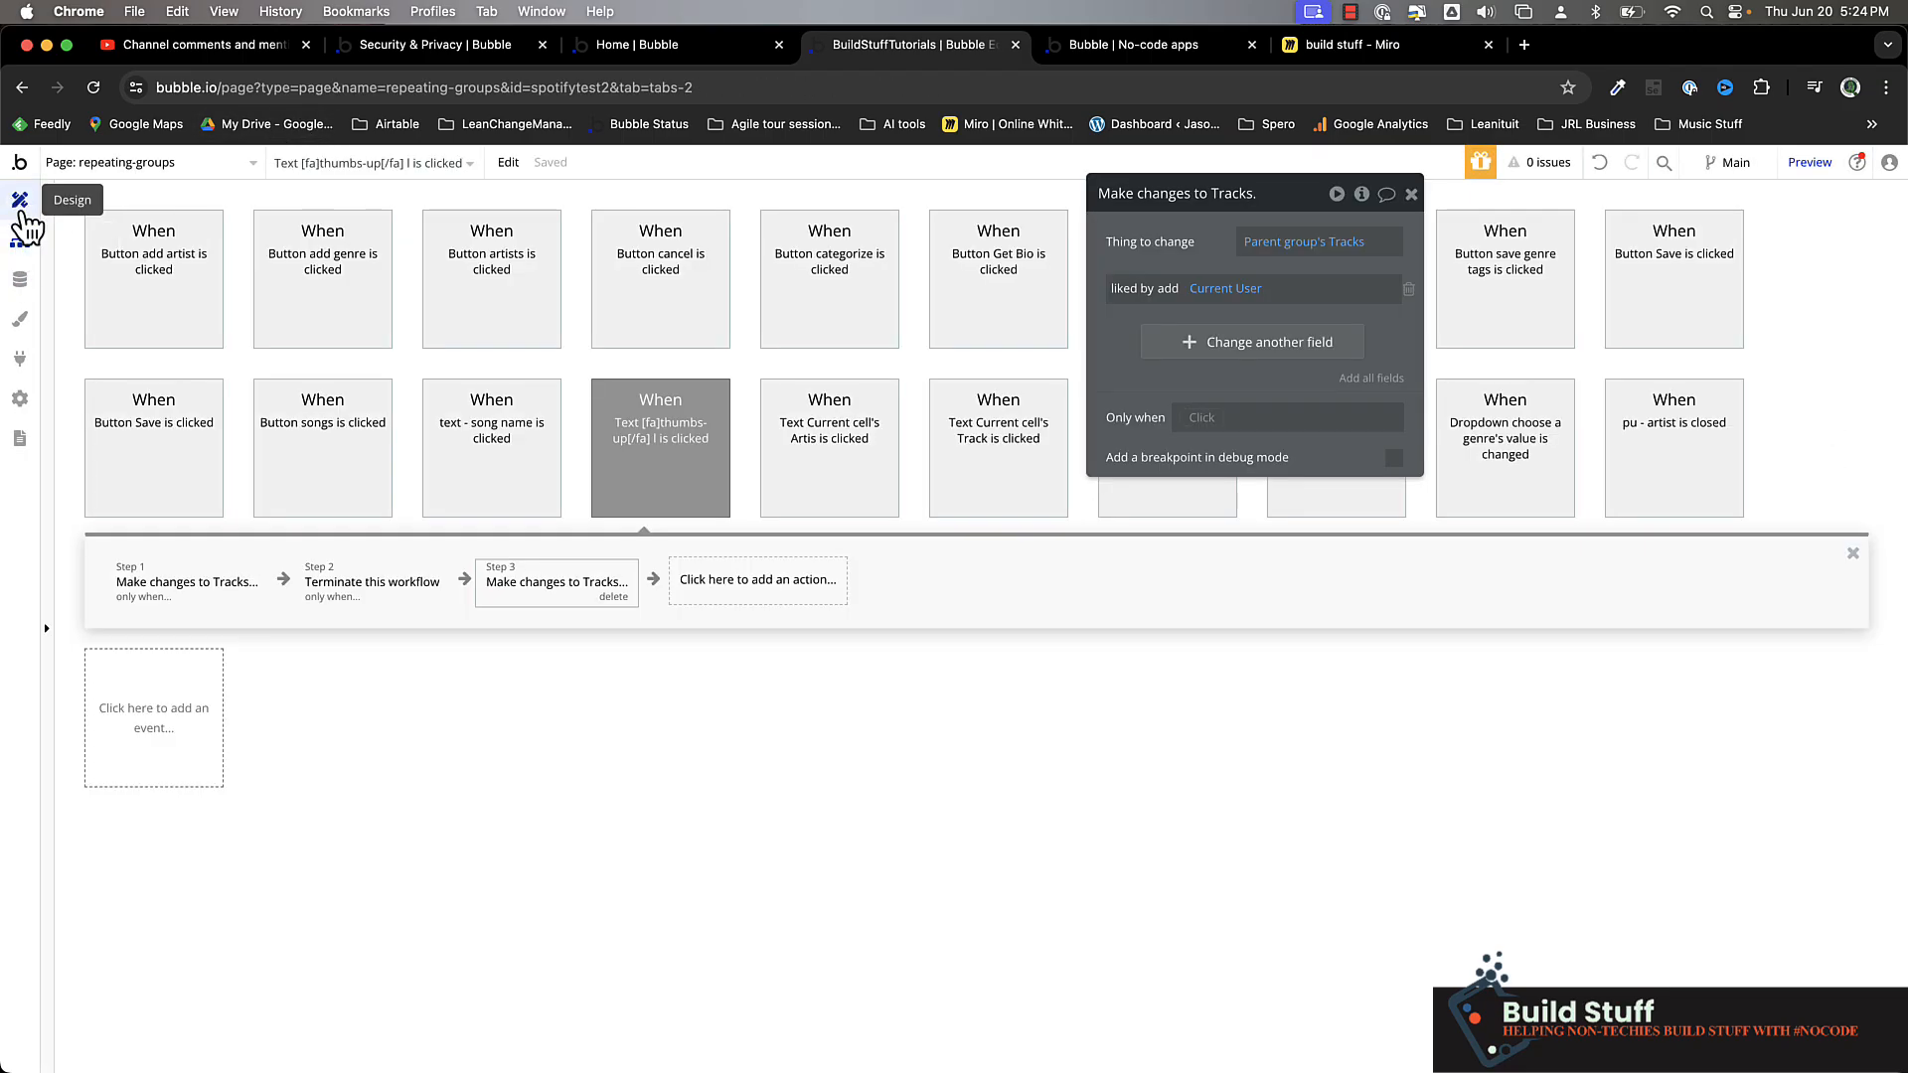
pyautogui.click(19, 202)
pyautogui.click(19, 239)
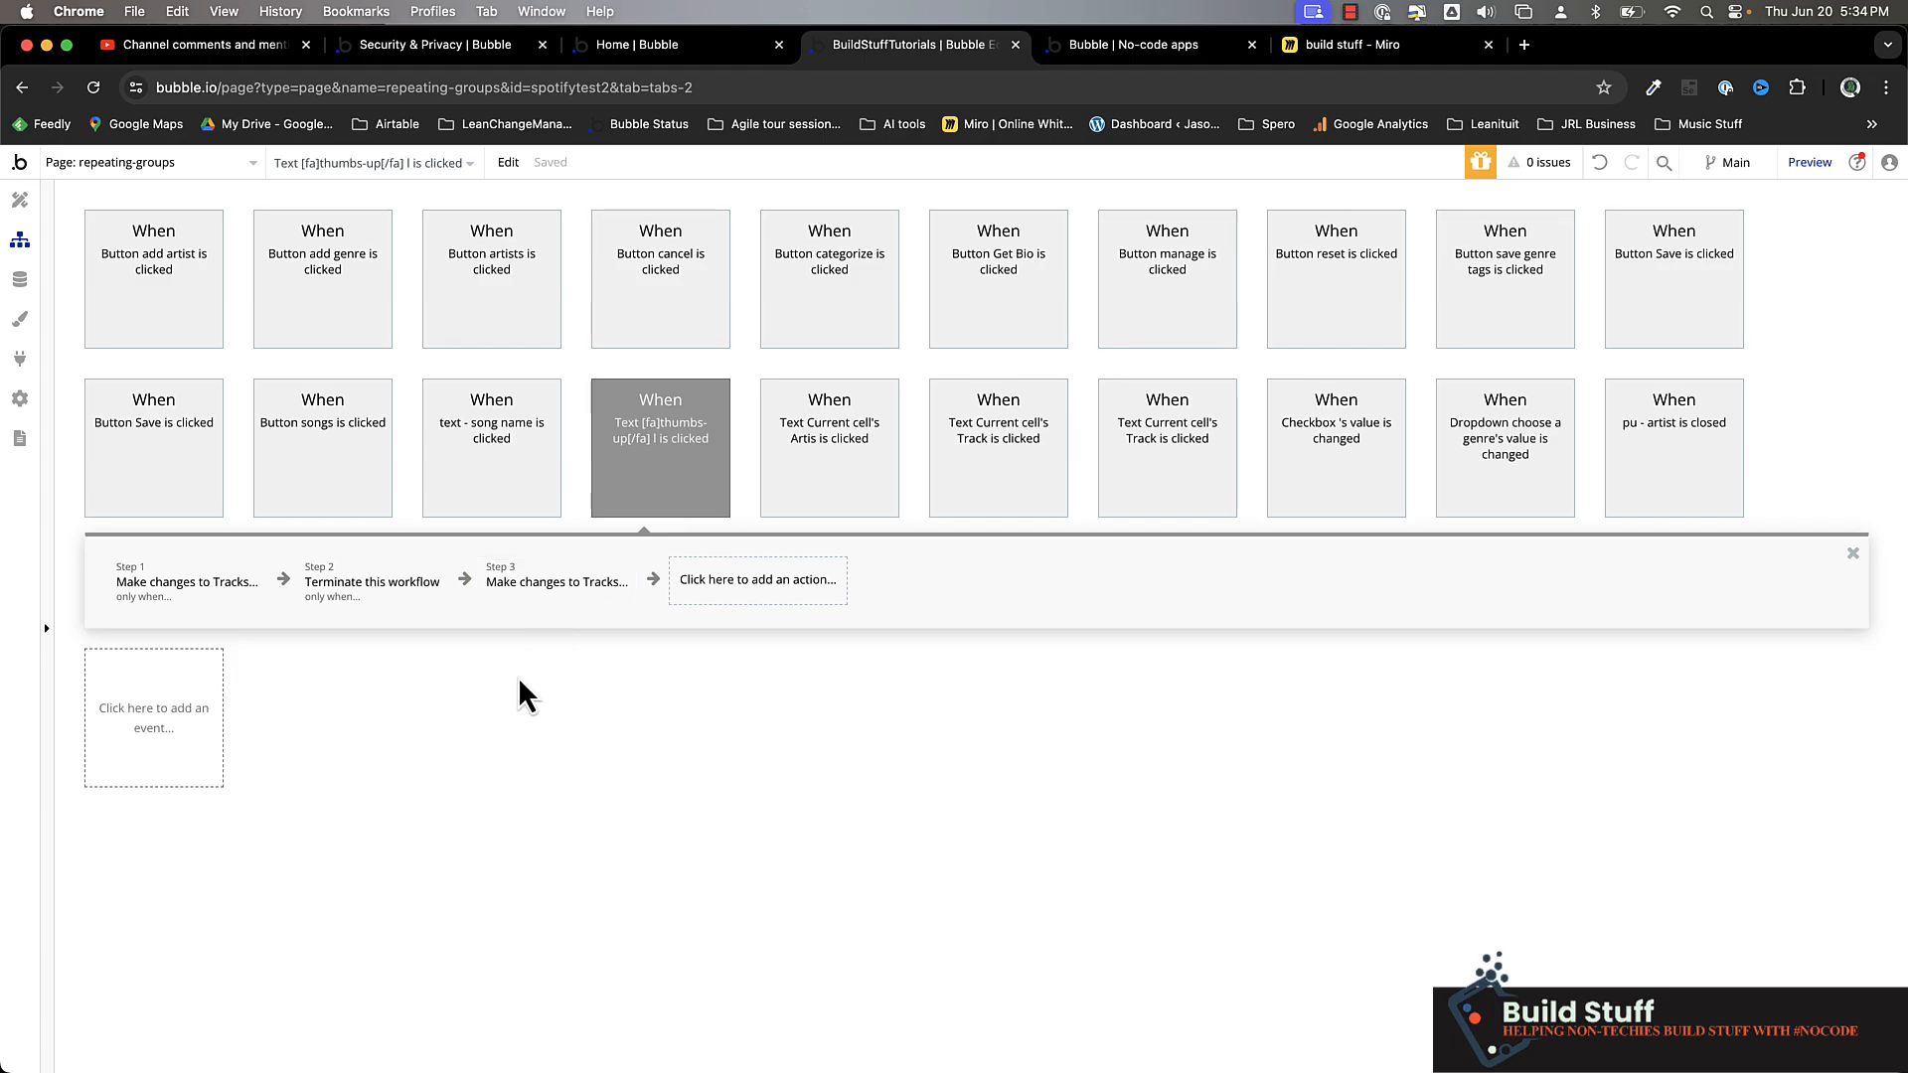
pyautogui.click(187, 596)
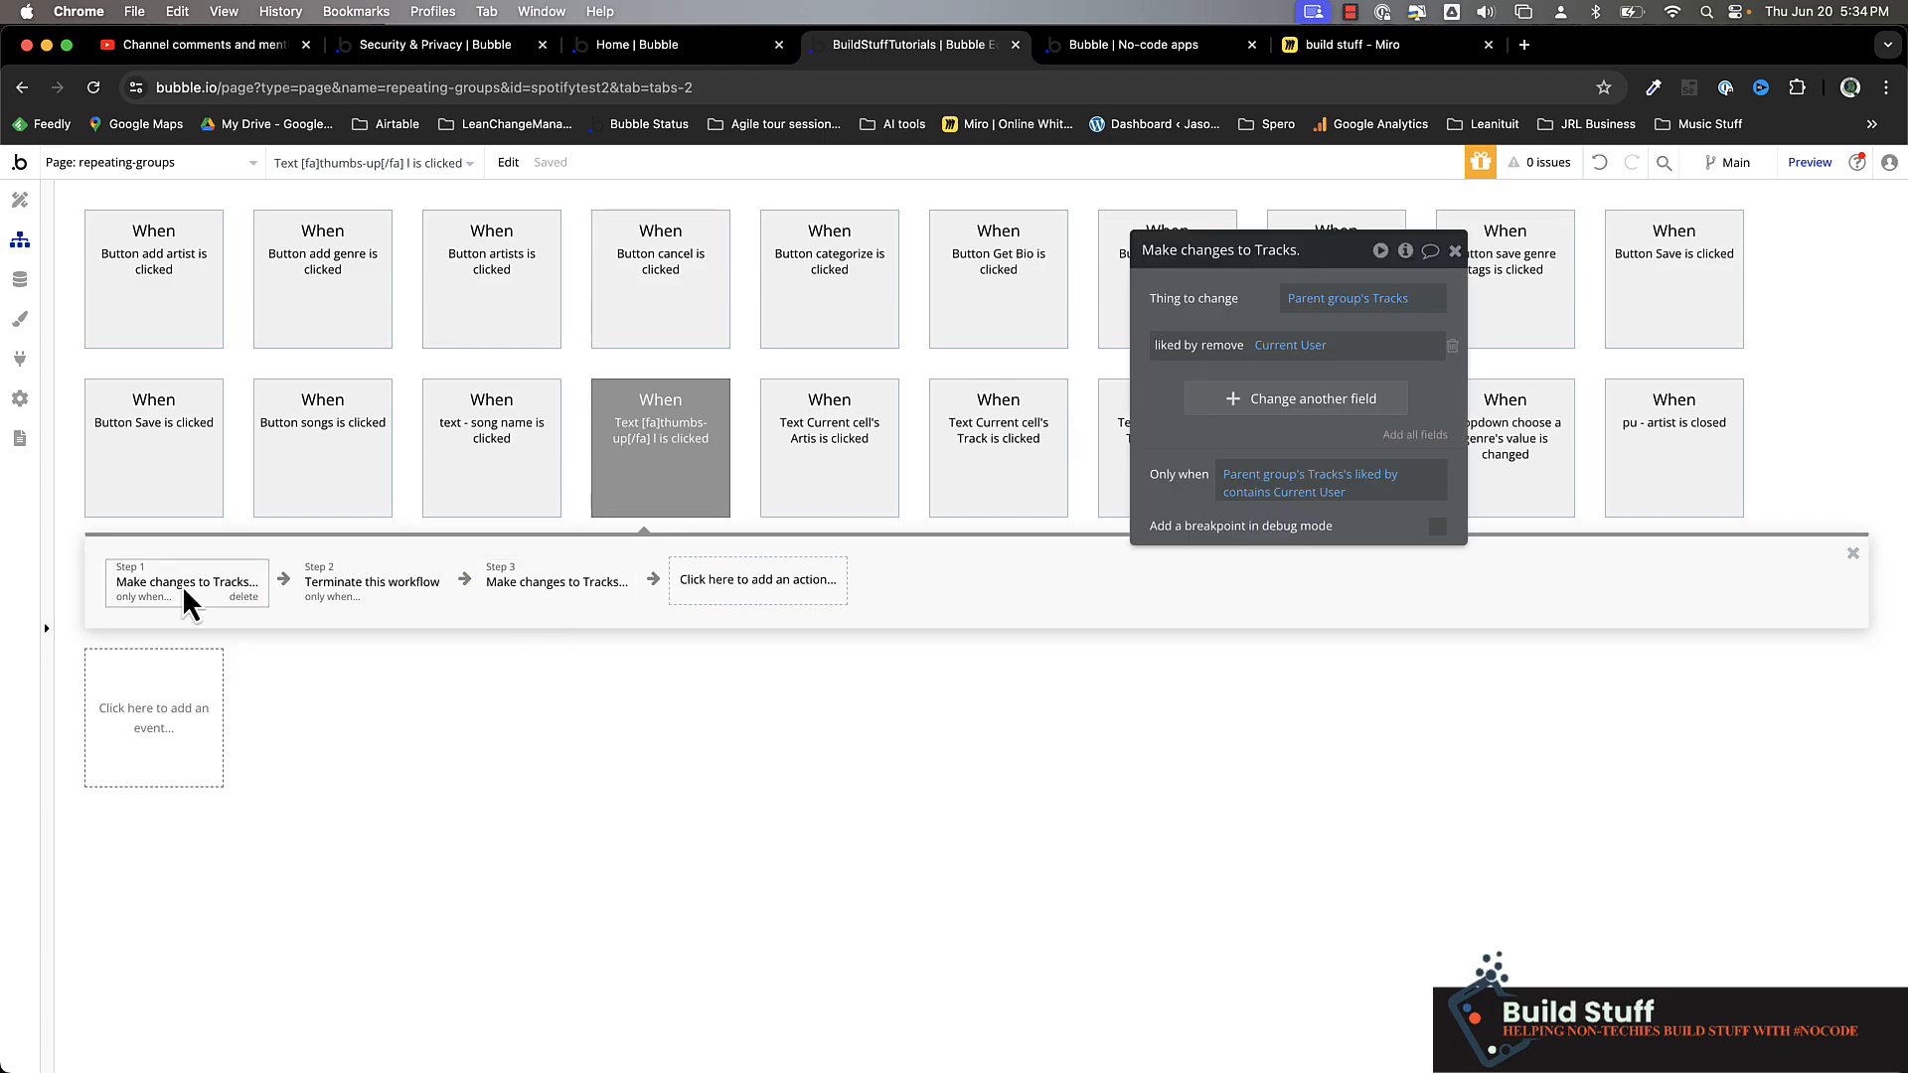
pyautogui.click(239, 597)
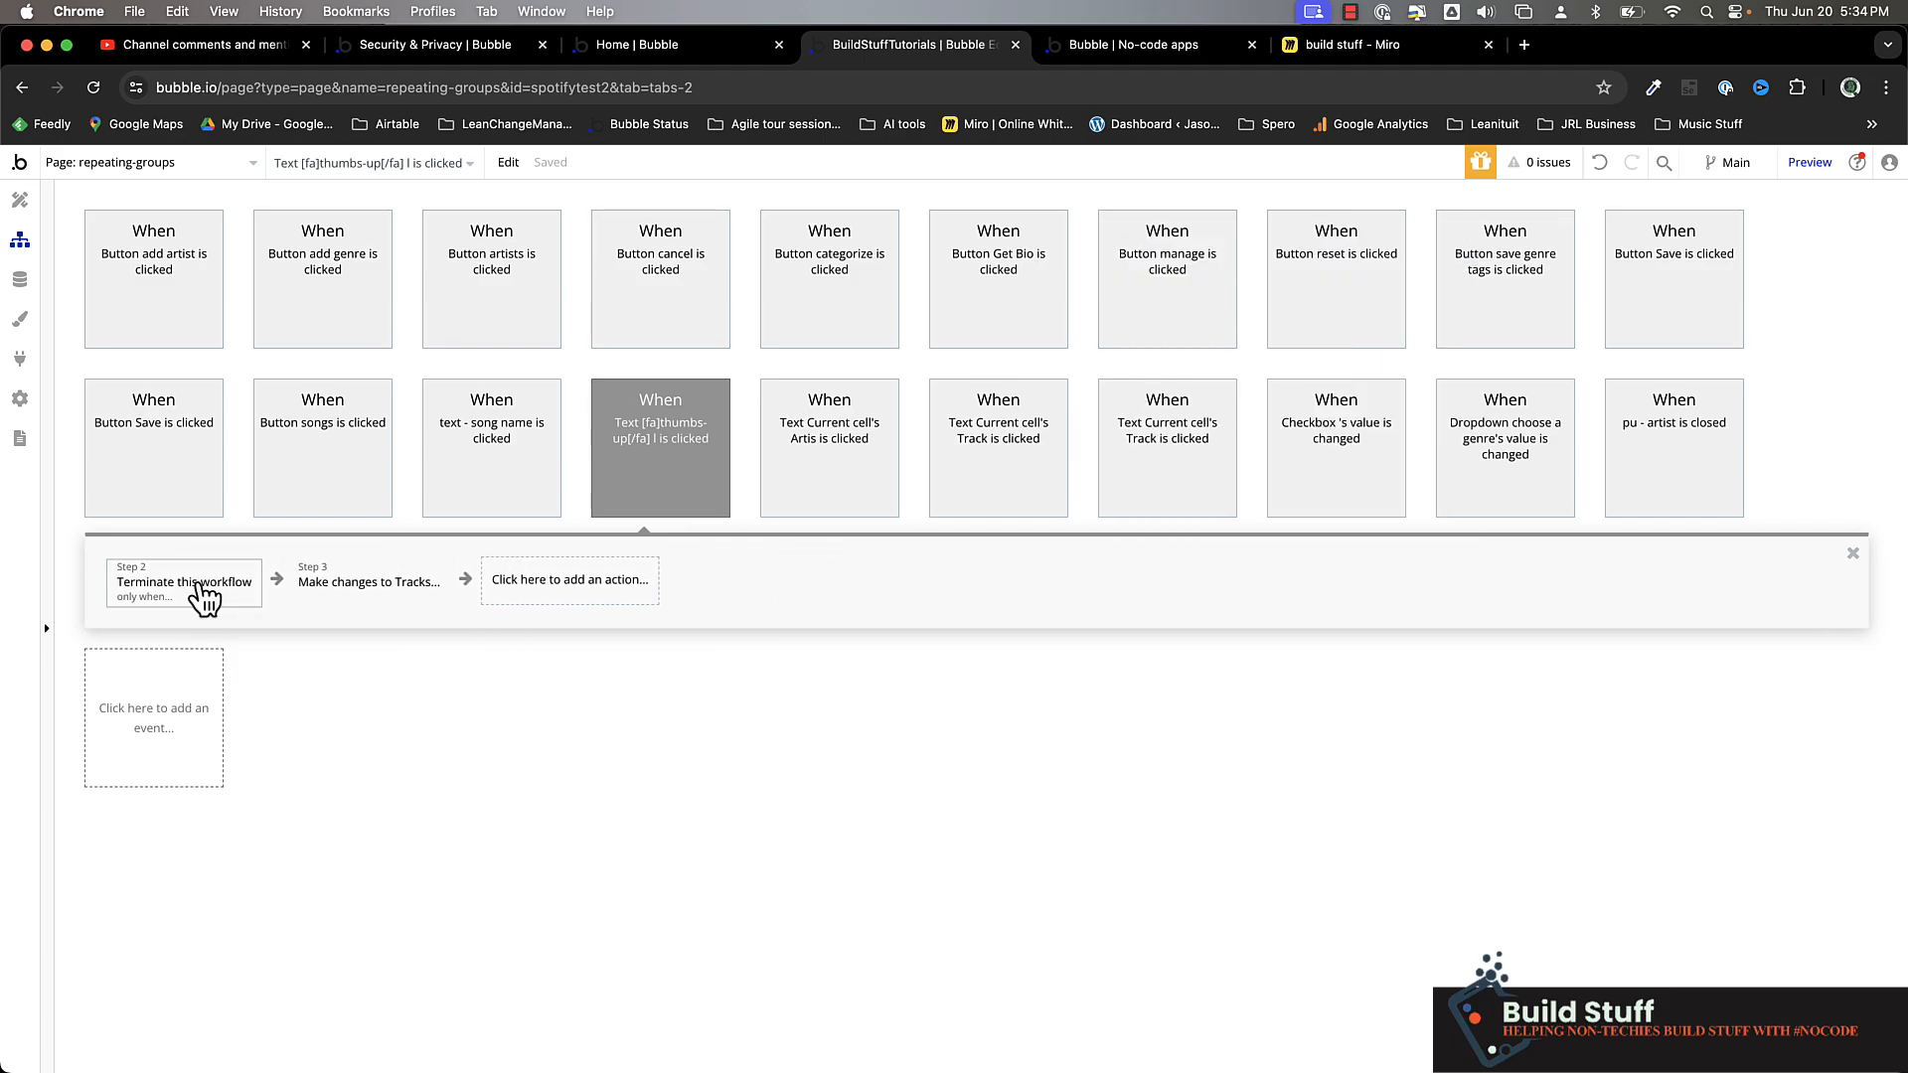
pyautogui.click(239, 597)
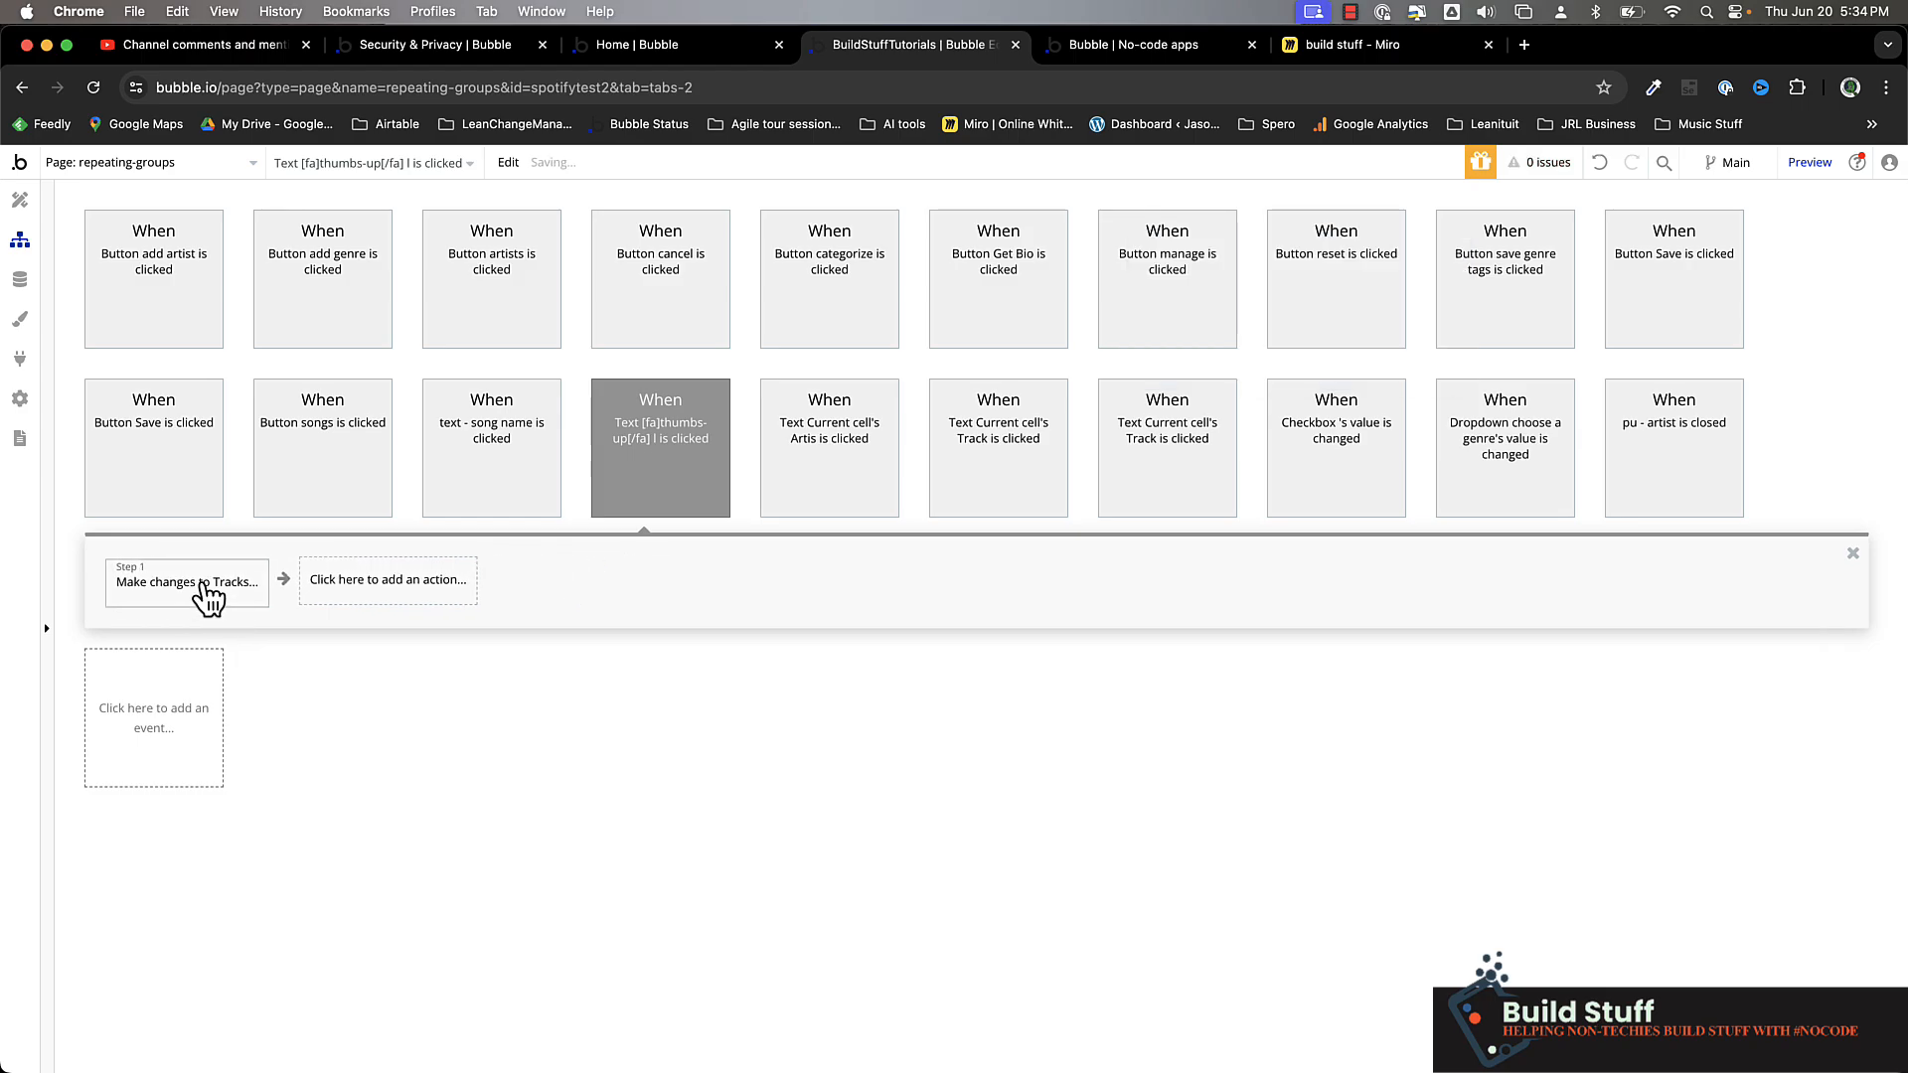
pyautogui.click(241, 597)
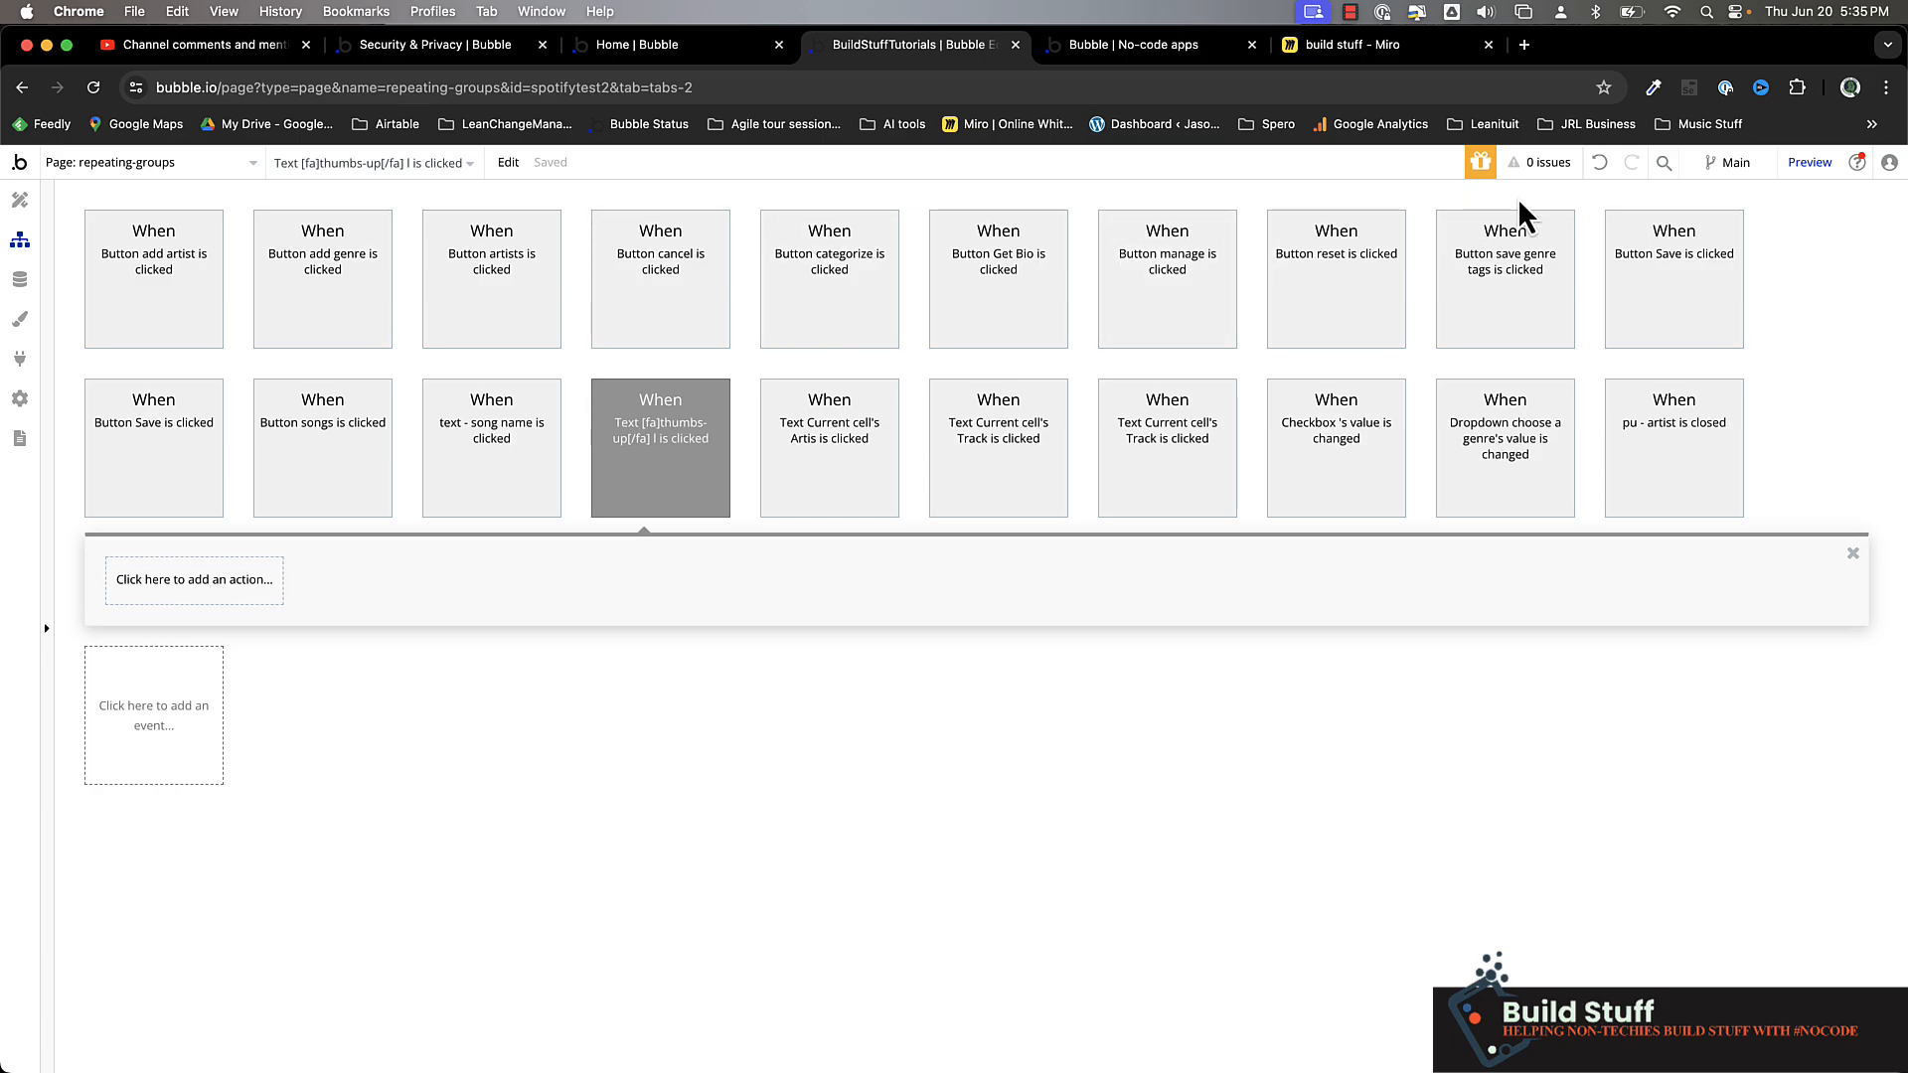
pyautogui.click(1602, 163)
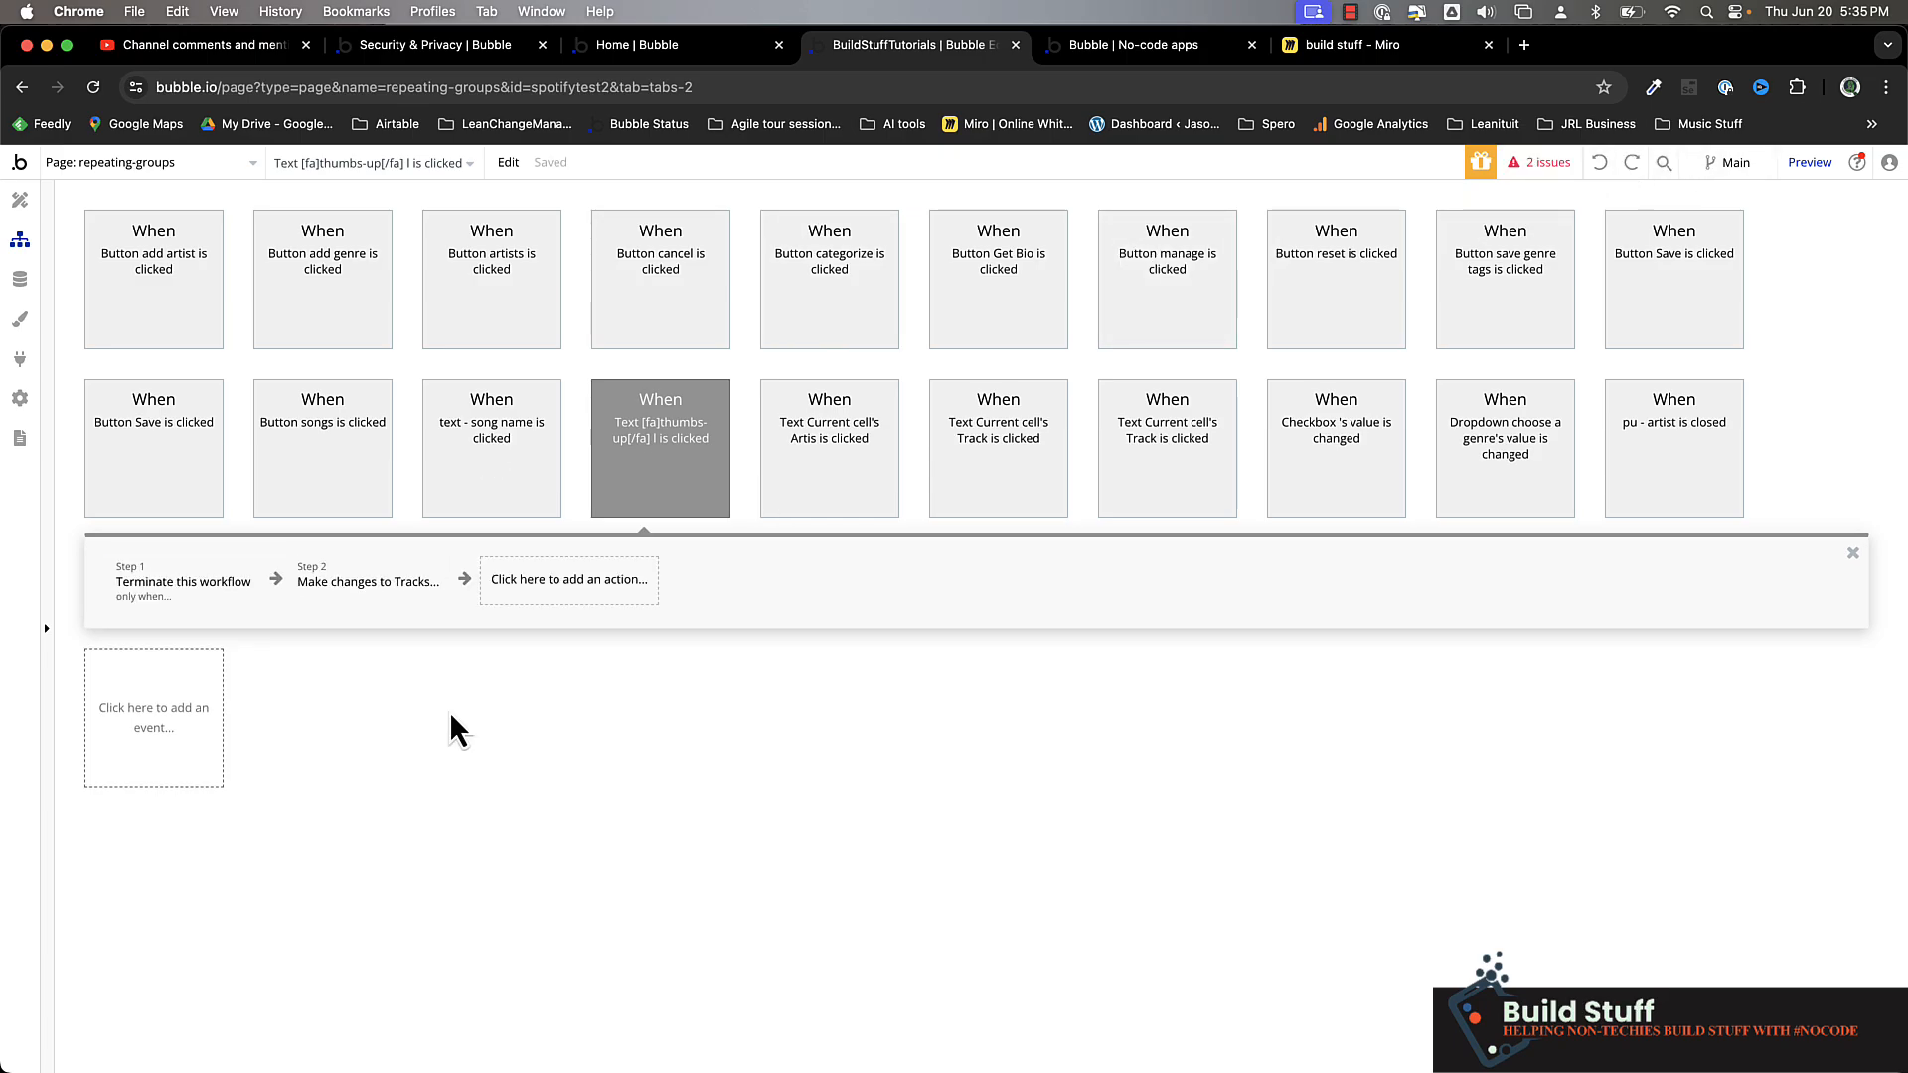
pyautogui.click(204, 587)
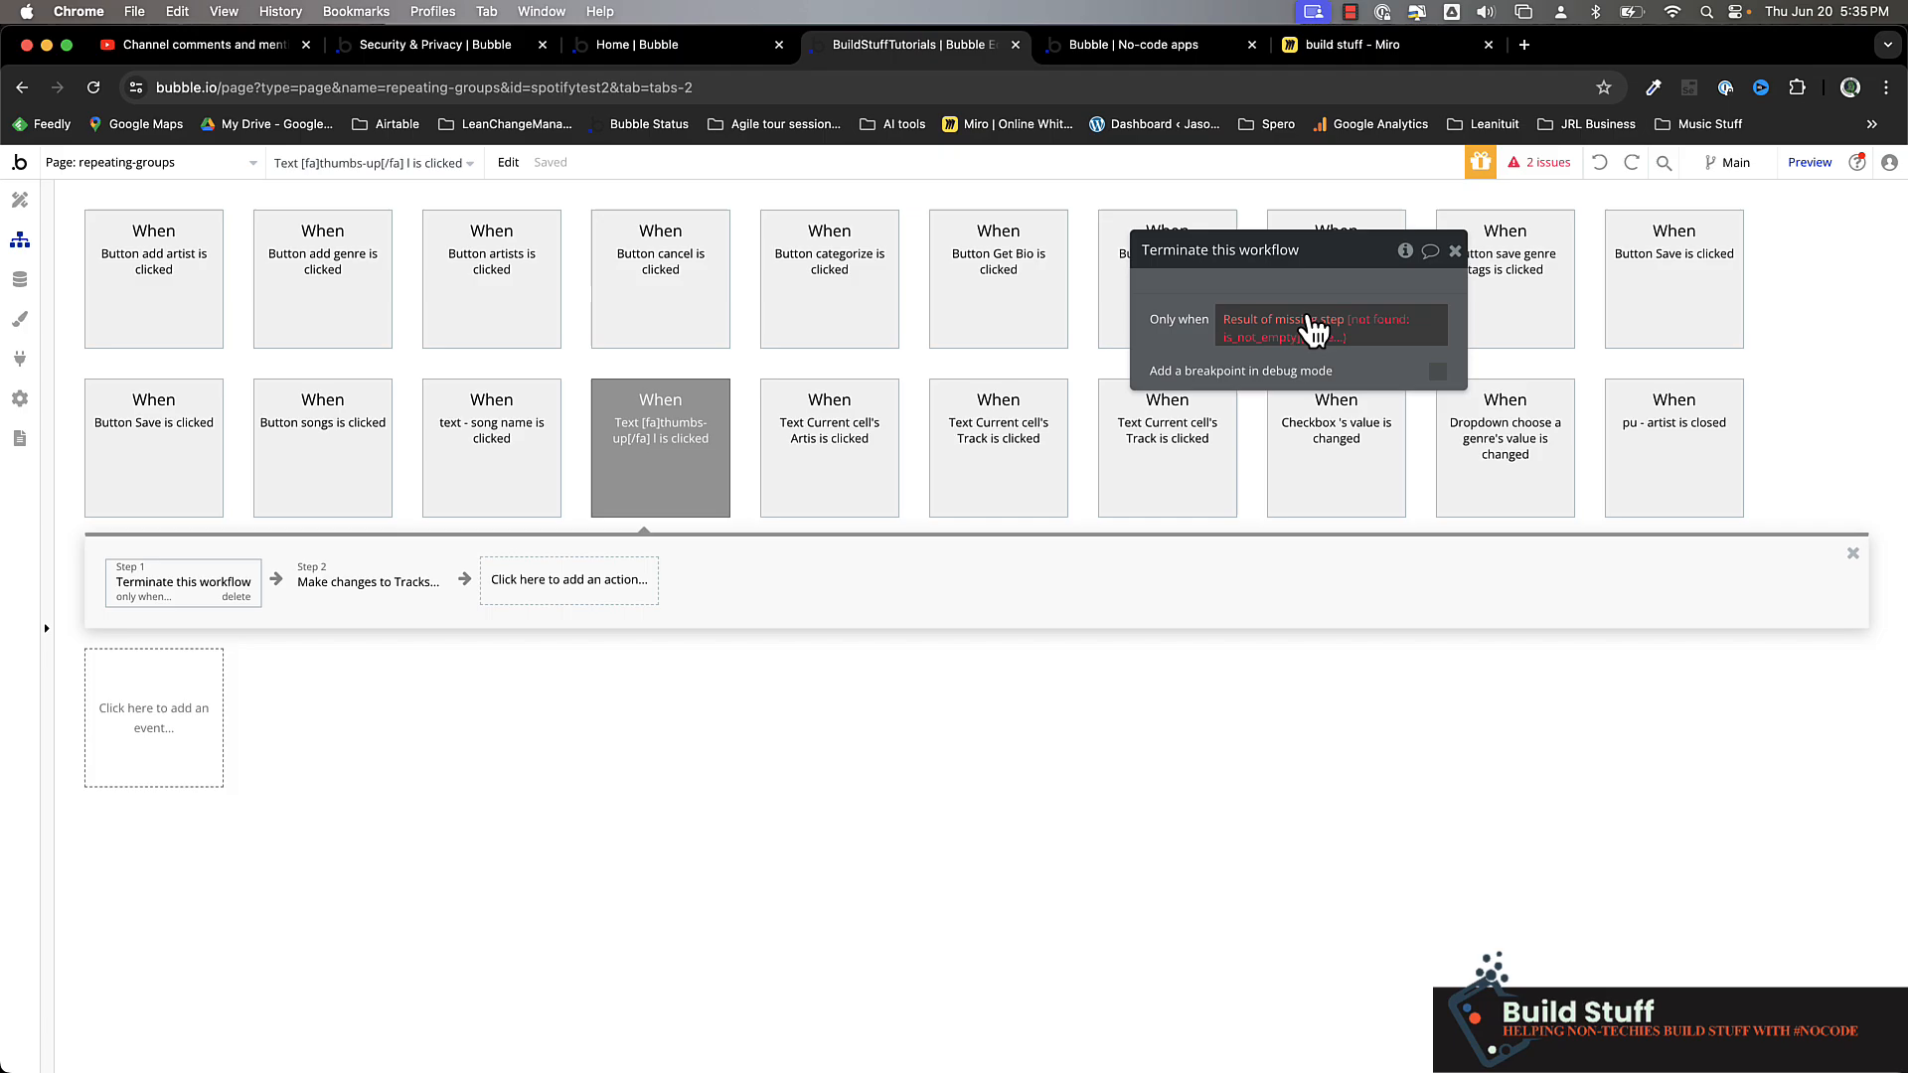
pyautogui.click(1599, 164)
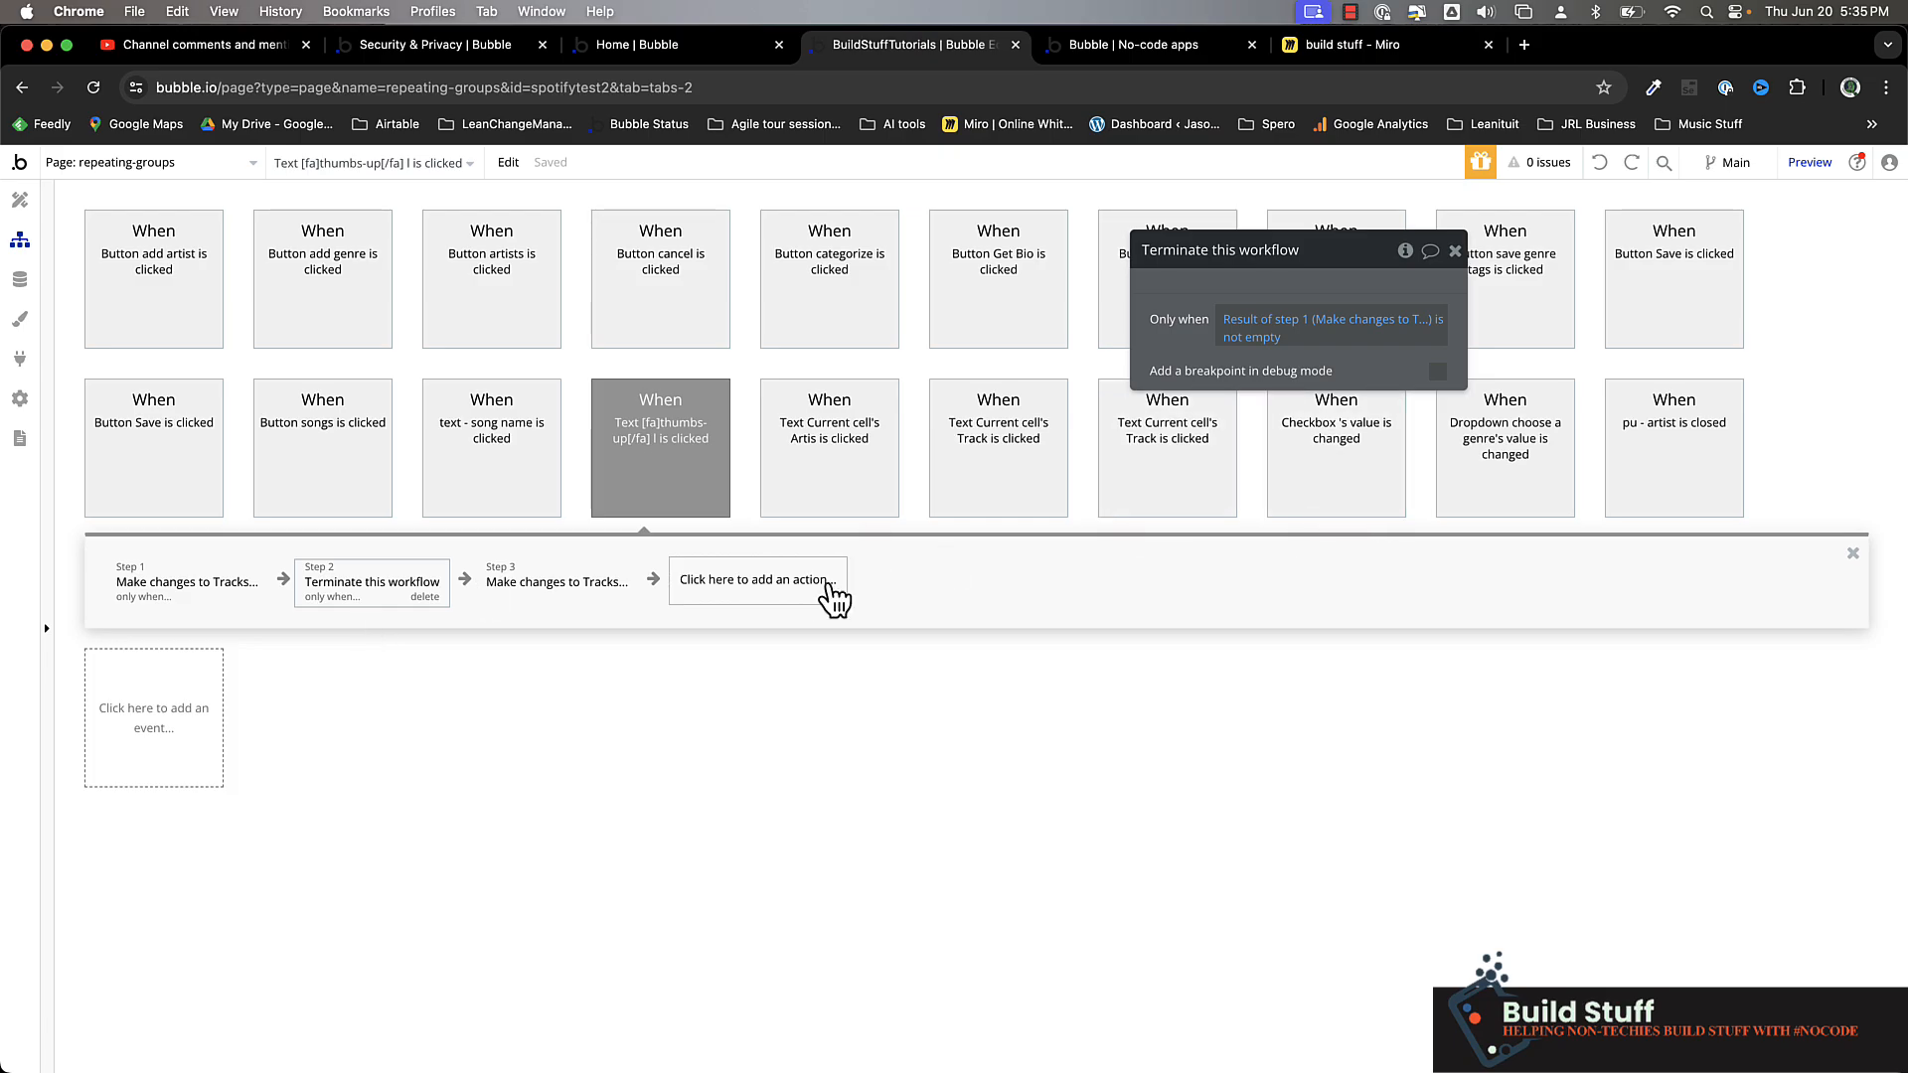
# Delete all three existing actions from the thumbs-up text click workflow
pyautogui.click(209, 600)
pyautogui.click(237, 597)
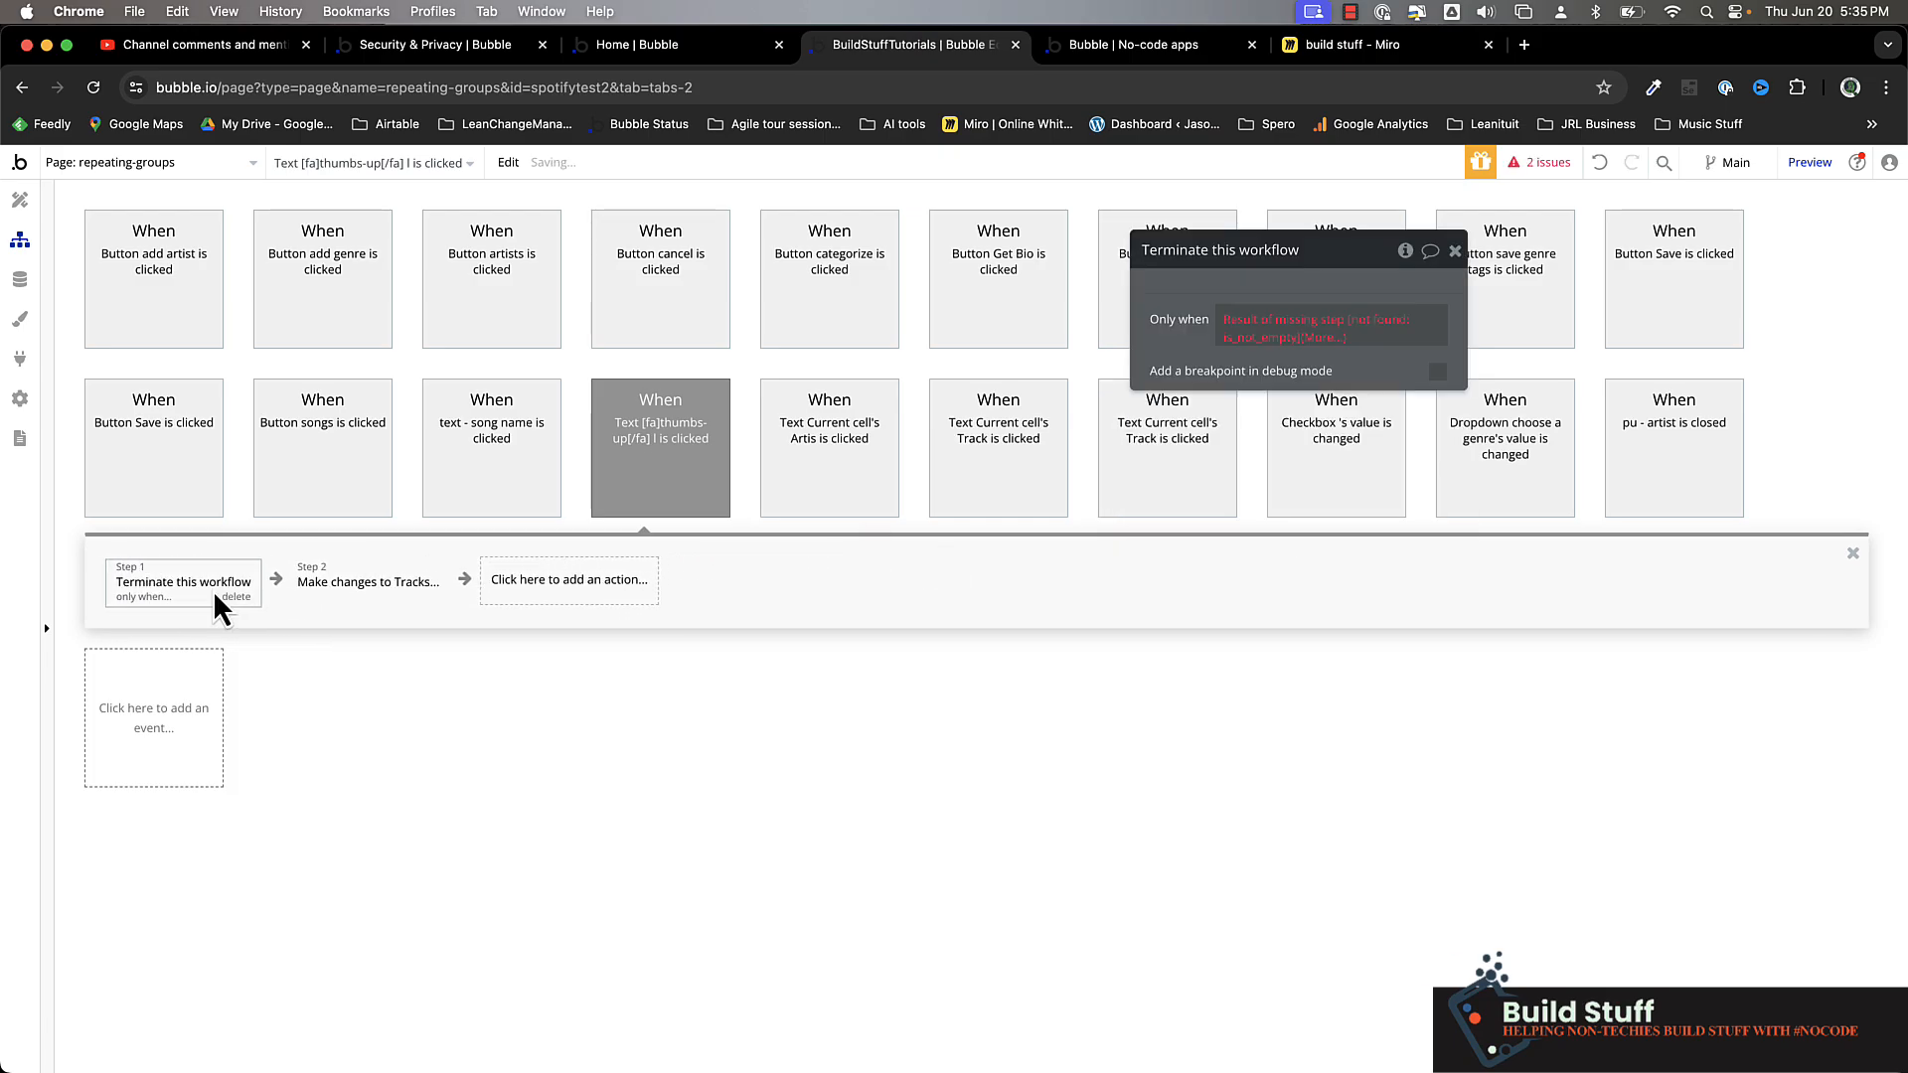
pyautogui.click(237, 596)
pyautogui.click(216, 587)
pyautogui.click(237, 596)
# Add a "Create a new thing" action of type Track Likes to the thumbs-up text click workflow
pyautogui.click(162, 586)
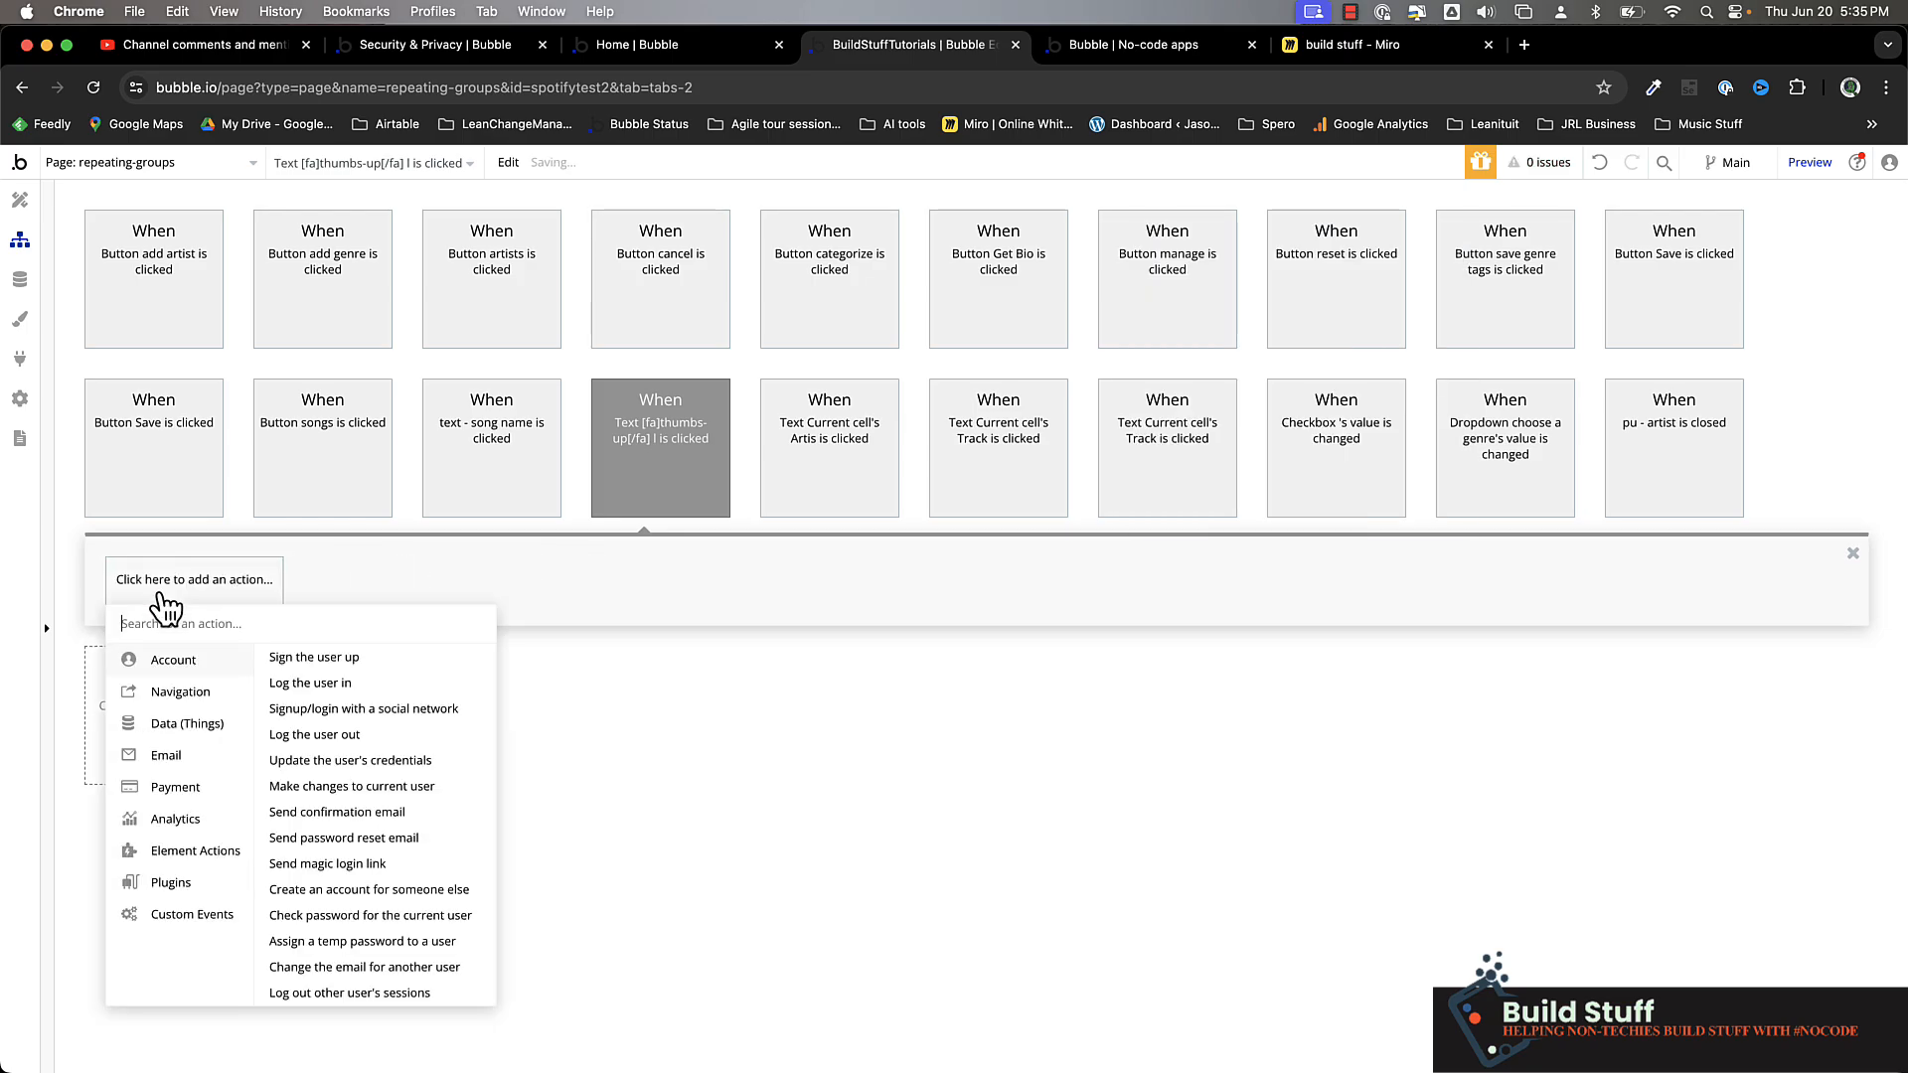
pyautogui.write('cre')
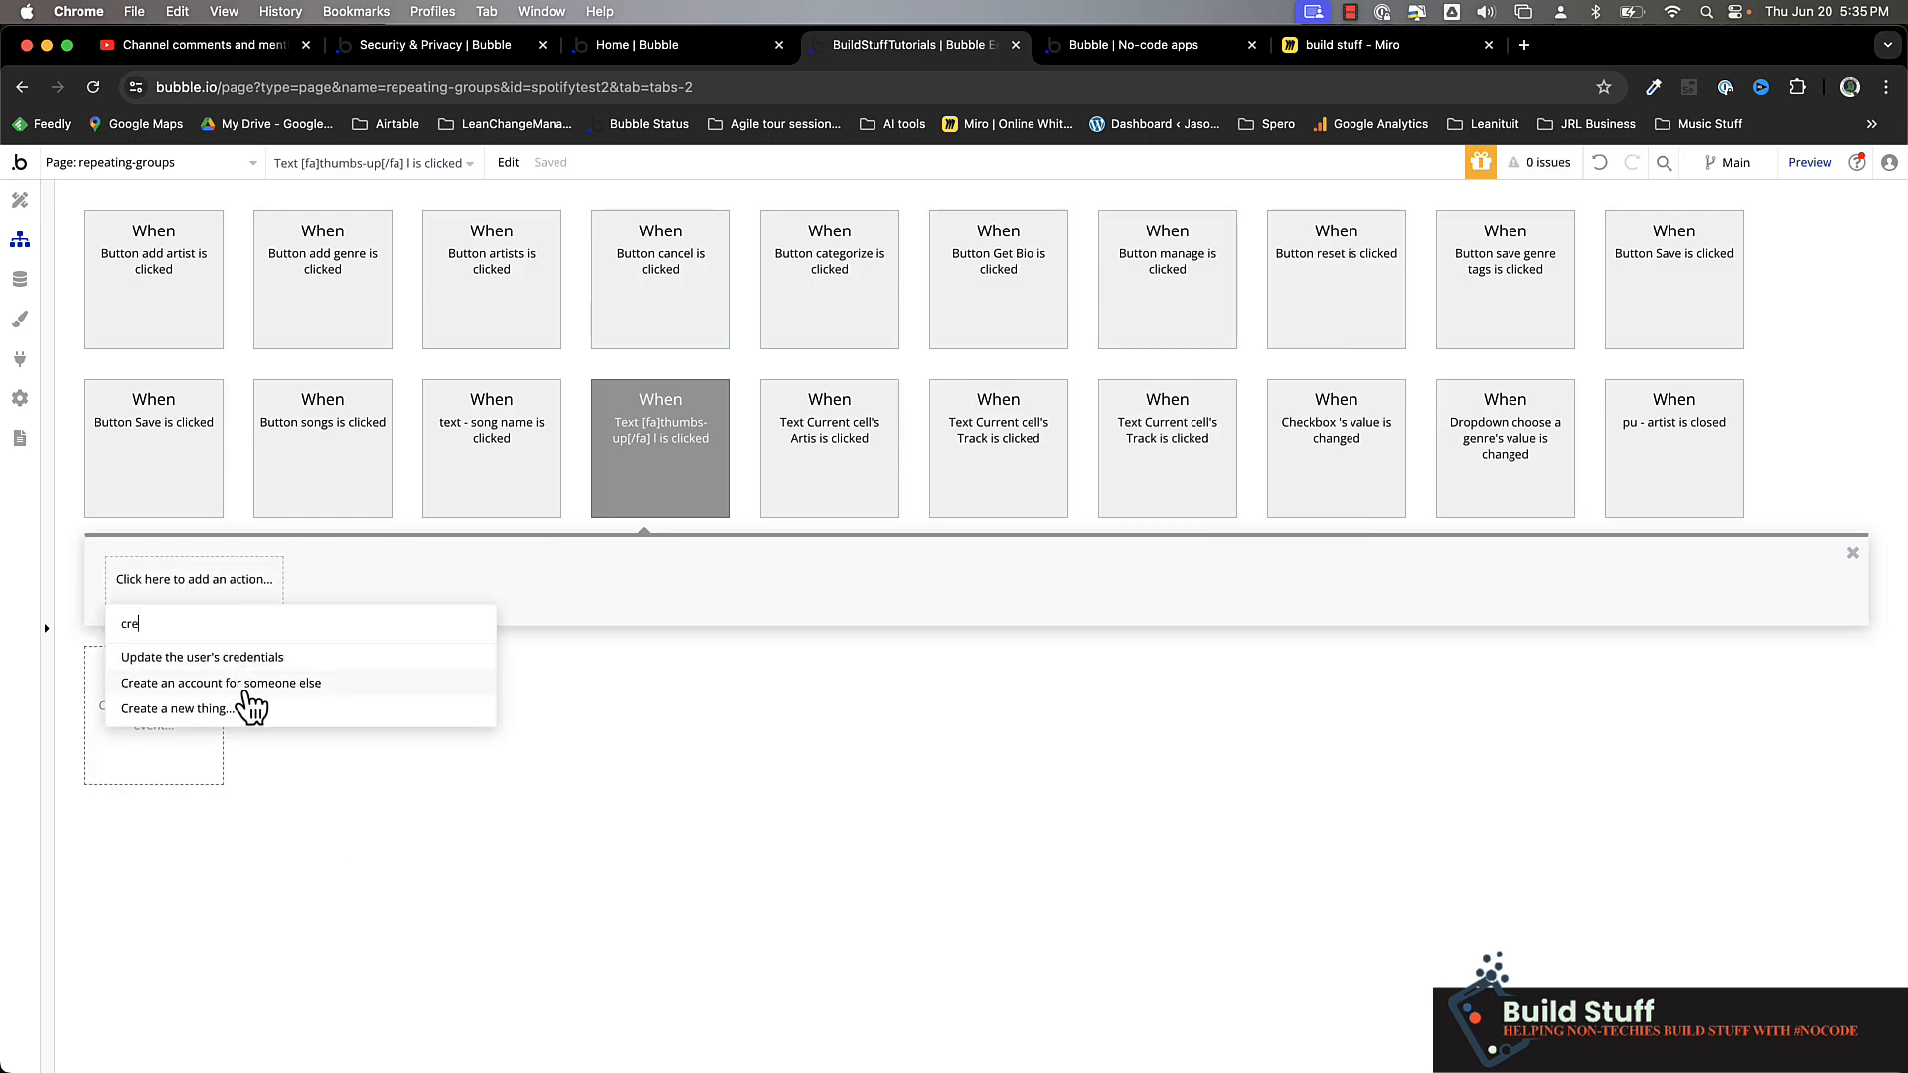
pyautogui.click(245, 712)
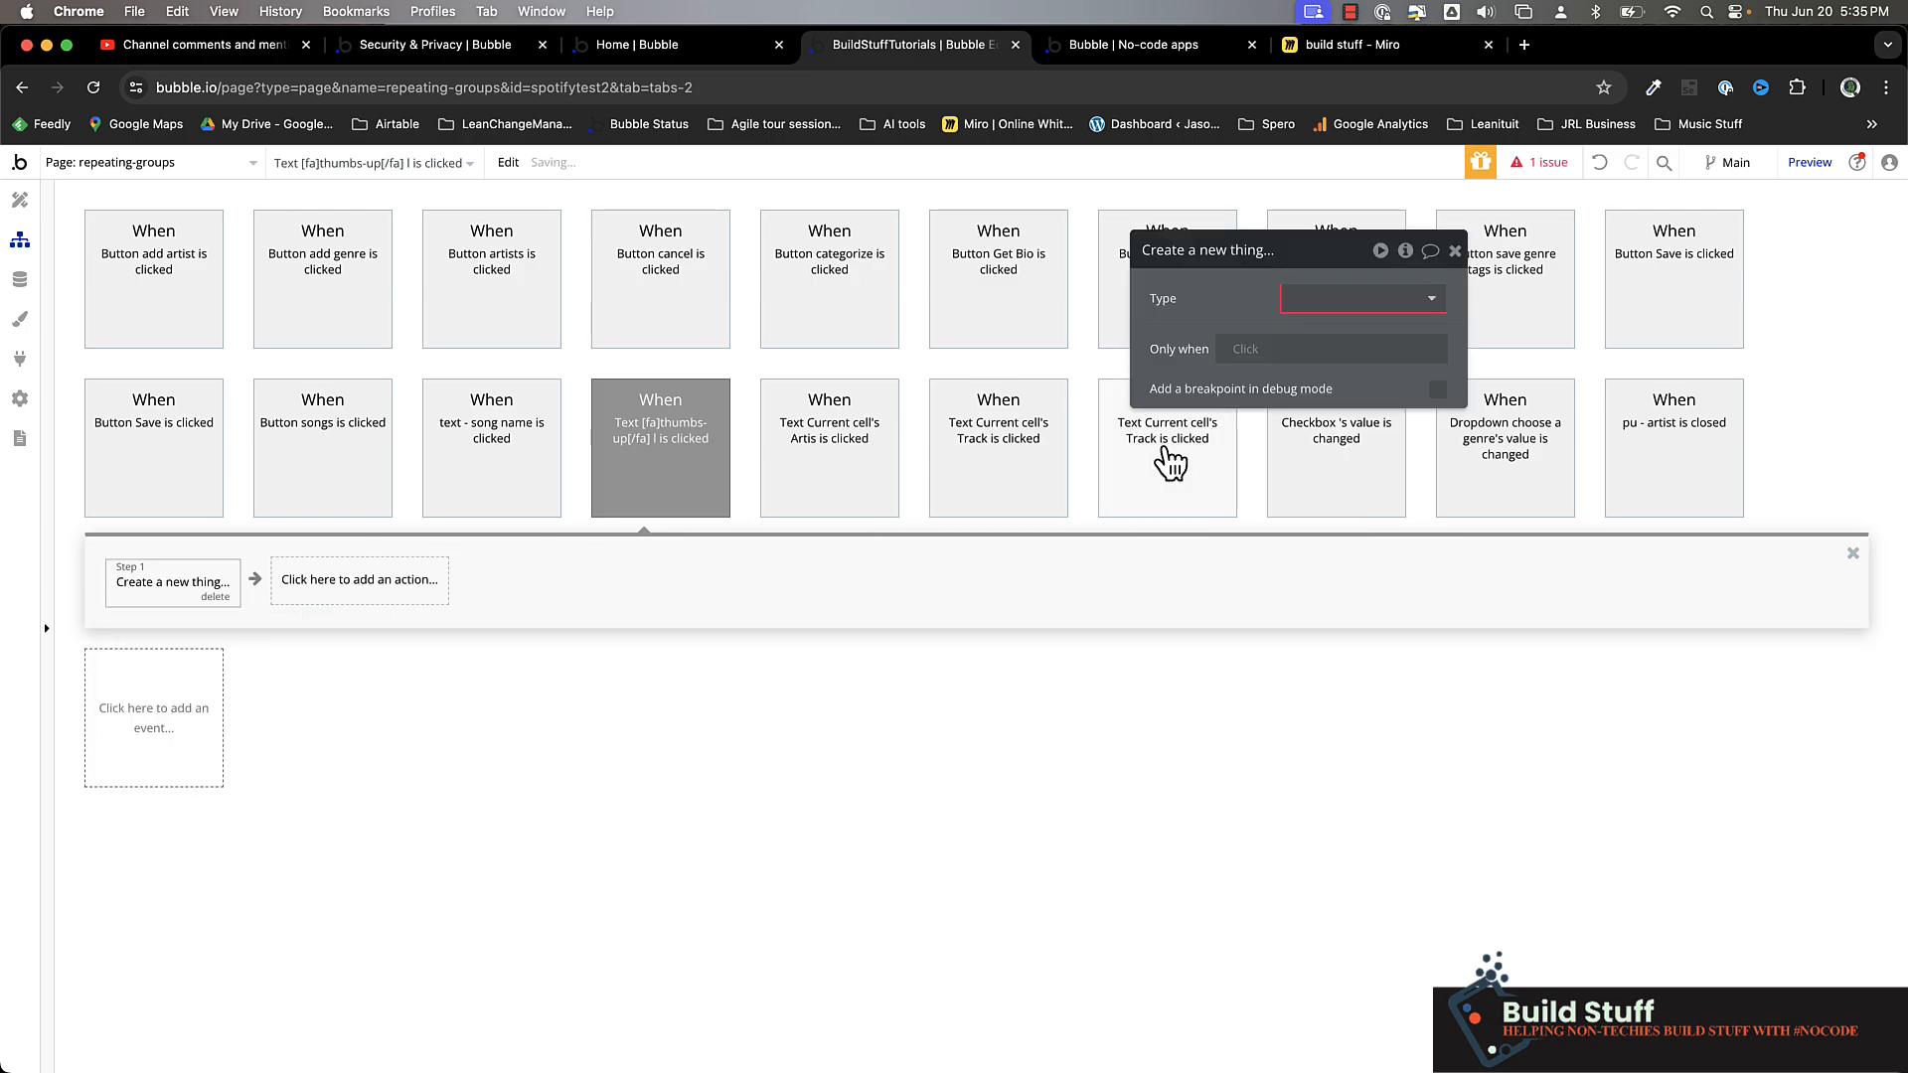
pyautogui.click(1322, 294)
pyautogui.click(1343, 356)
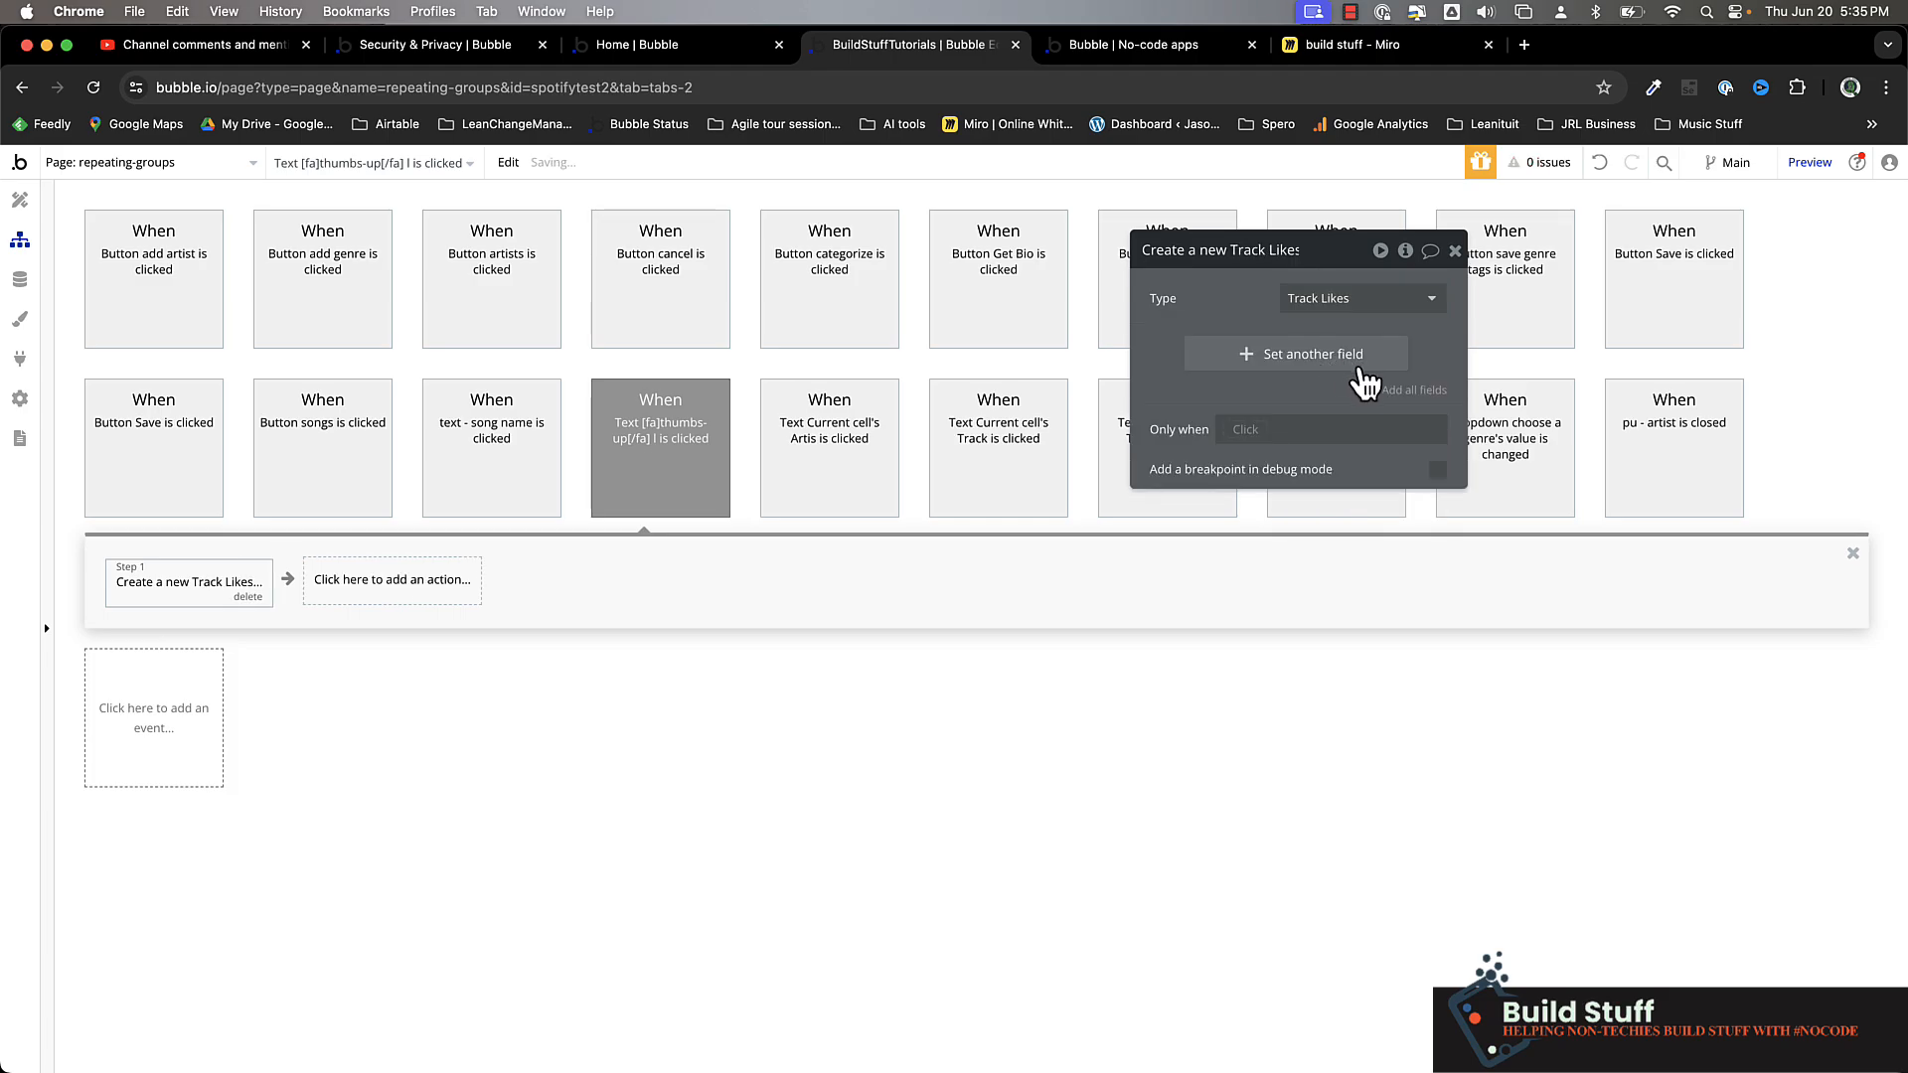
# Add all fields to the create action and set liked by (user) to Current User
pyautogui.click(1411, 387)
pyautogui.click(1274, 342)
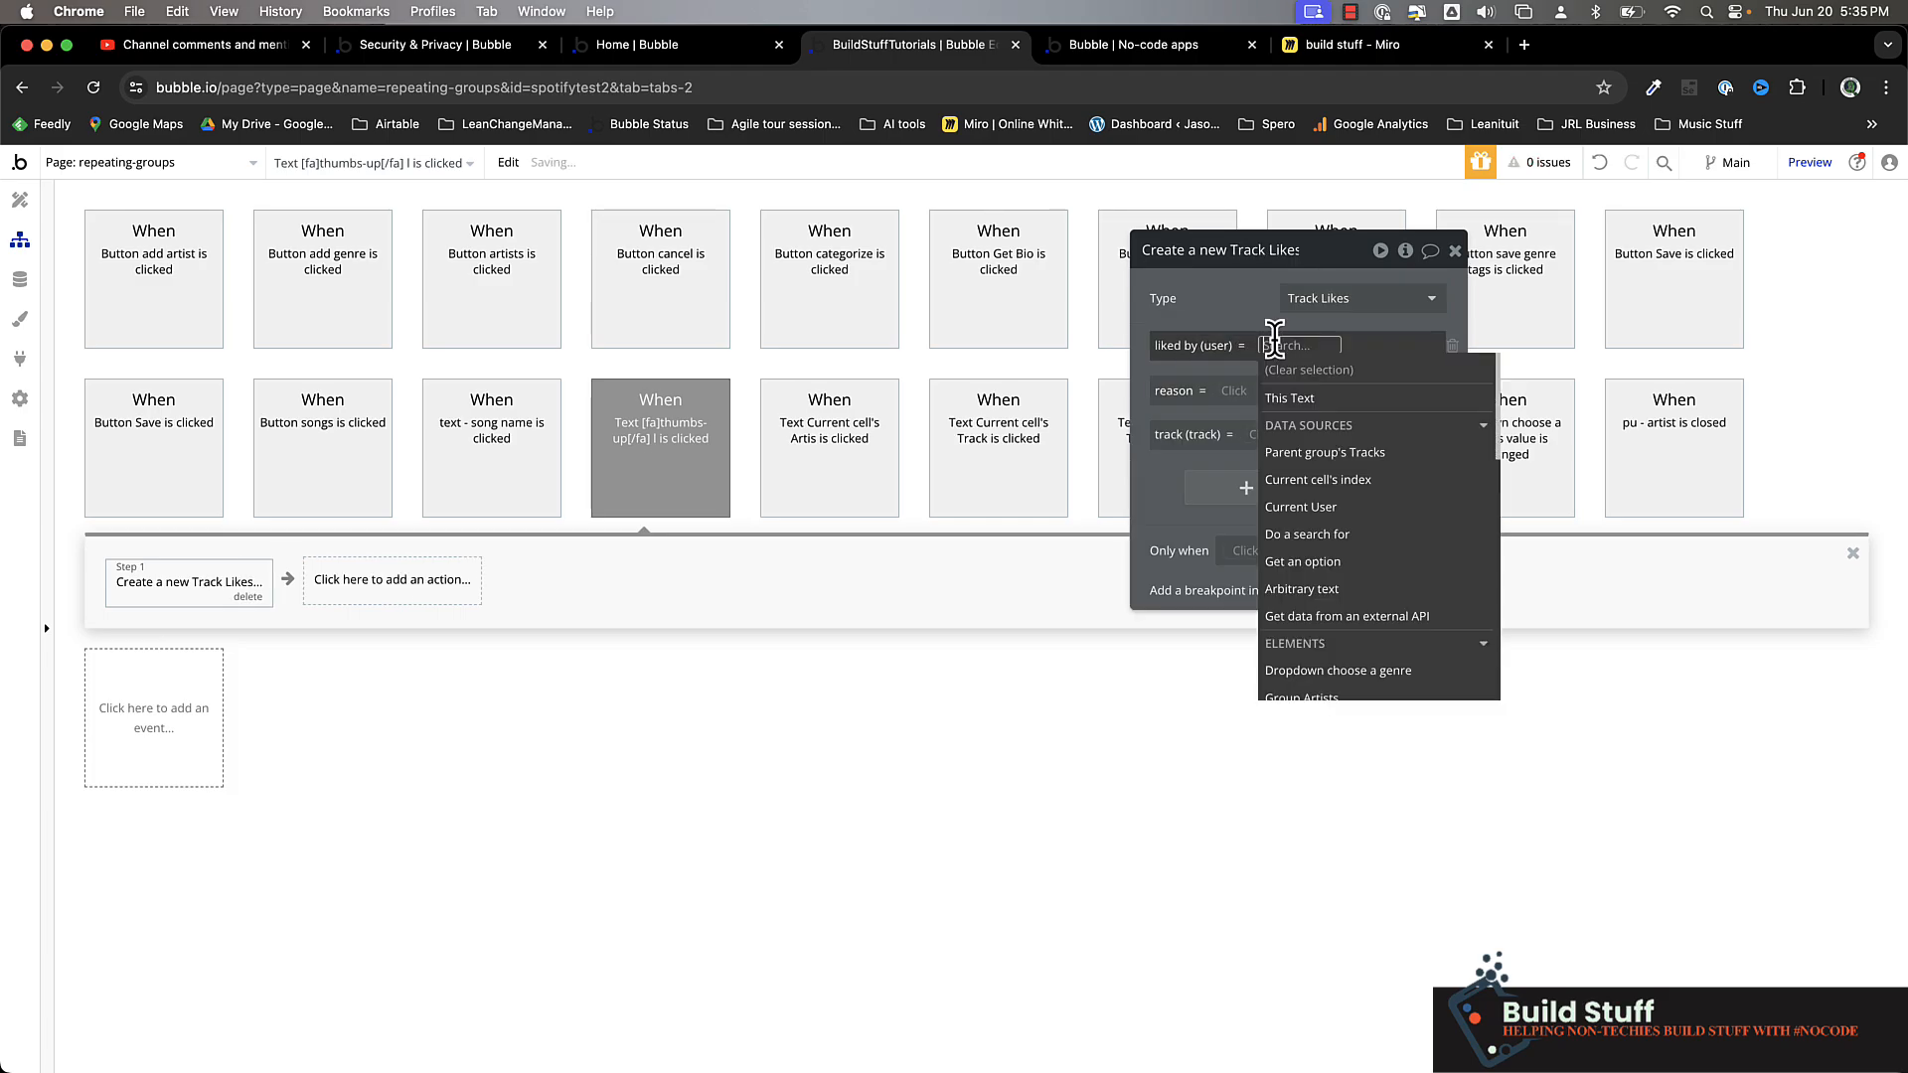
pyautogui.click(1300, 502)
pyautogui.click(1220, 304)
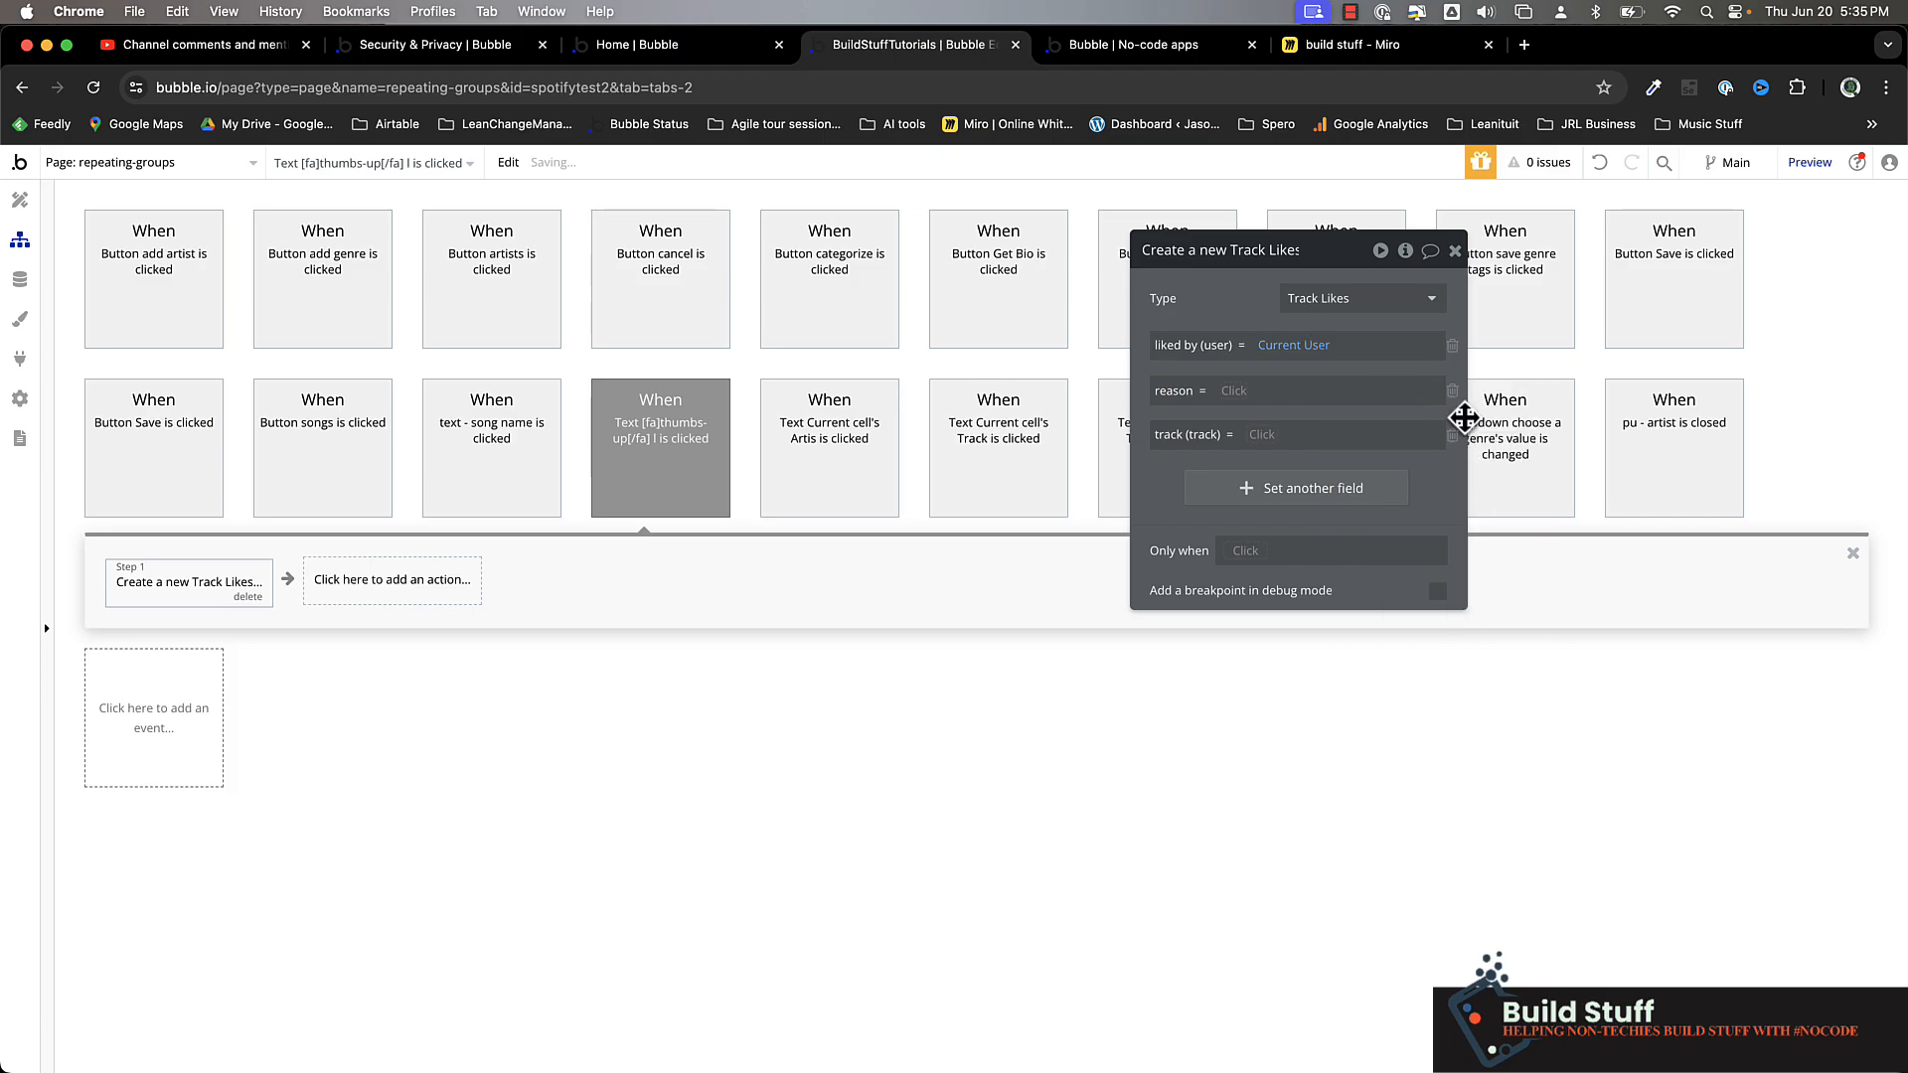
# Remove the reason field from the create action and set track (track) to Parent group's Tracks
pyautogui.click(1451, 392)
pyautogui.click(1264, 394)
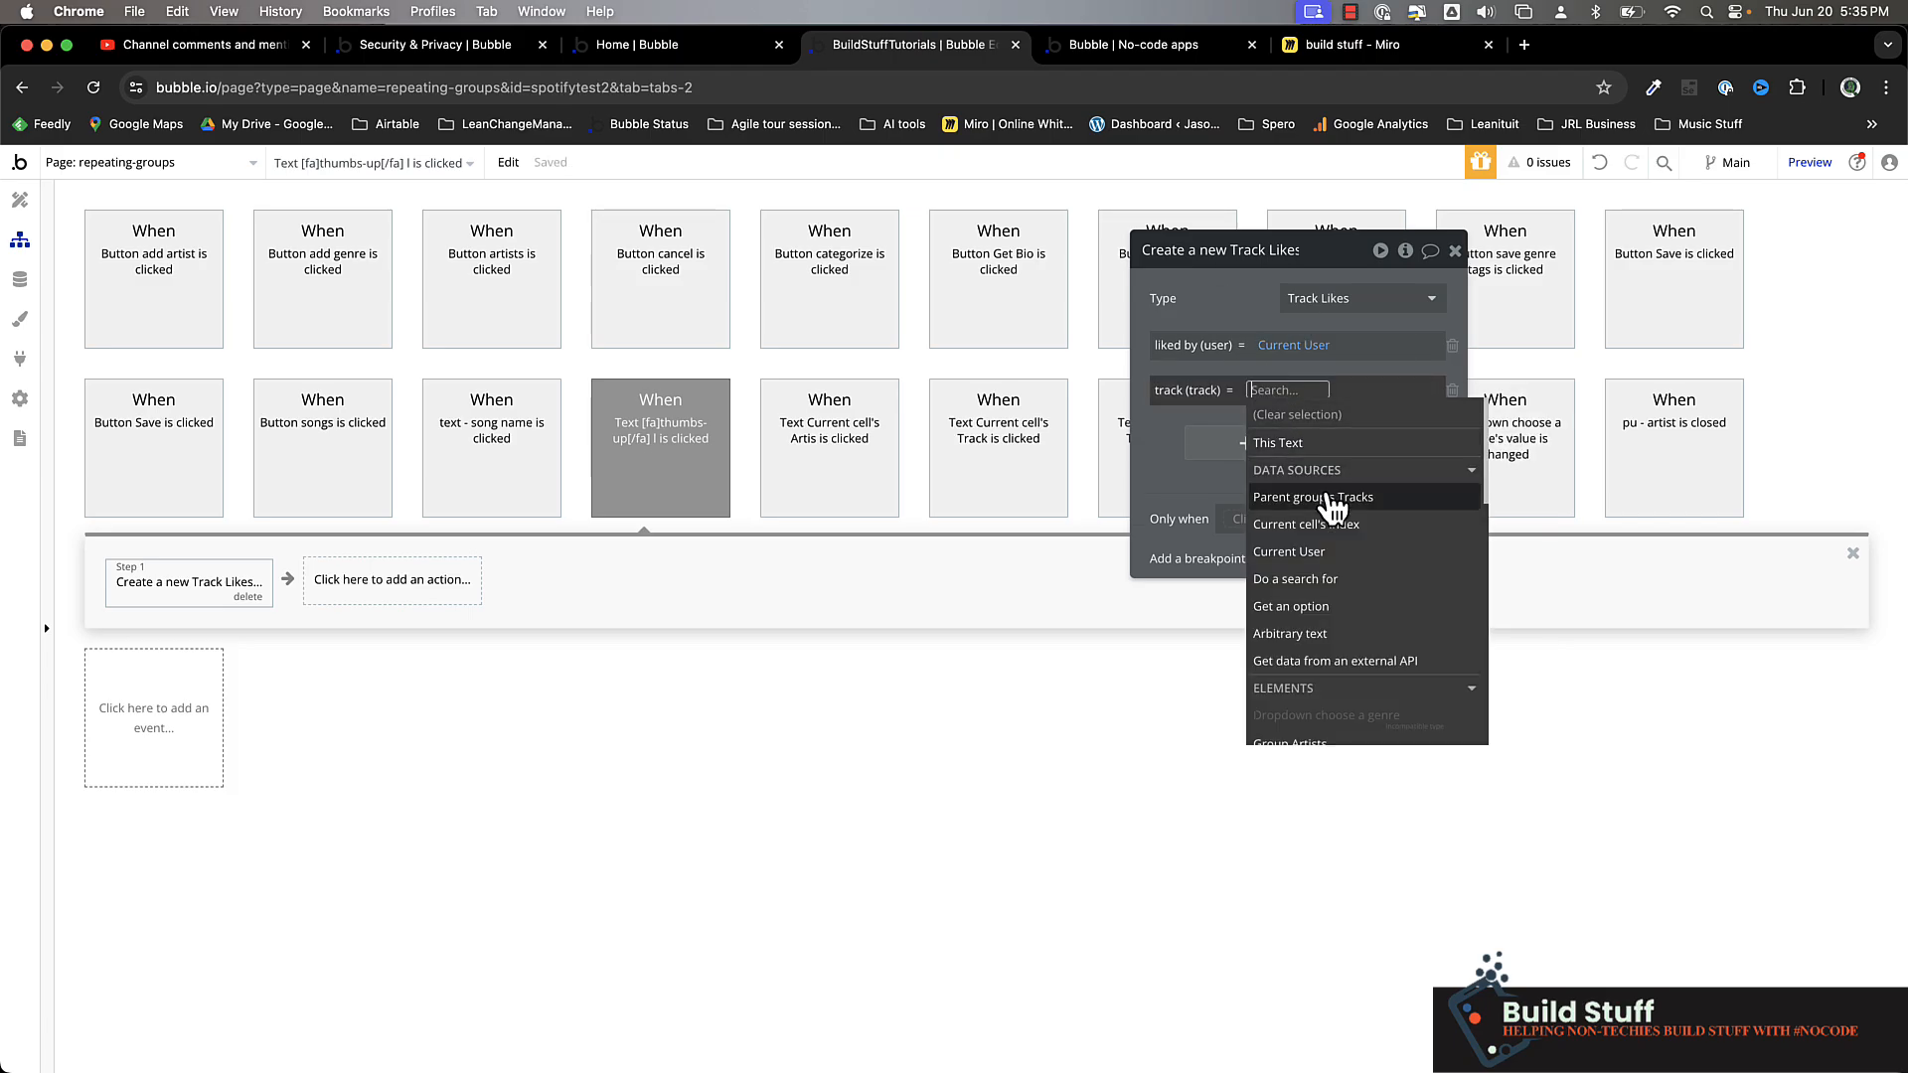
pyautogui.click(1332, 501)
pyautogui.click(1223, 293)
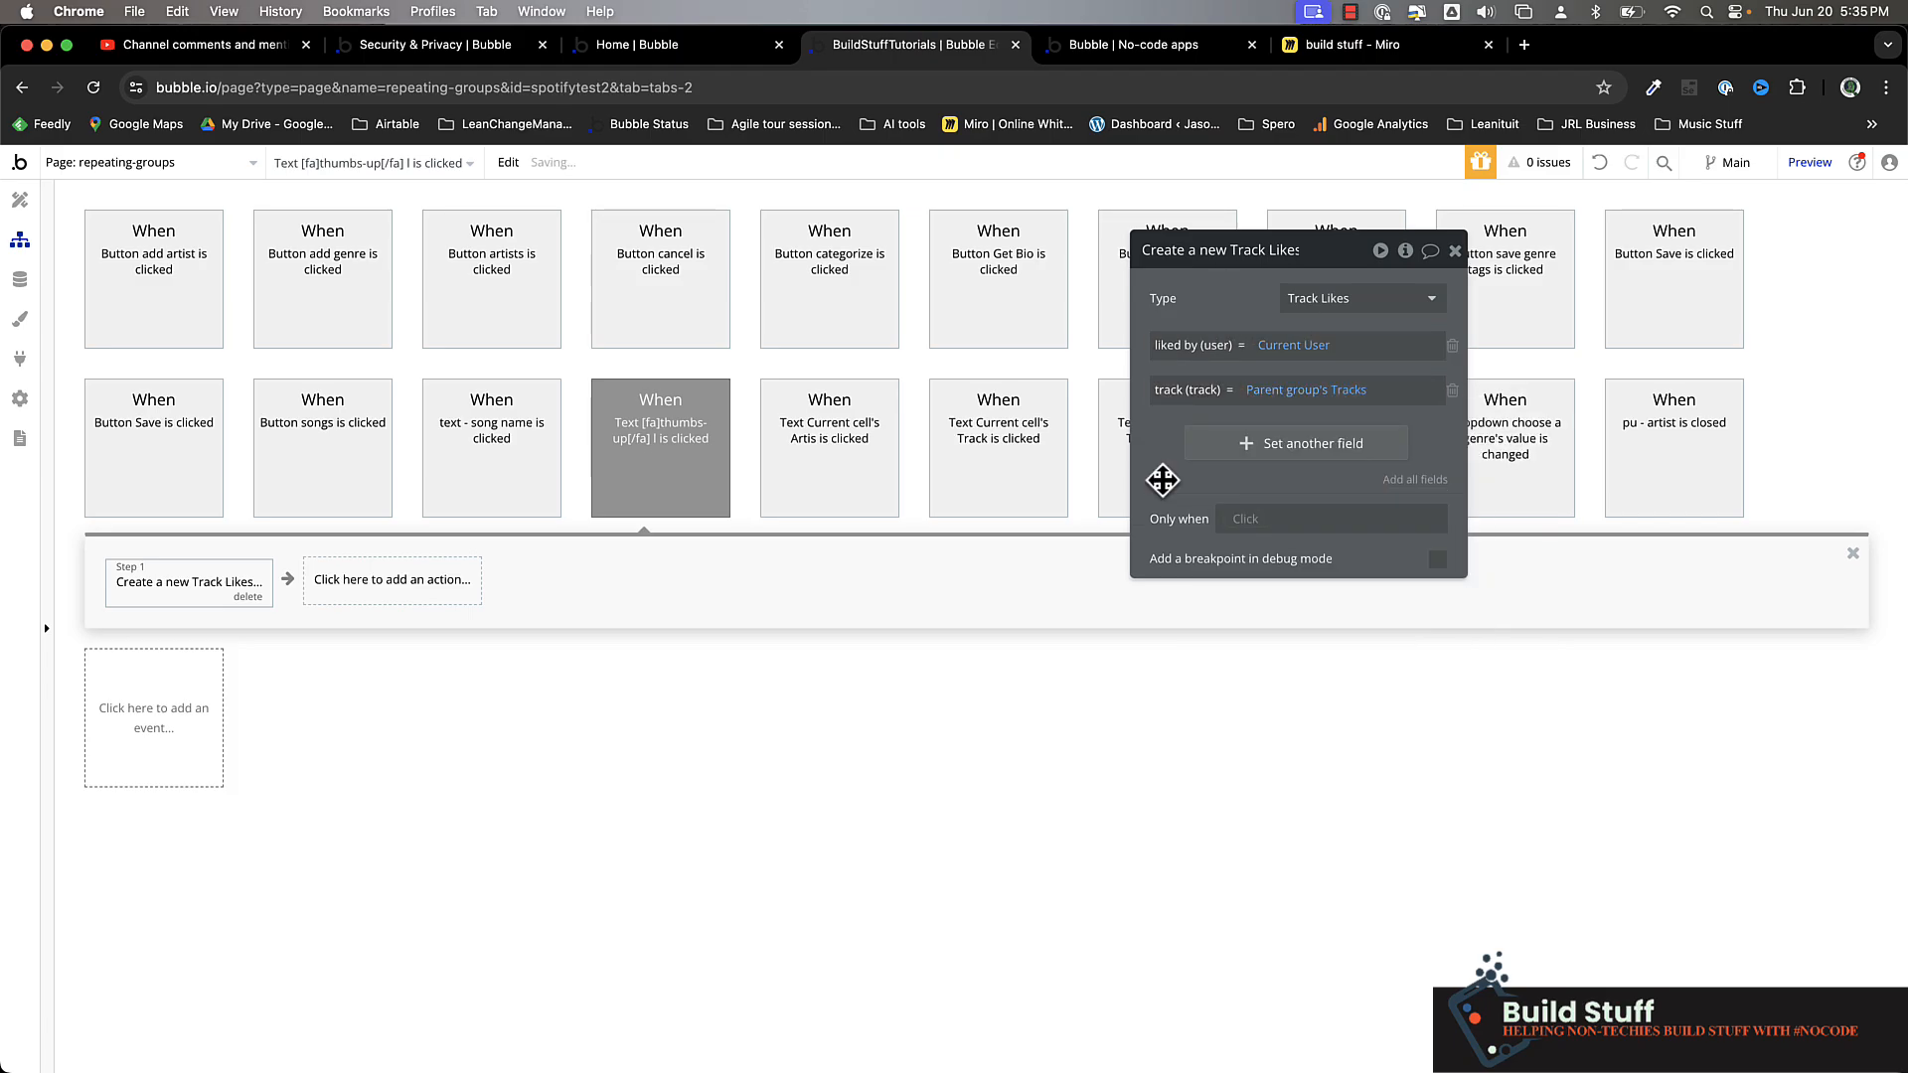
# Begin the create action's Only when condition with a search for Track Likes
pyautogui.click(1249, 519)
pyautogui.write('do')
pyautogui.click(1265, 566)
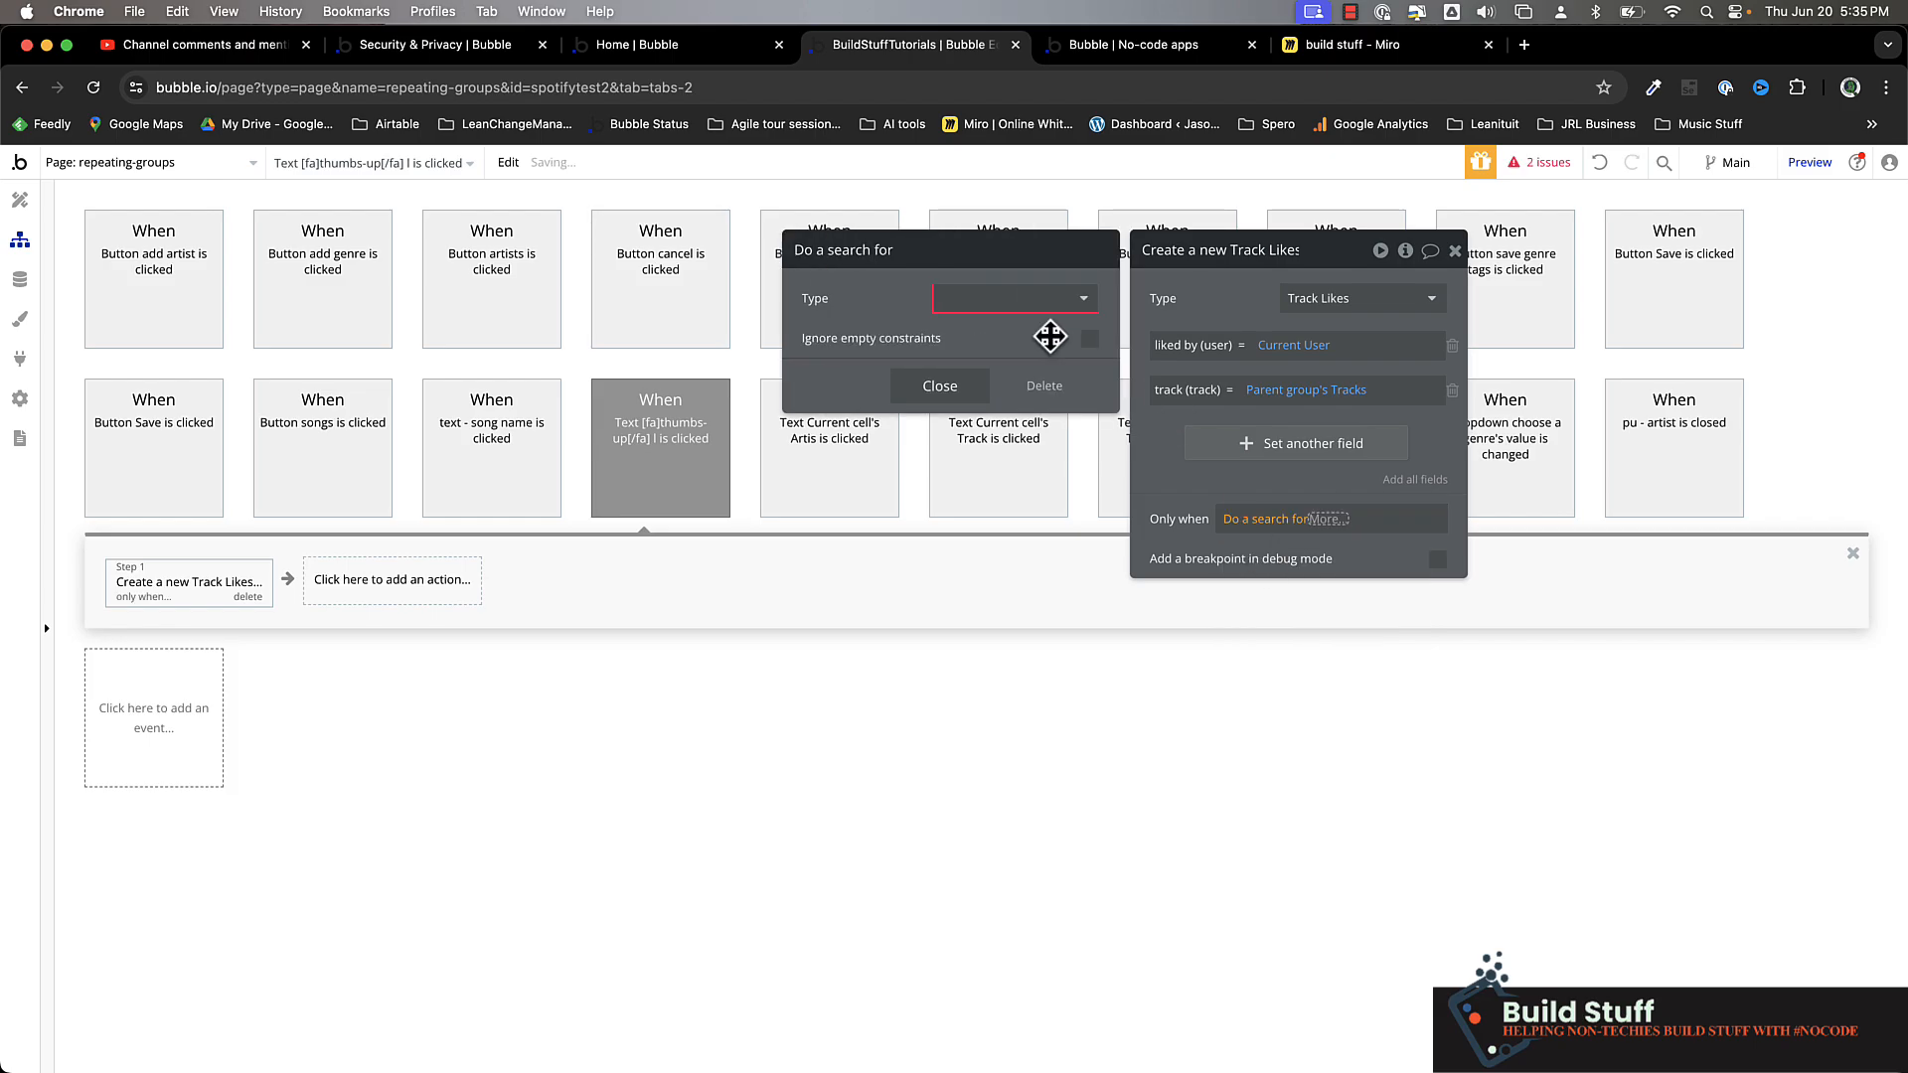
pyautogui.click(1007, 298)
pyautogui.click(970, 489)
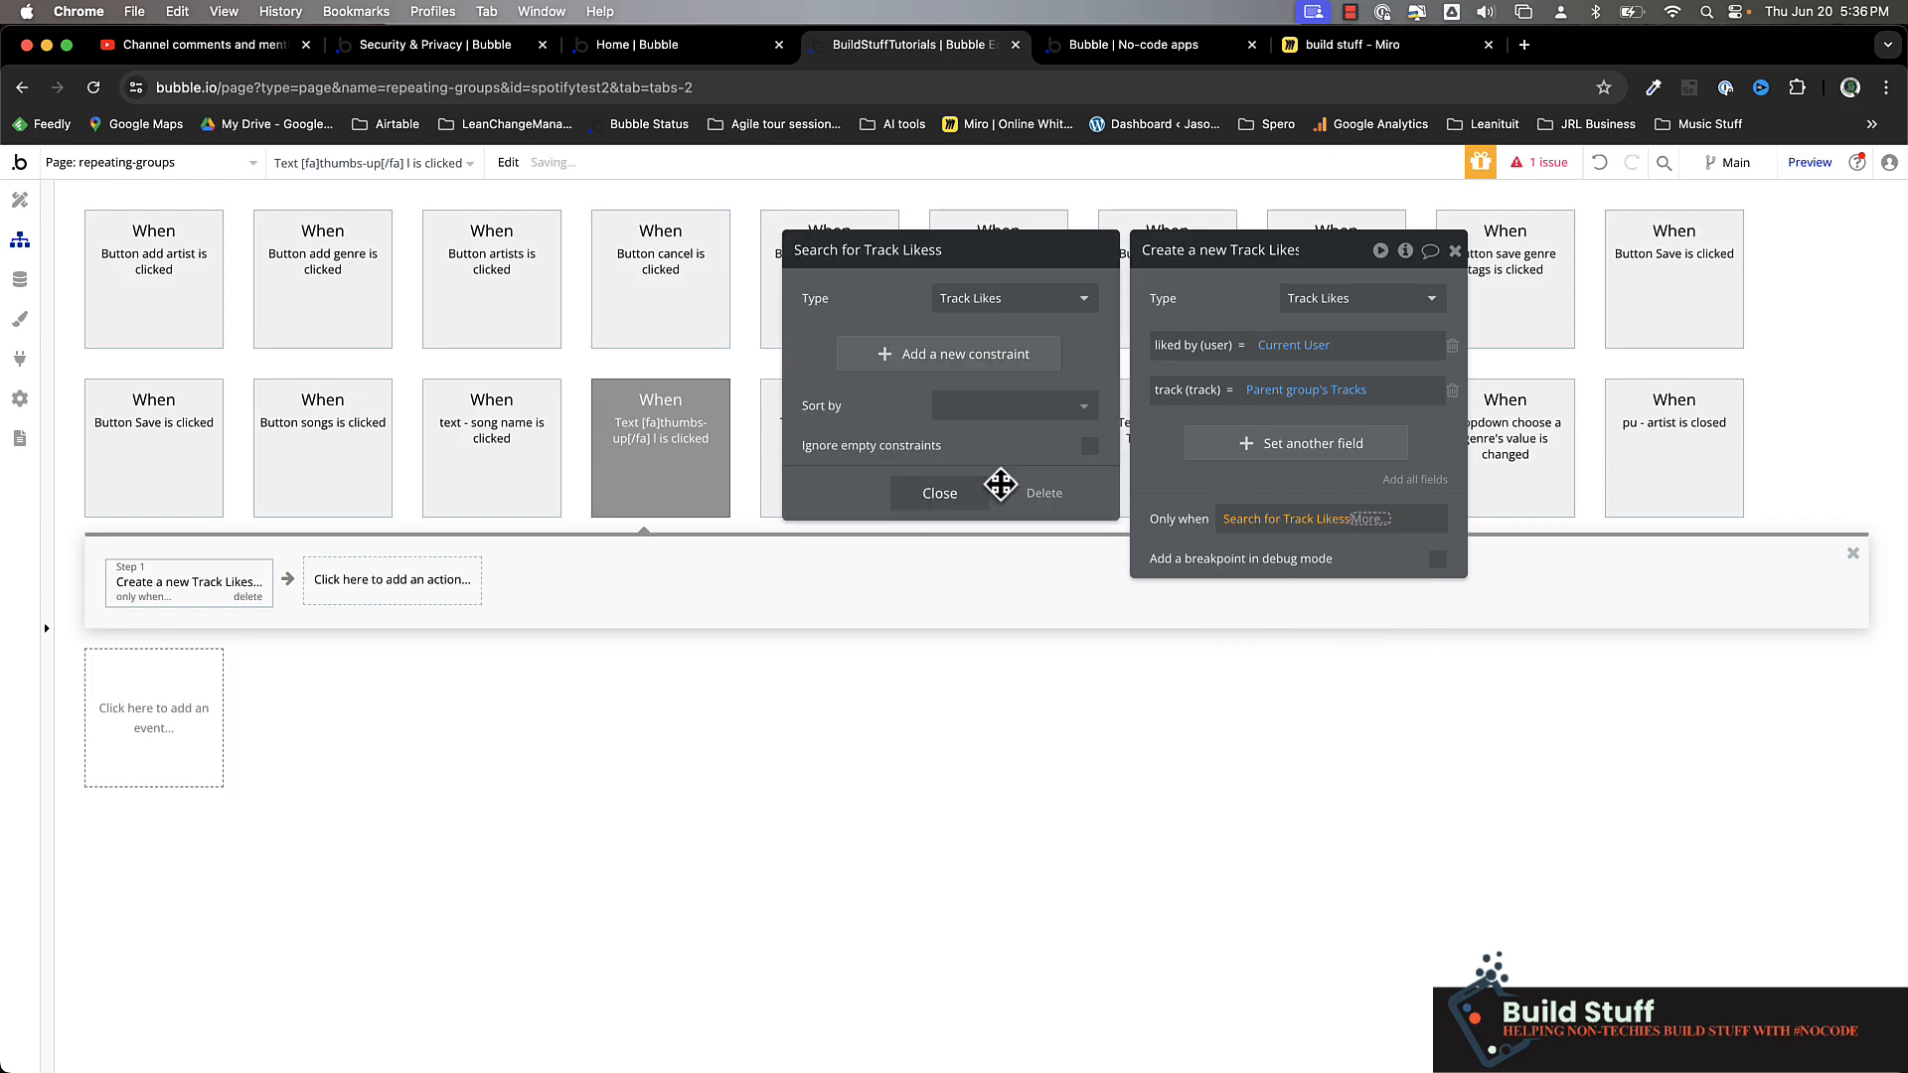
# Constrain the Track Likes search to liked by (user) = Current User
pyautogui.click(915, 359)
pyautogui.click(830, 342)
pyautogui.click(843, 370)
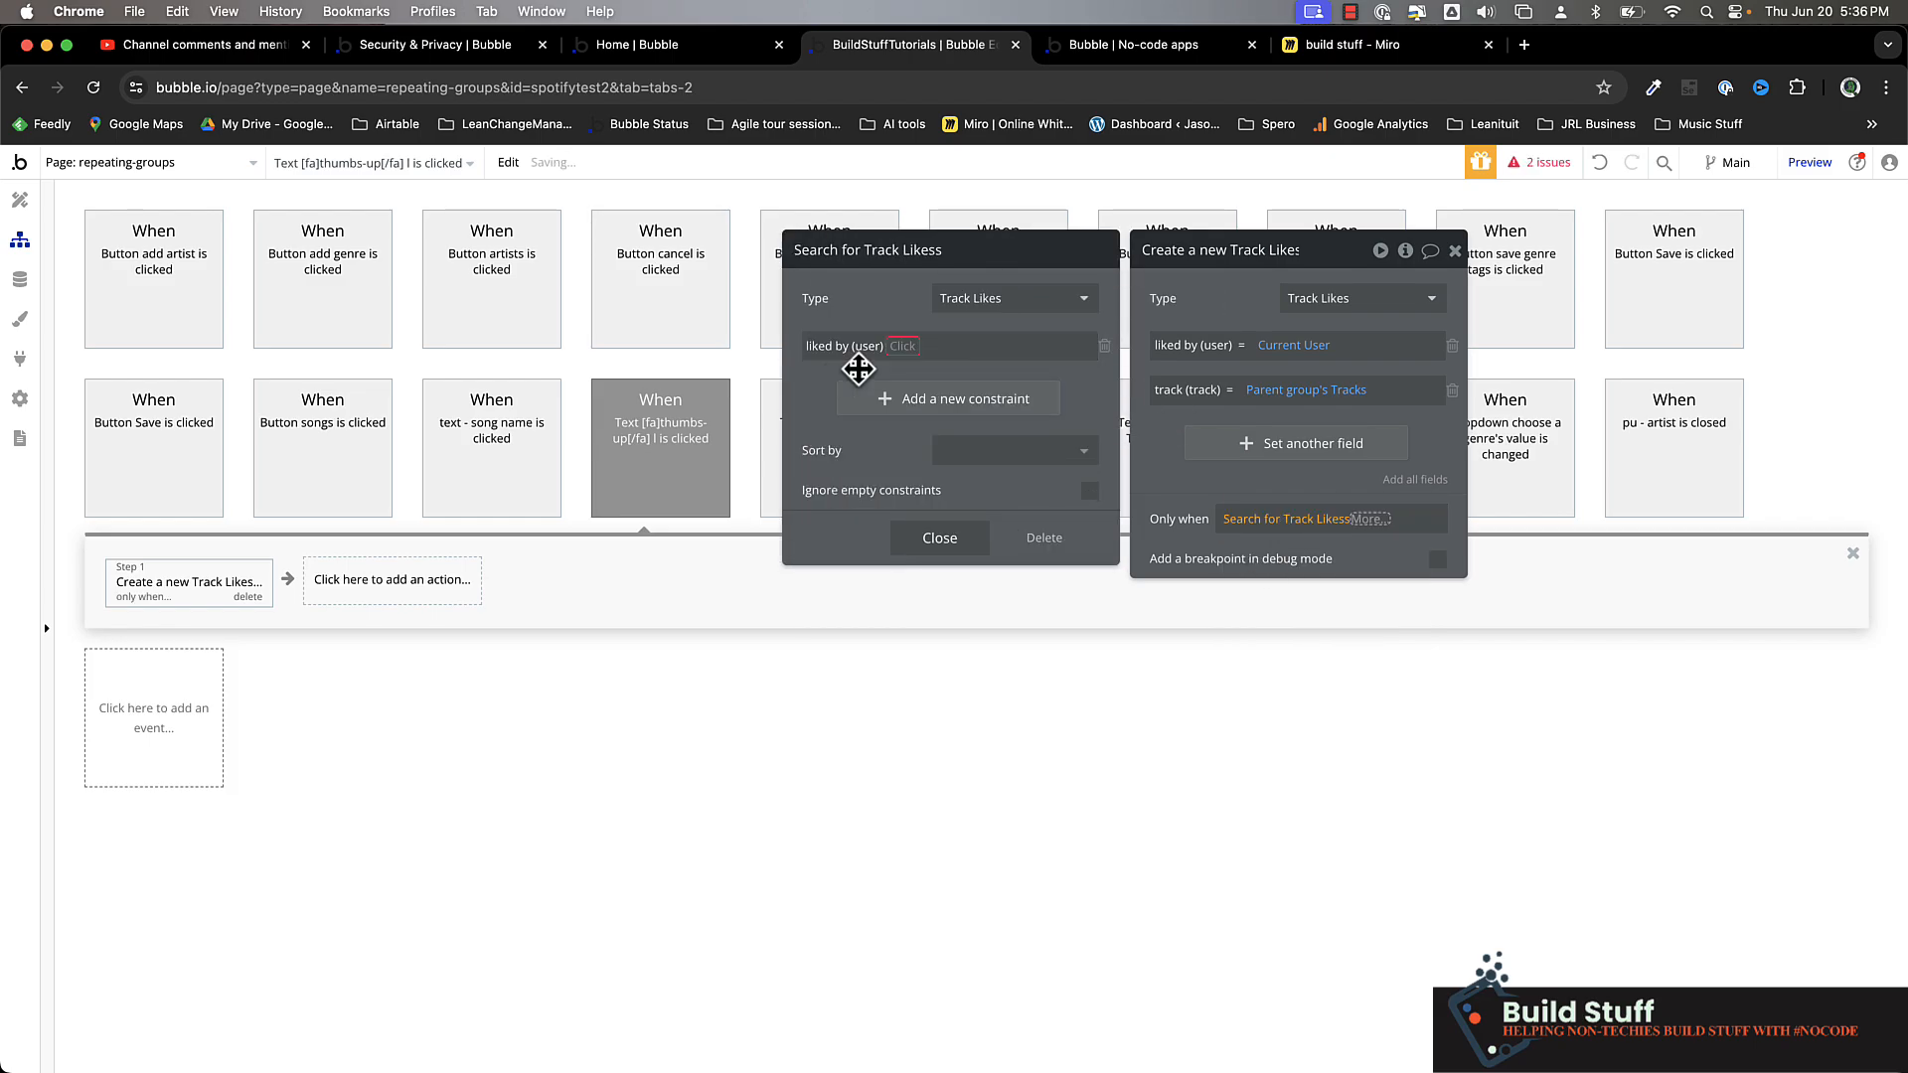
pyautogui.click(914, 347)
pyautogui.click(914, 348)
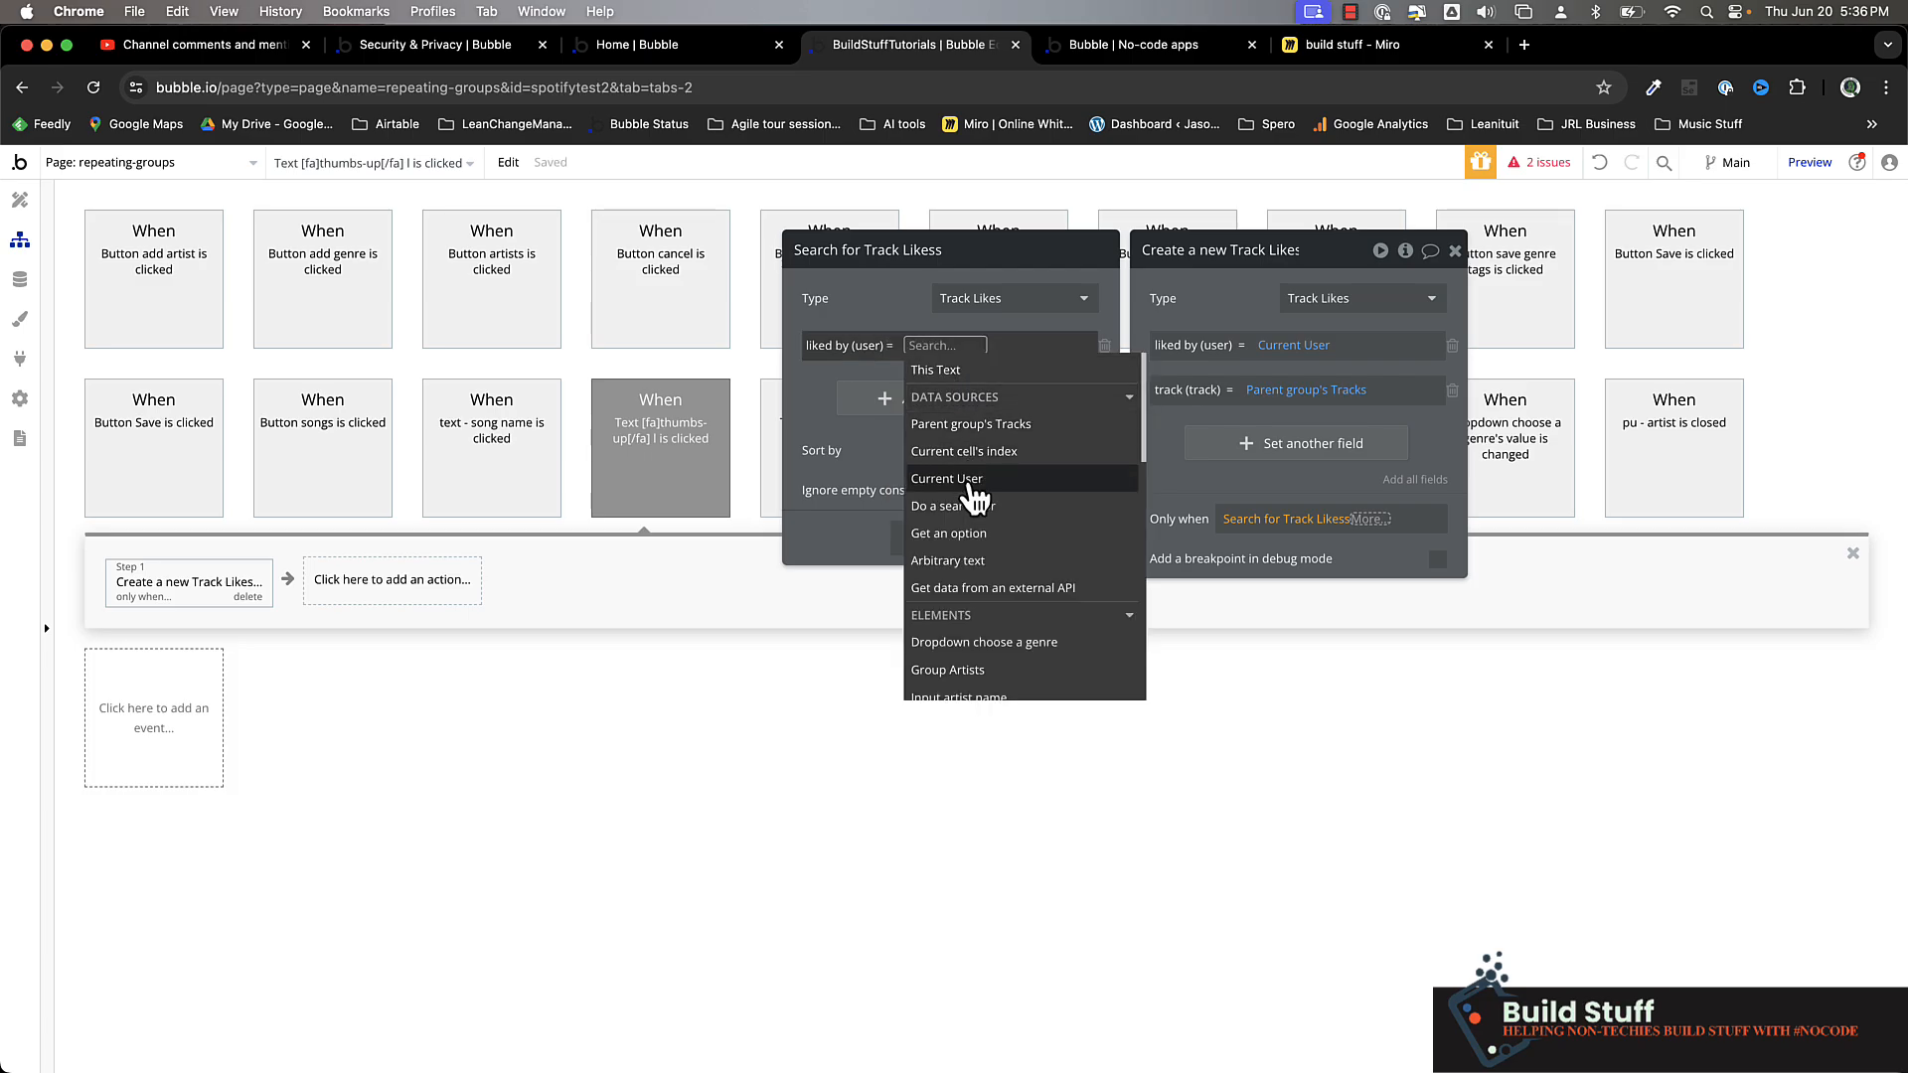
pyautogui.click(939, 474)
# Add a second constraint to the Track Likes search: track (track) = Parent group's Tracks
pyautogui.click(878, 398)
pyautogui.click(878, 399)
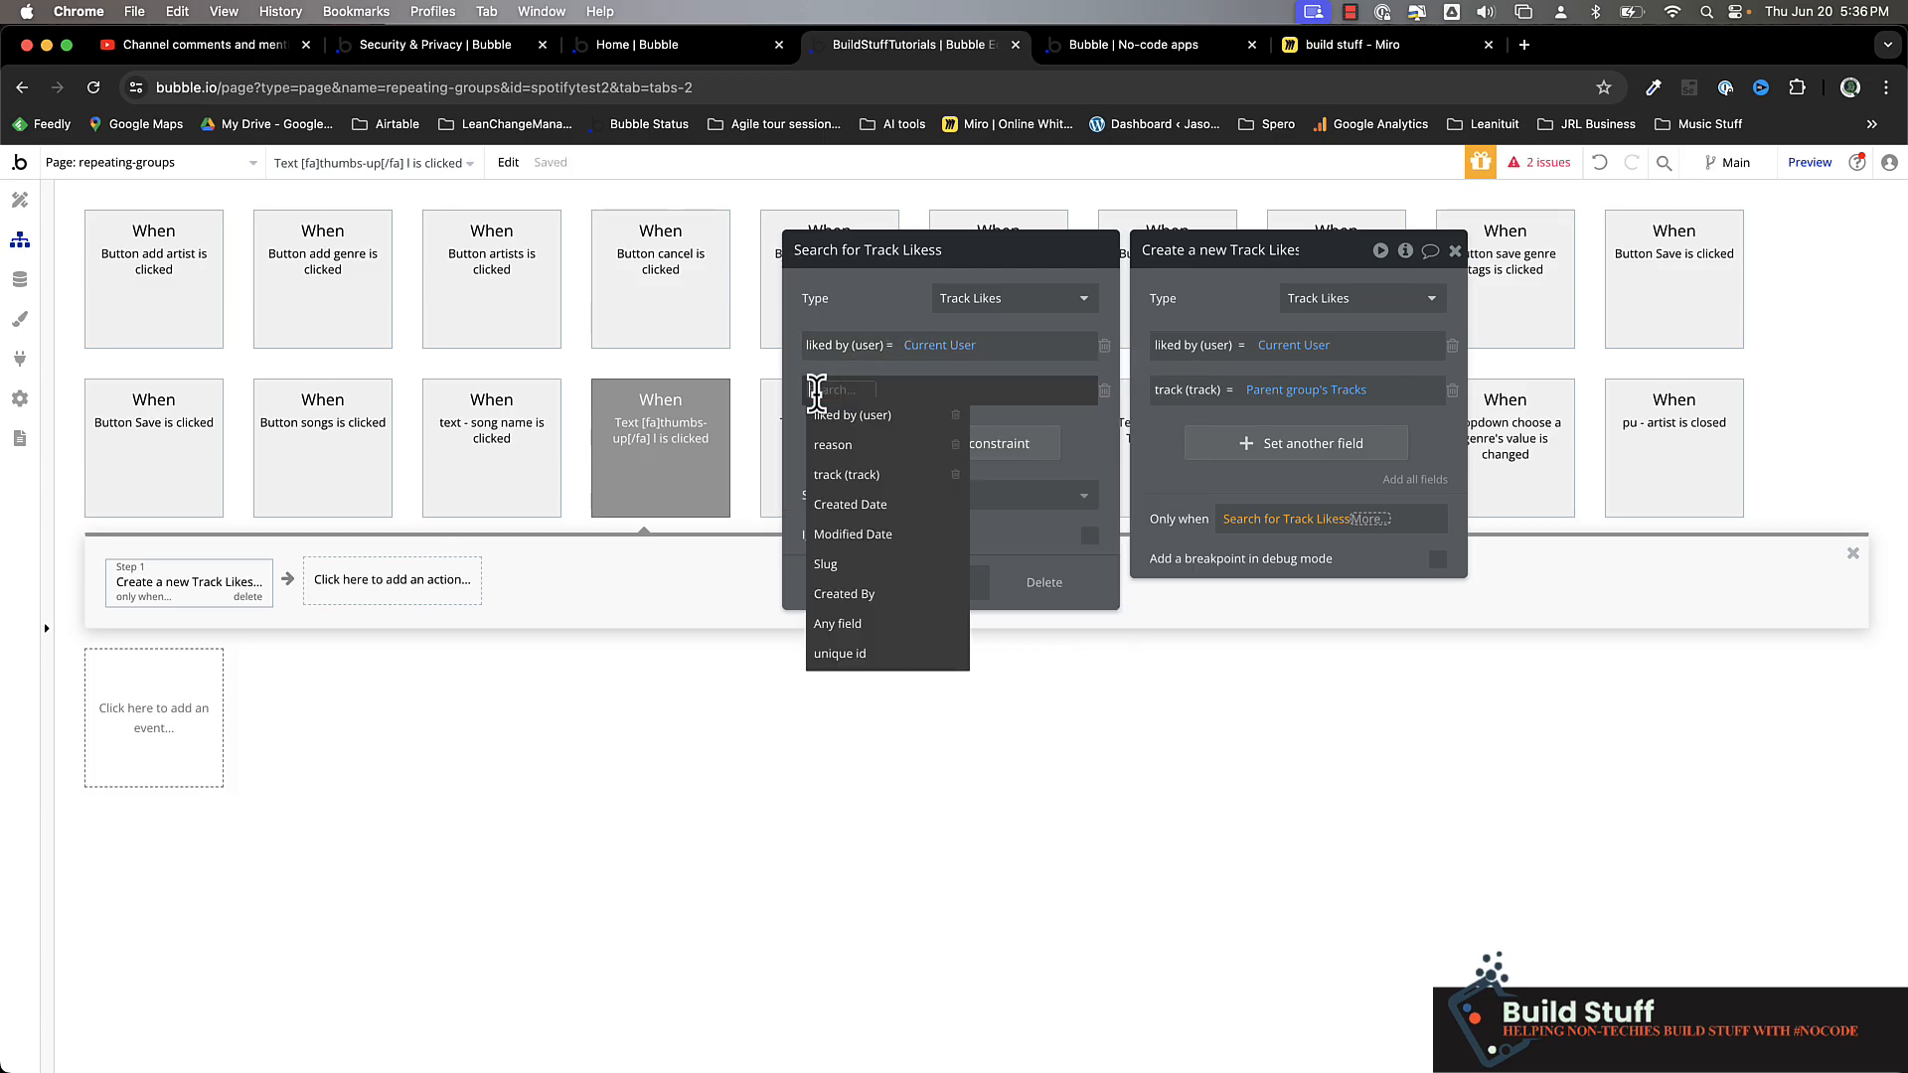
pyautogui.click(848, 477)
pyautogui.click(894, 390)
pyautogui.click(887, 414)
pyautogui.click(899, 391)
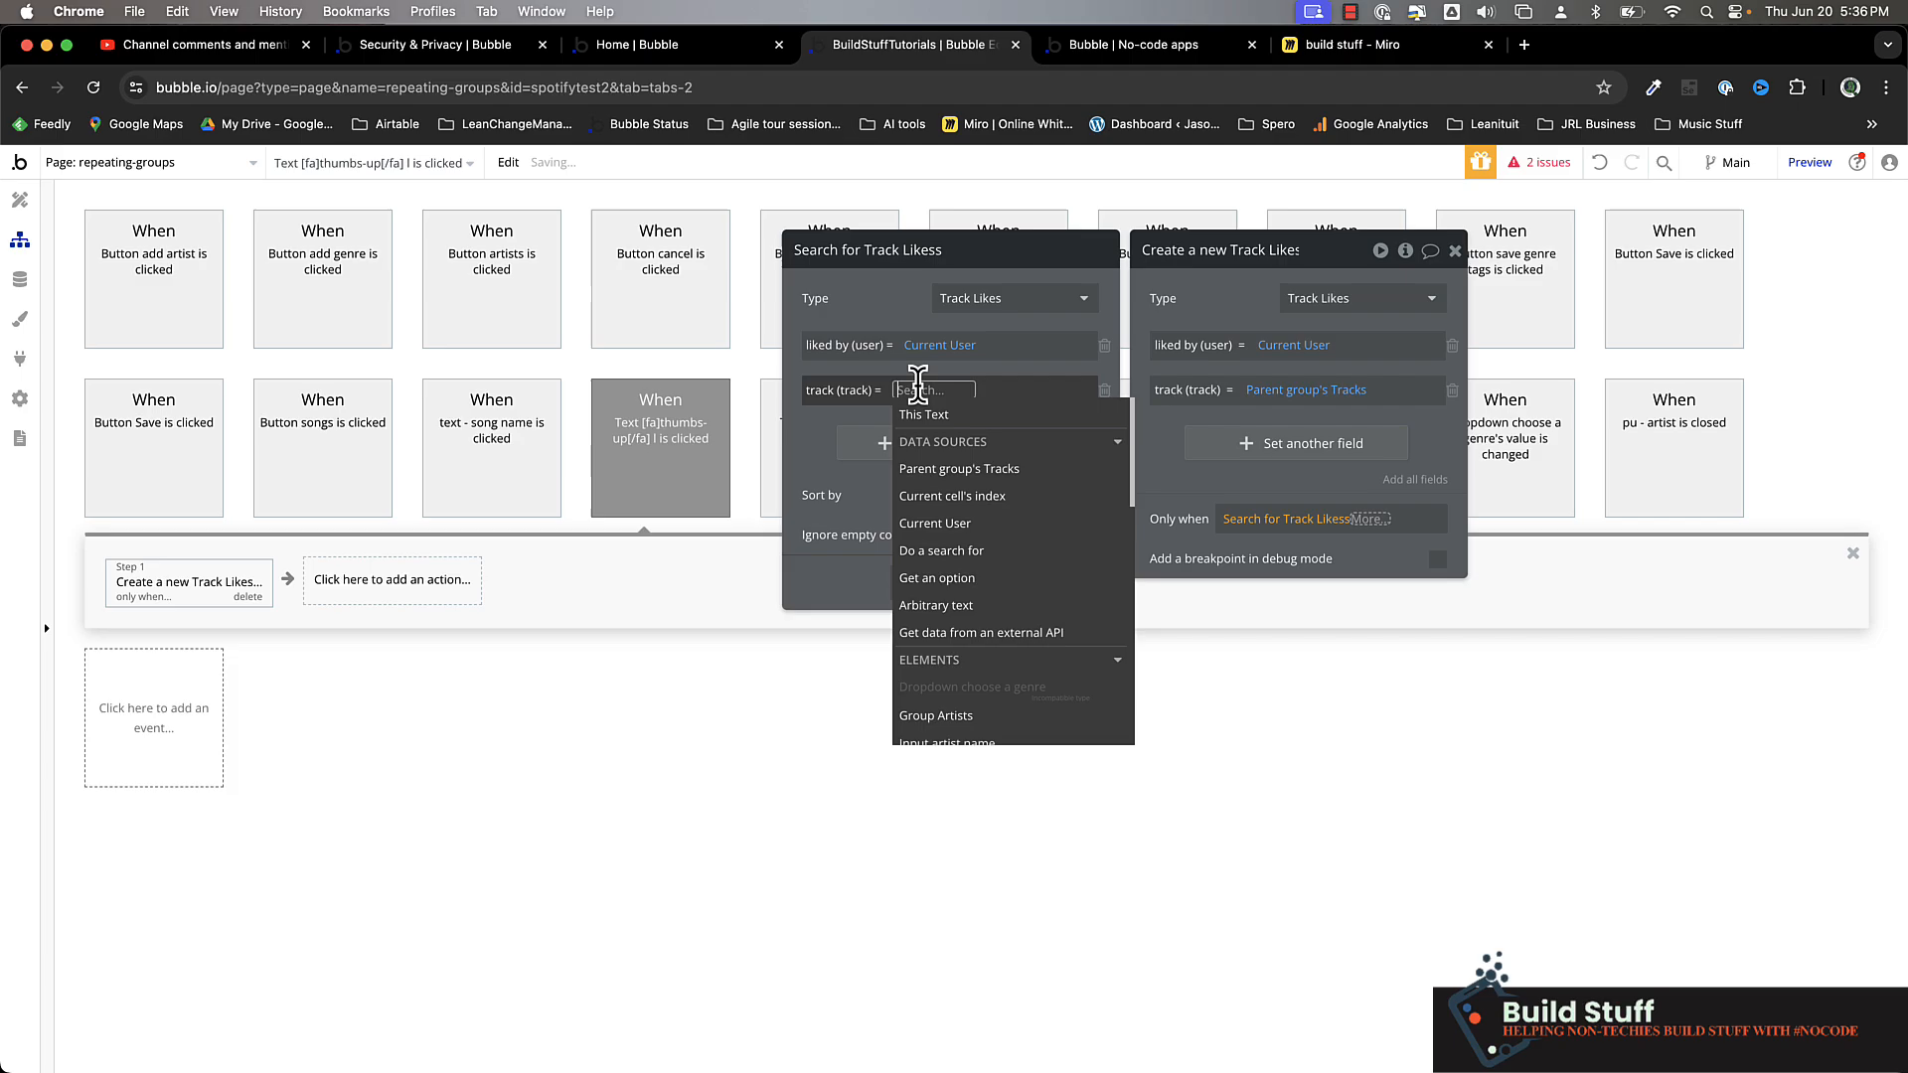
pyautogui.click(924, 460)
pyautogui.click(899, 310)
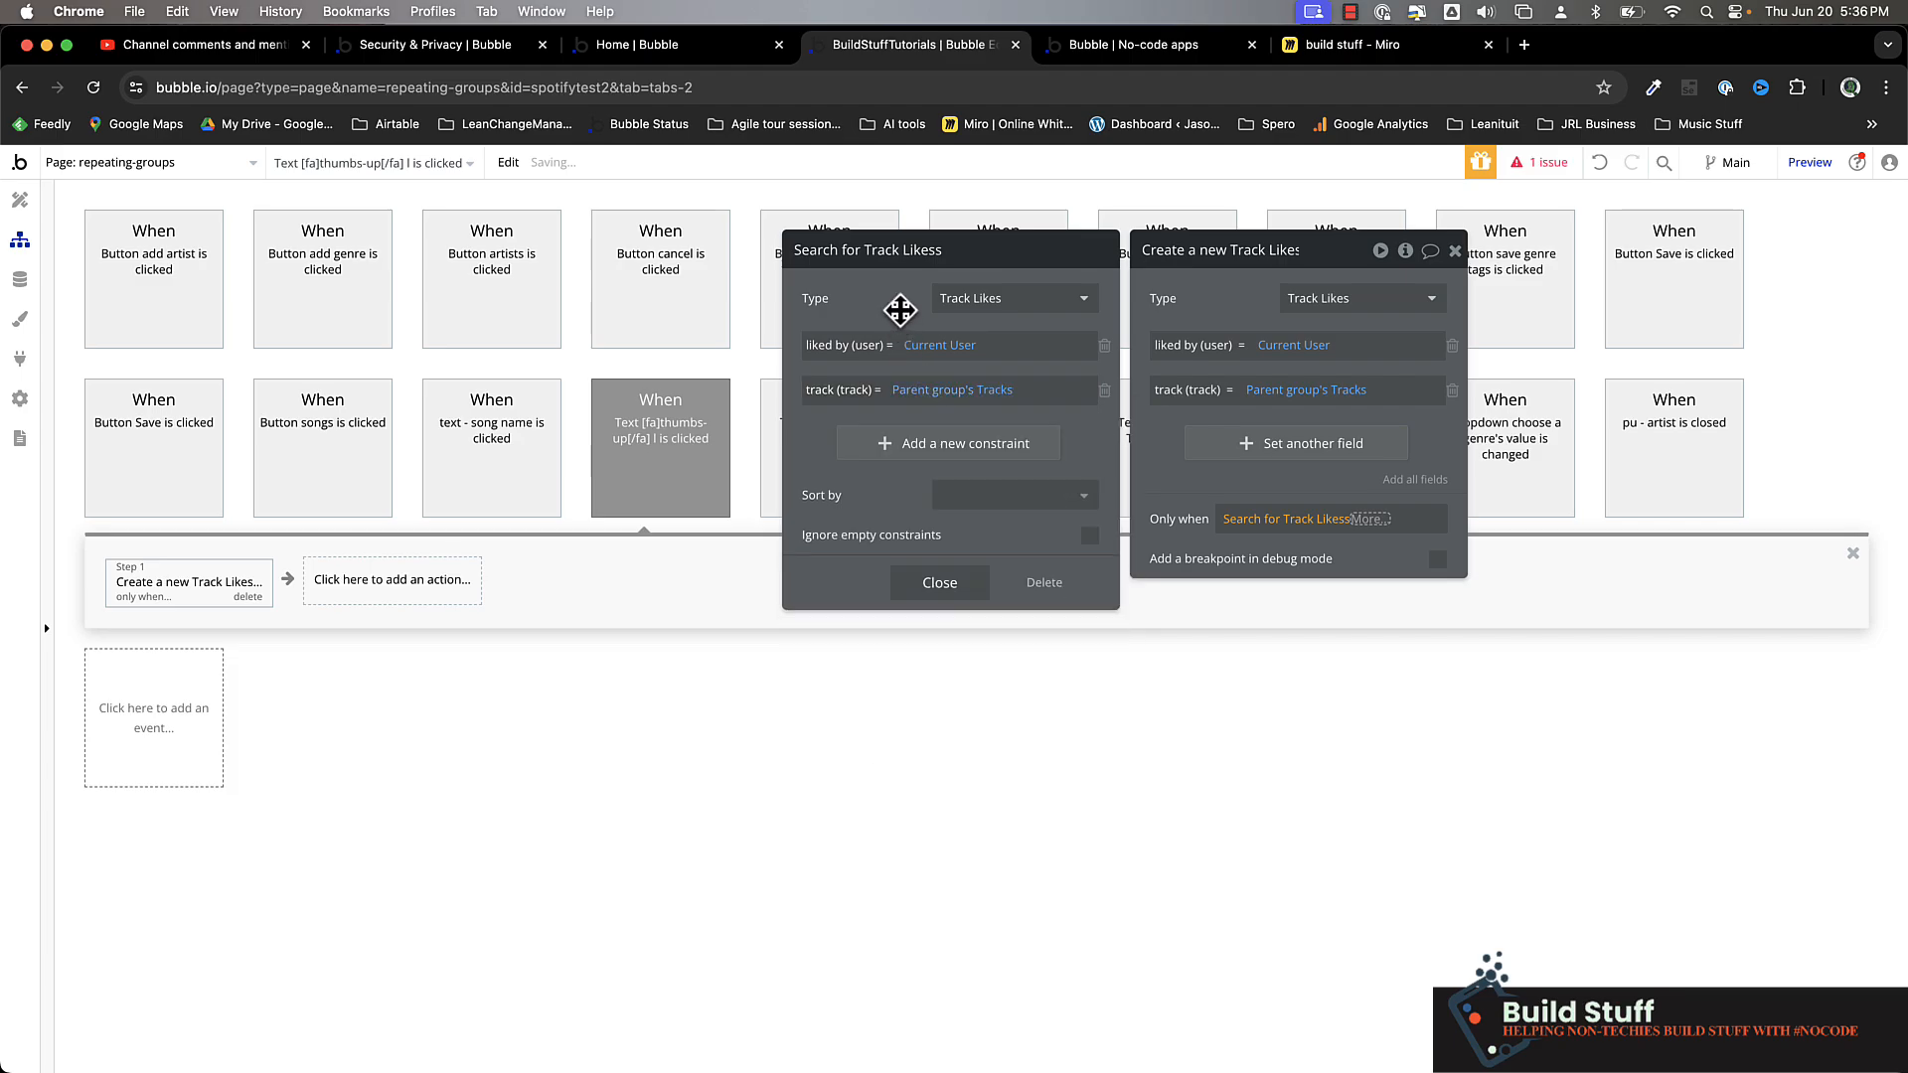
# Complete the Only when condition so the Track Likes search's count is 0
pyautogui.click(1379, 518)
pyautogui.click(1389, 571)
pyautogui.click(1332, 619)
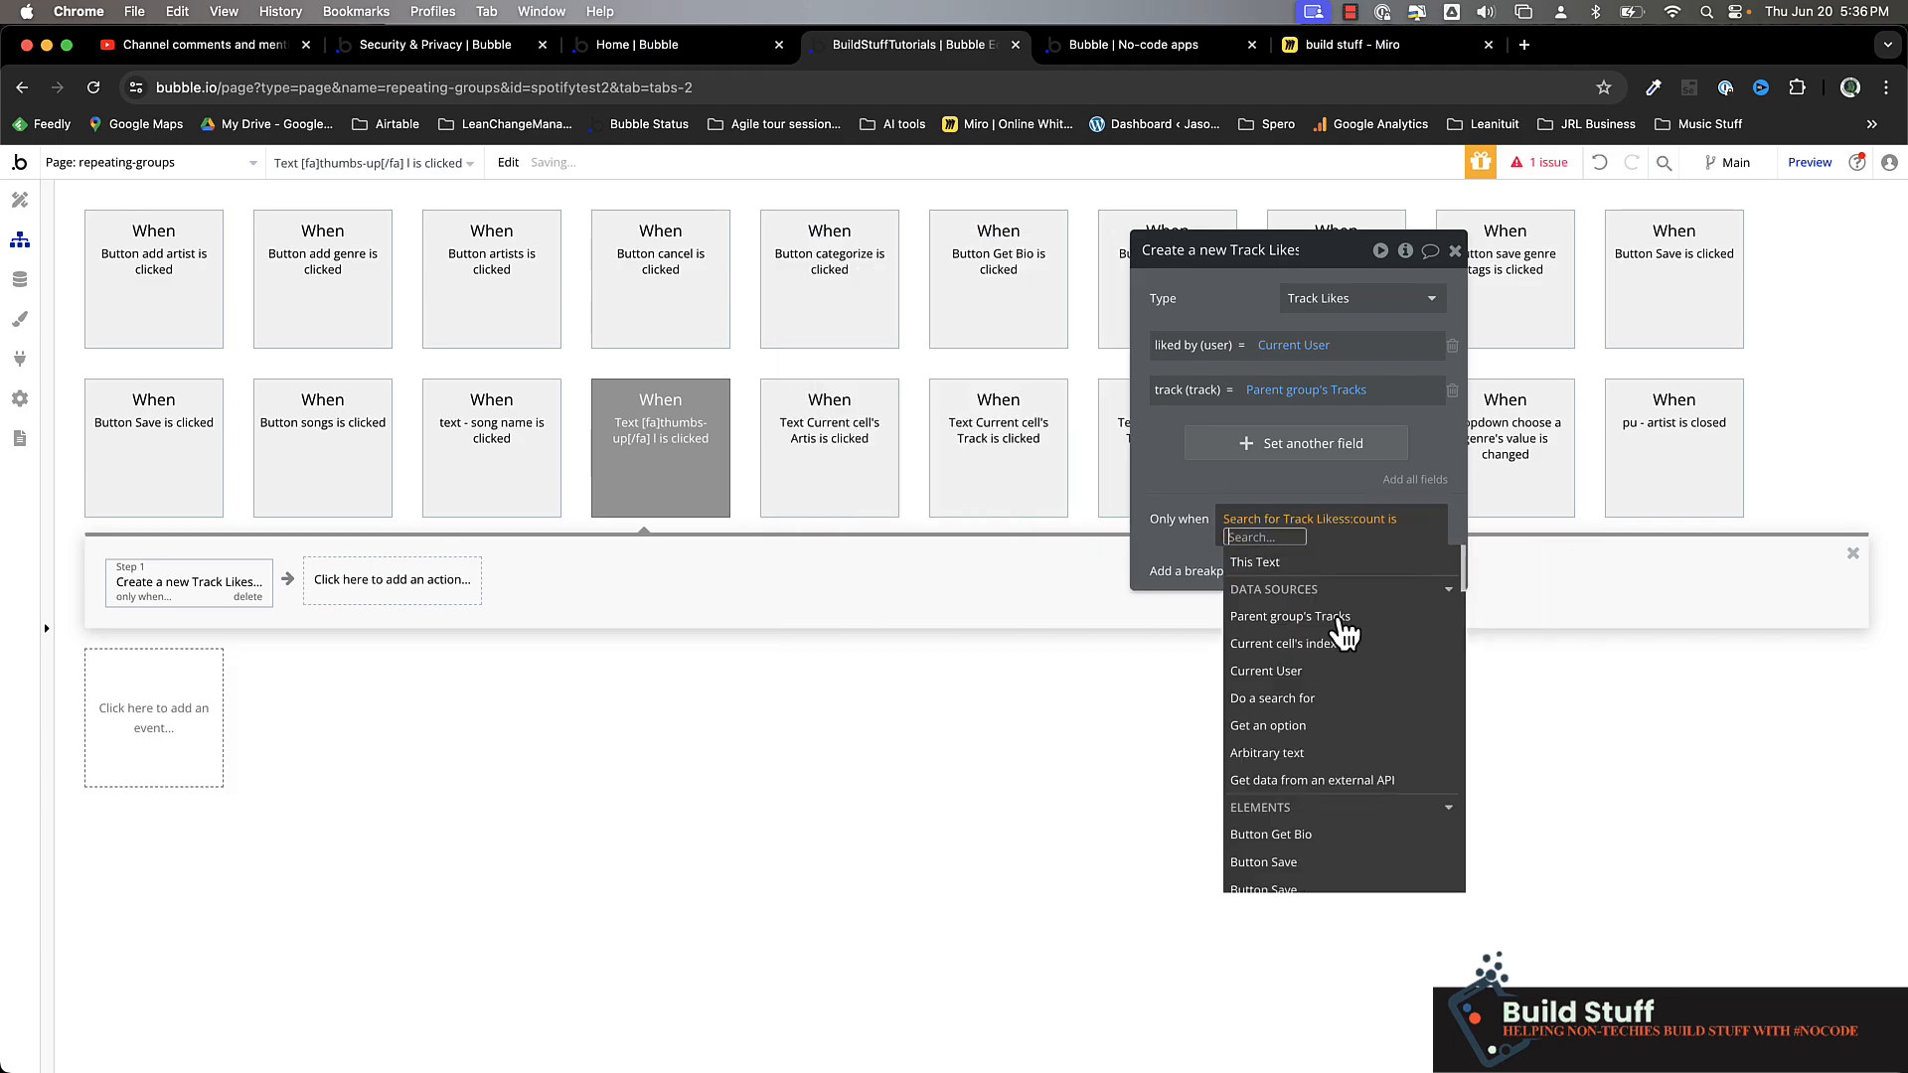
pyautogui.write('0')
pyautogui.click(1161, 475)
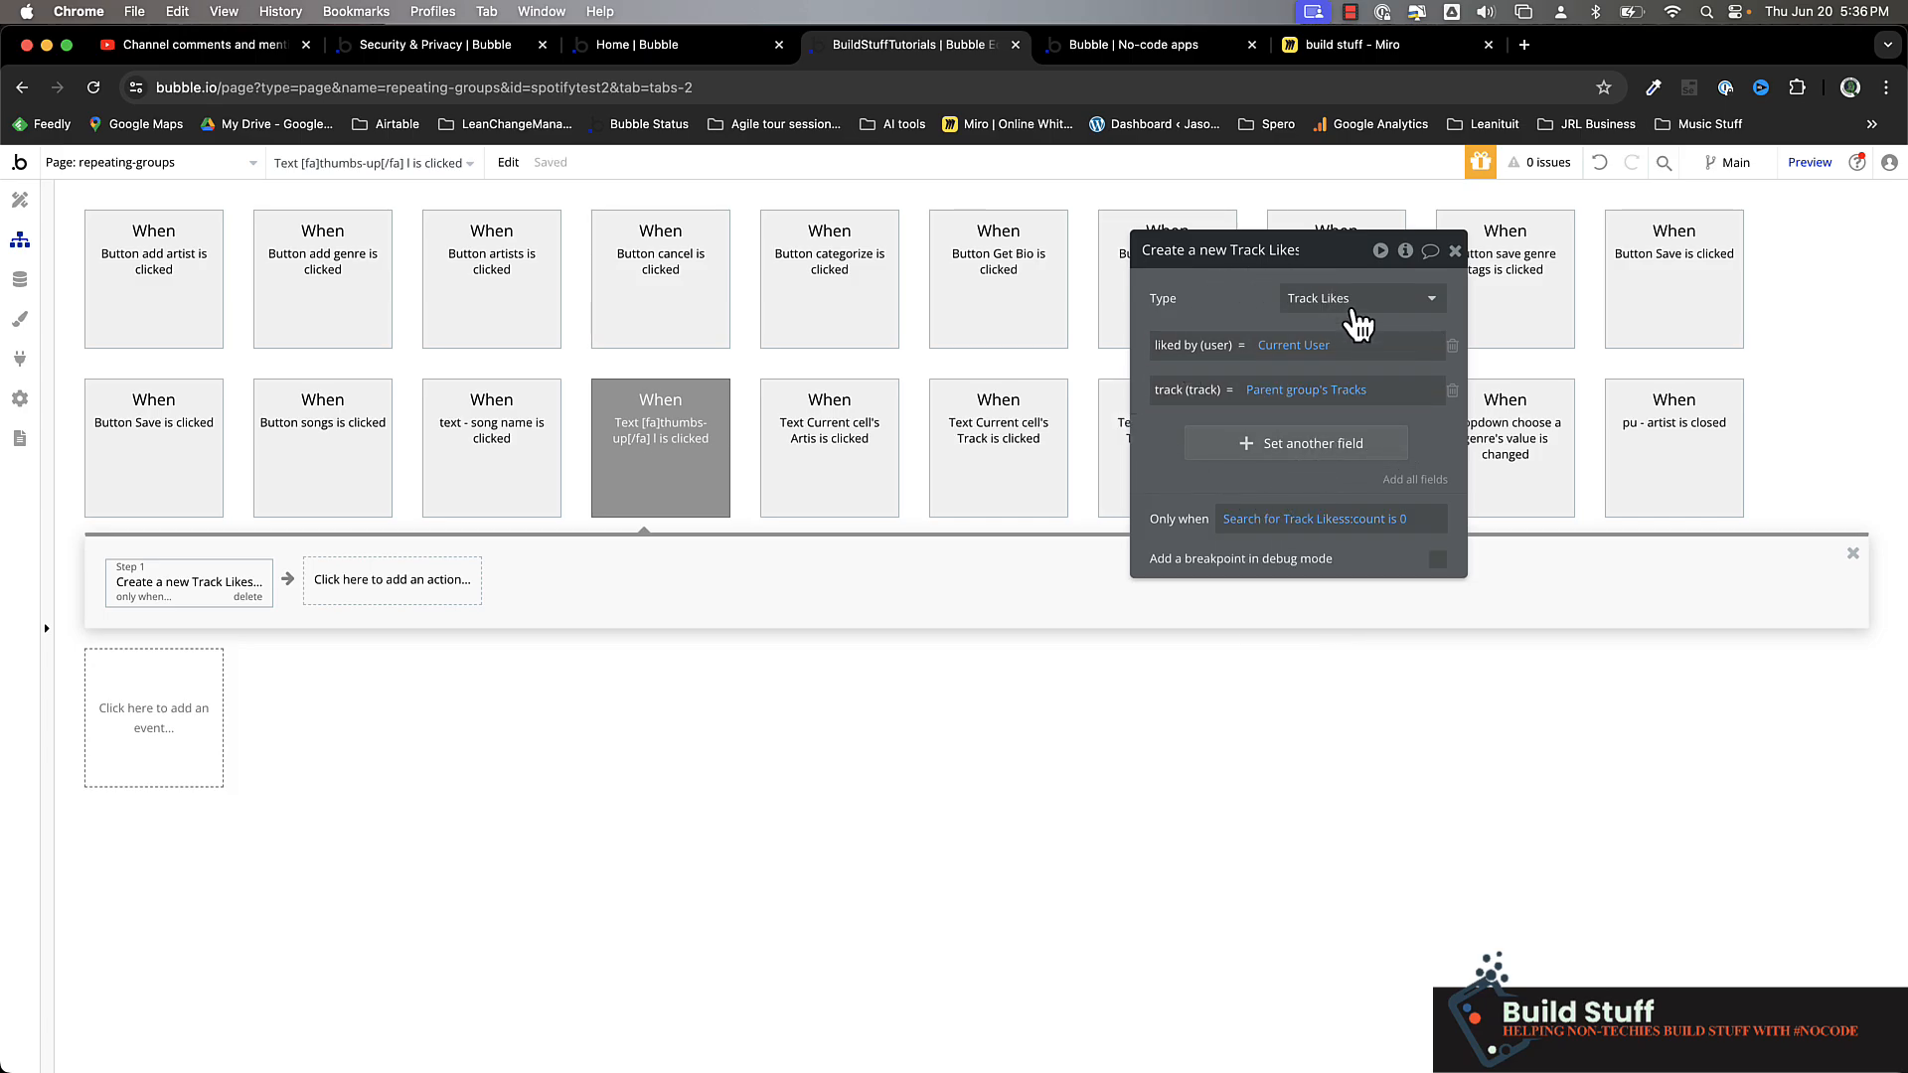
# Add a Make changes to thing action after the create action, with Parent group's Tracks as the thing to change
pyautogui.click(385, 591)
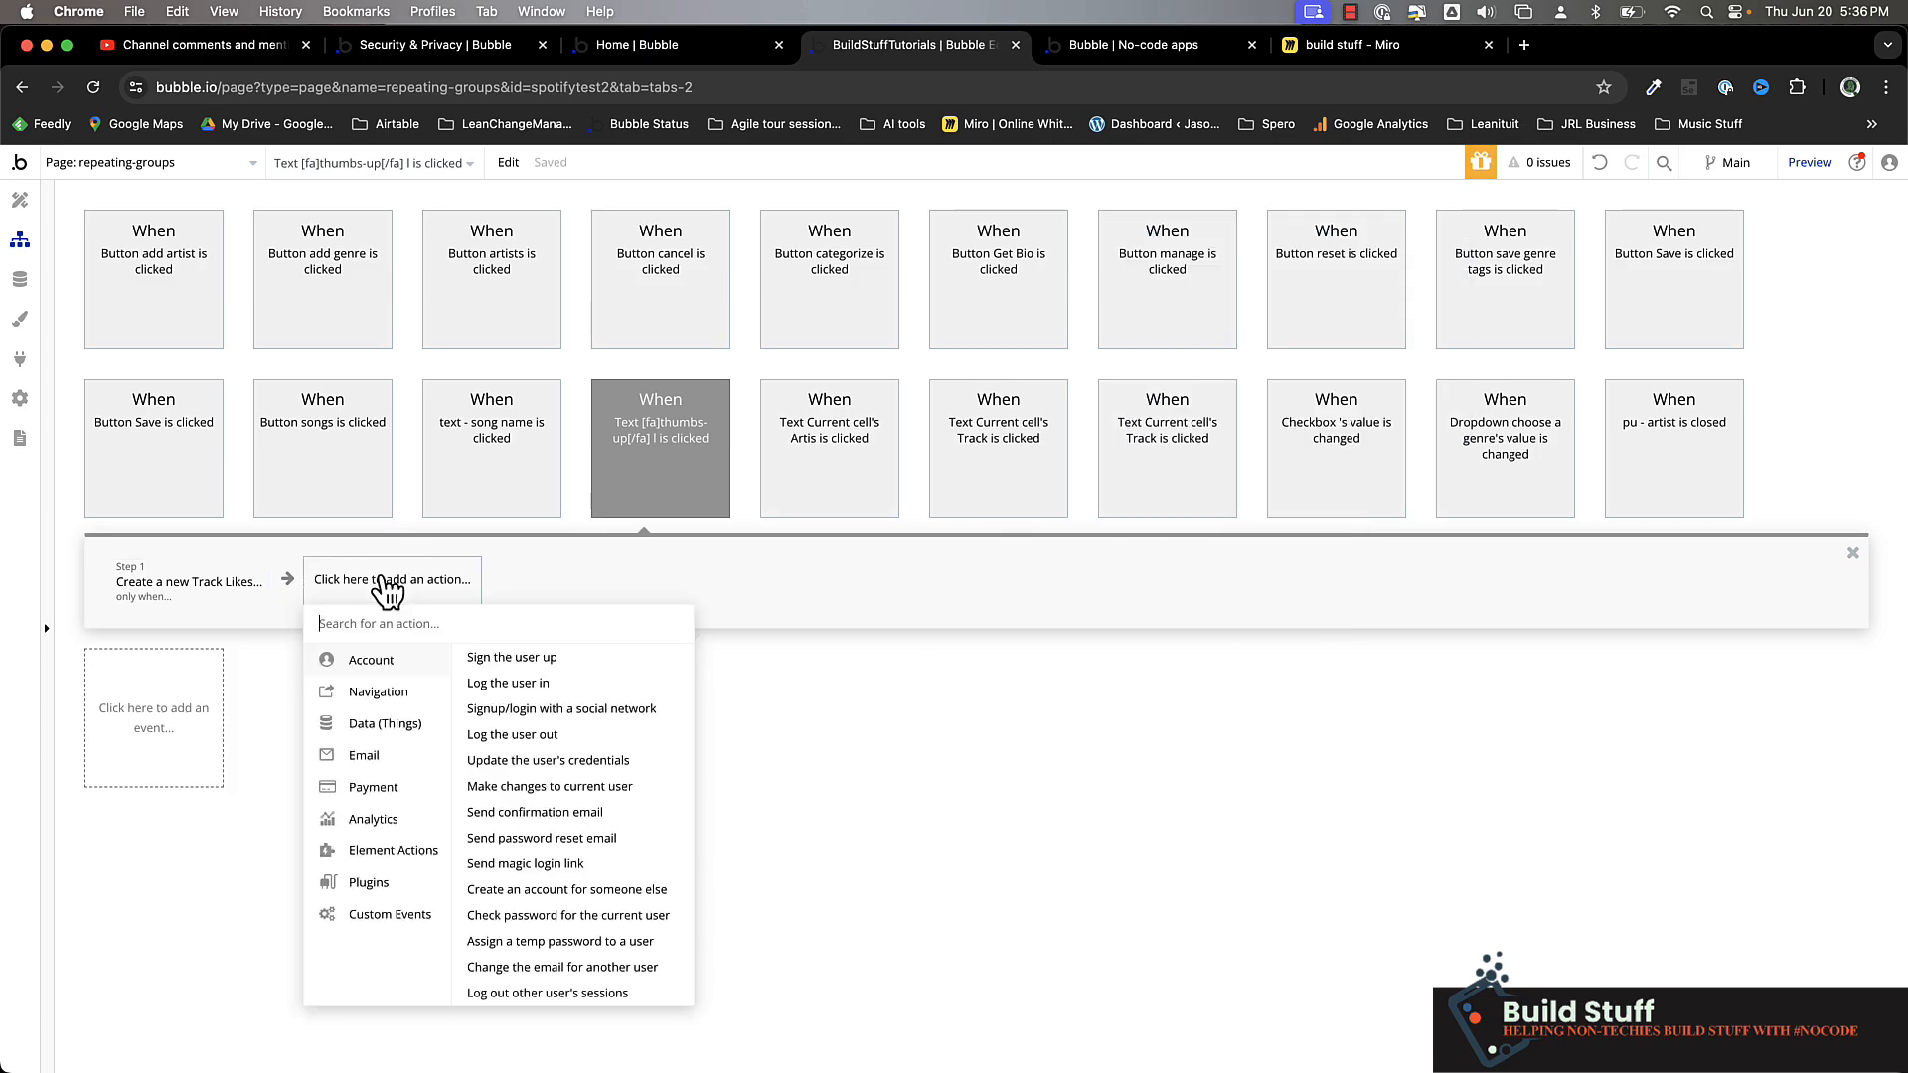
pyautogui.write('make')
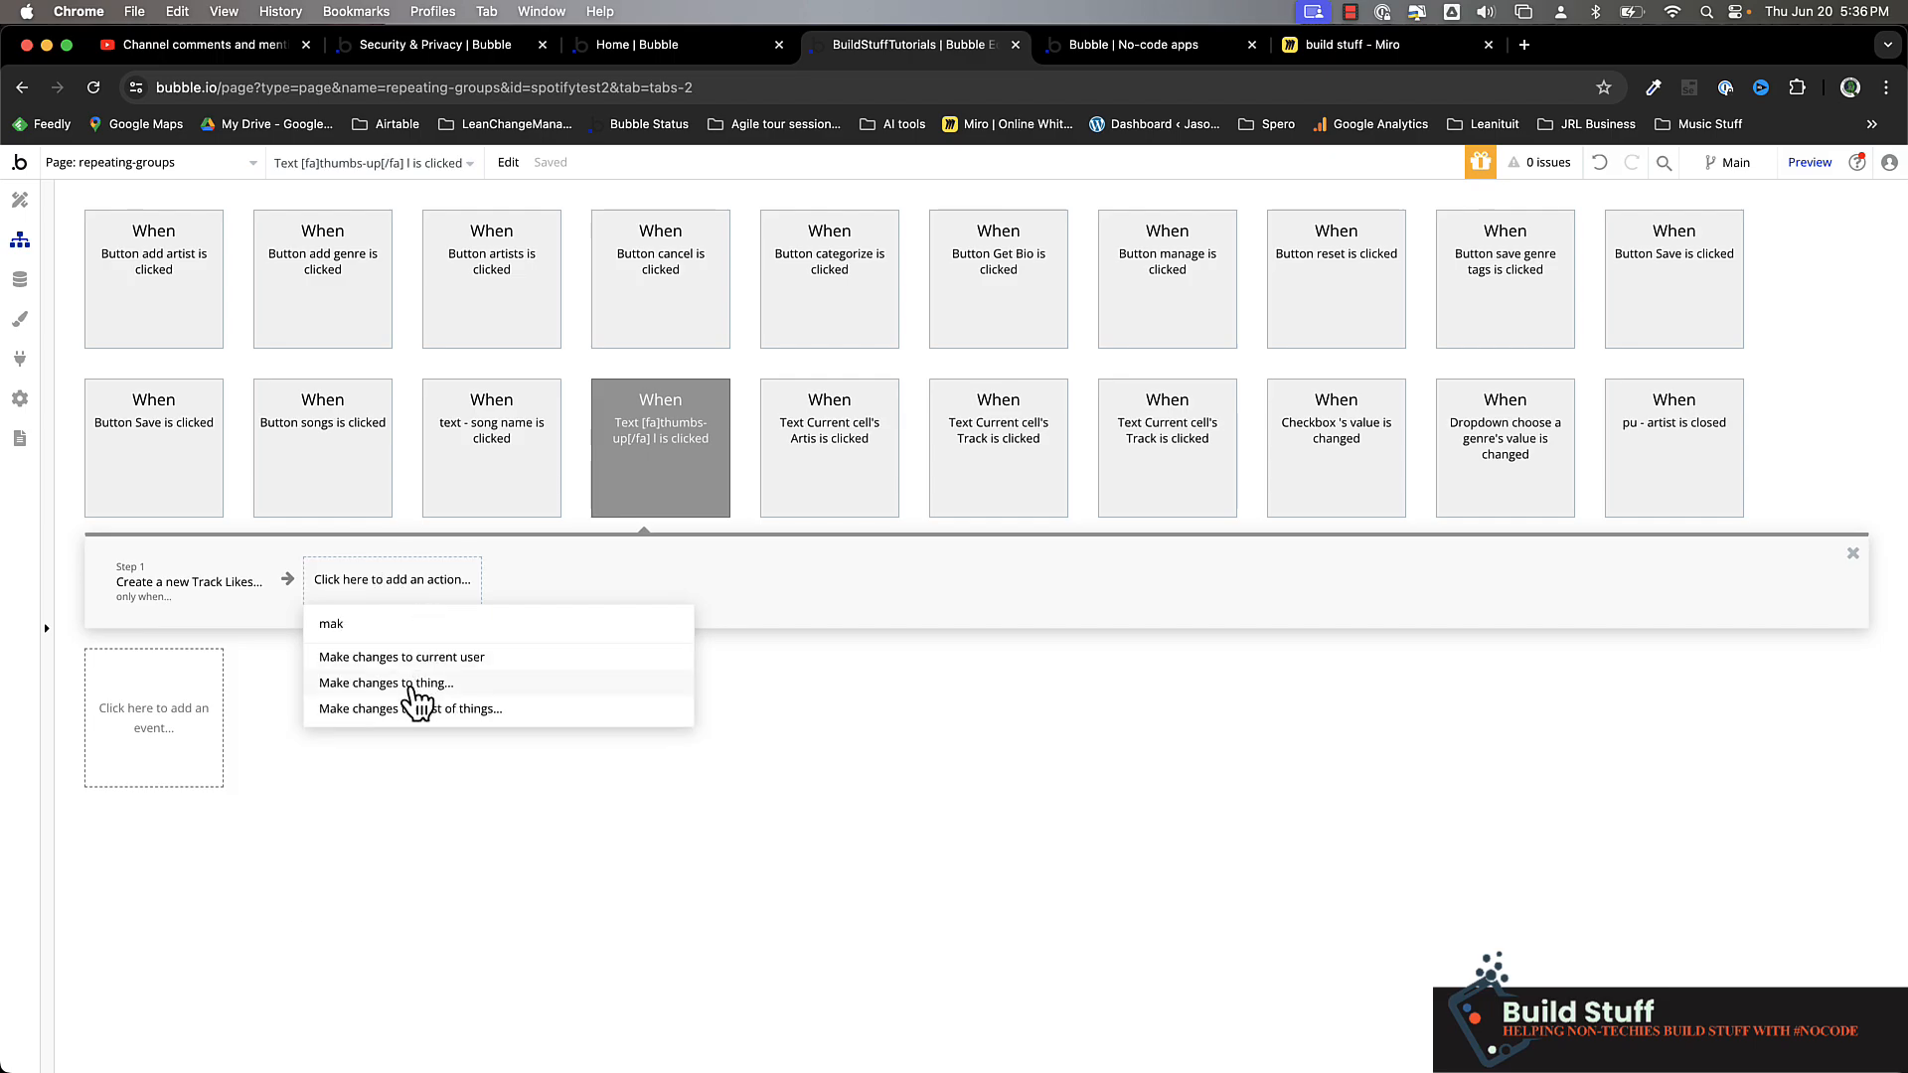
pyautogui.click(406, 676)
pyautogui.click(1310, 299)
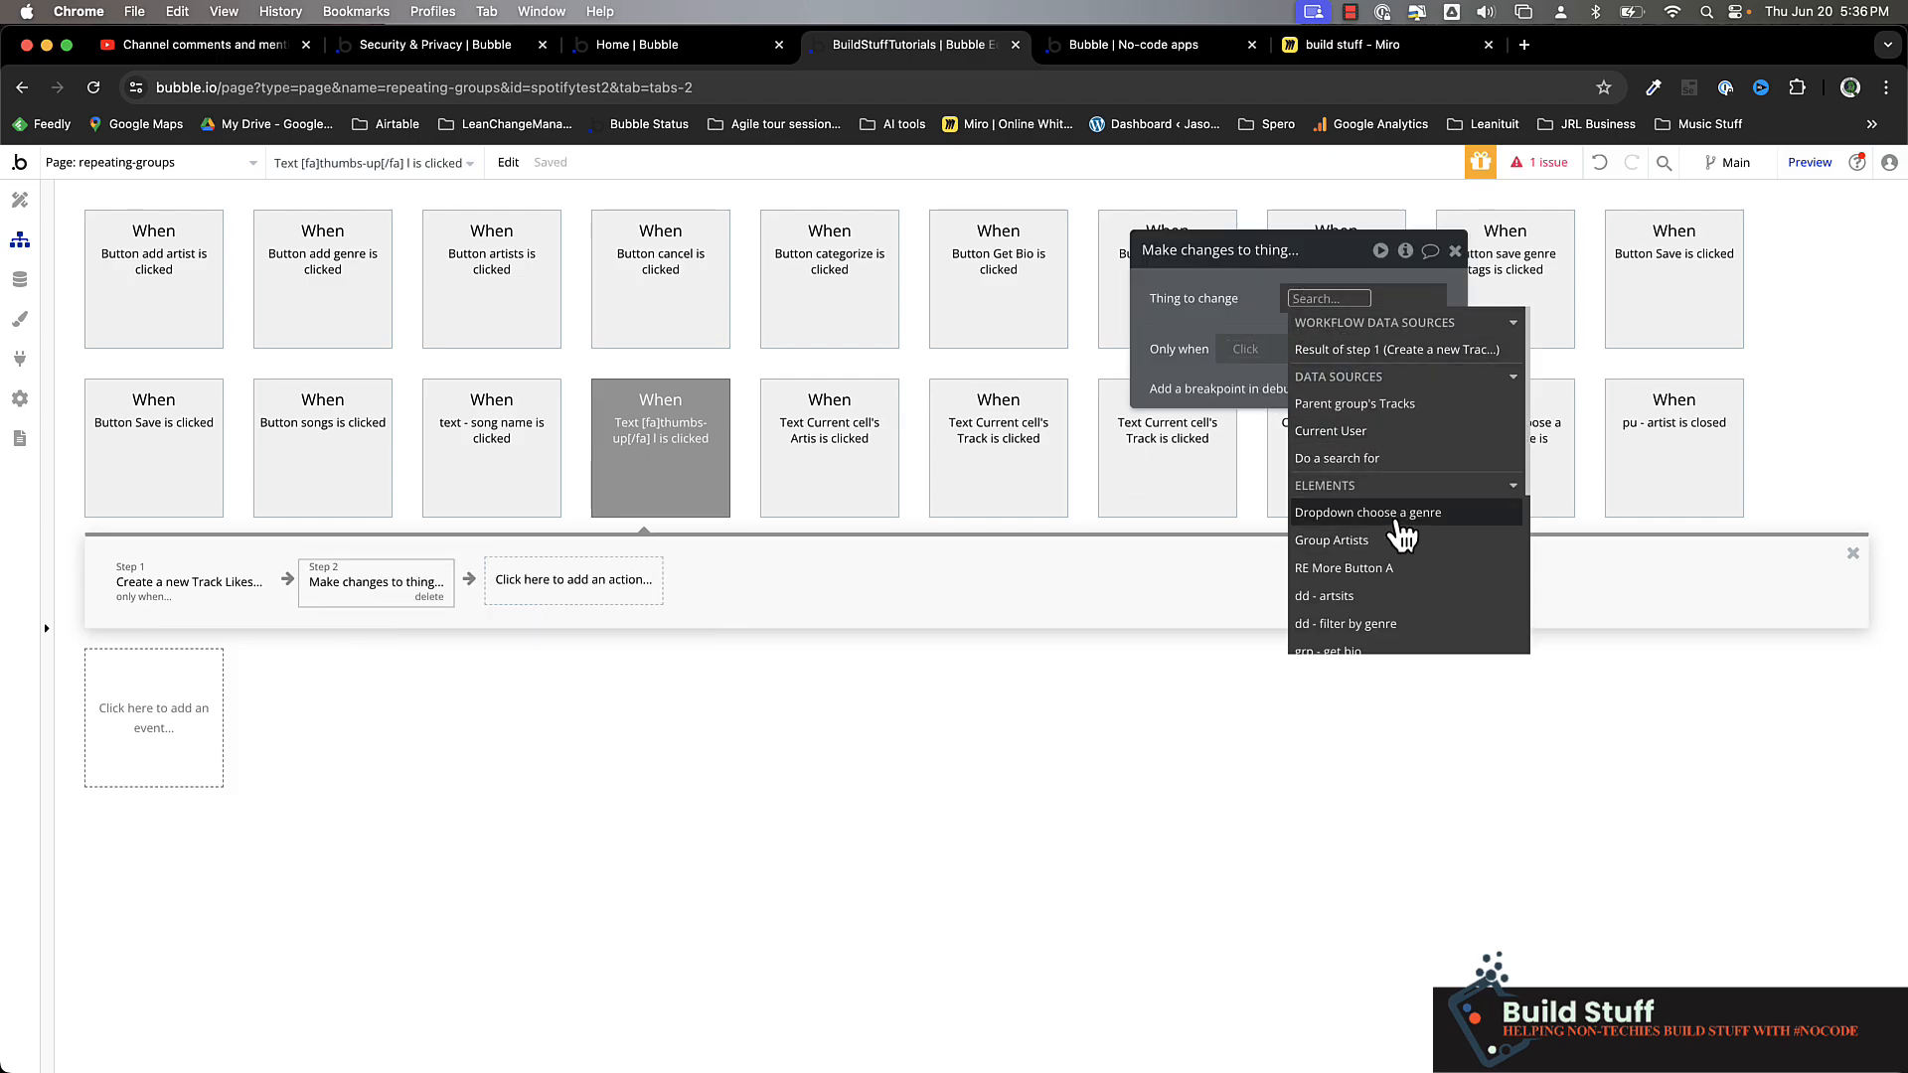
pyautogui.click(1381, 403)
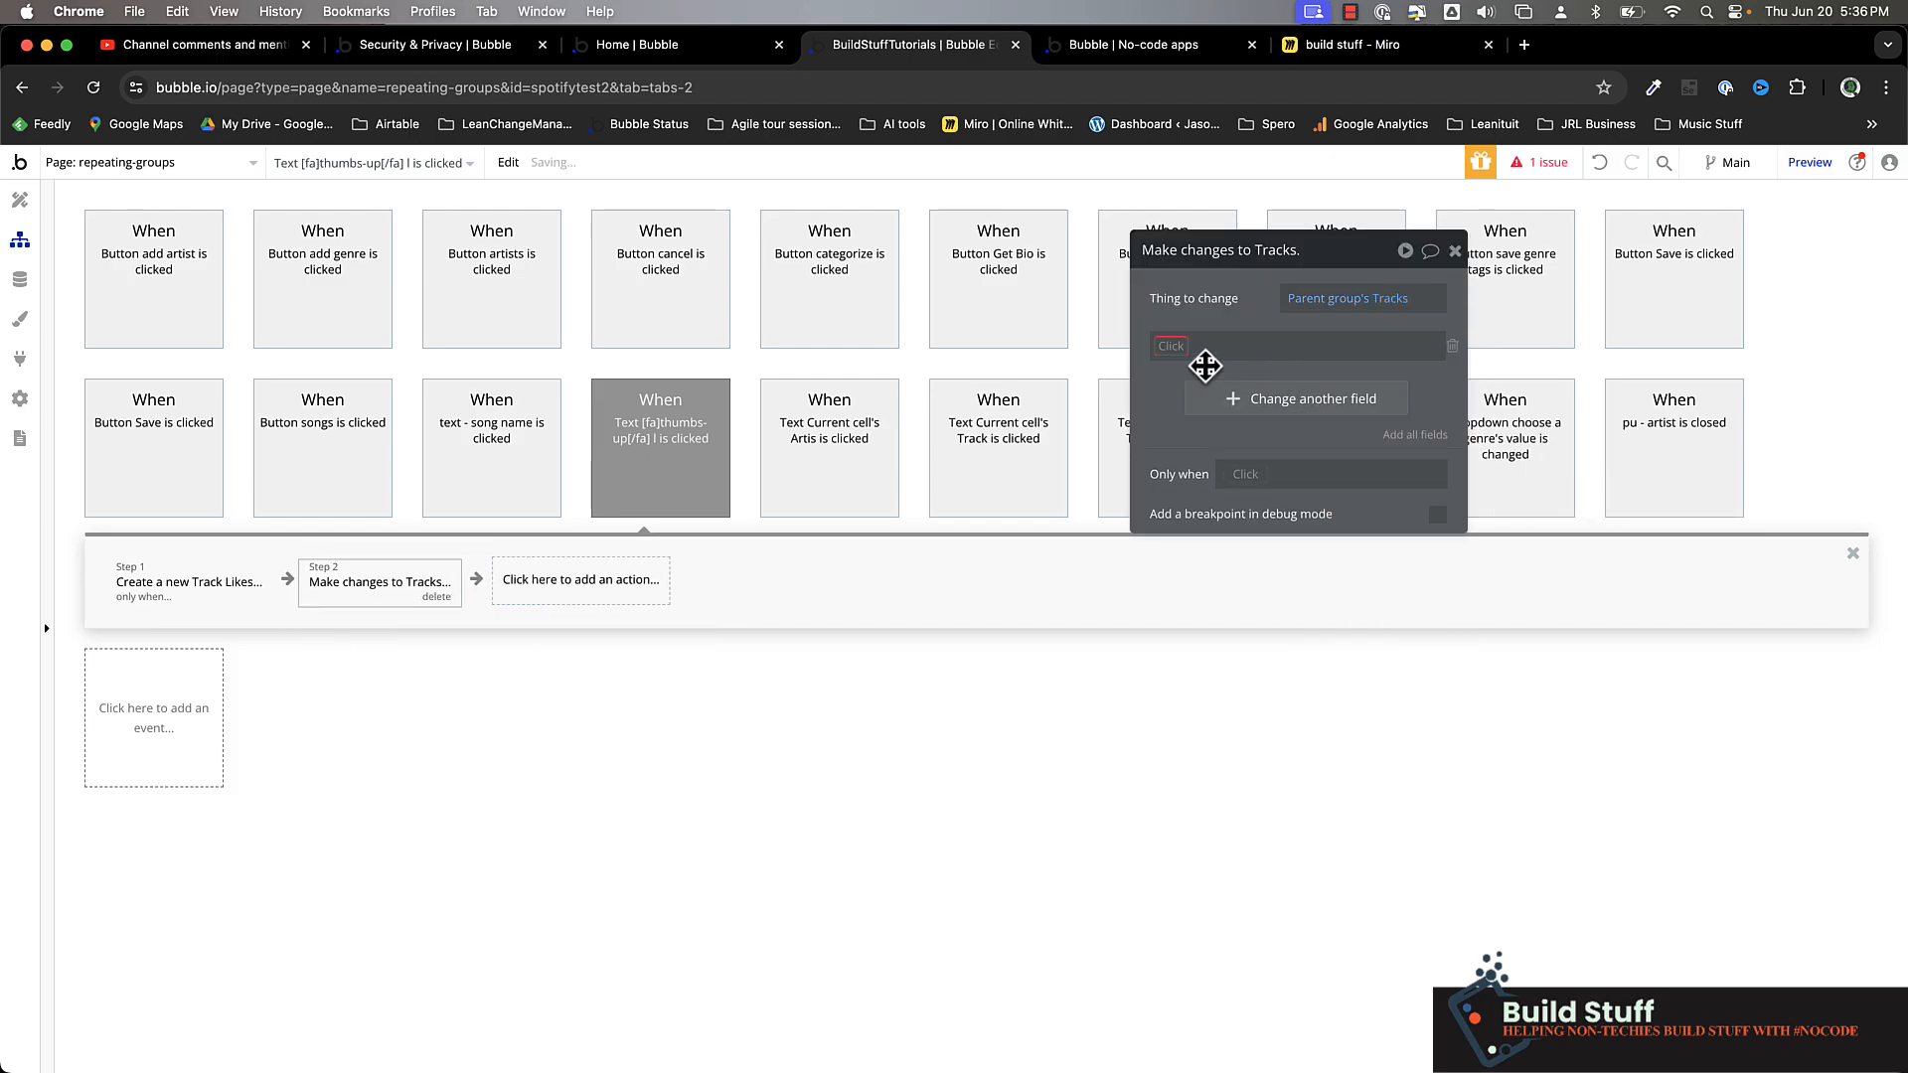
# Set the Tracks change to add Result of step 1 to the Track Likes field
pyautogui.click(1197, 368)
pyautogui.click(1236, 399)
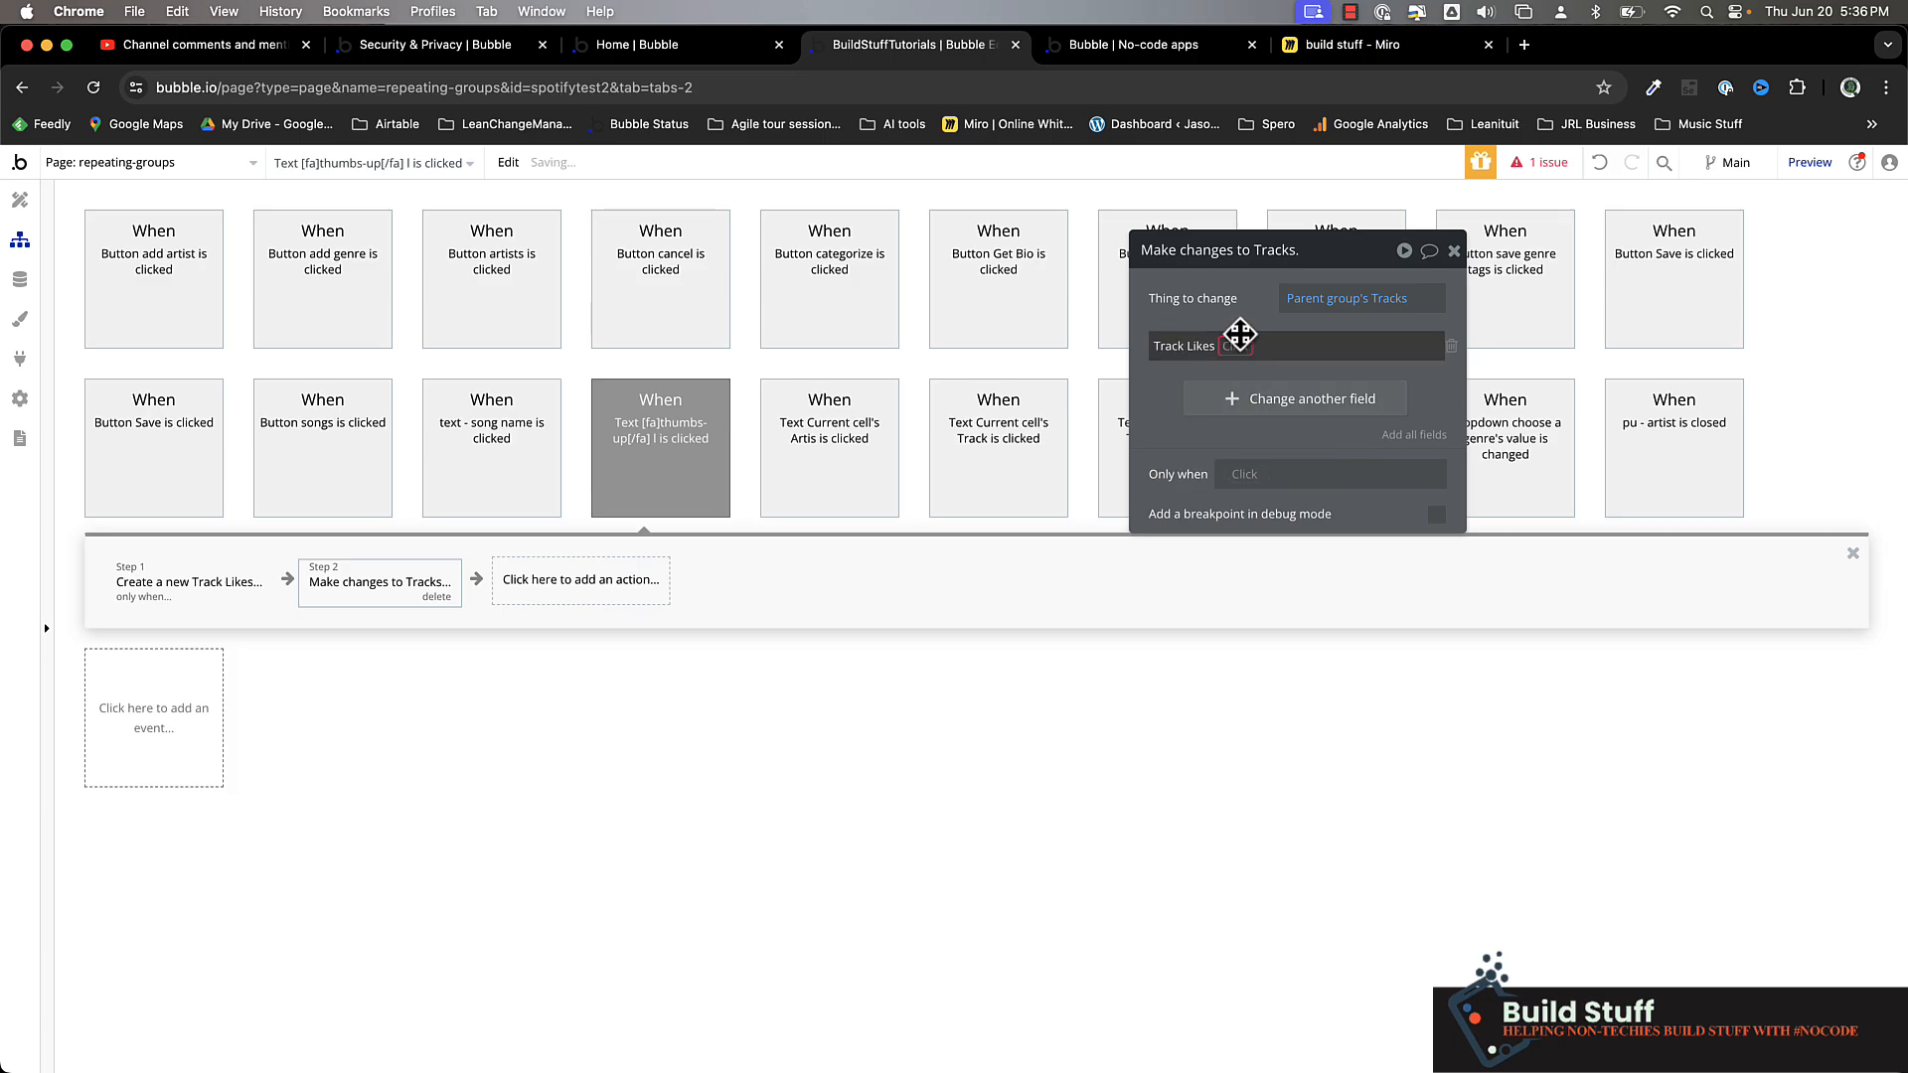
pyautogui.click(1237, 345)
pyautogui.click(1235, 370)
pyautogui.click(1267, 344)
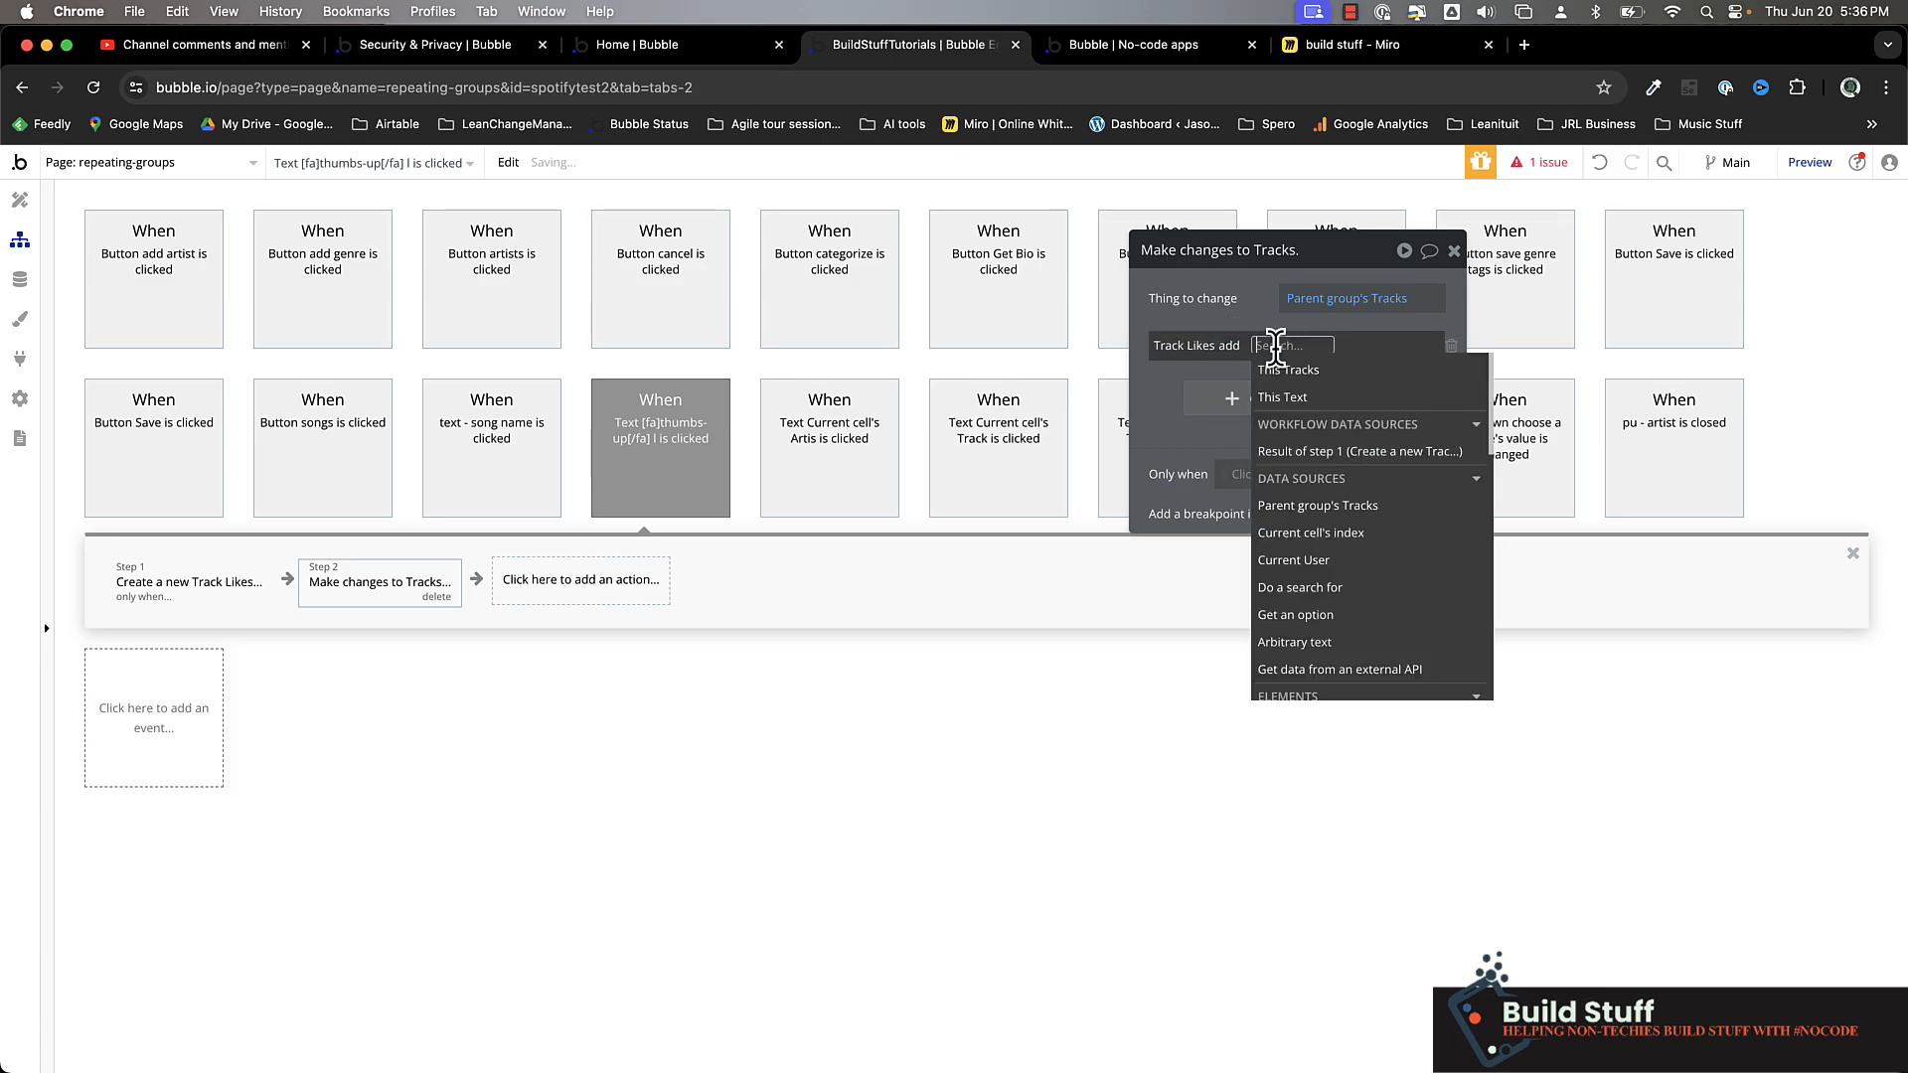
pyautogui.click(1347, 473)
pyautogui.click(1246, 305)
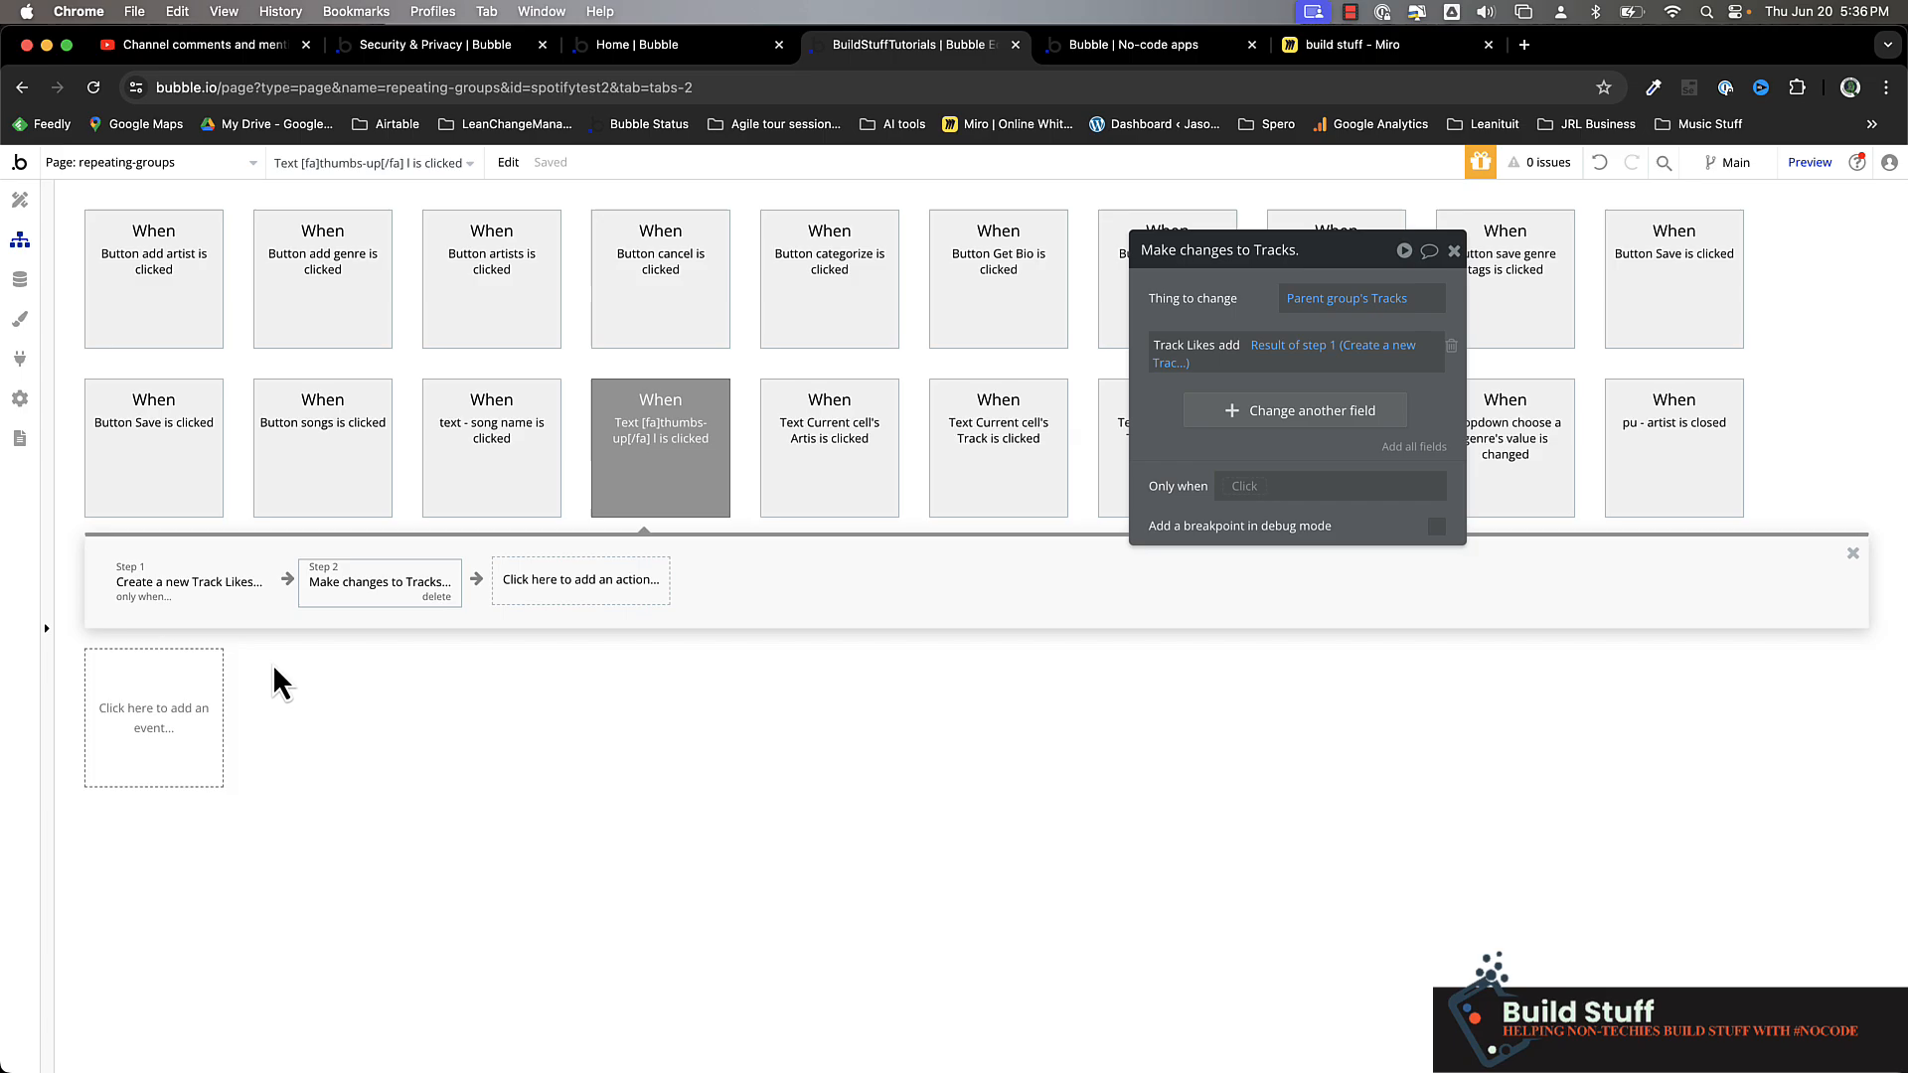
# Reload the app preview and test the like on the Bright Eyes track
pyautogui.click(1117, 50)
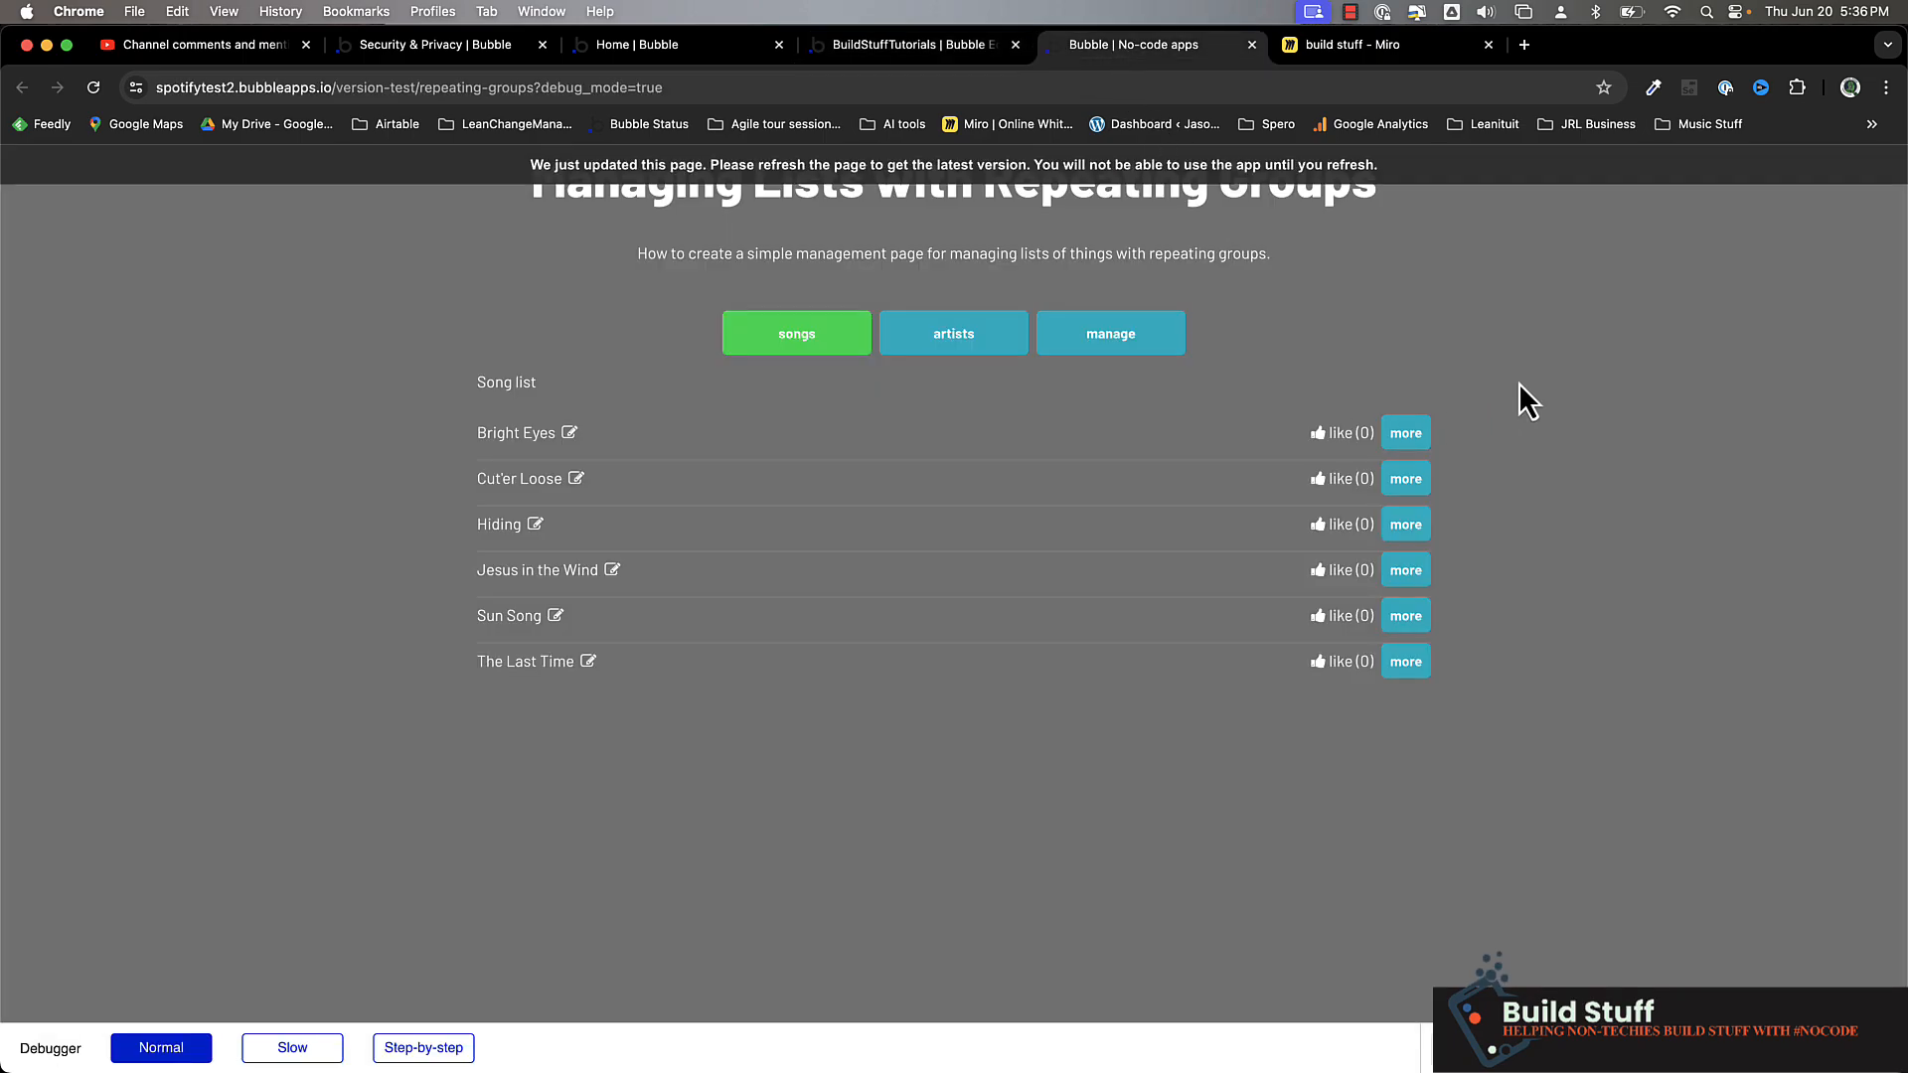
pyautogui.press('super+r')
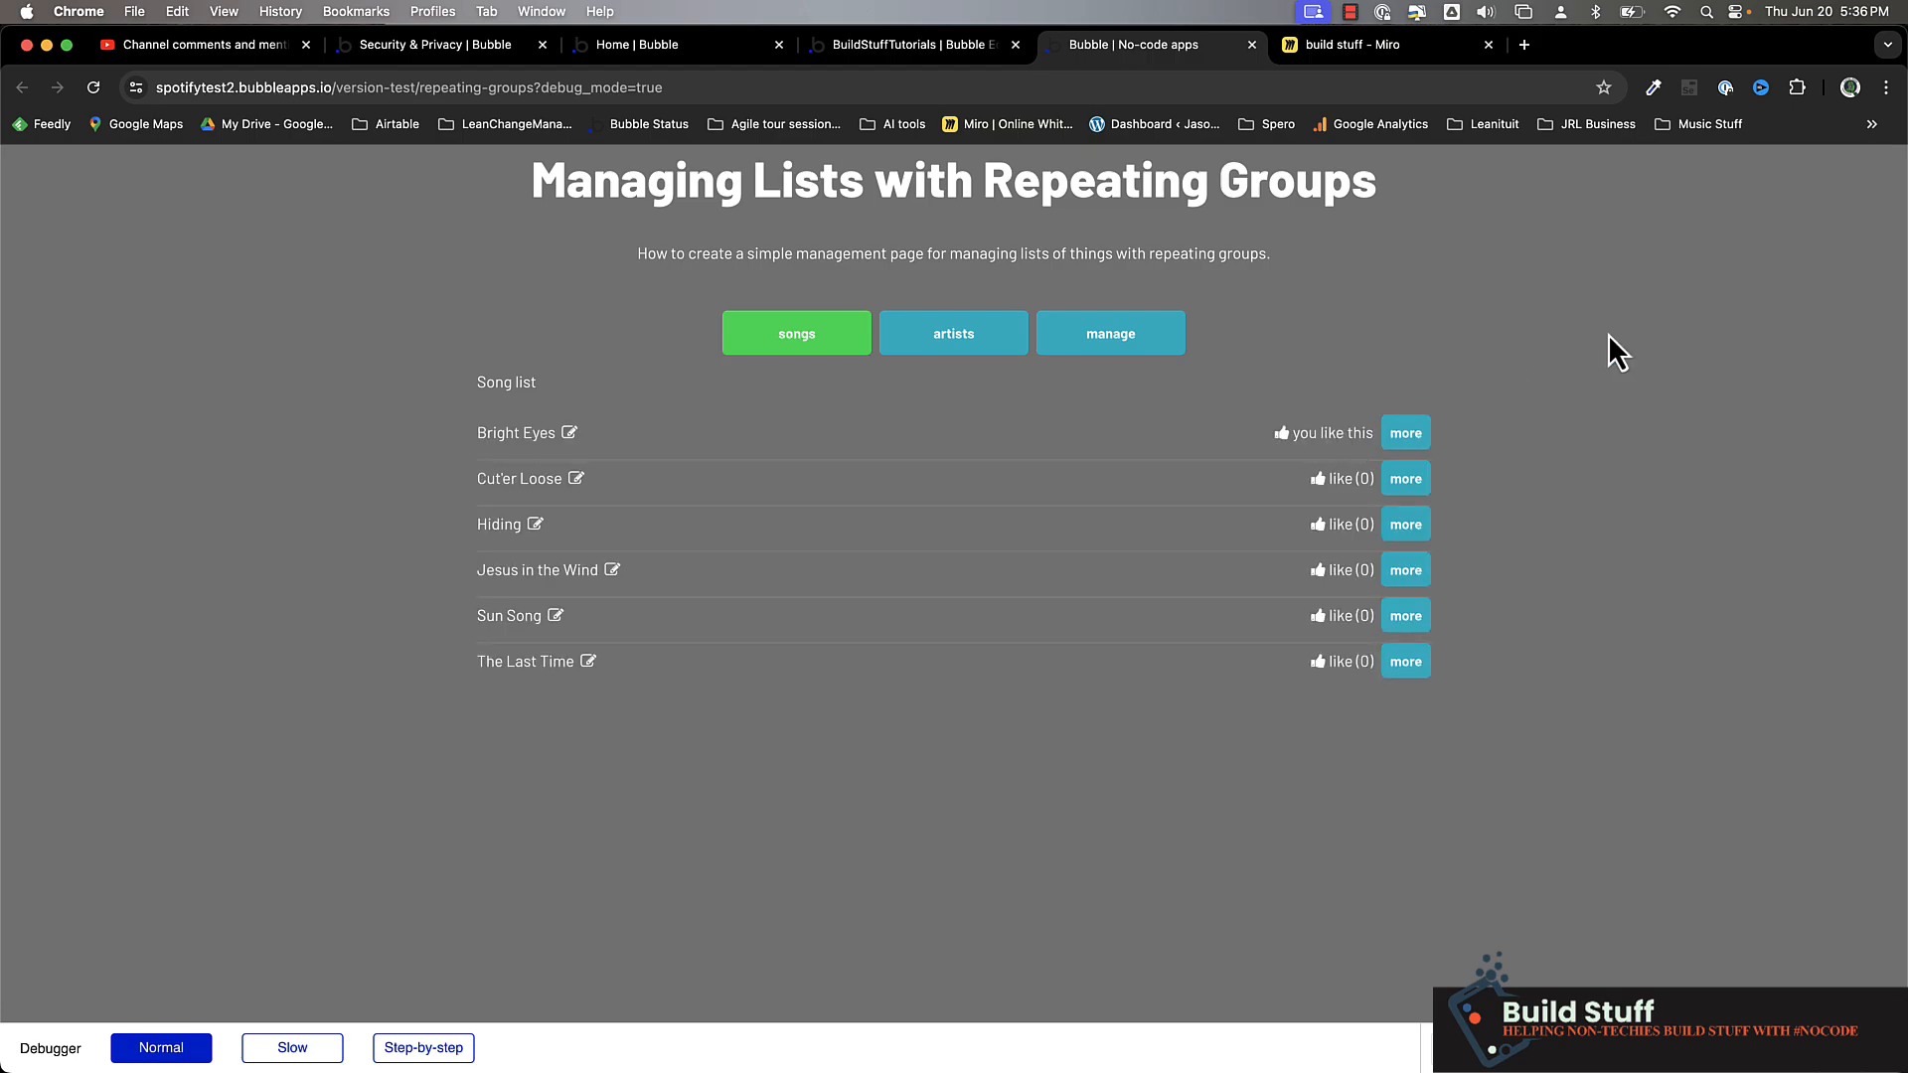
pyautogui.hotkey('ctrl', 'shift', 'Tab')
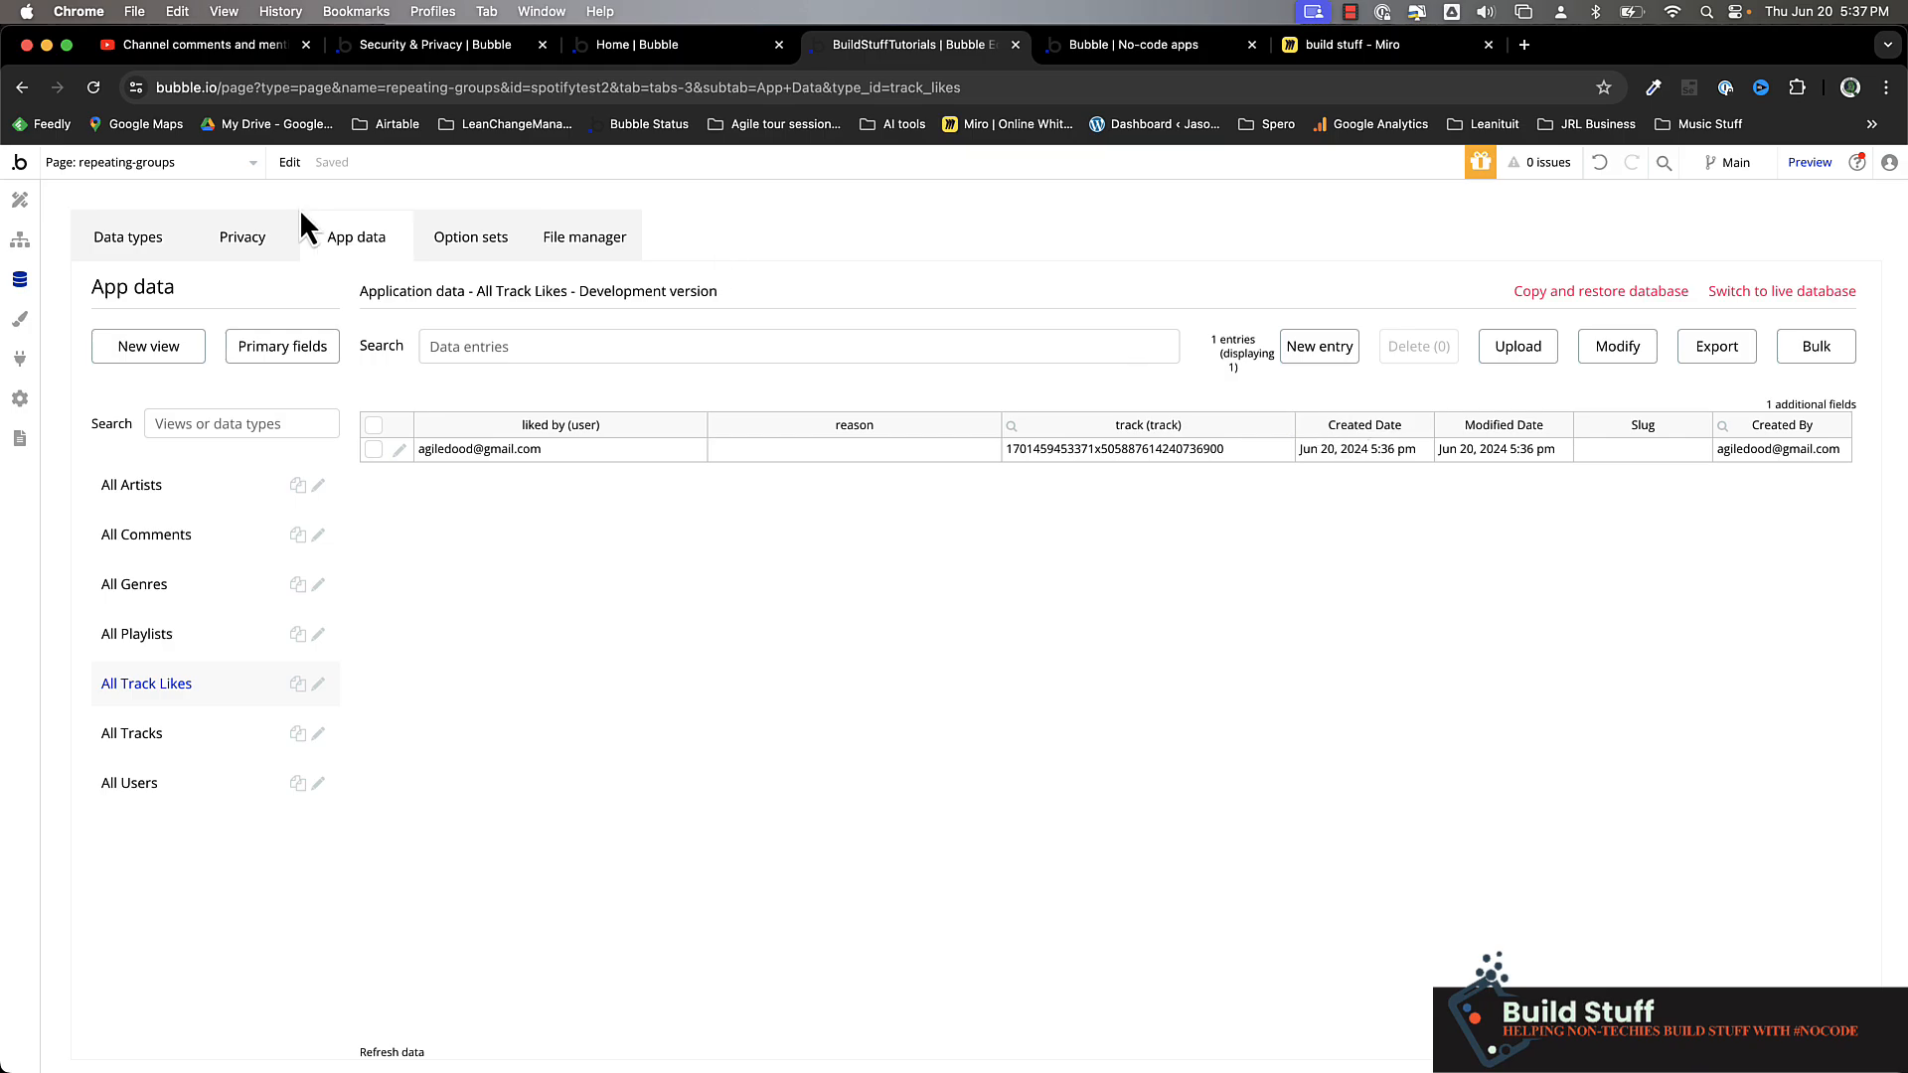
# Return to the thumbs-up workflow and add a Terminate this workflow action as step 3
pyautogui.click(19, 239)
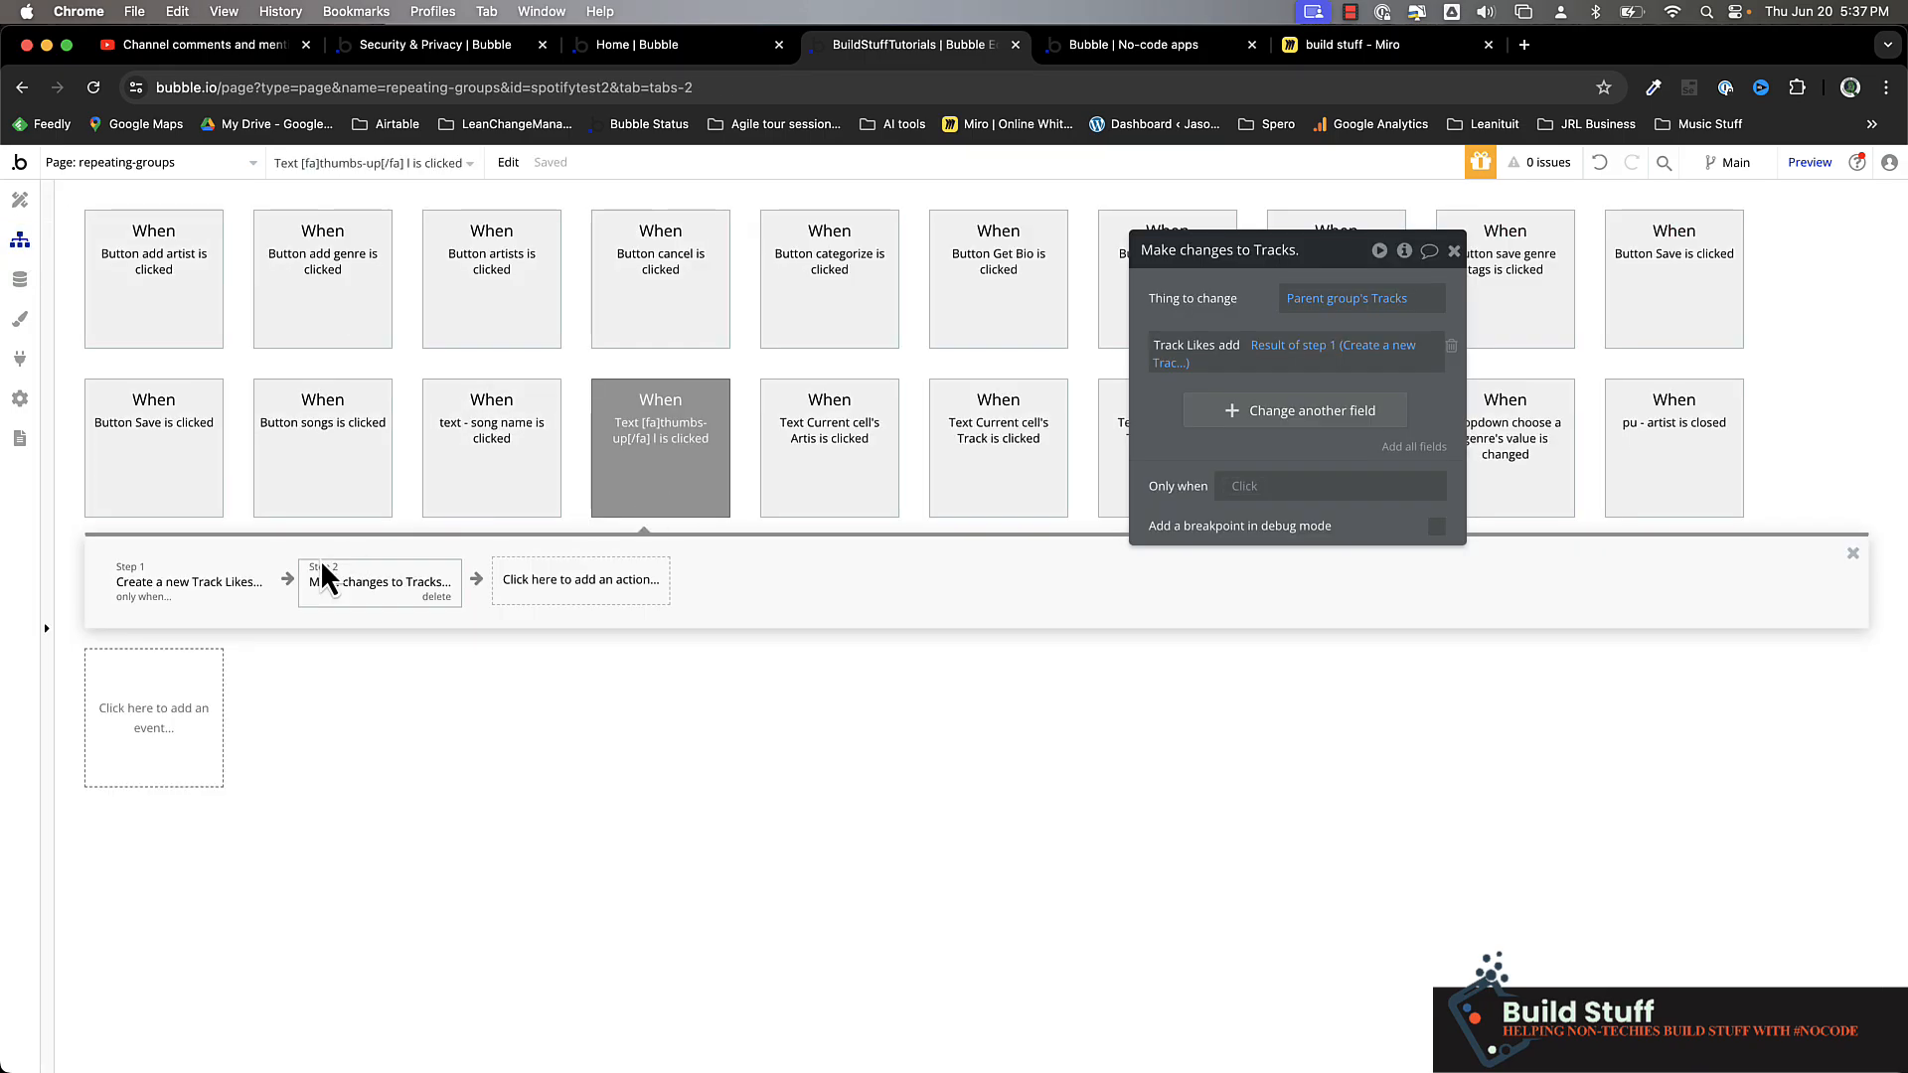
pyautogui.click(596, 595)
pyautogui.write('term')
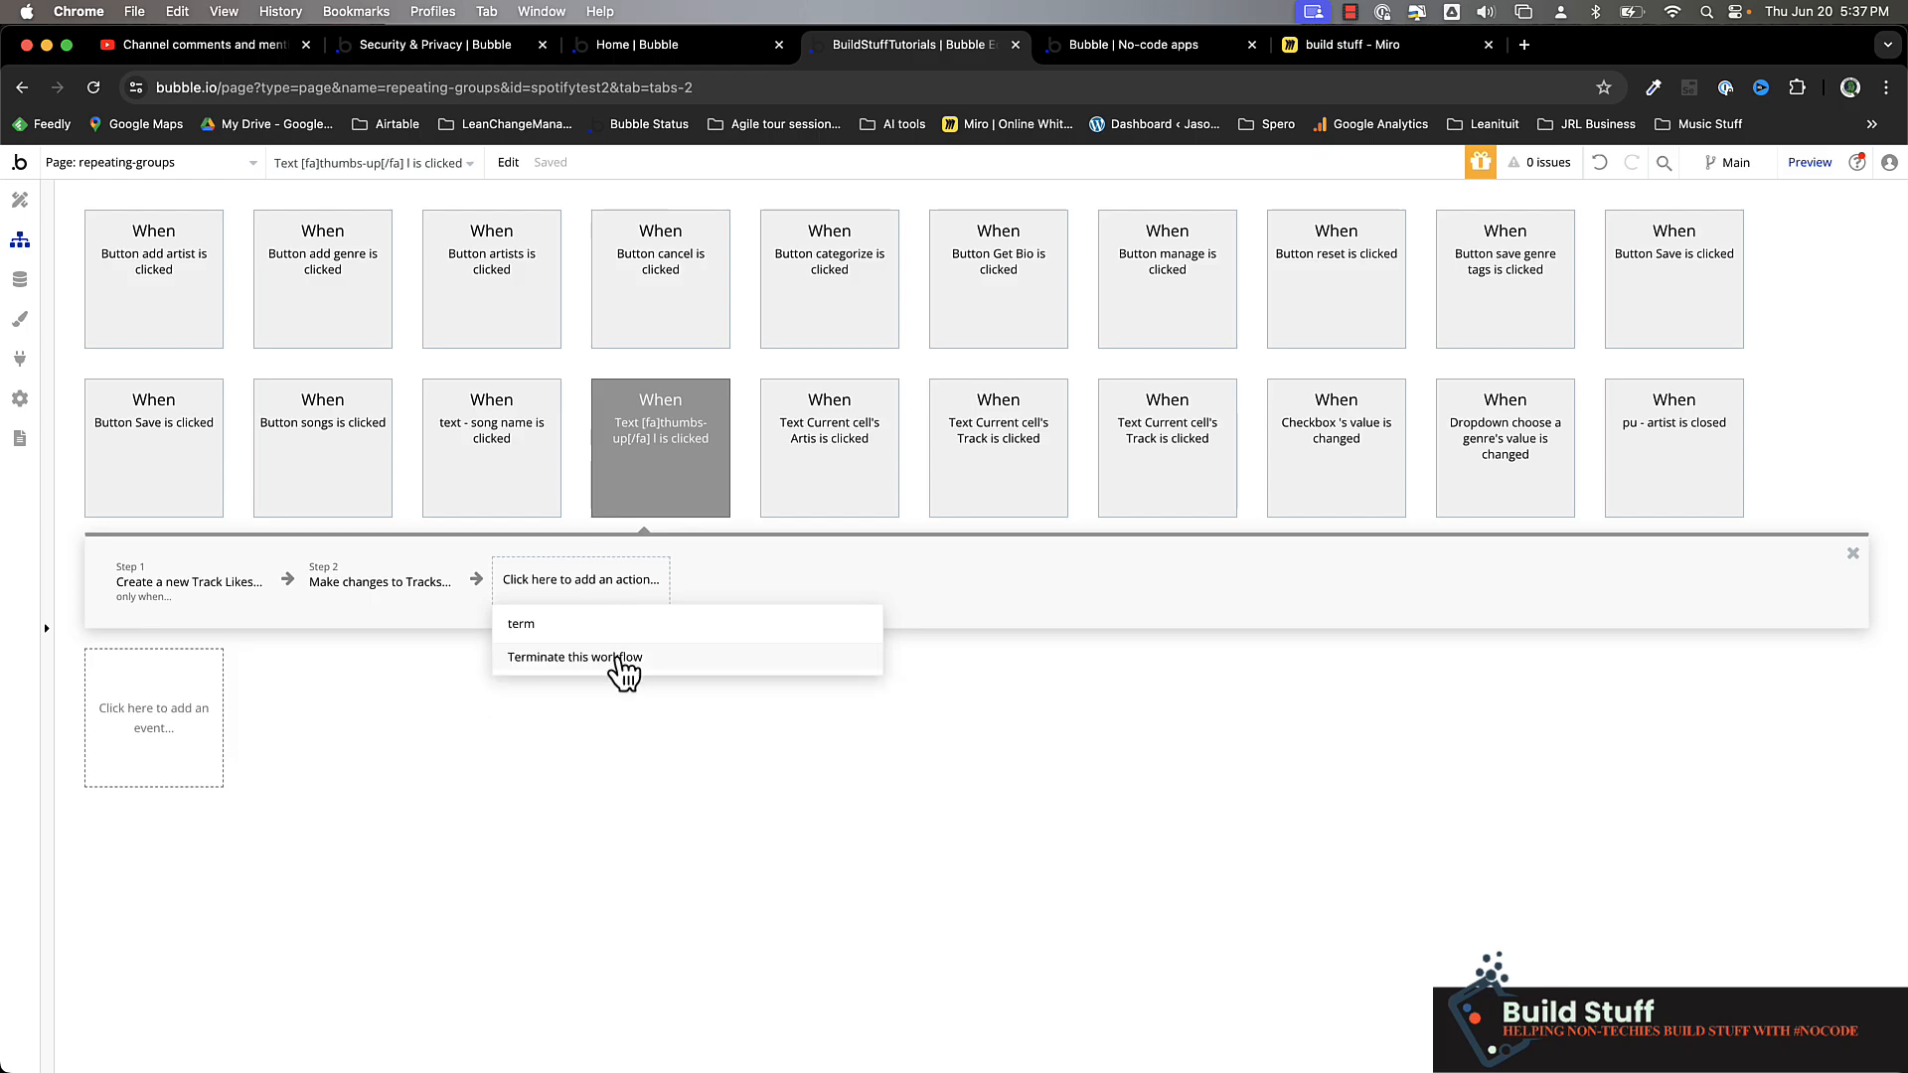
pyautogui.click(623, 659)
# Make the terminate action run only when Result of step 1 is not empty
pyautogui.click(1244, 324)
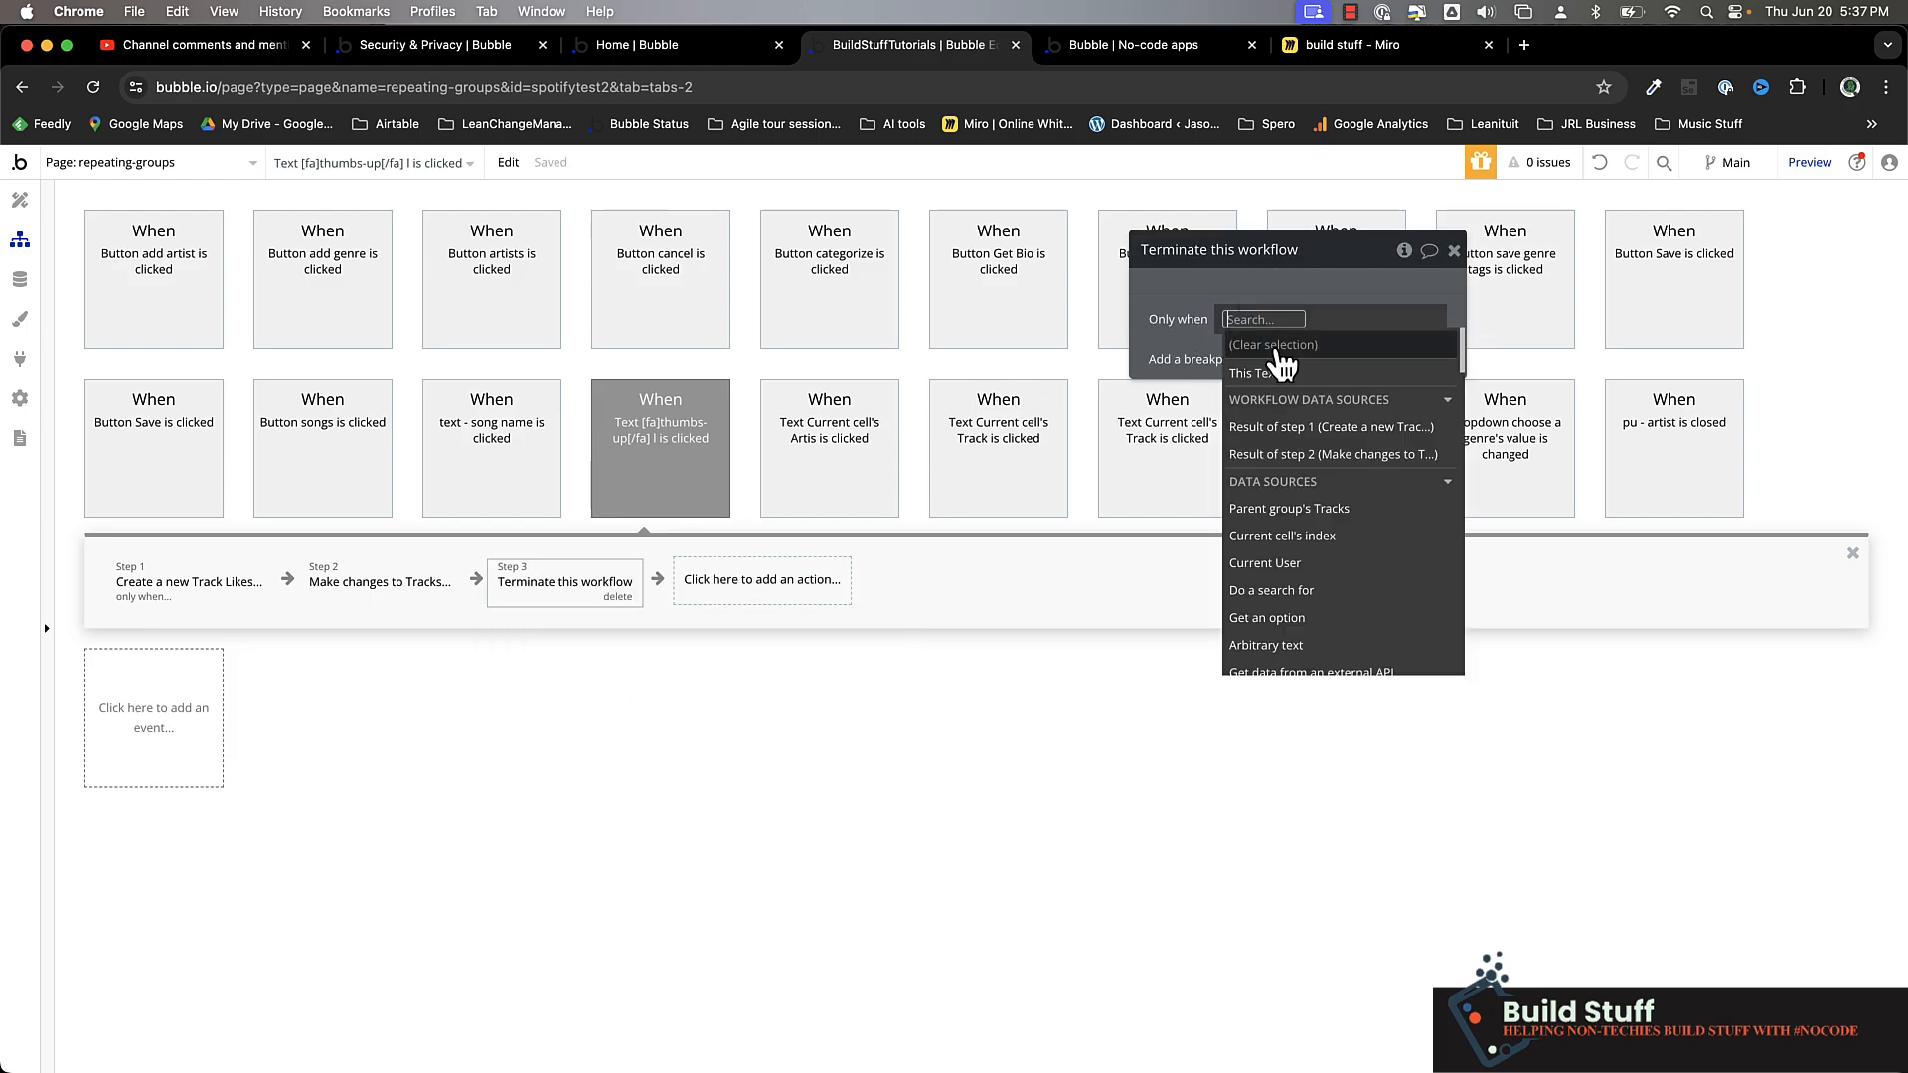
pyautogui.click(1407, 429)
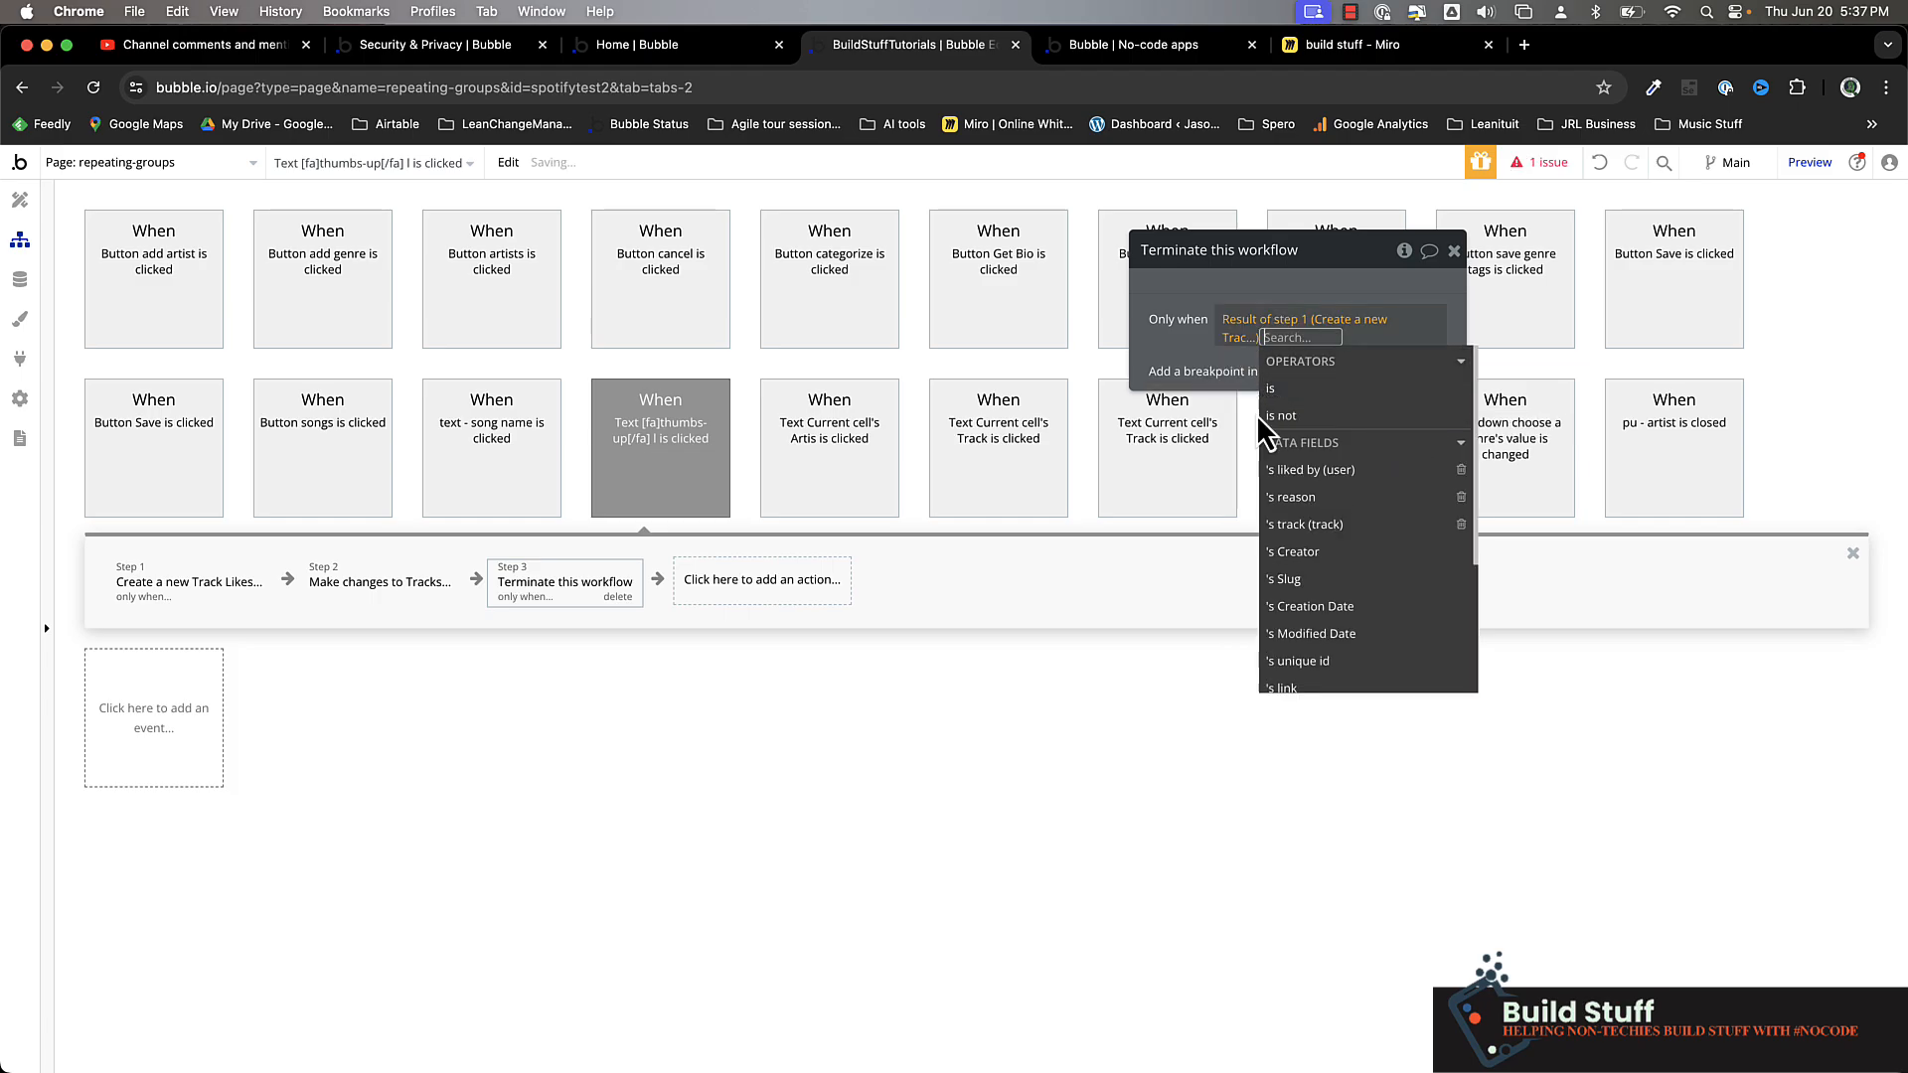
pyautogui.write('is not')
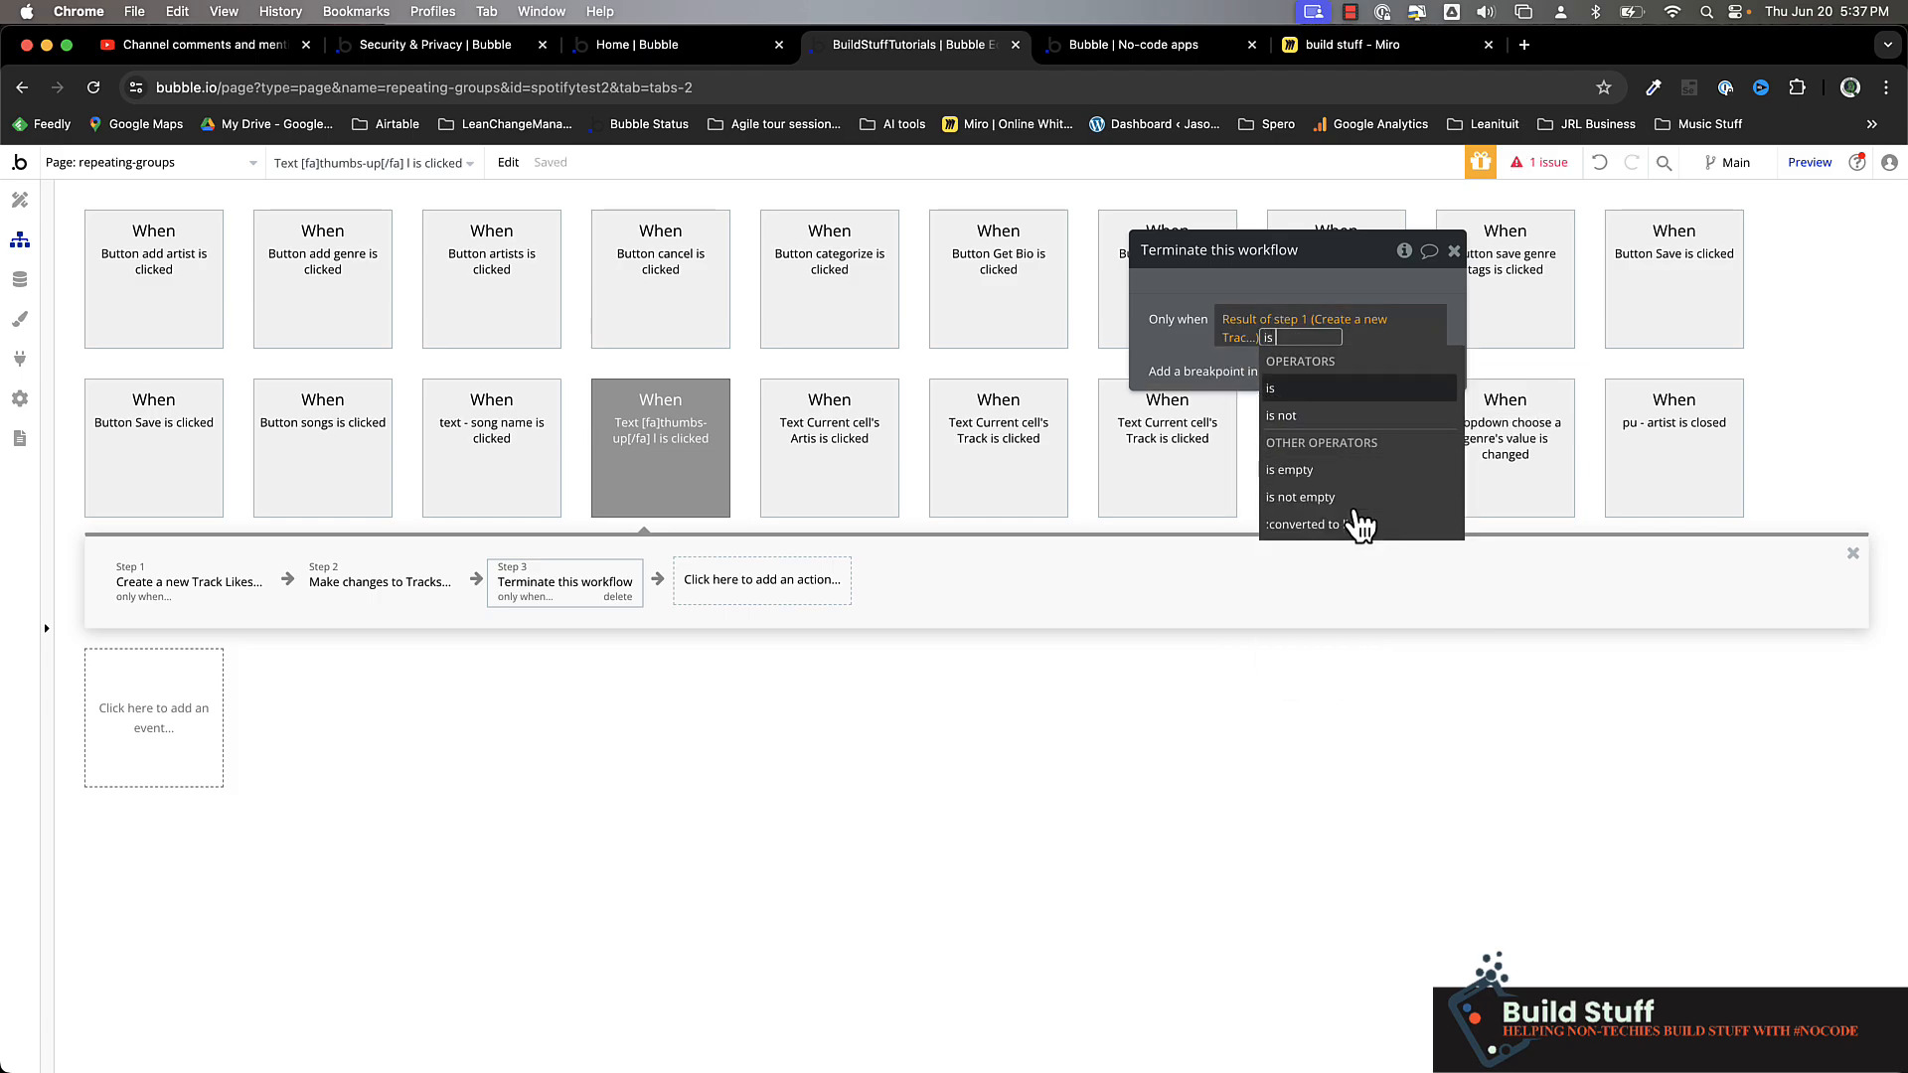
pyautogui.click(1317, 441)
pyautogui.click(1161, 336)
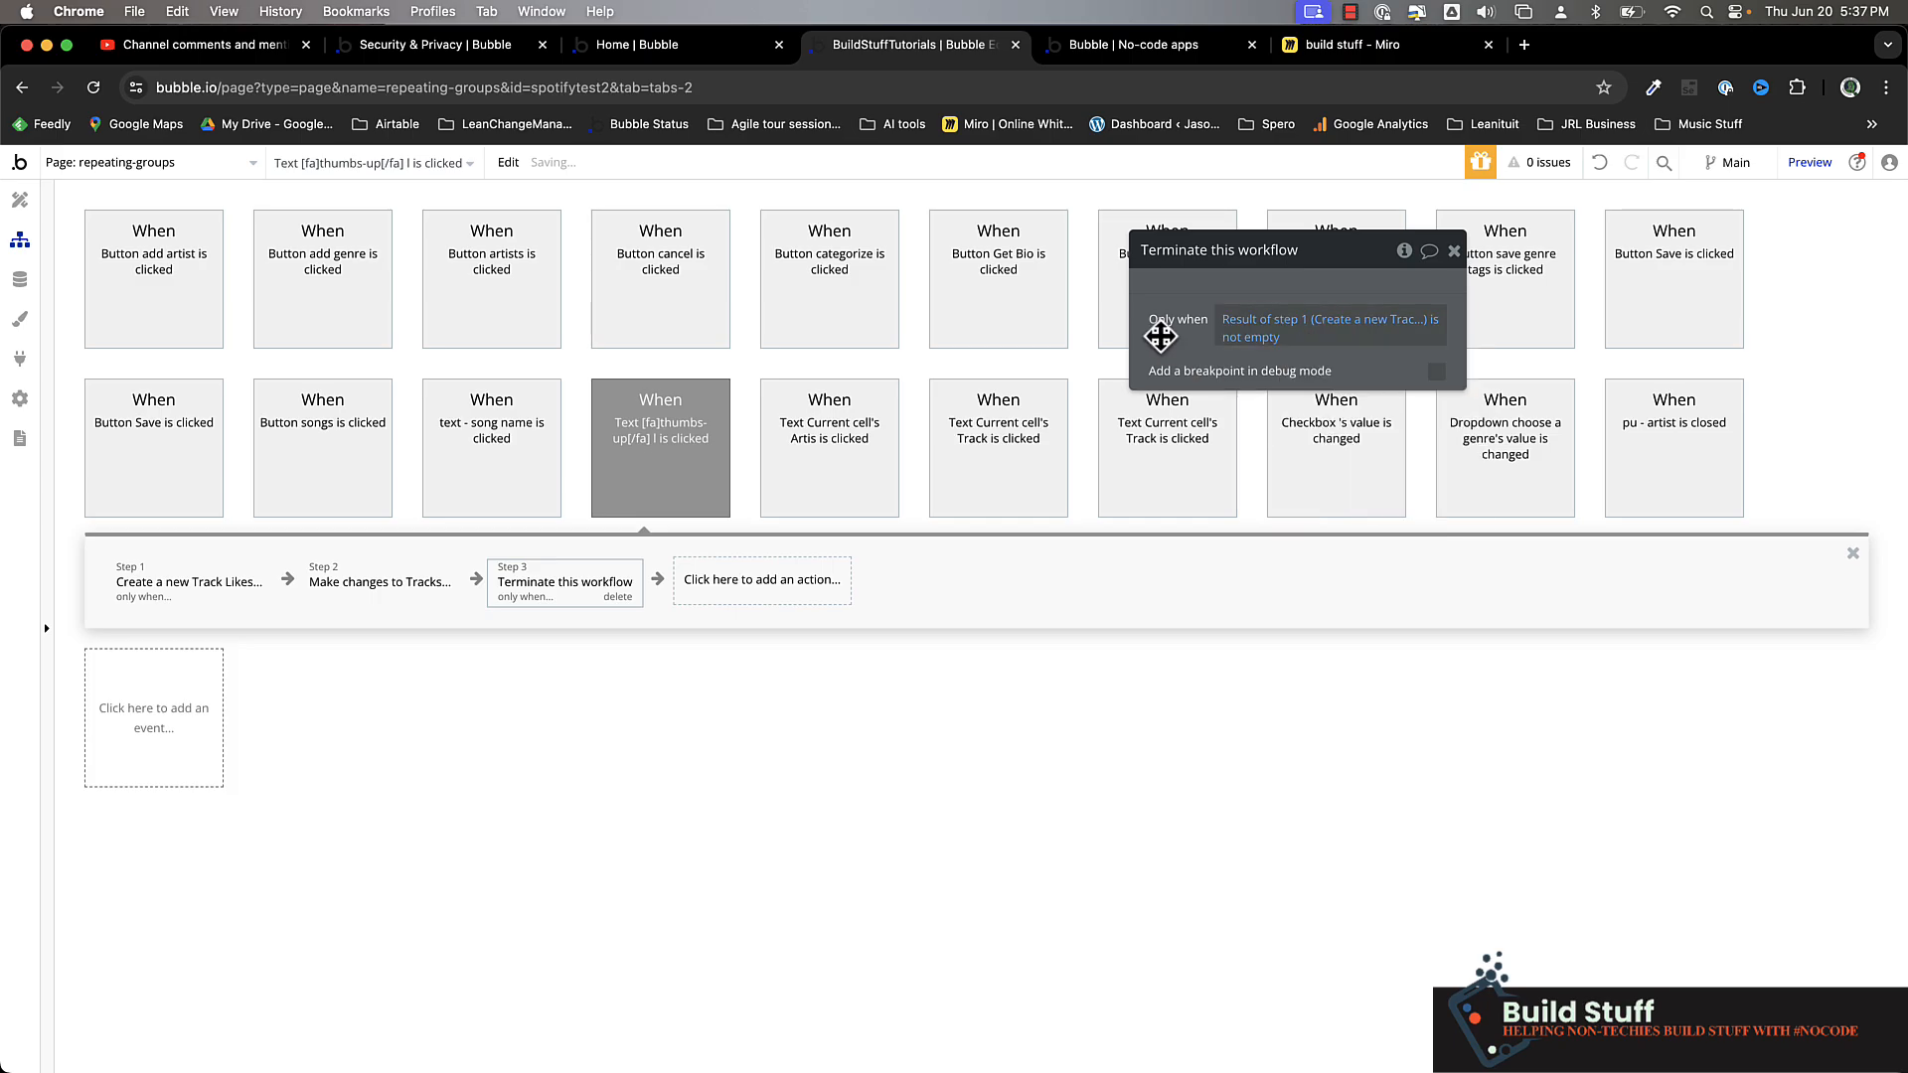
# Make the step 2 Tracks change run only when Result of step 1 is not empty
pyautogui.hotkey('ctrl', 'Tab')
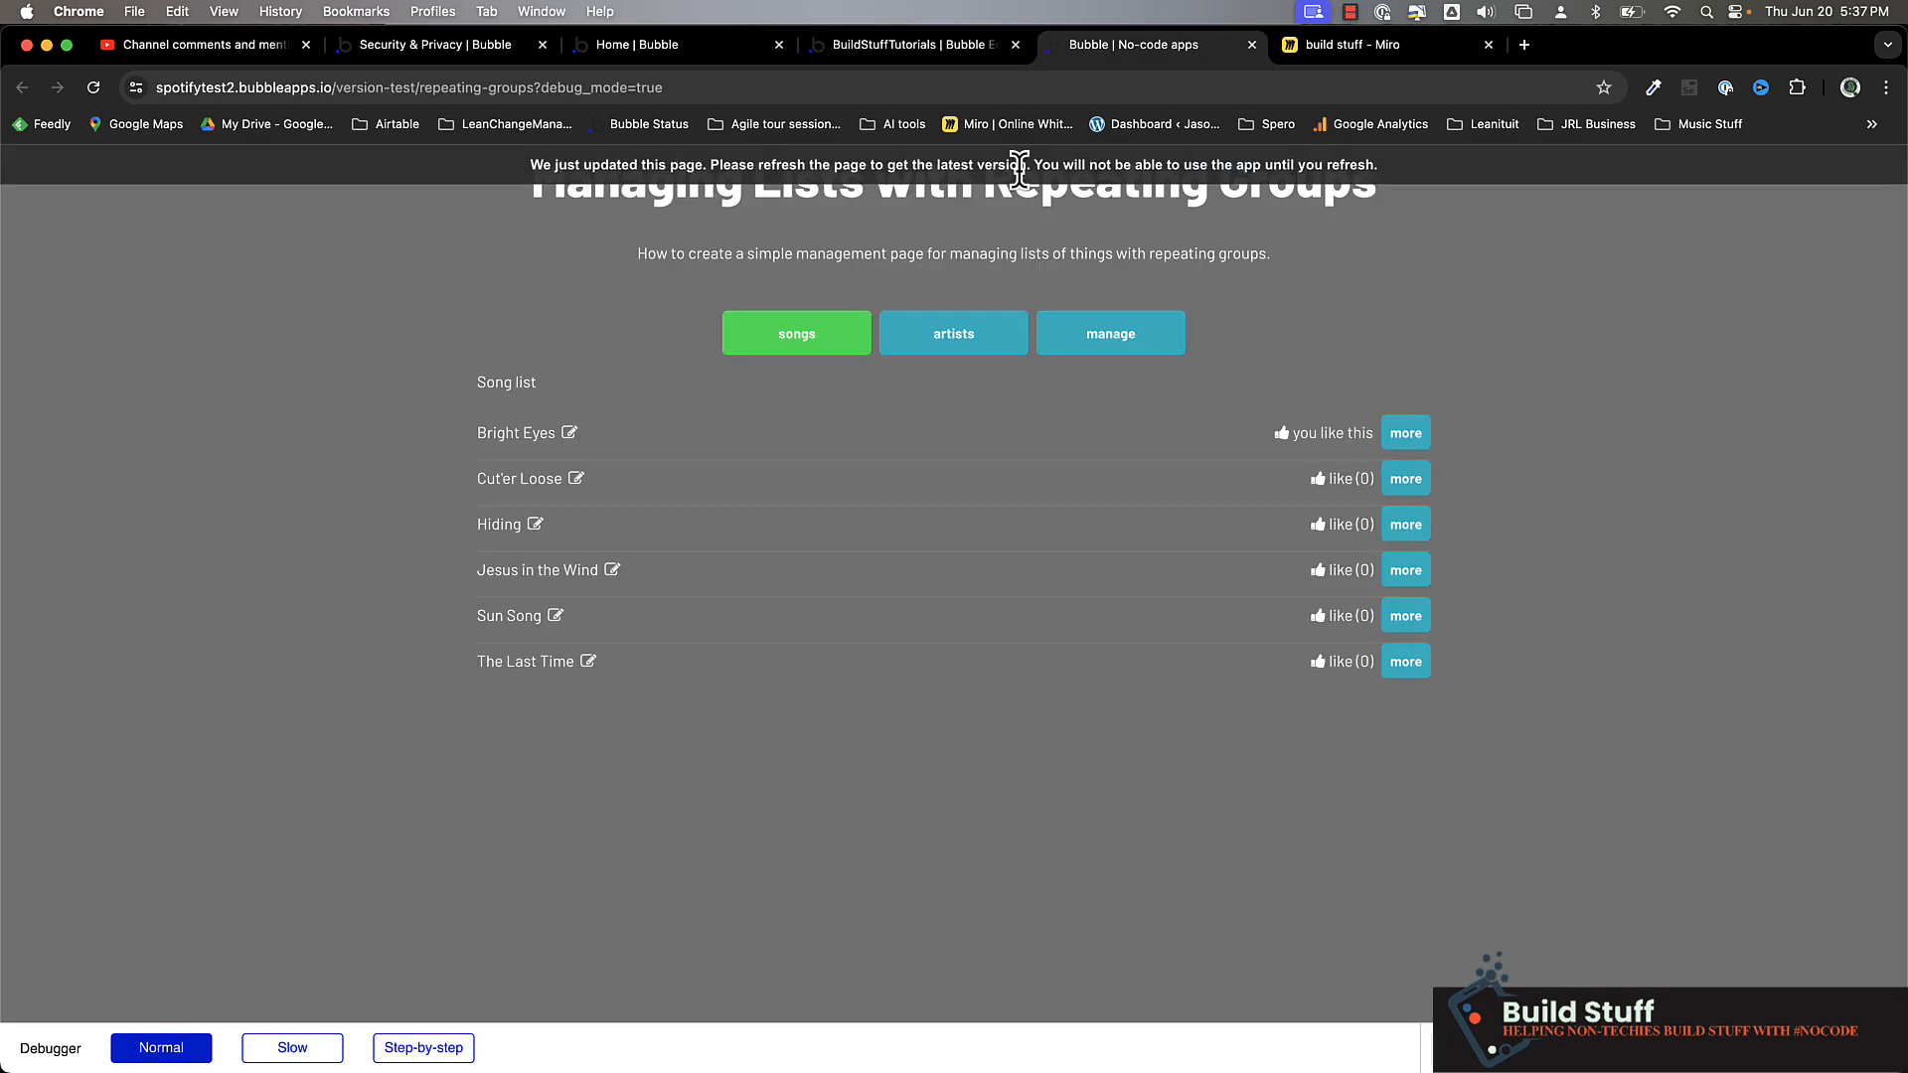
pyautogui.click(914, 44)
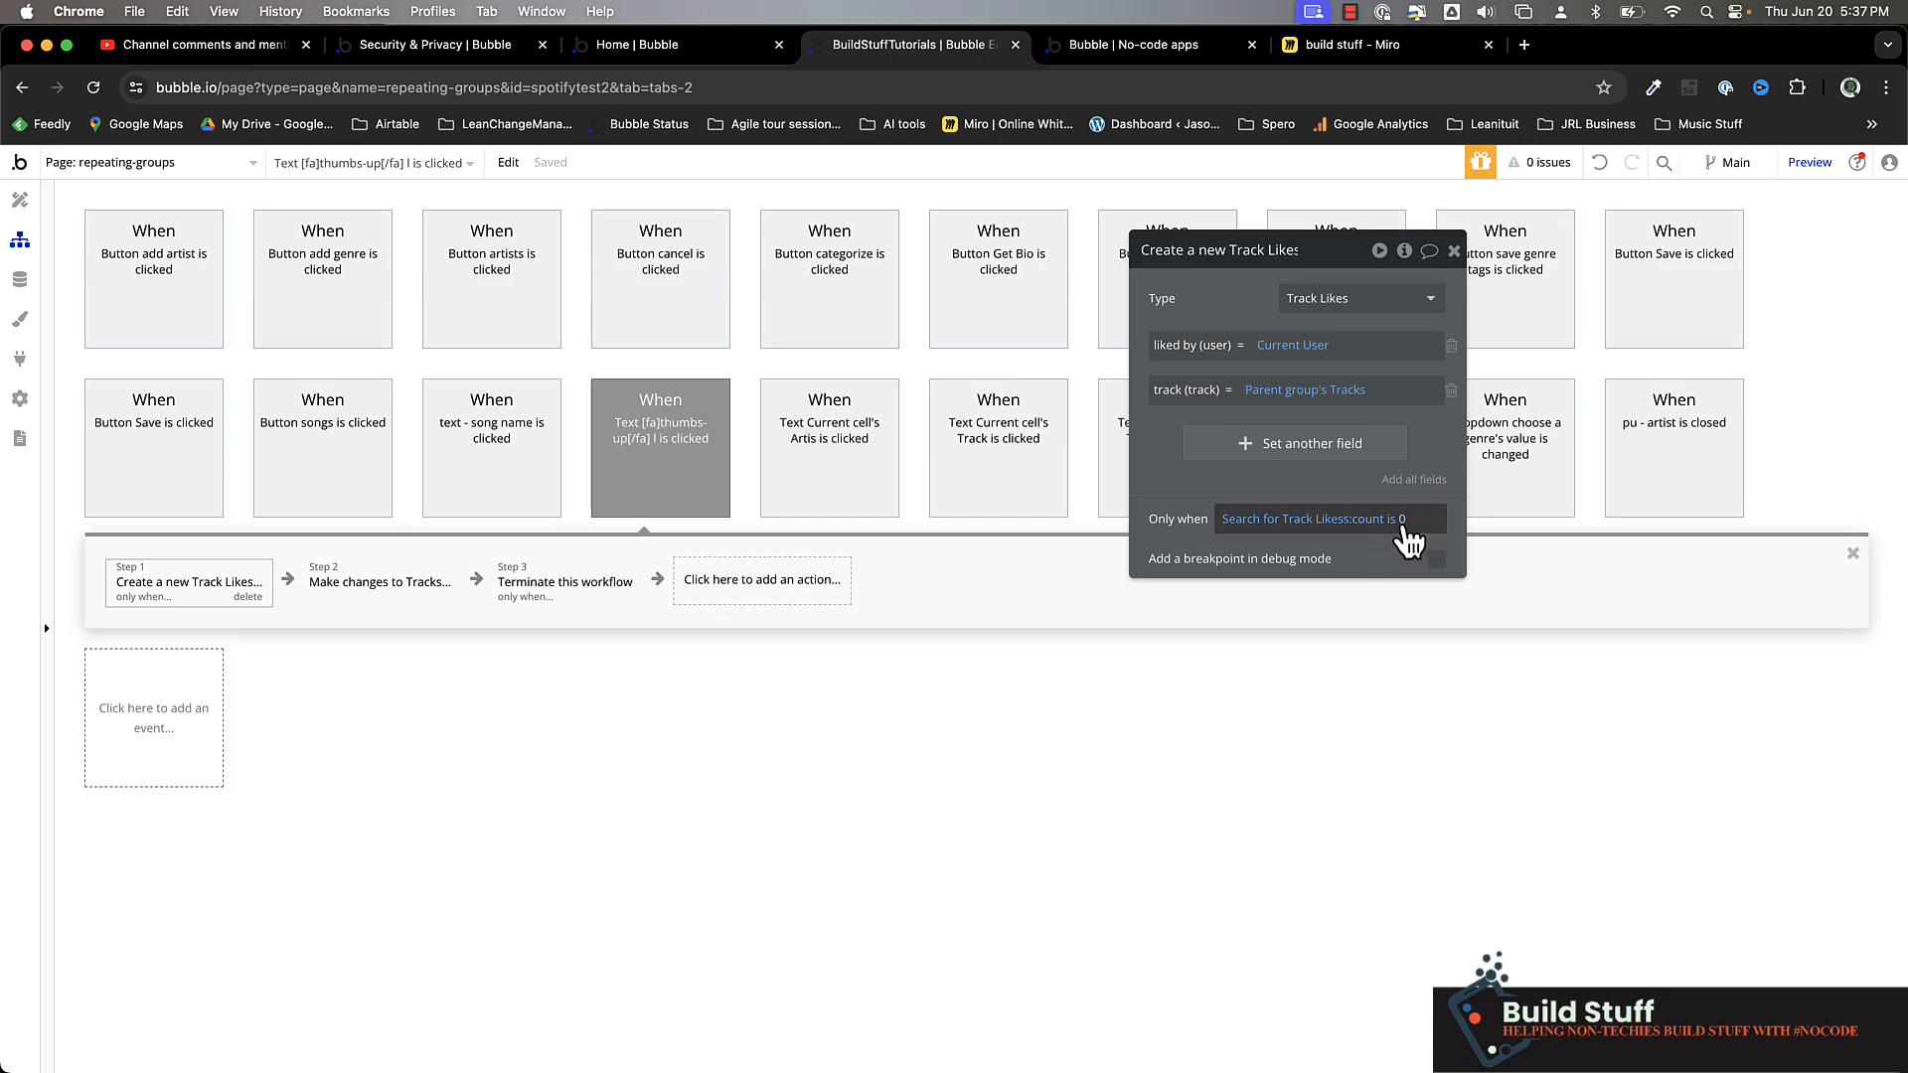
pyautogui.click(374, 608)
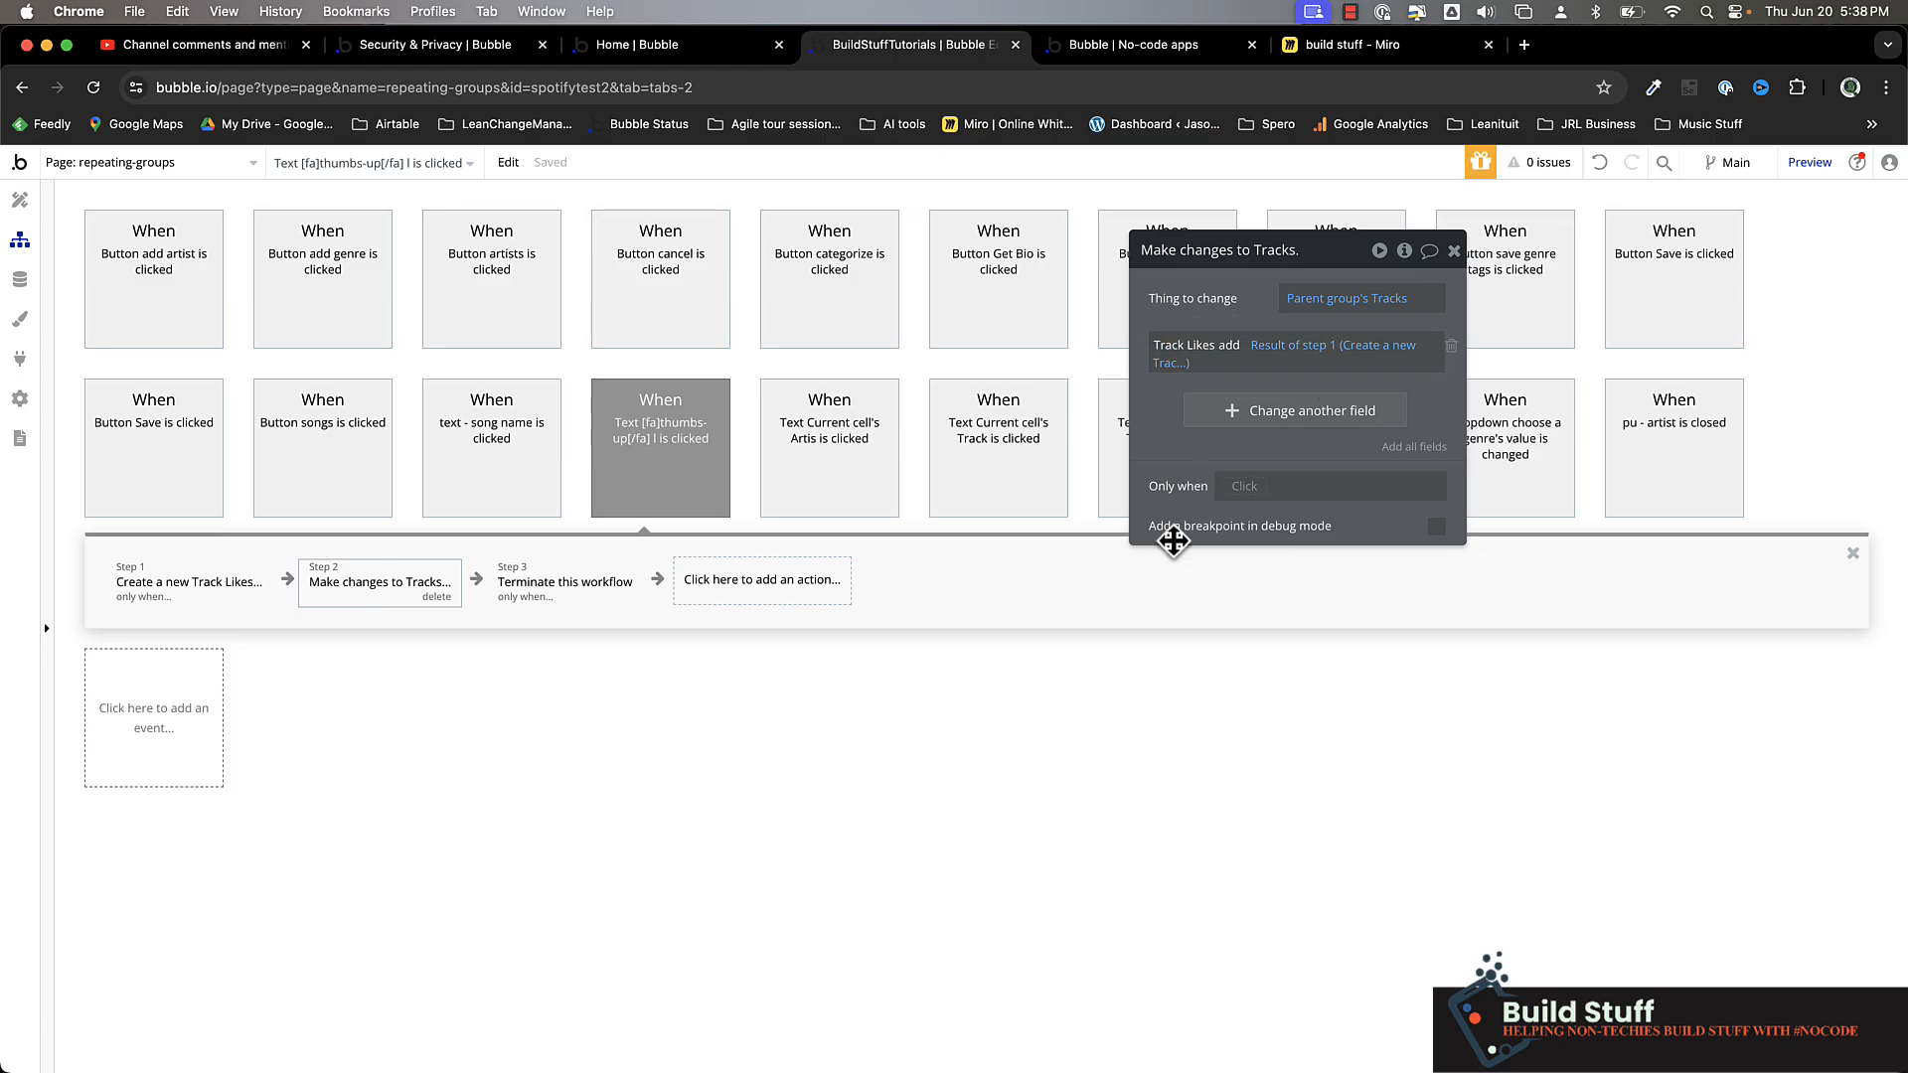
pyautogui.click(1242, 486)
pyautogui.click(1327, 598)
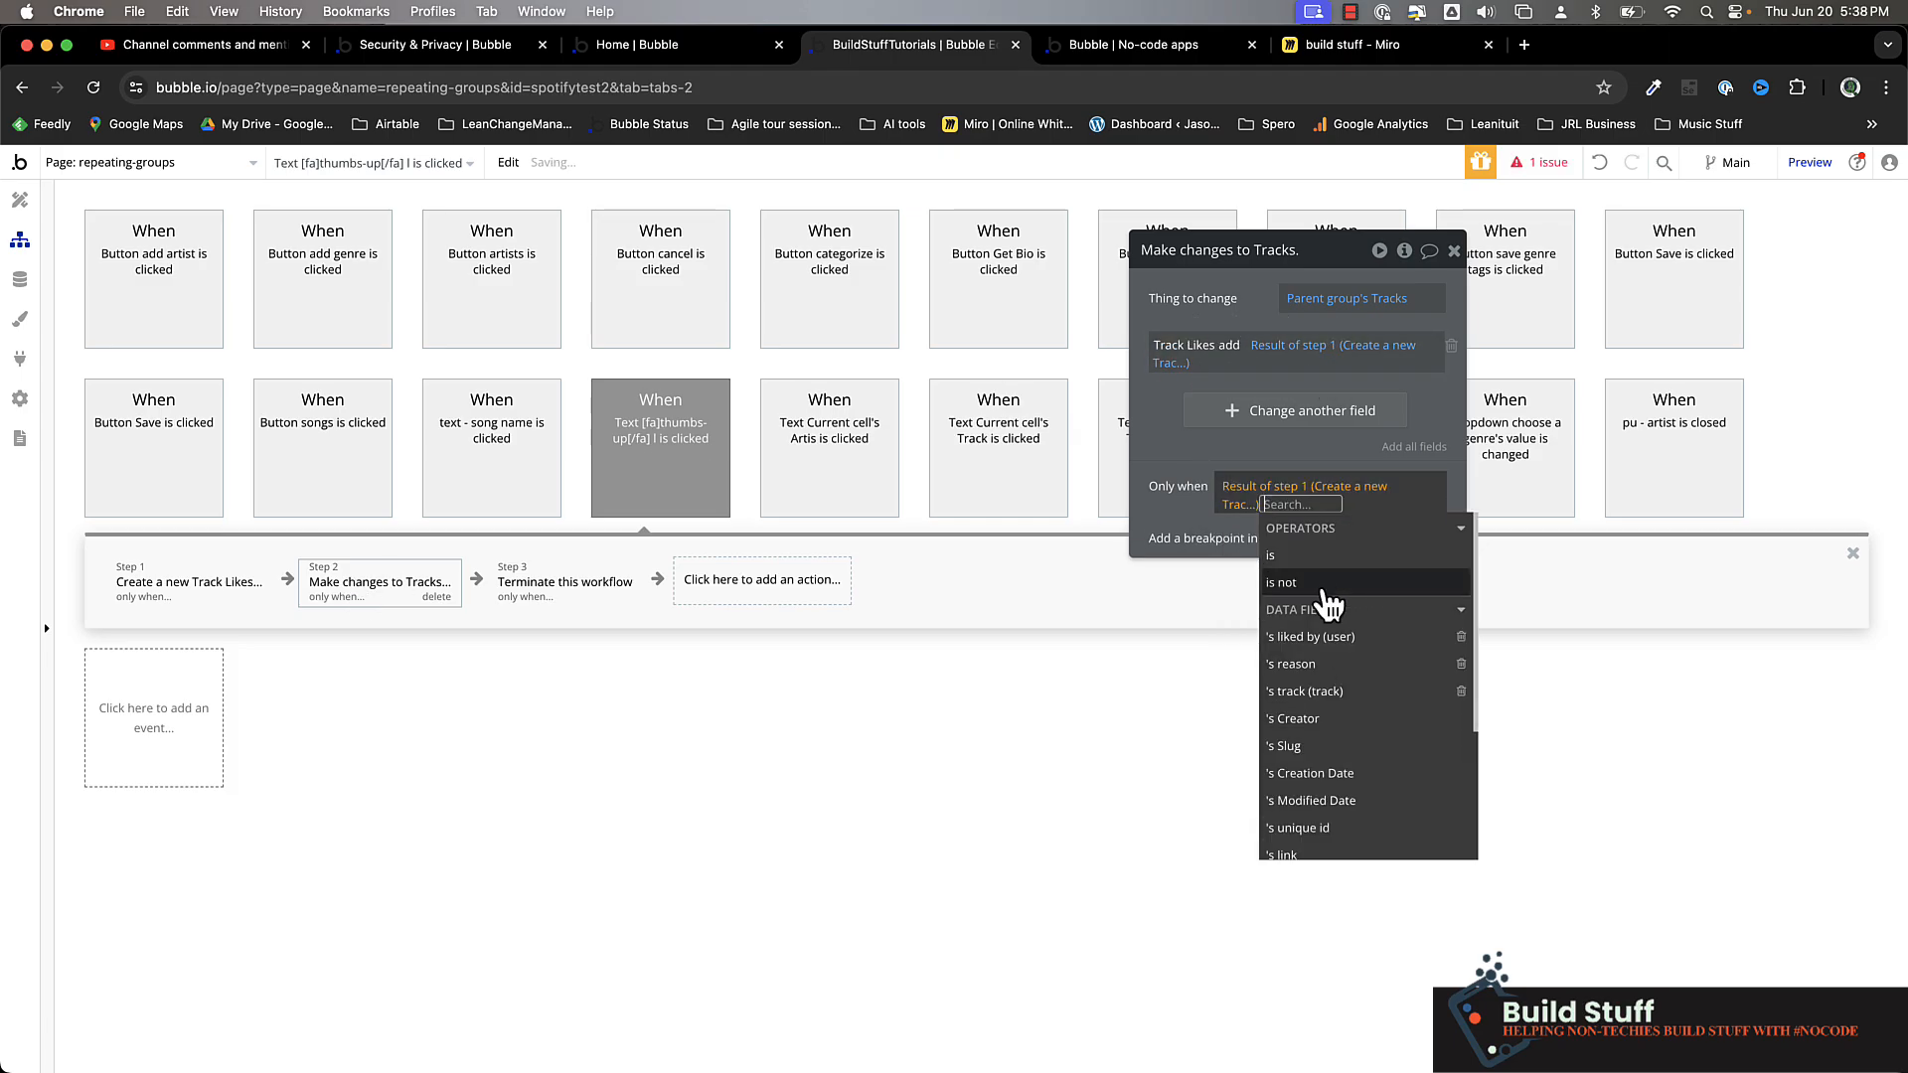
pyautogui.write('is no')
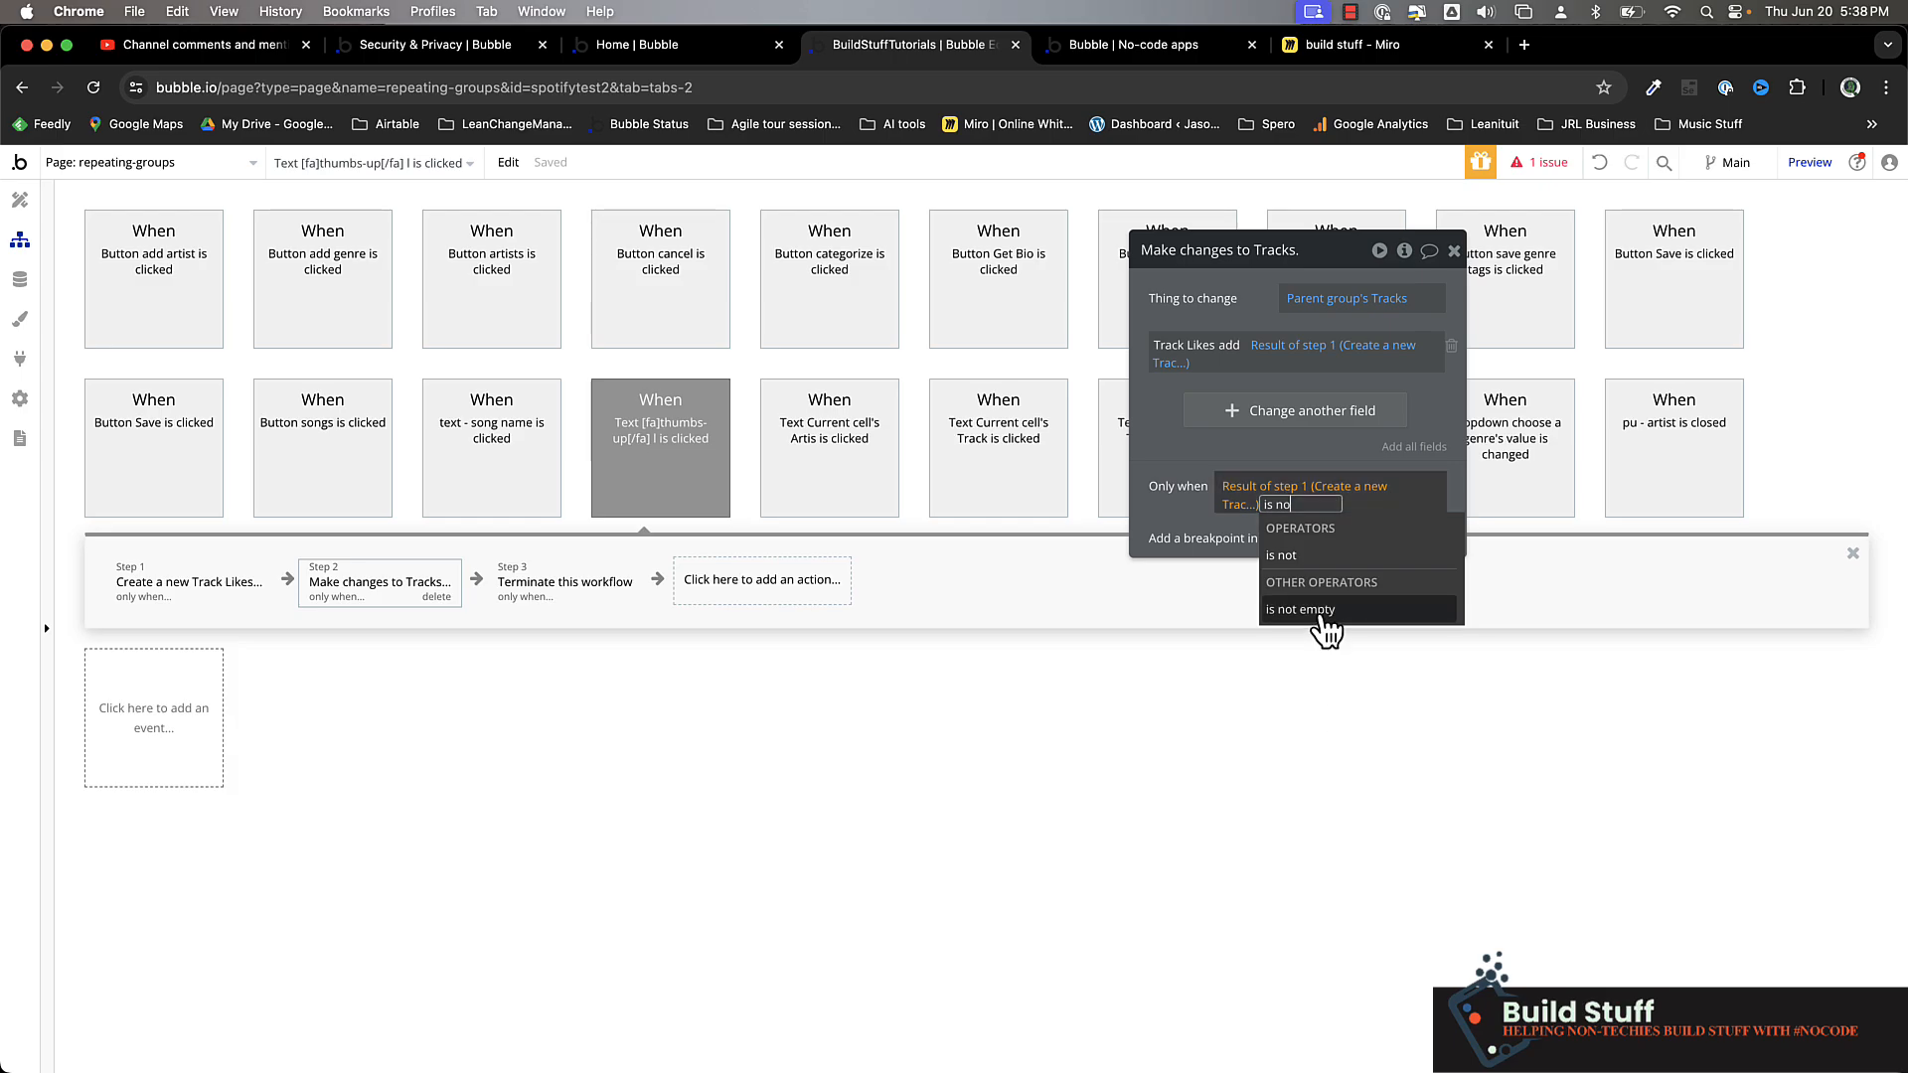
pyautogui.click(1322, 612)
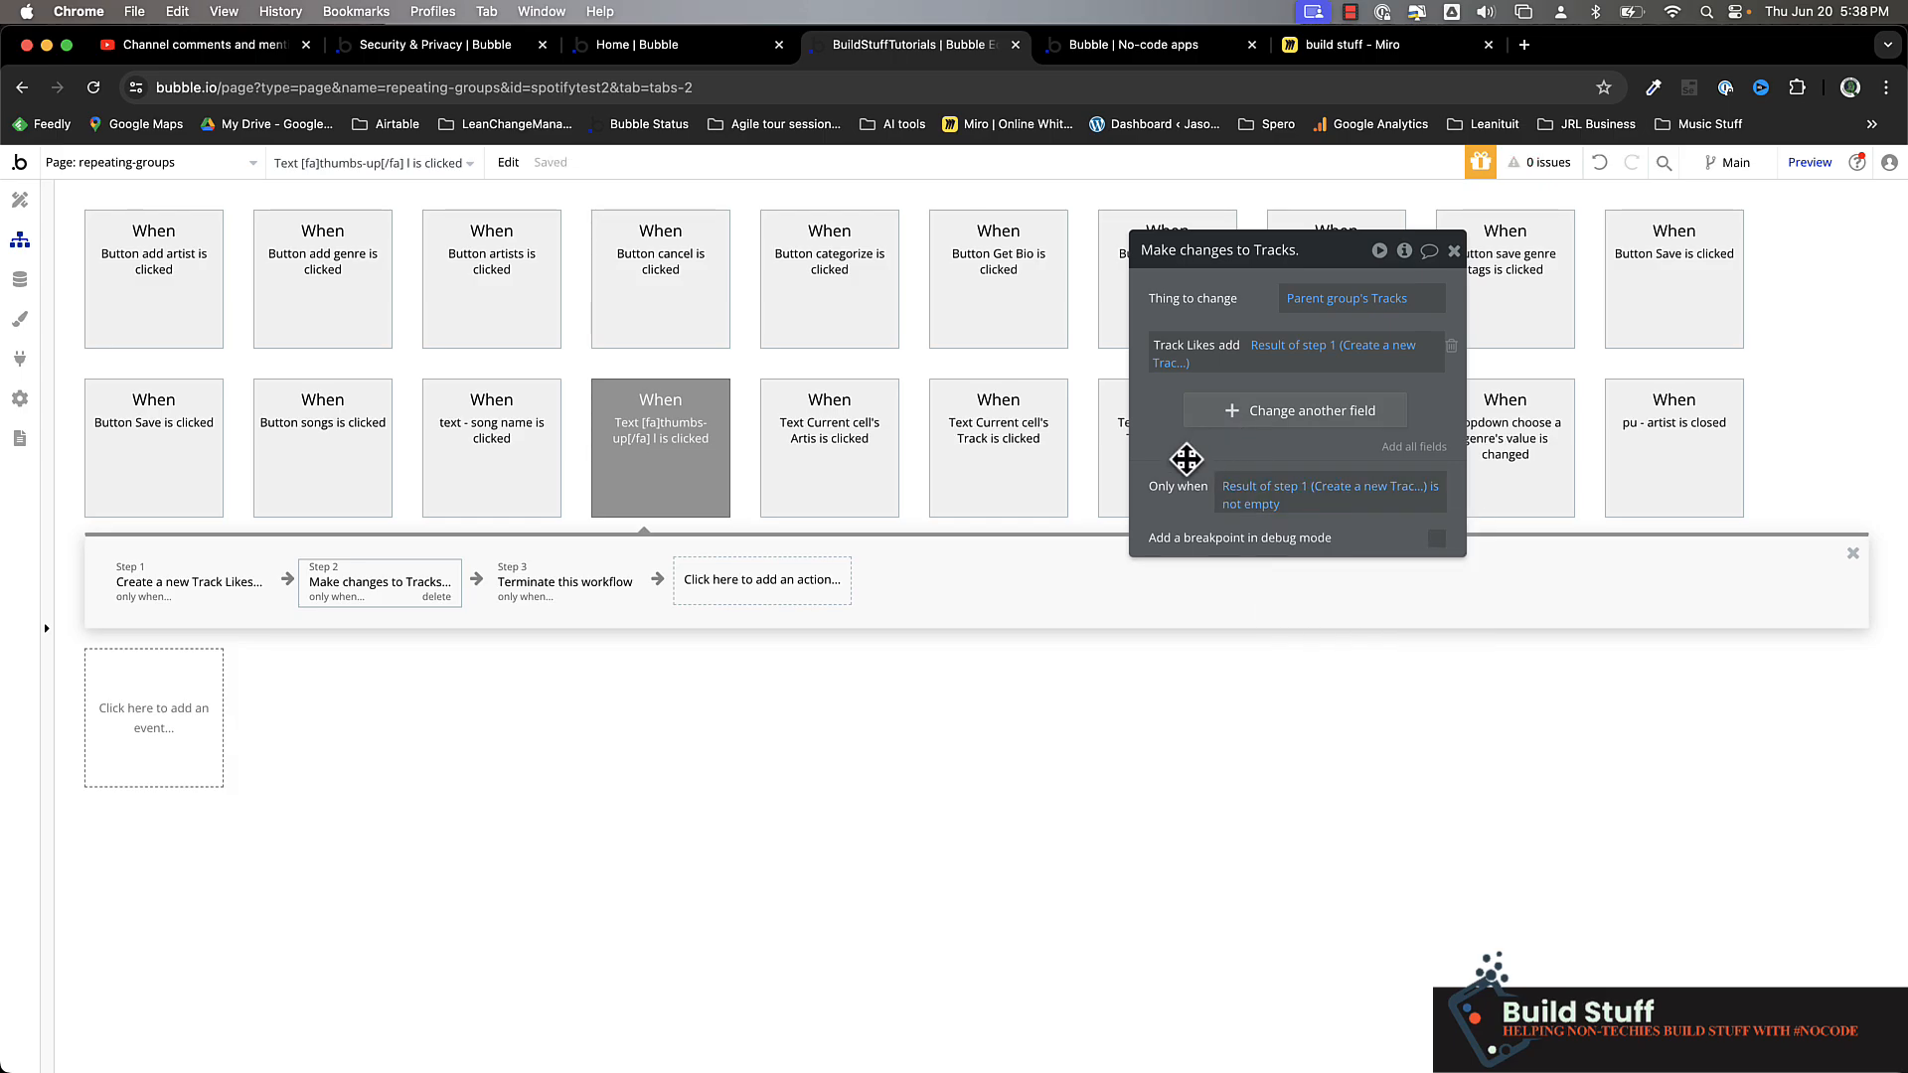
# Add a Delete thing action after the terminate action
pyautogui.click(576, 592)
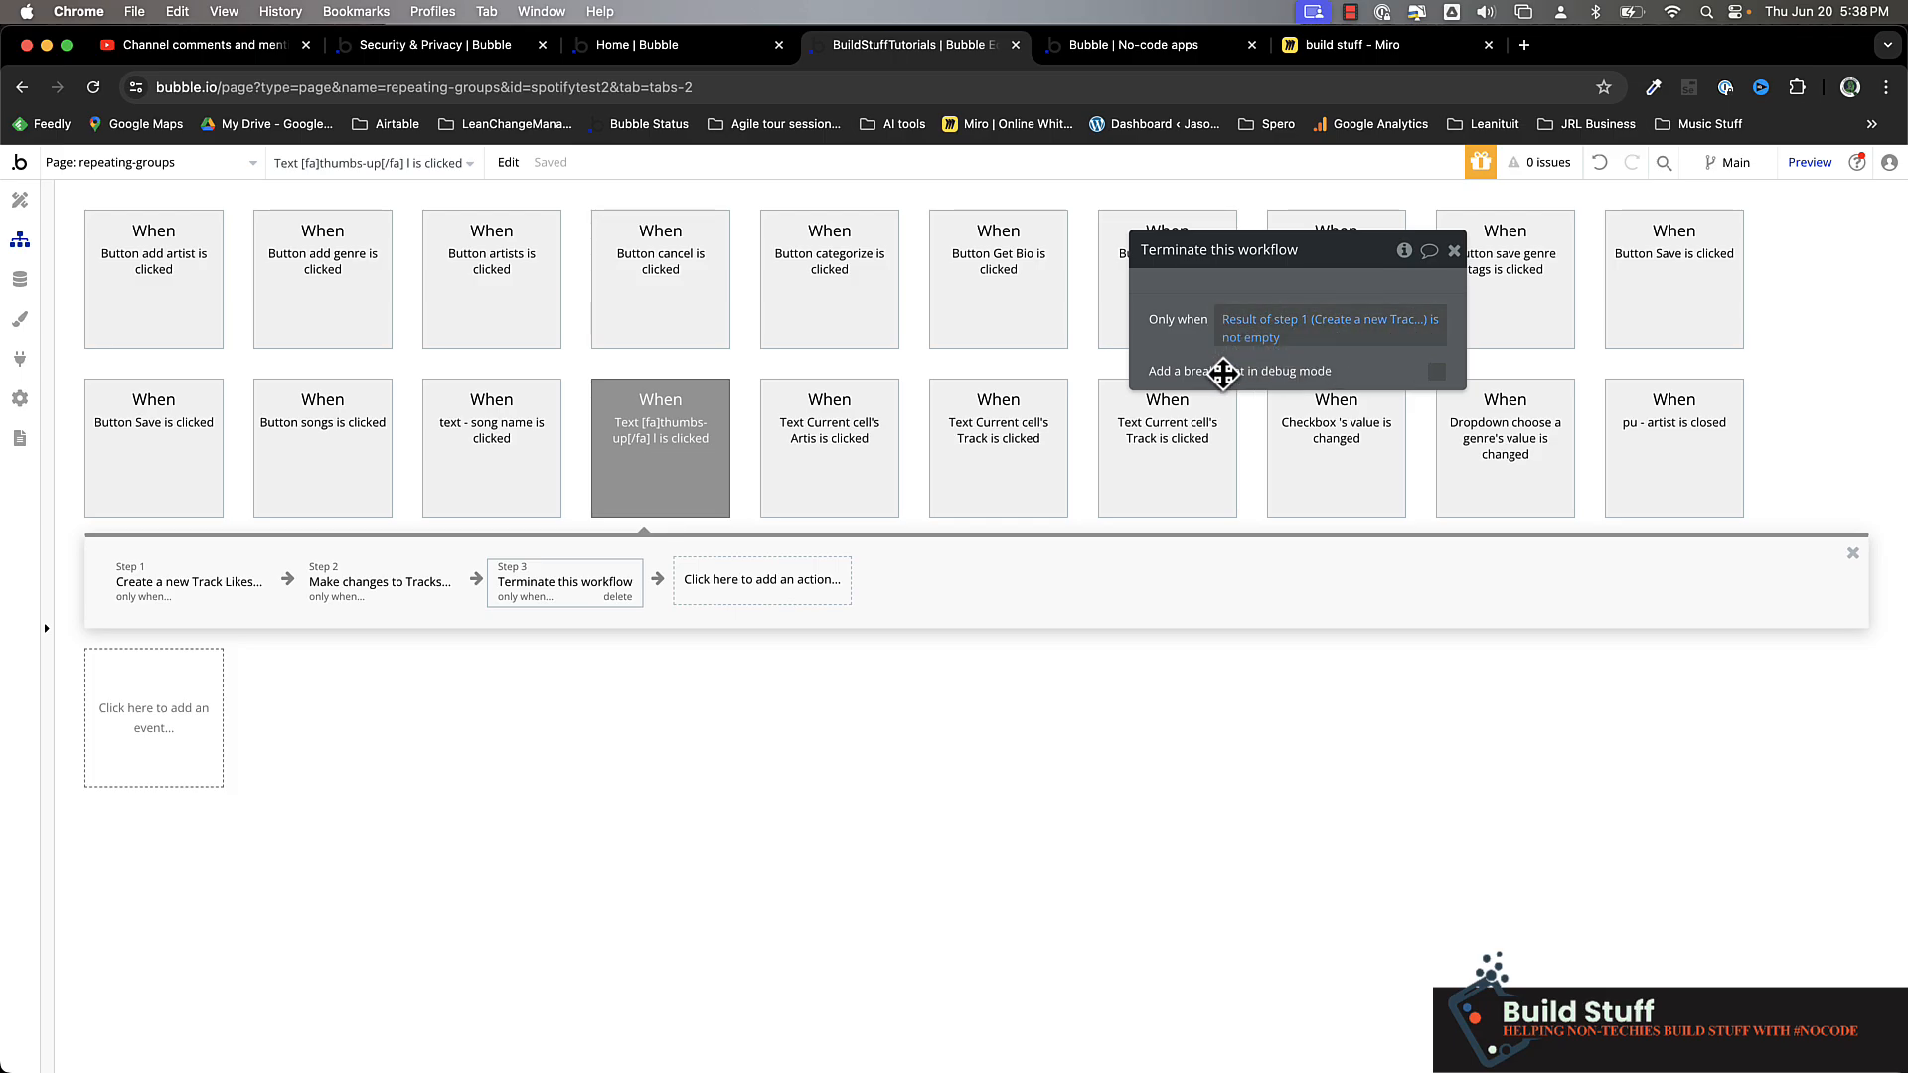
pyautogui.click(733, 585)
pyautogui.write('d')
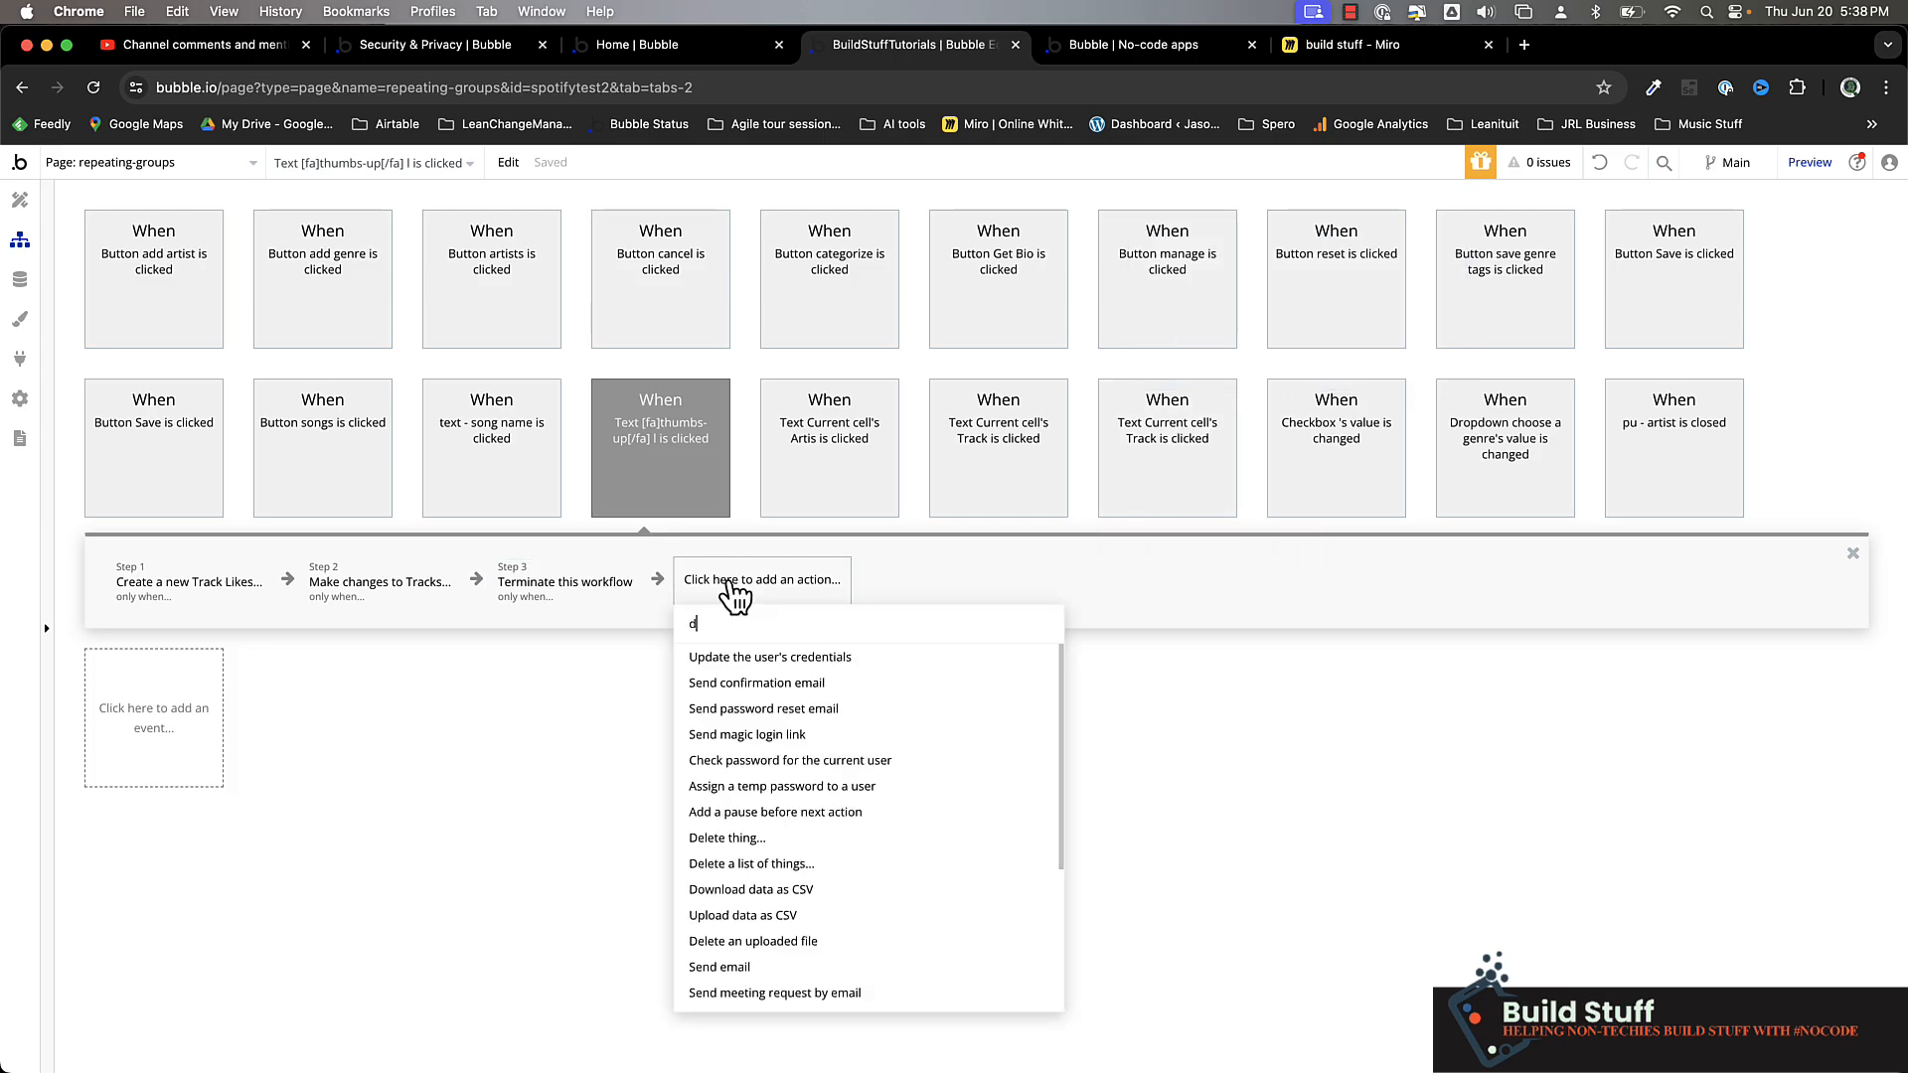
pyautogui.write('el')
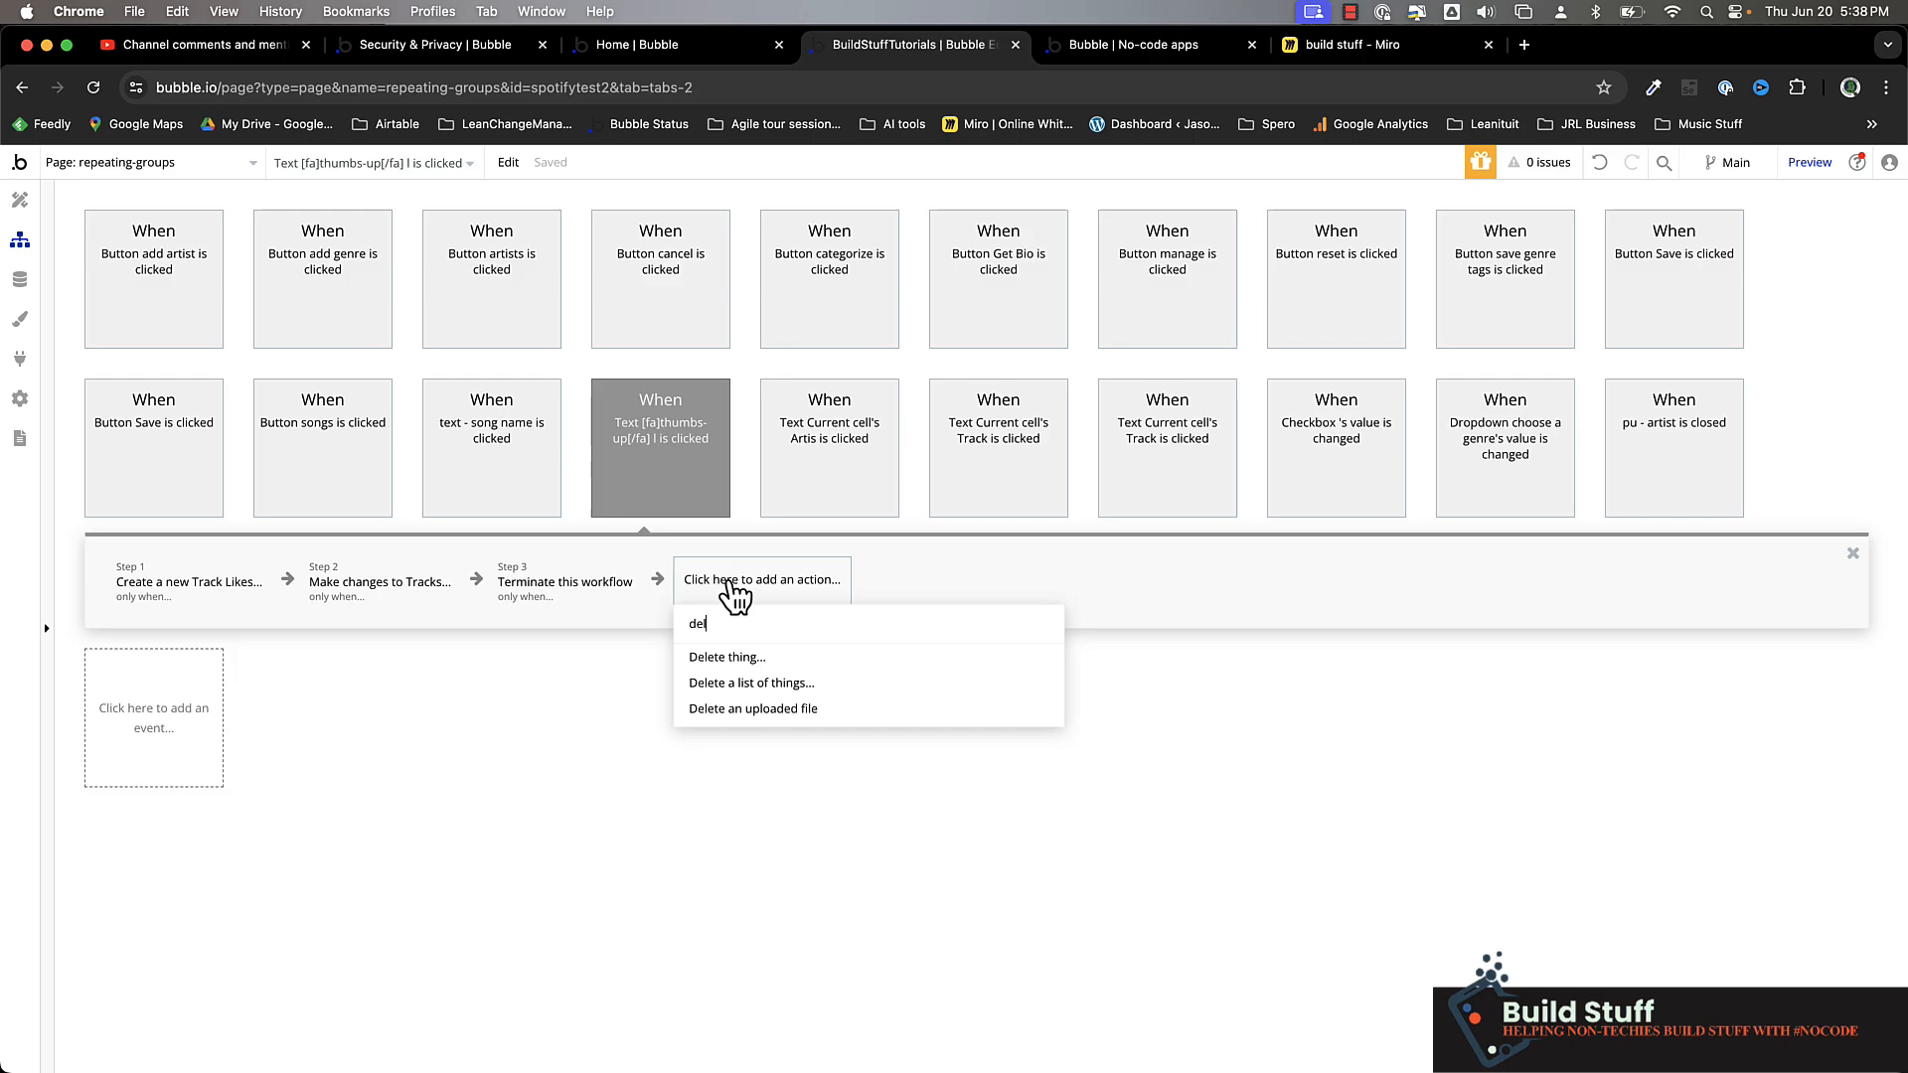
pyautogui.click(732, 659)
# Set the item to delete to a search for Track Likes
pyautogui.click(1302, 298)
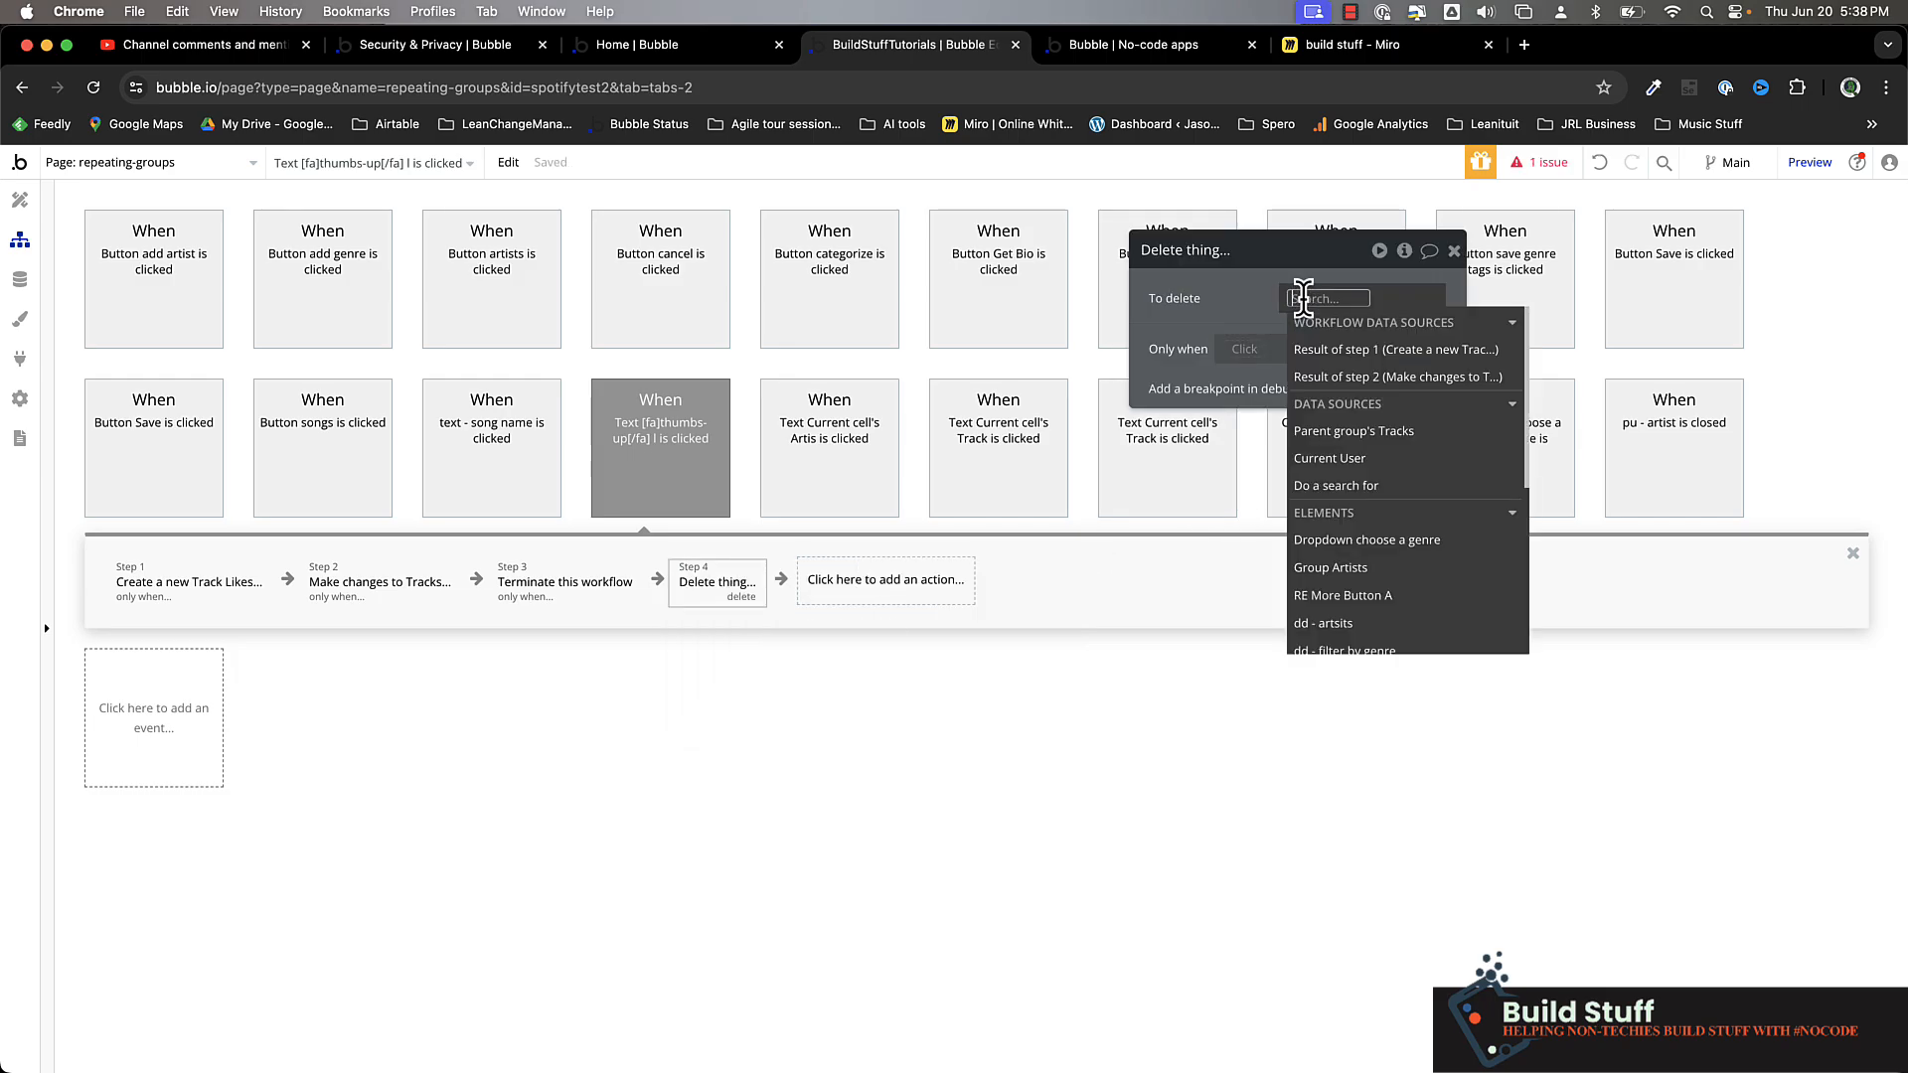
pyautogui.write('do')
pyautogui.click(1321, 353)
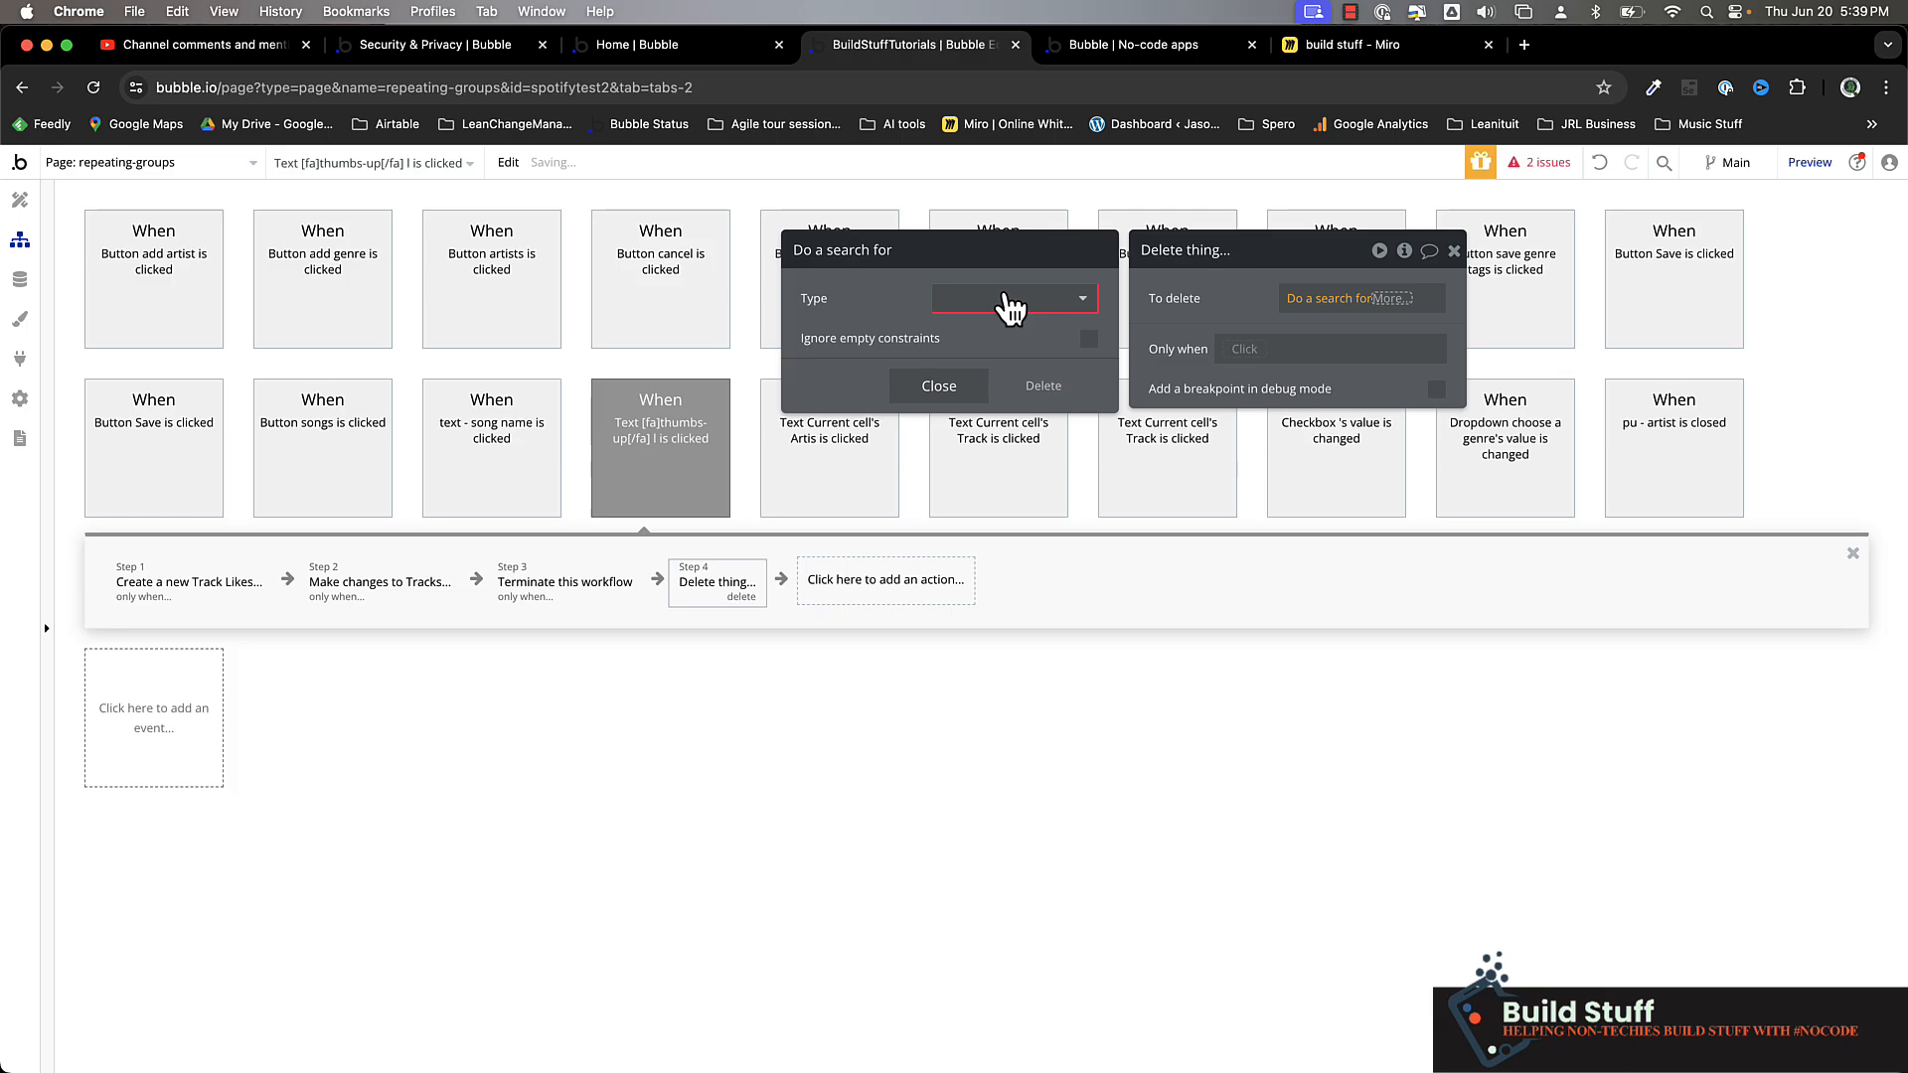
pyautogui.click(1002, 294)
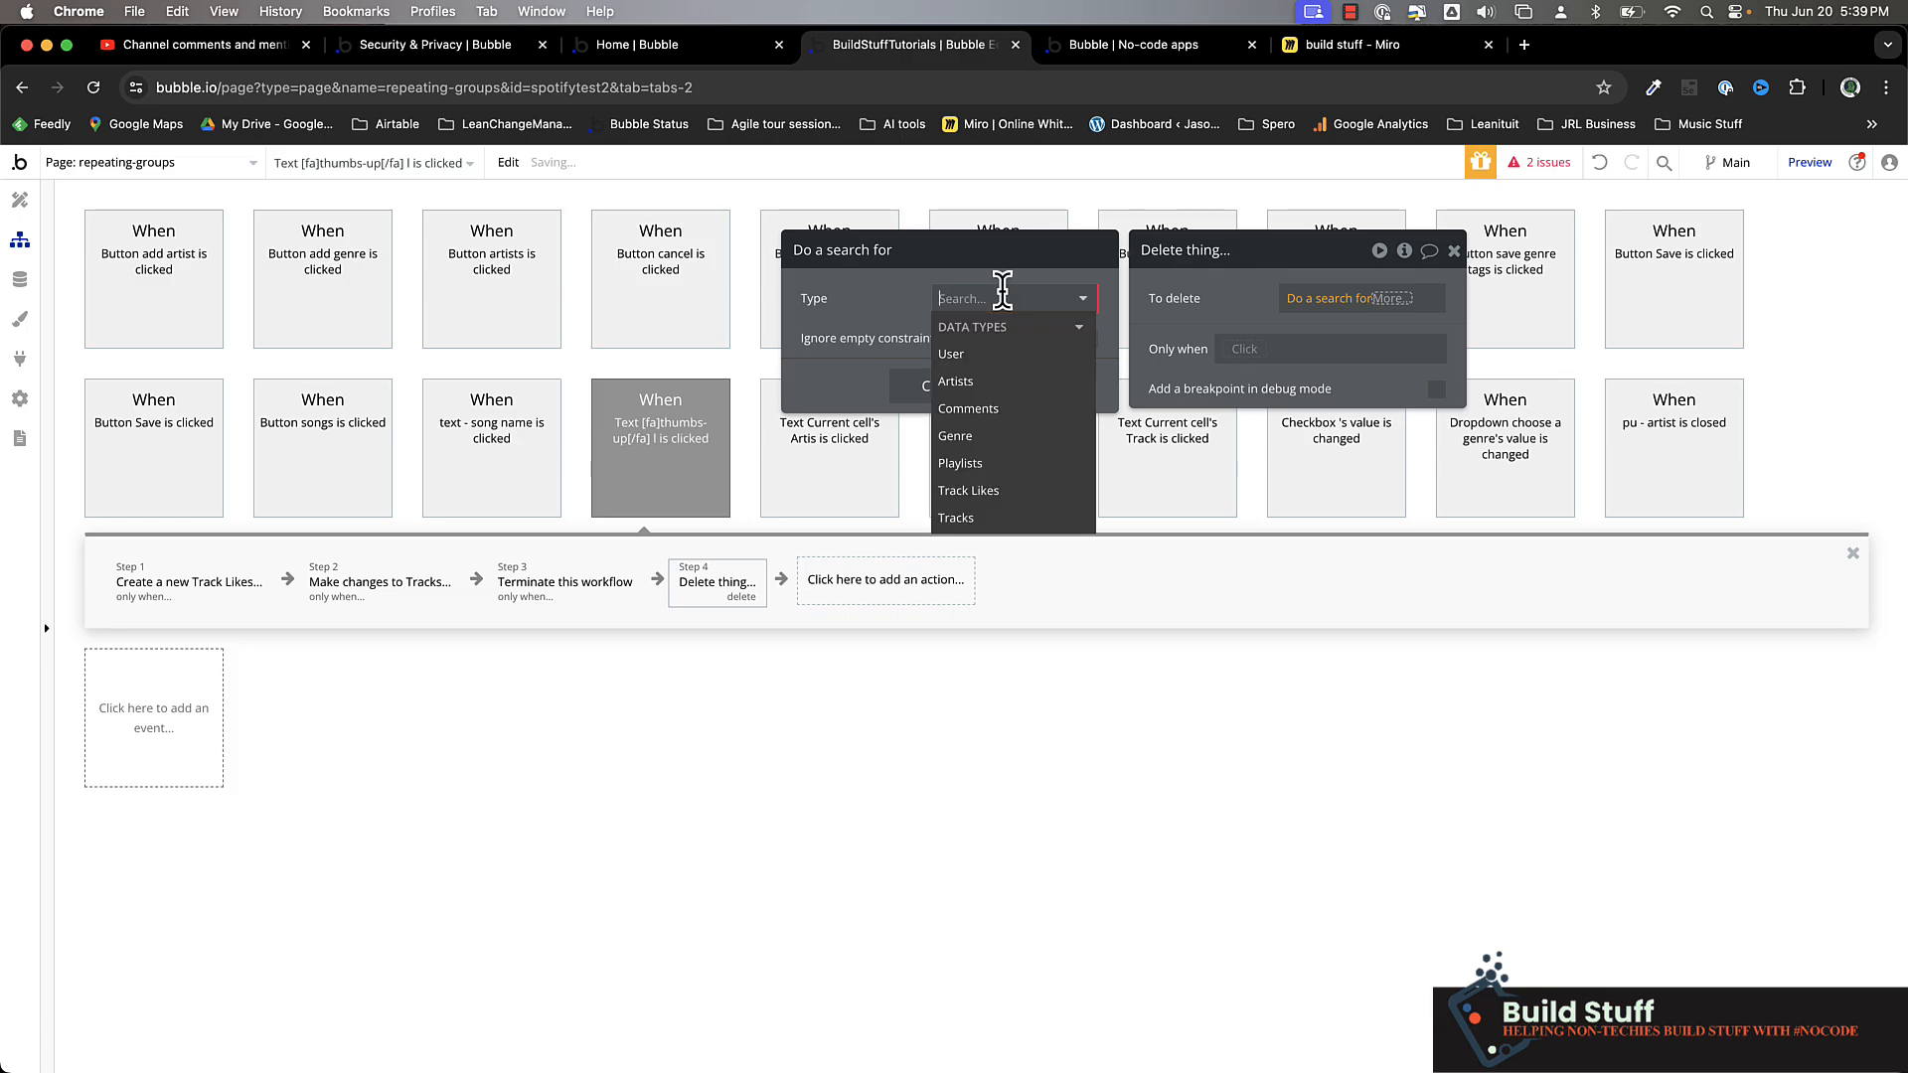
pyautogui.click(969, 490)
# Constrain the delete action's Track Likes search to liked by (user) = Current User
pyautogui.click(966, 367)
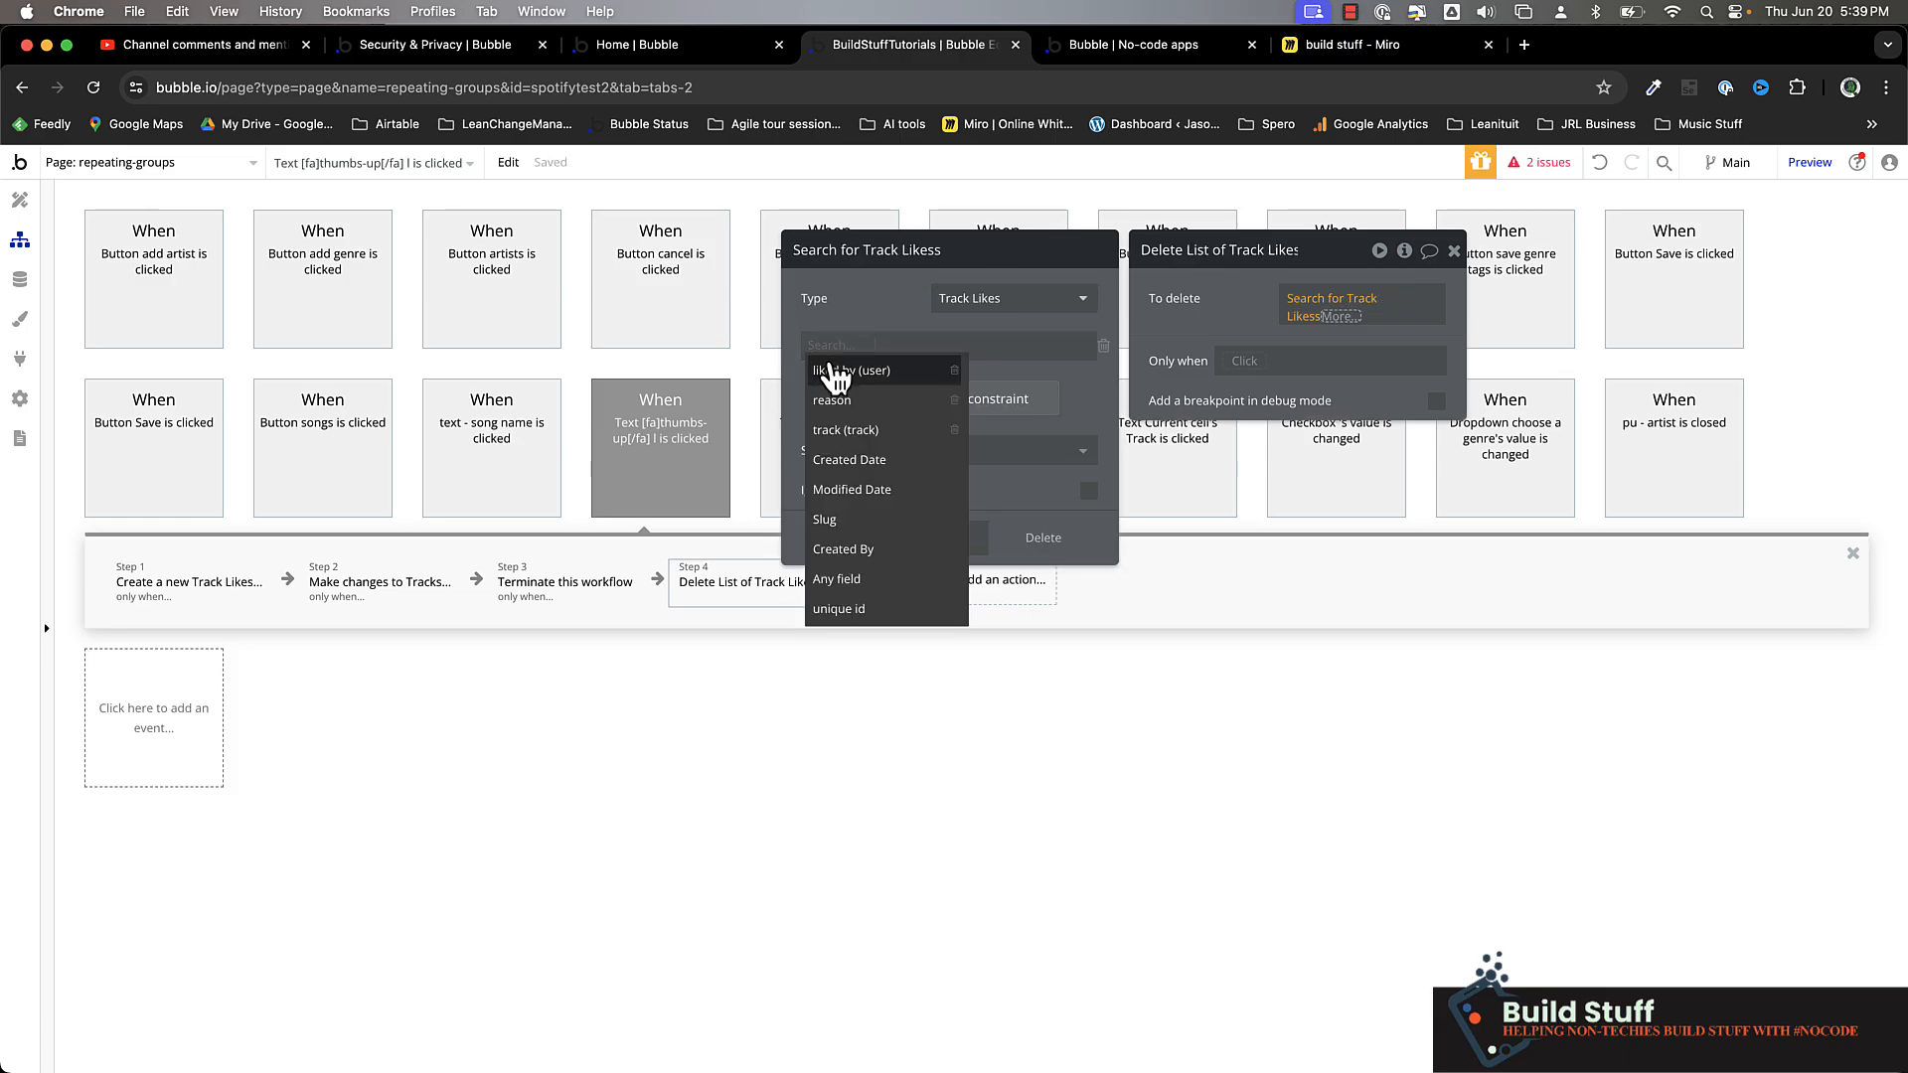
pyautogui.click(835, 378)
pyautogui.click(909, 370)
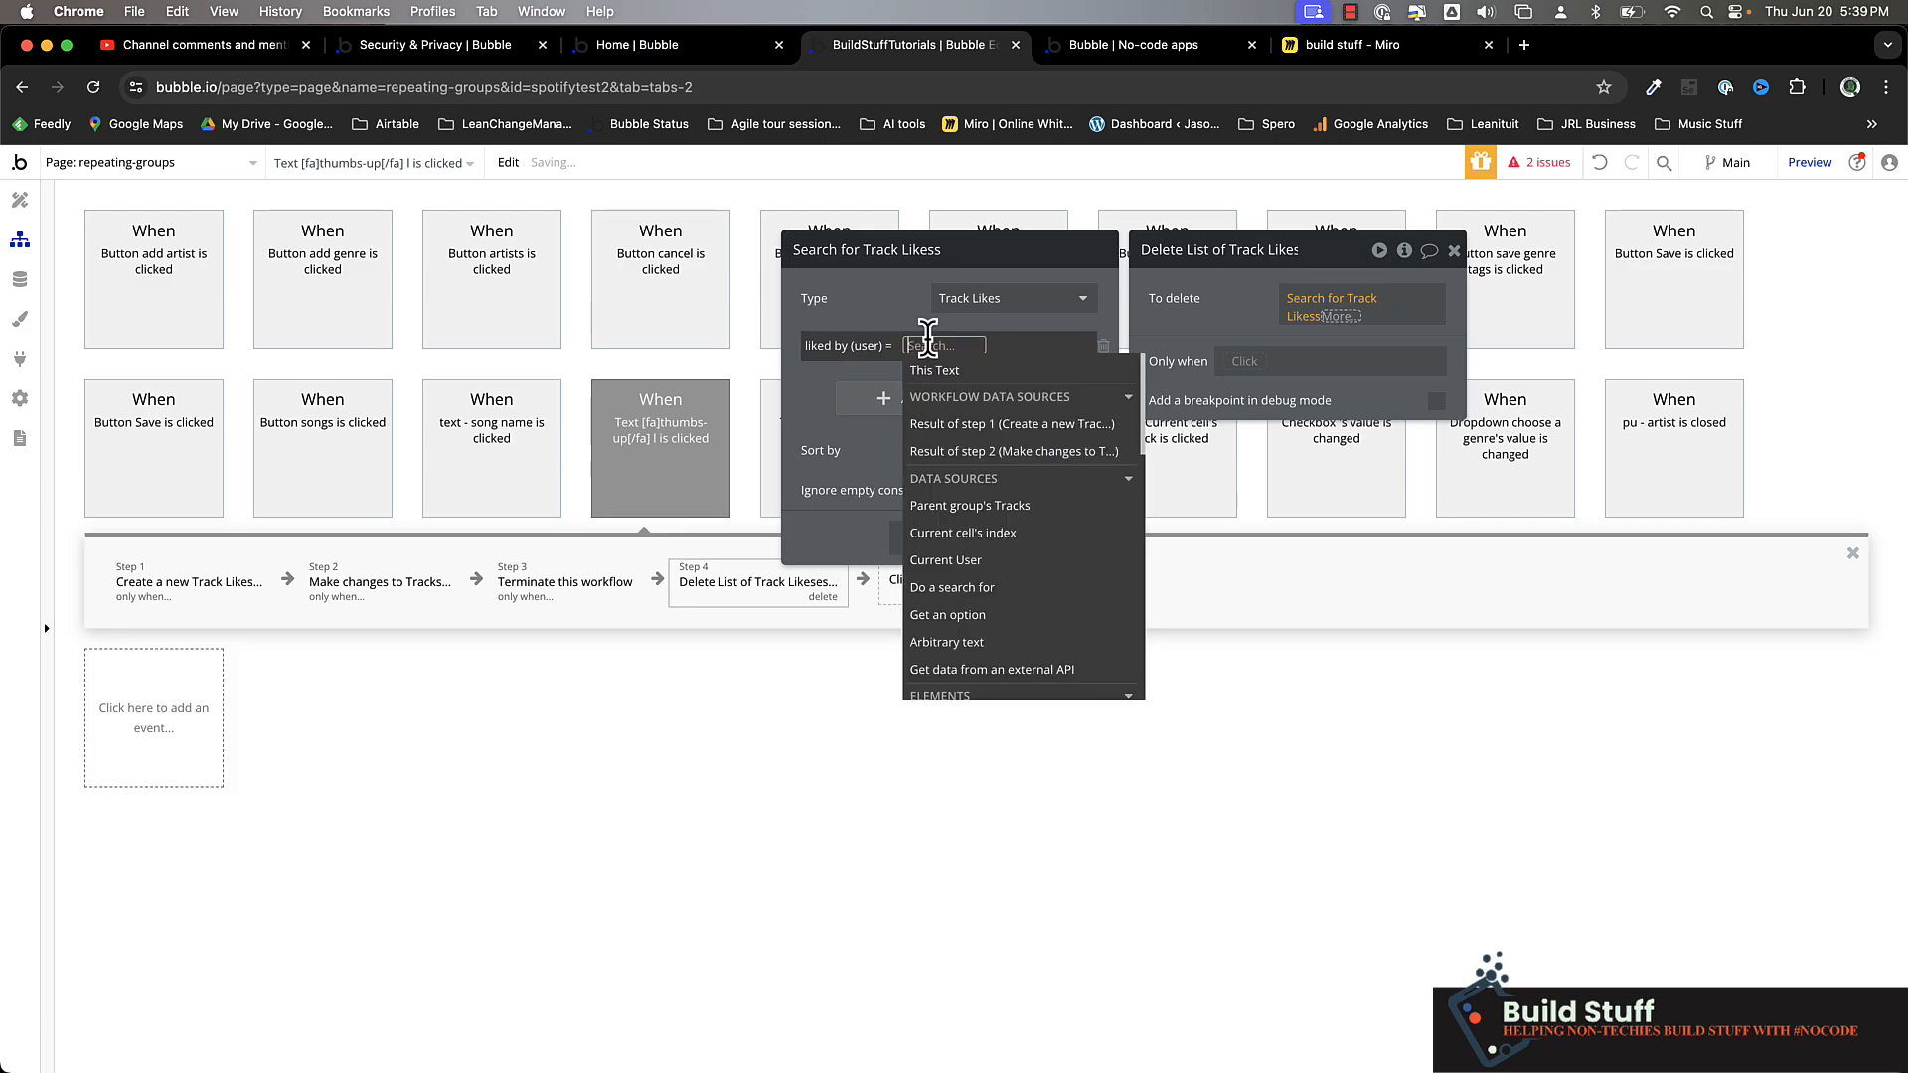
pyautogui.click(1015, 559)
# Add the constraint track (track) = Parent group's Tracks to the delete action's search and close its settings
pyautogui.click(894, 396)
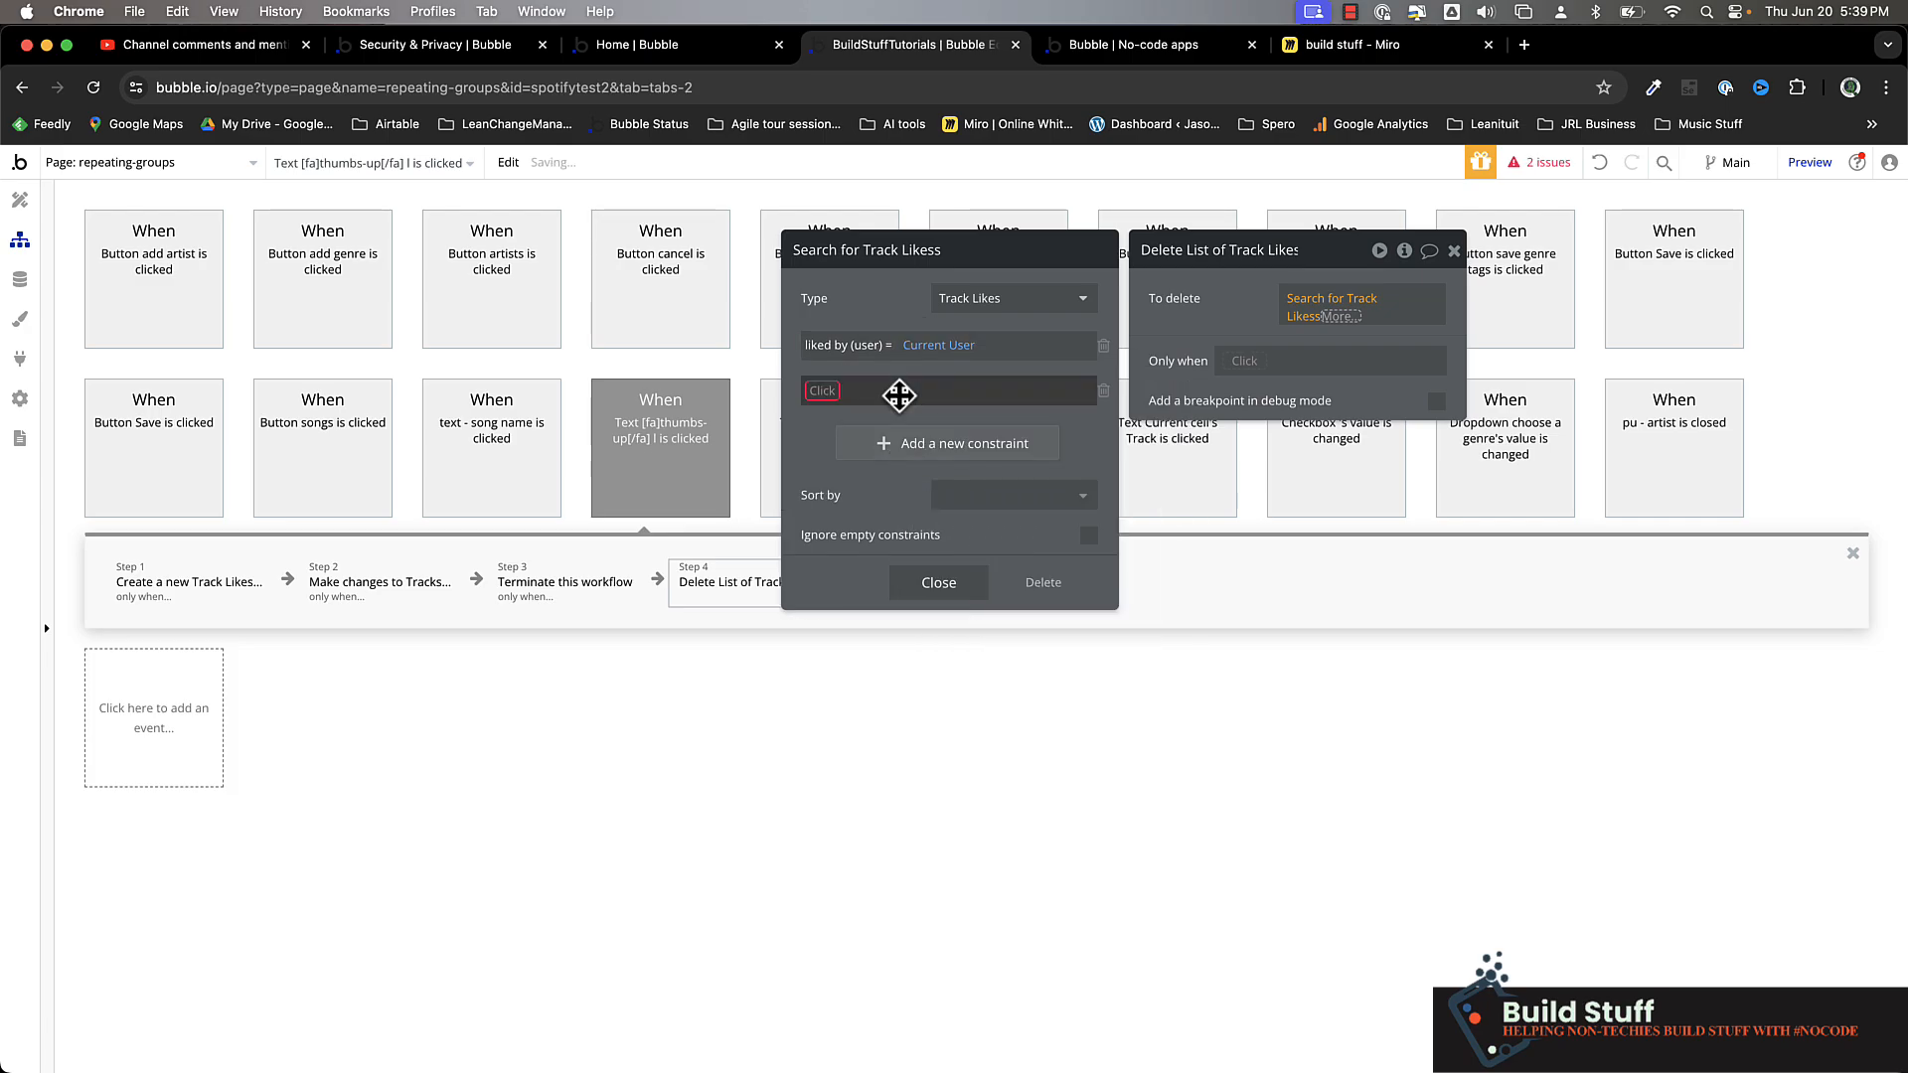
pyautogui.click(817, 400)
pyautogui.click(1316, 314)
pyautogui.click(816, 400)
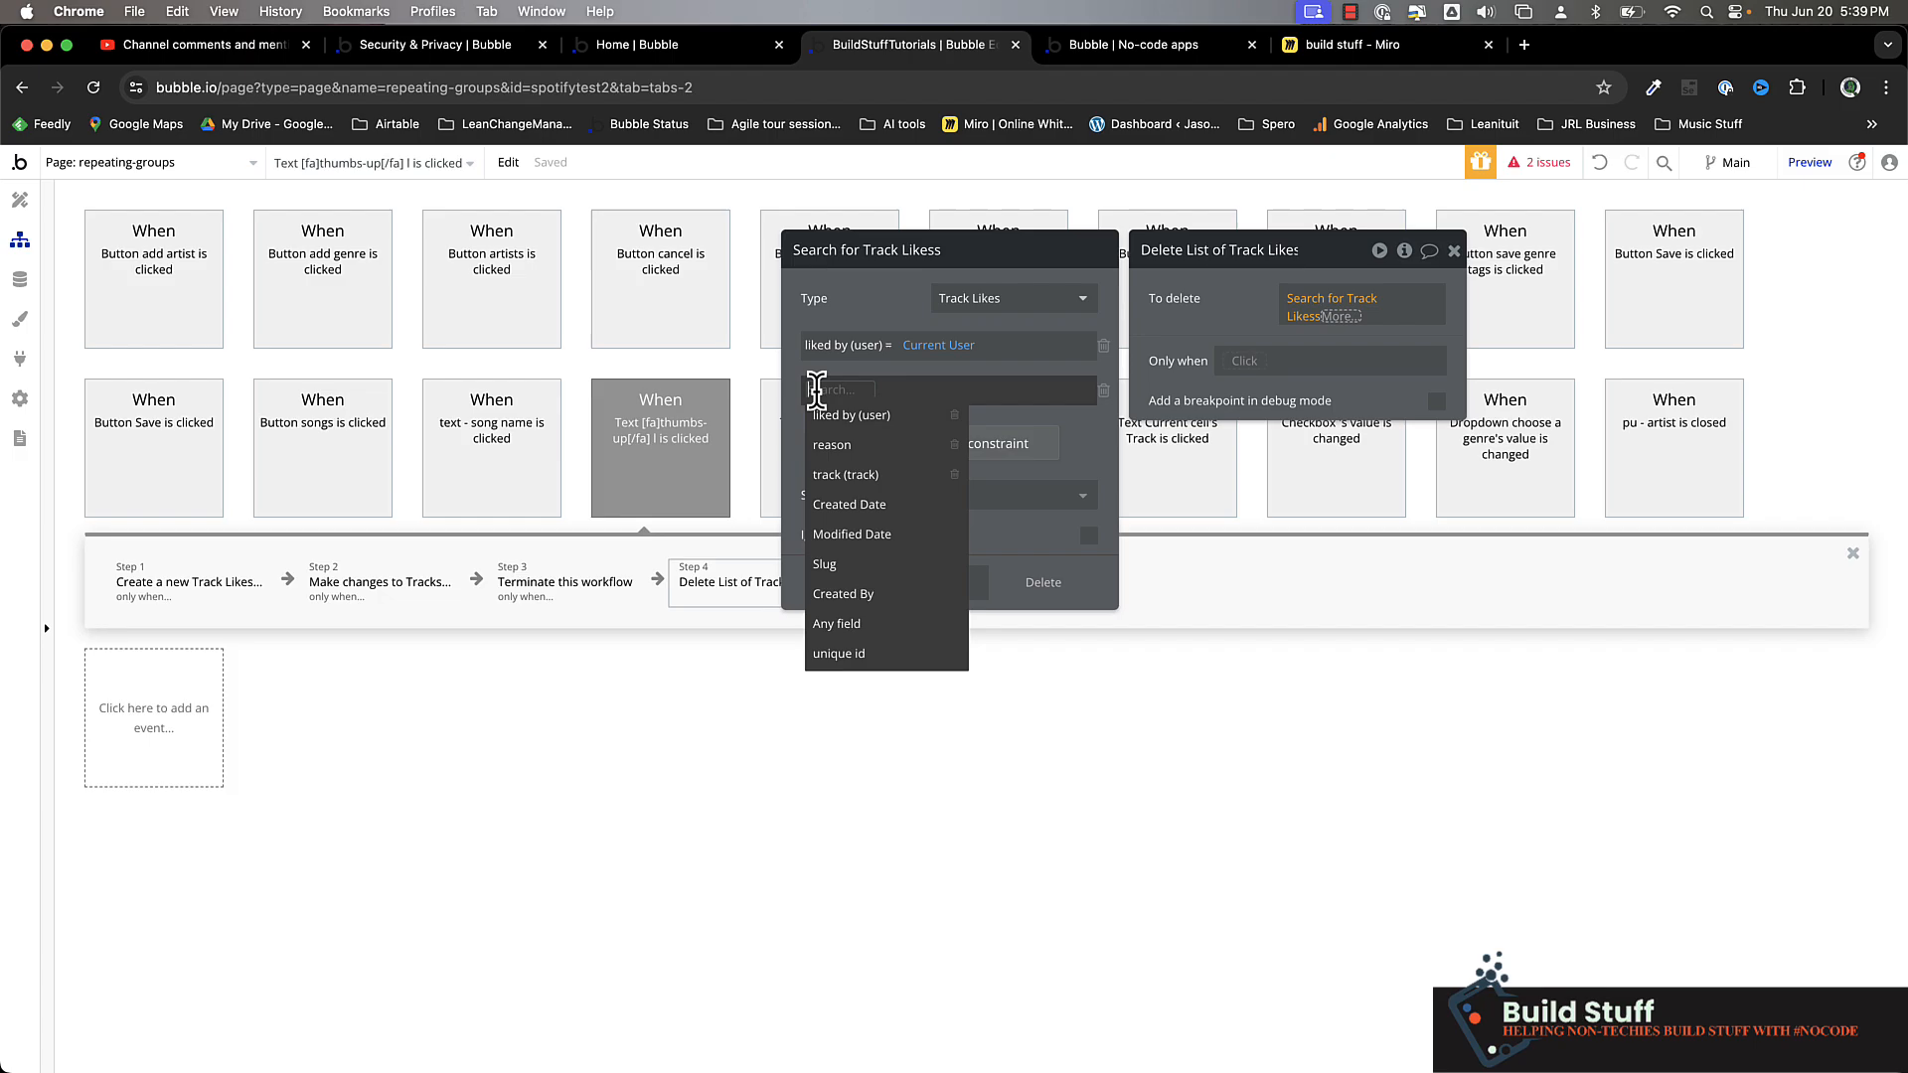
pyautogui.click(860, 482)
pyautogui.click(888, 392)
pyautogui.click(898, 414)
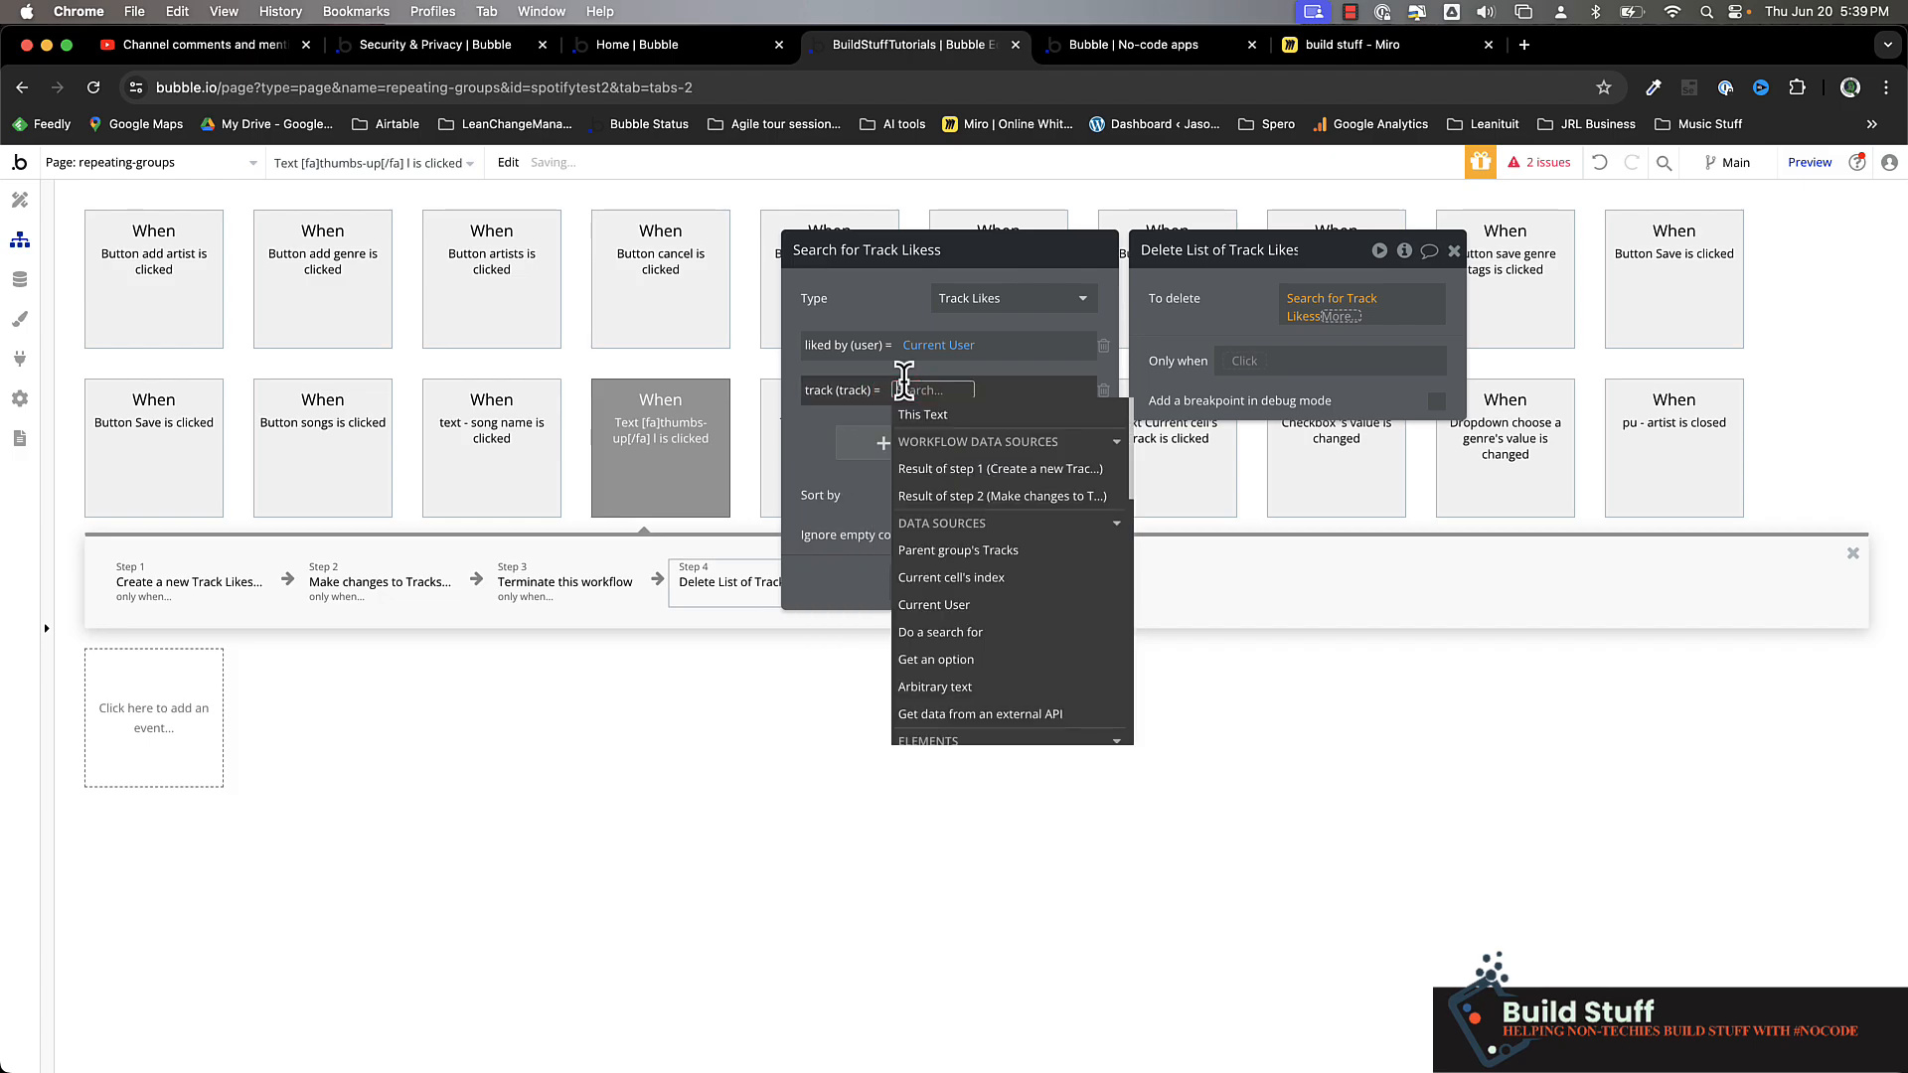
pyautogui.click(958, 550)
pyautogui.click(883, 328)
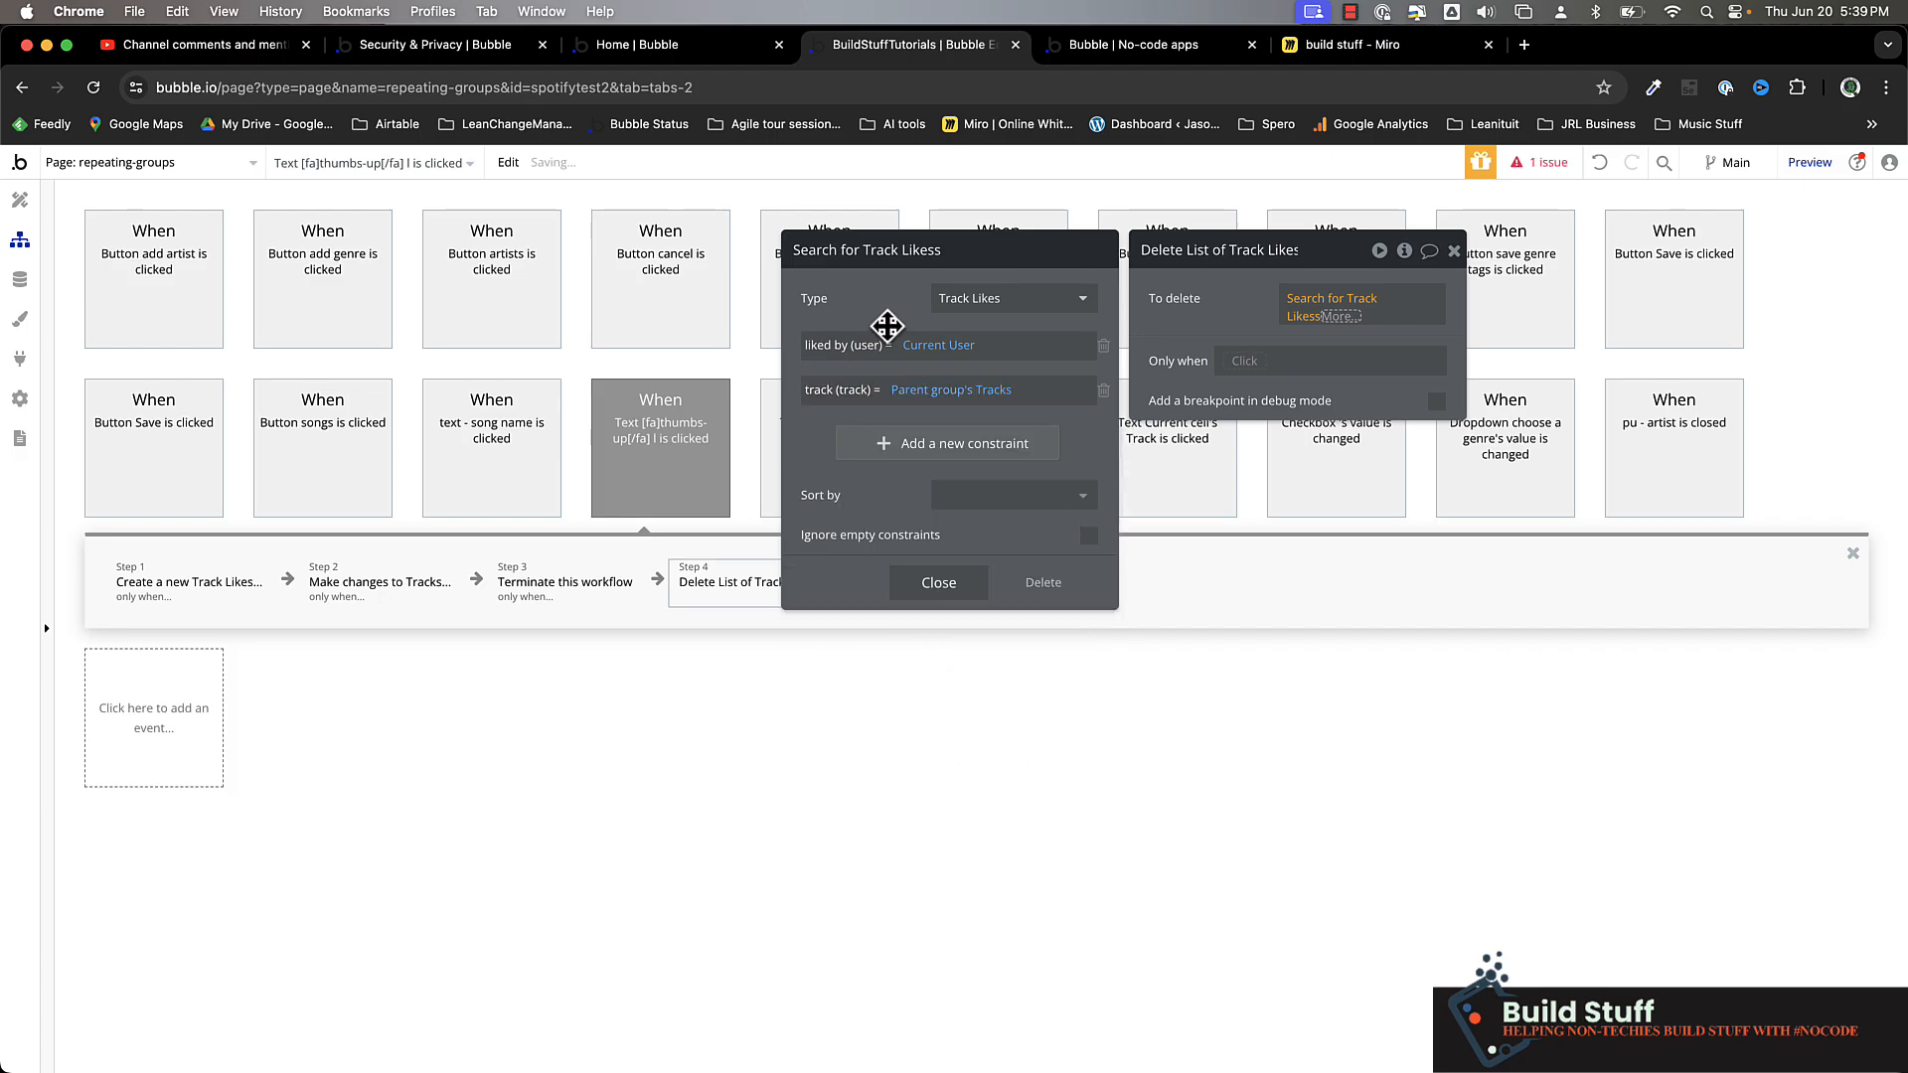
pyautogui.click(1210, 306)
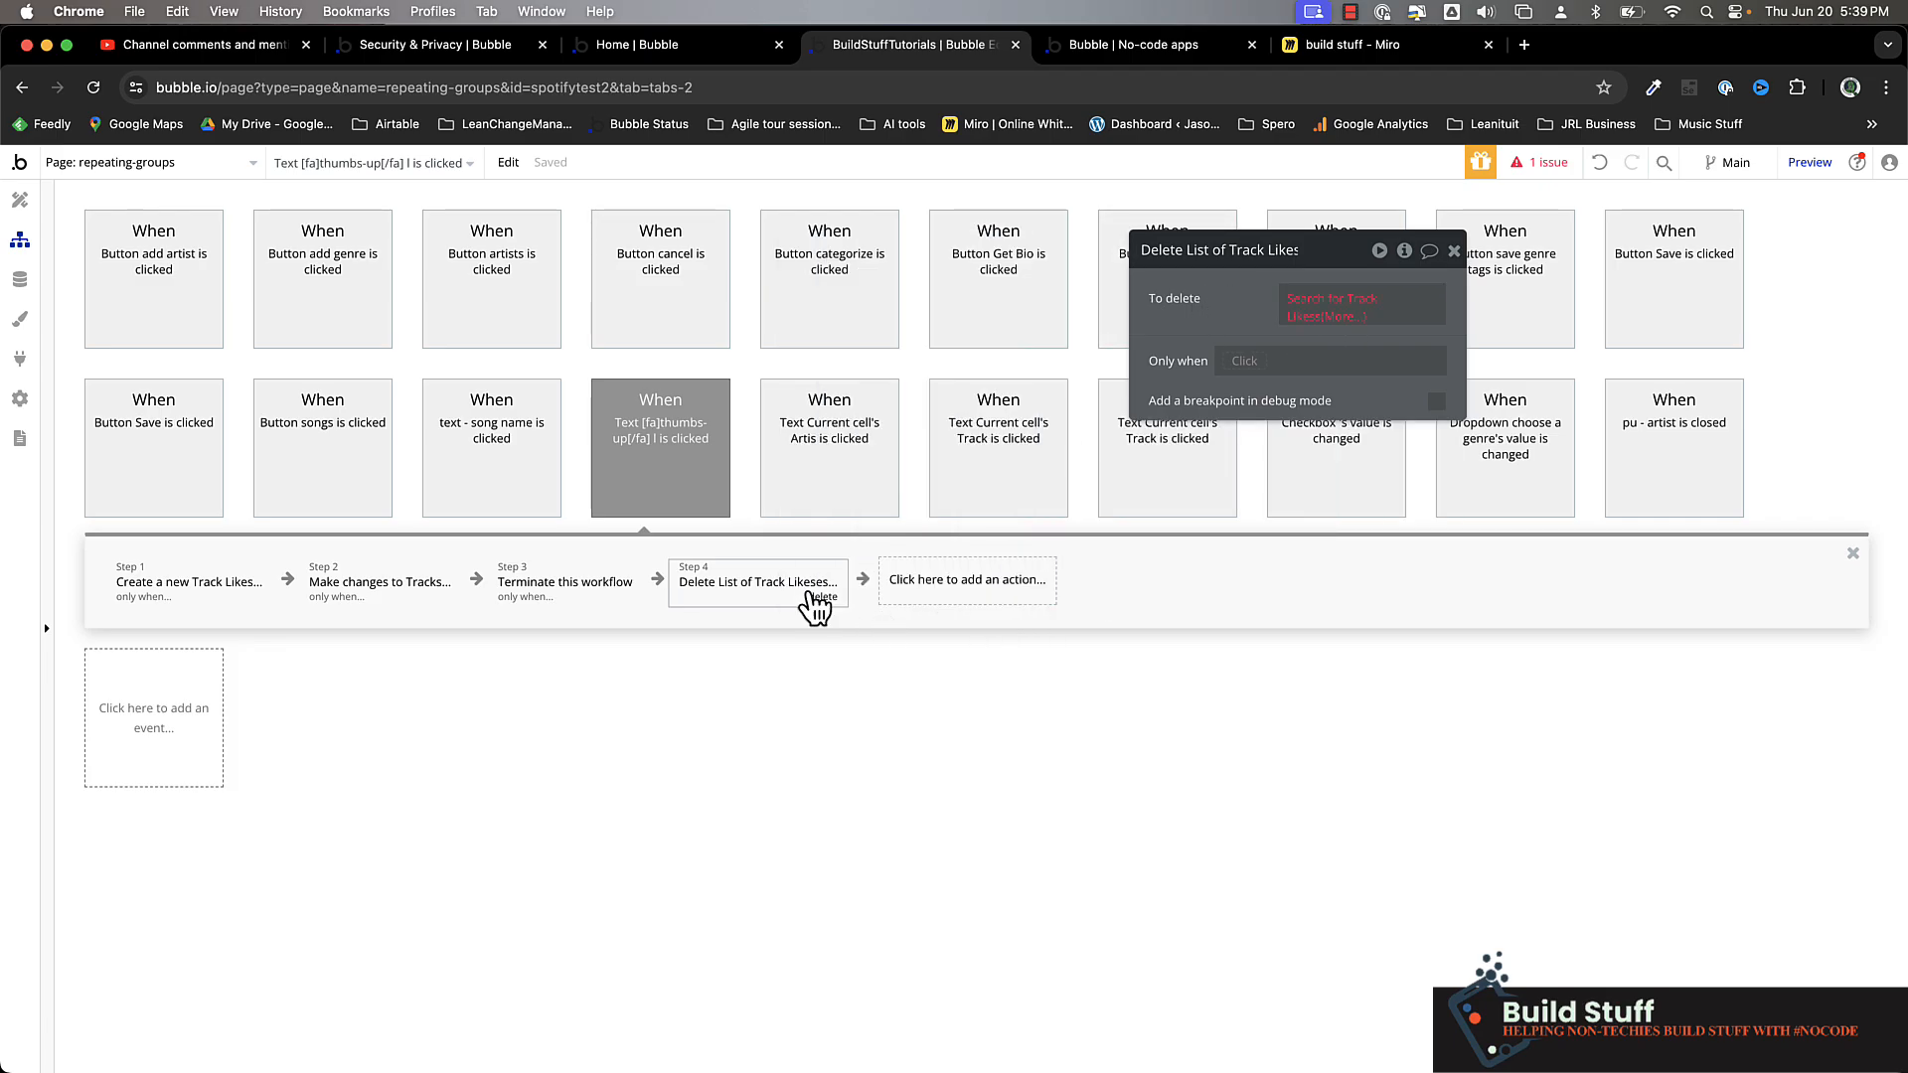
# Limit the delete action's Track Likes search to its first item
pyautogui.click(1336, 316)
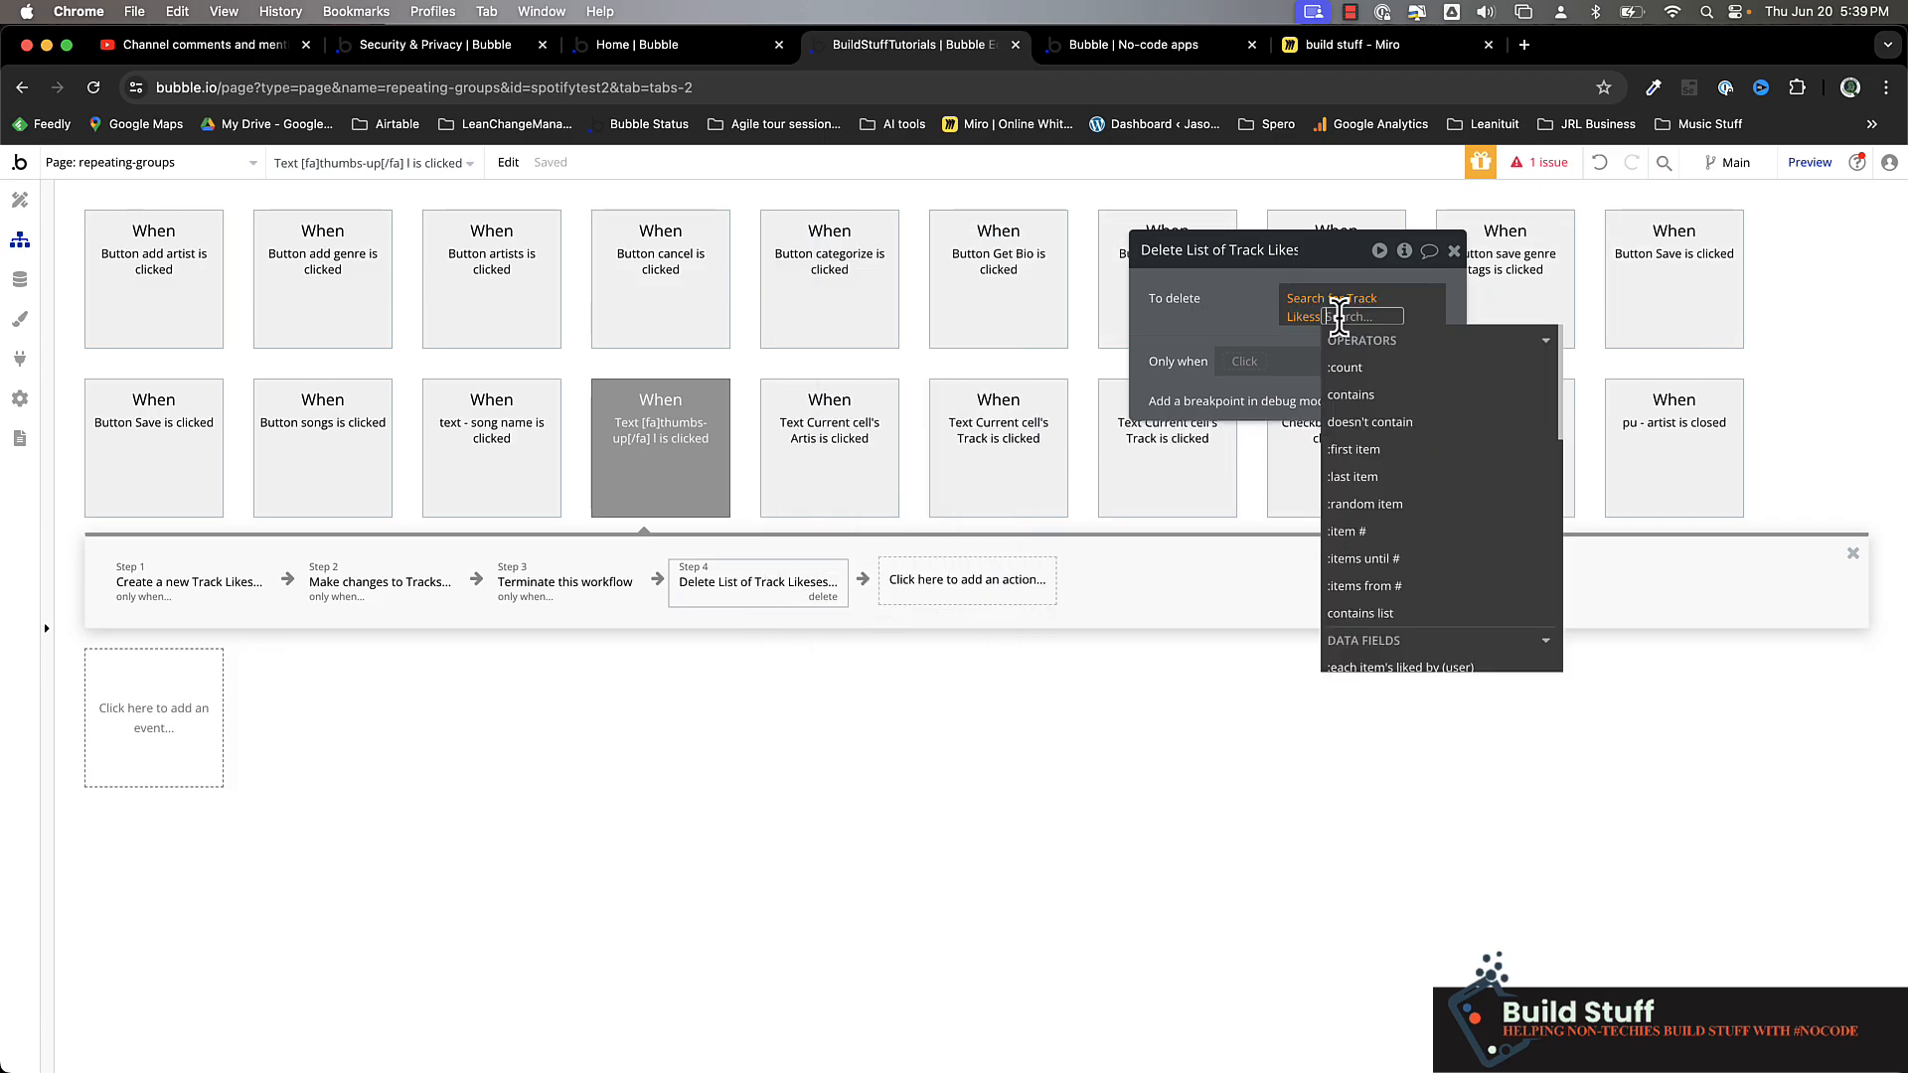
pyautogui.write('f')
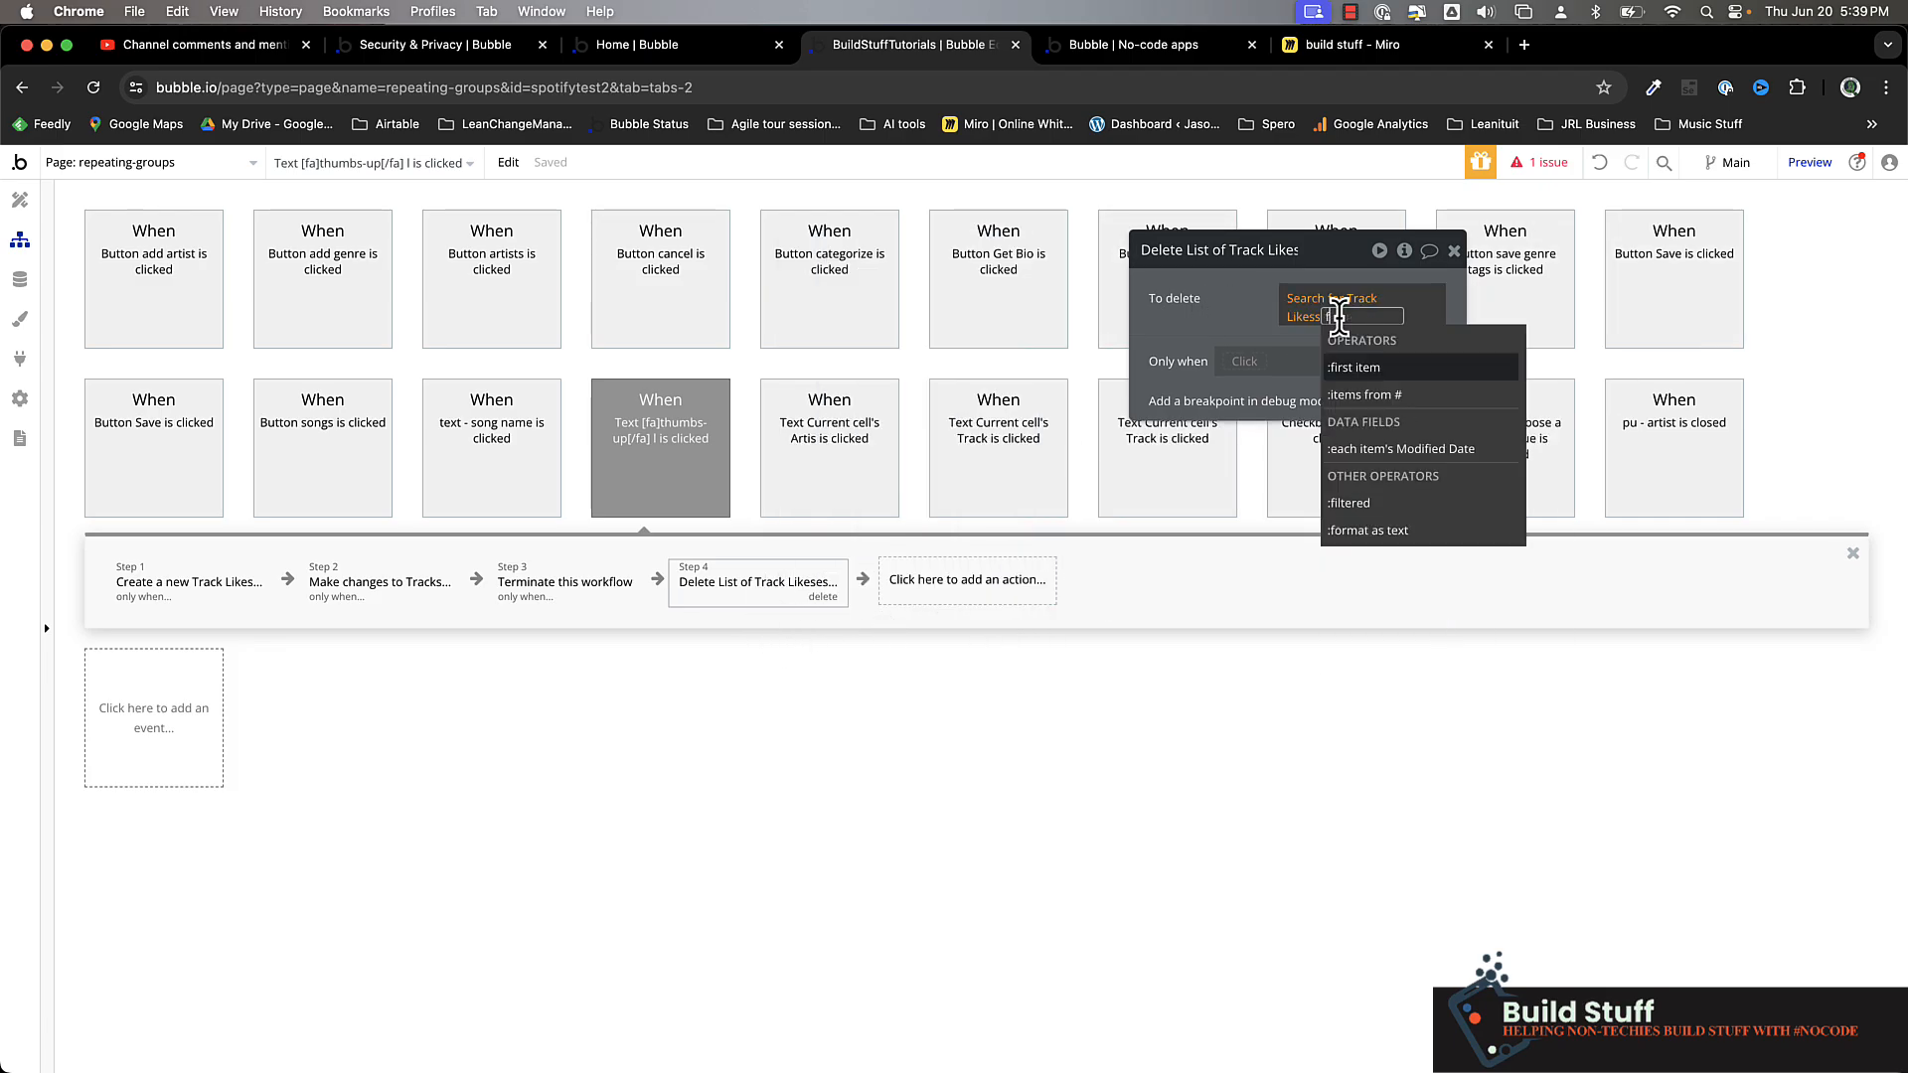
pyautogui.click(1391, 376)
pyautogui.click(1230, 328)
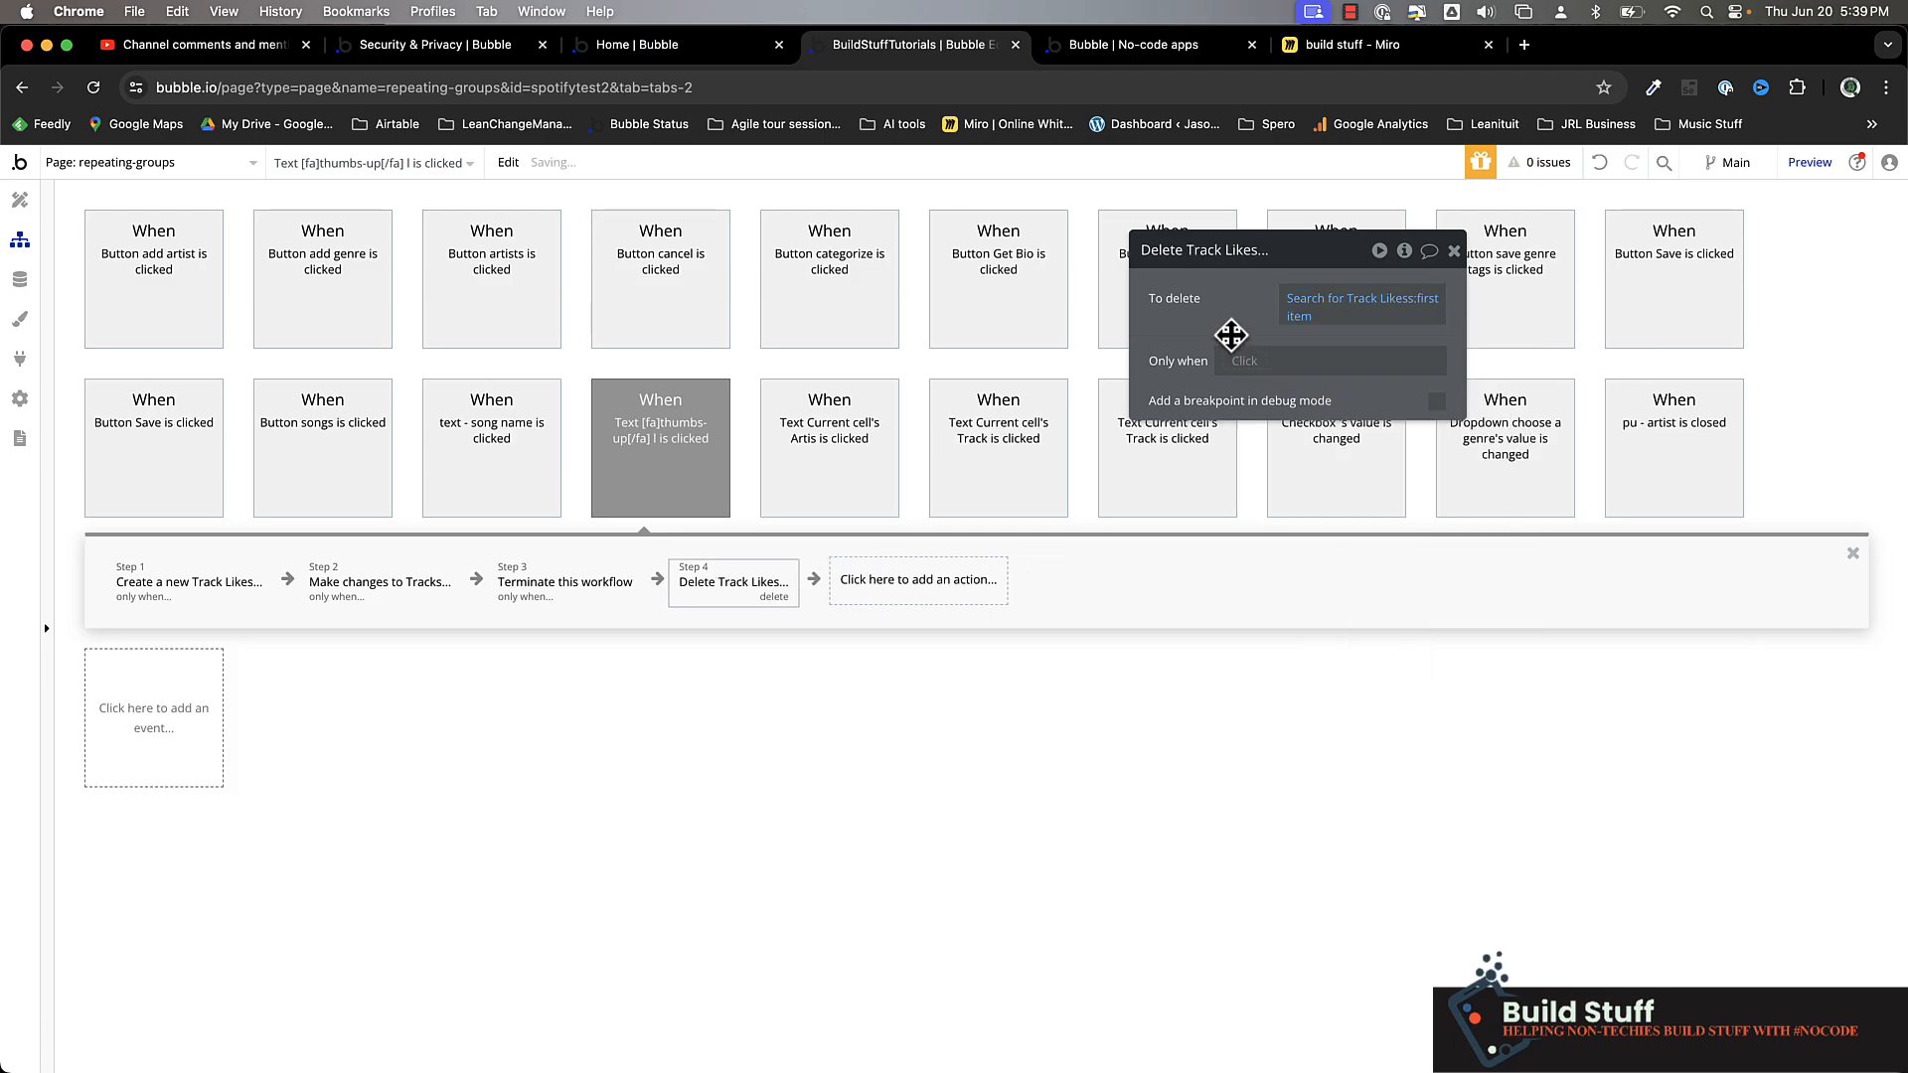
pyautogui.click(879, 595)
pyautogui.write('el')
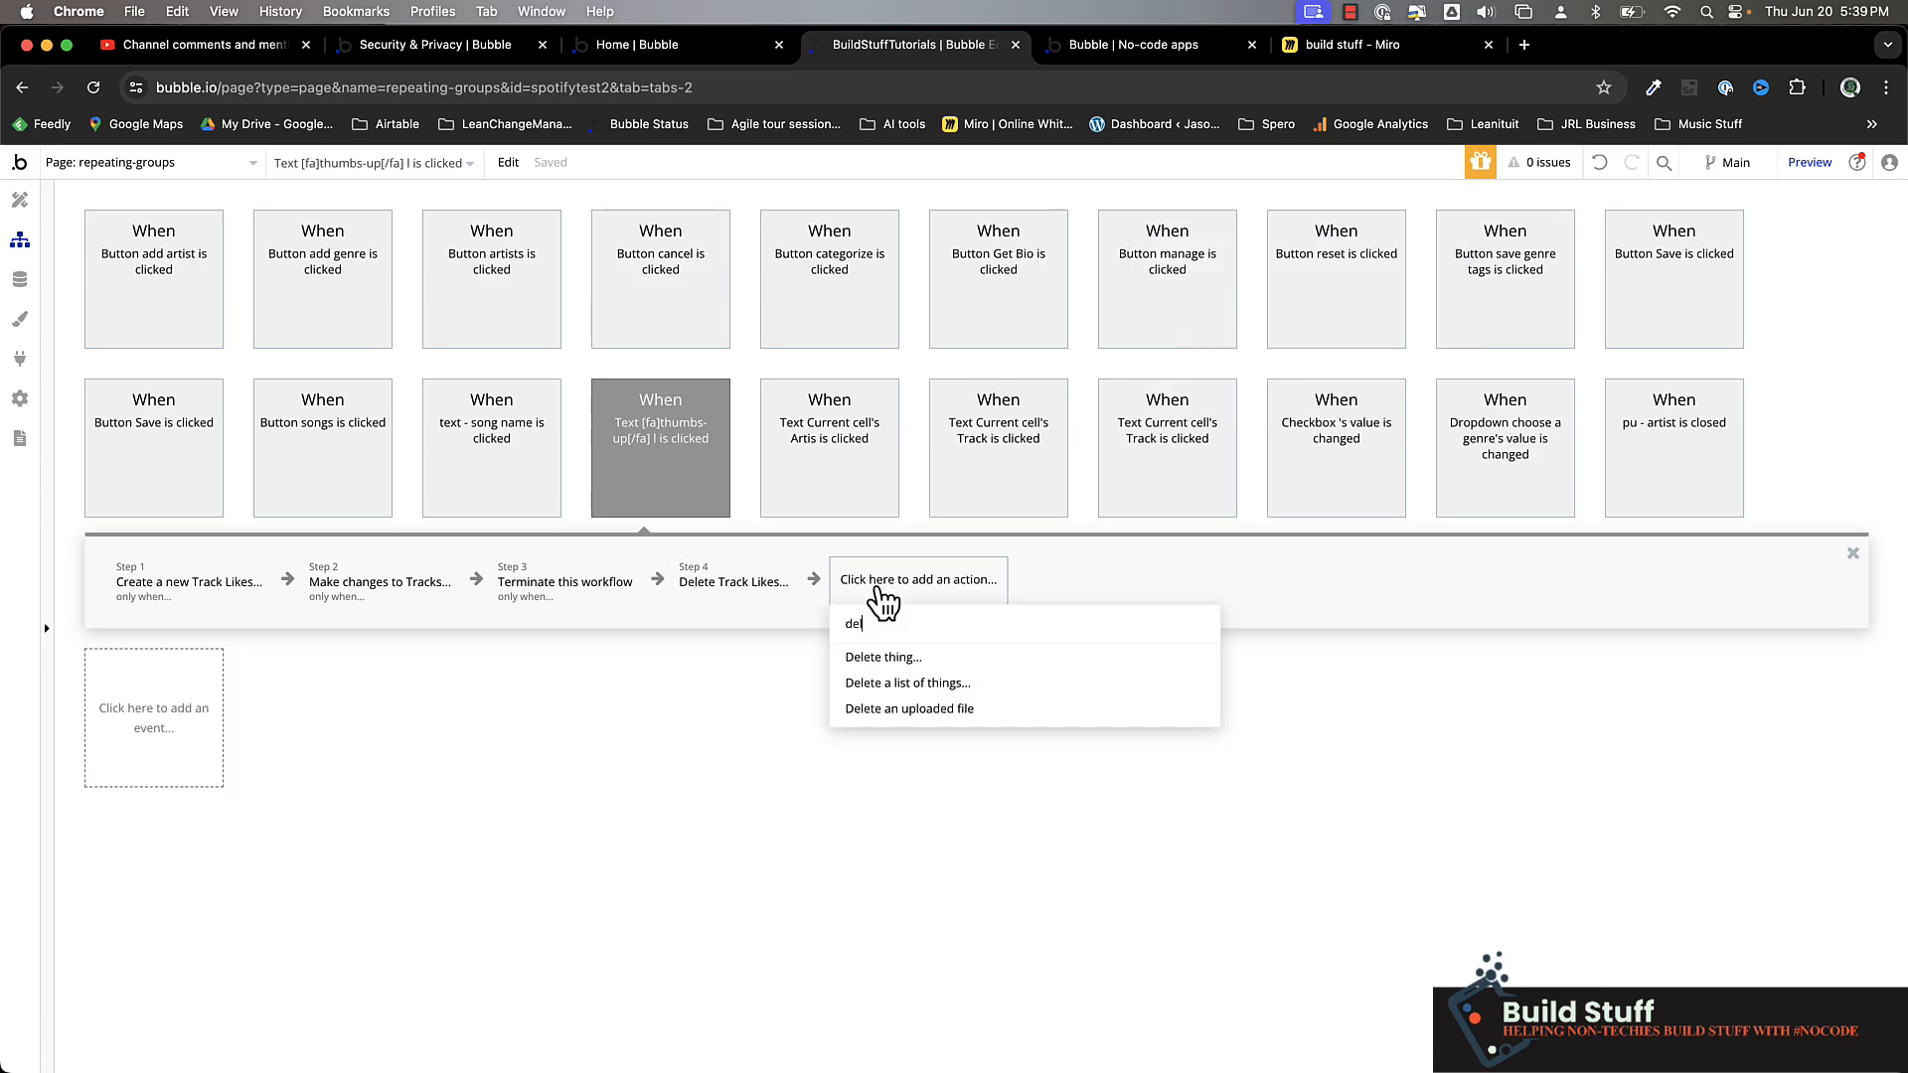
pyautogui.click(747, 643)
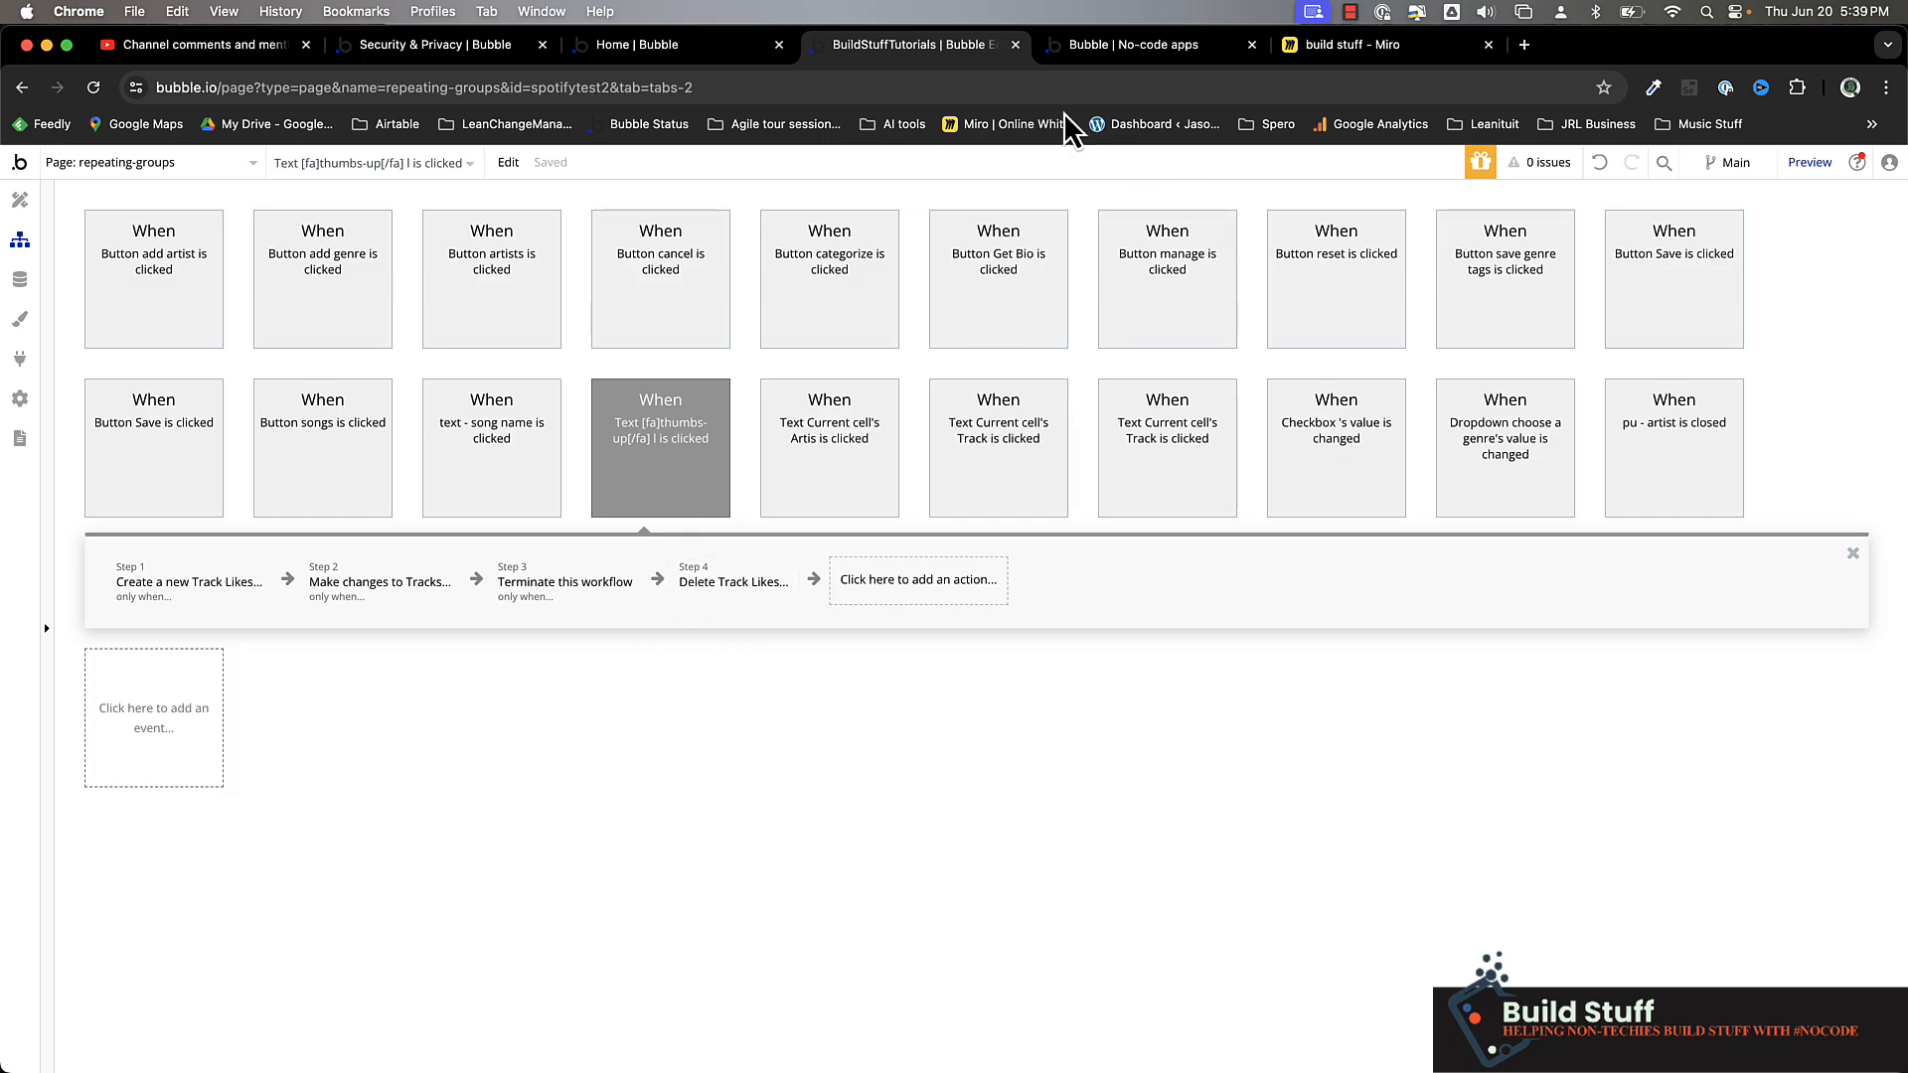
# Remove the like from Bright Eyes in the page preview and check the Track Likes entries in the app data
pyautogui.click(1148, 50)
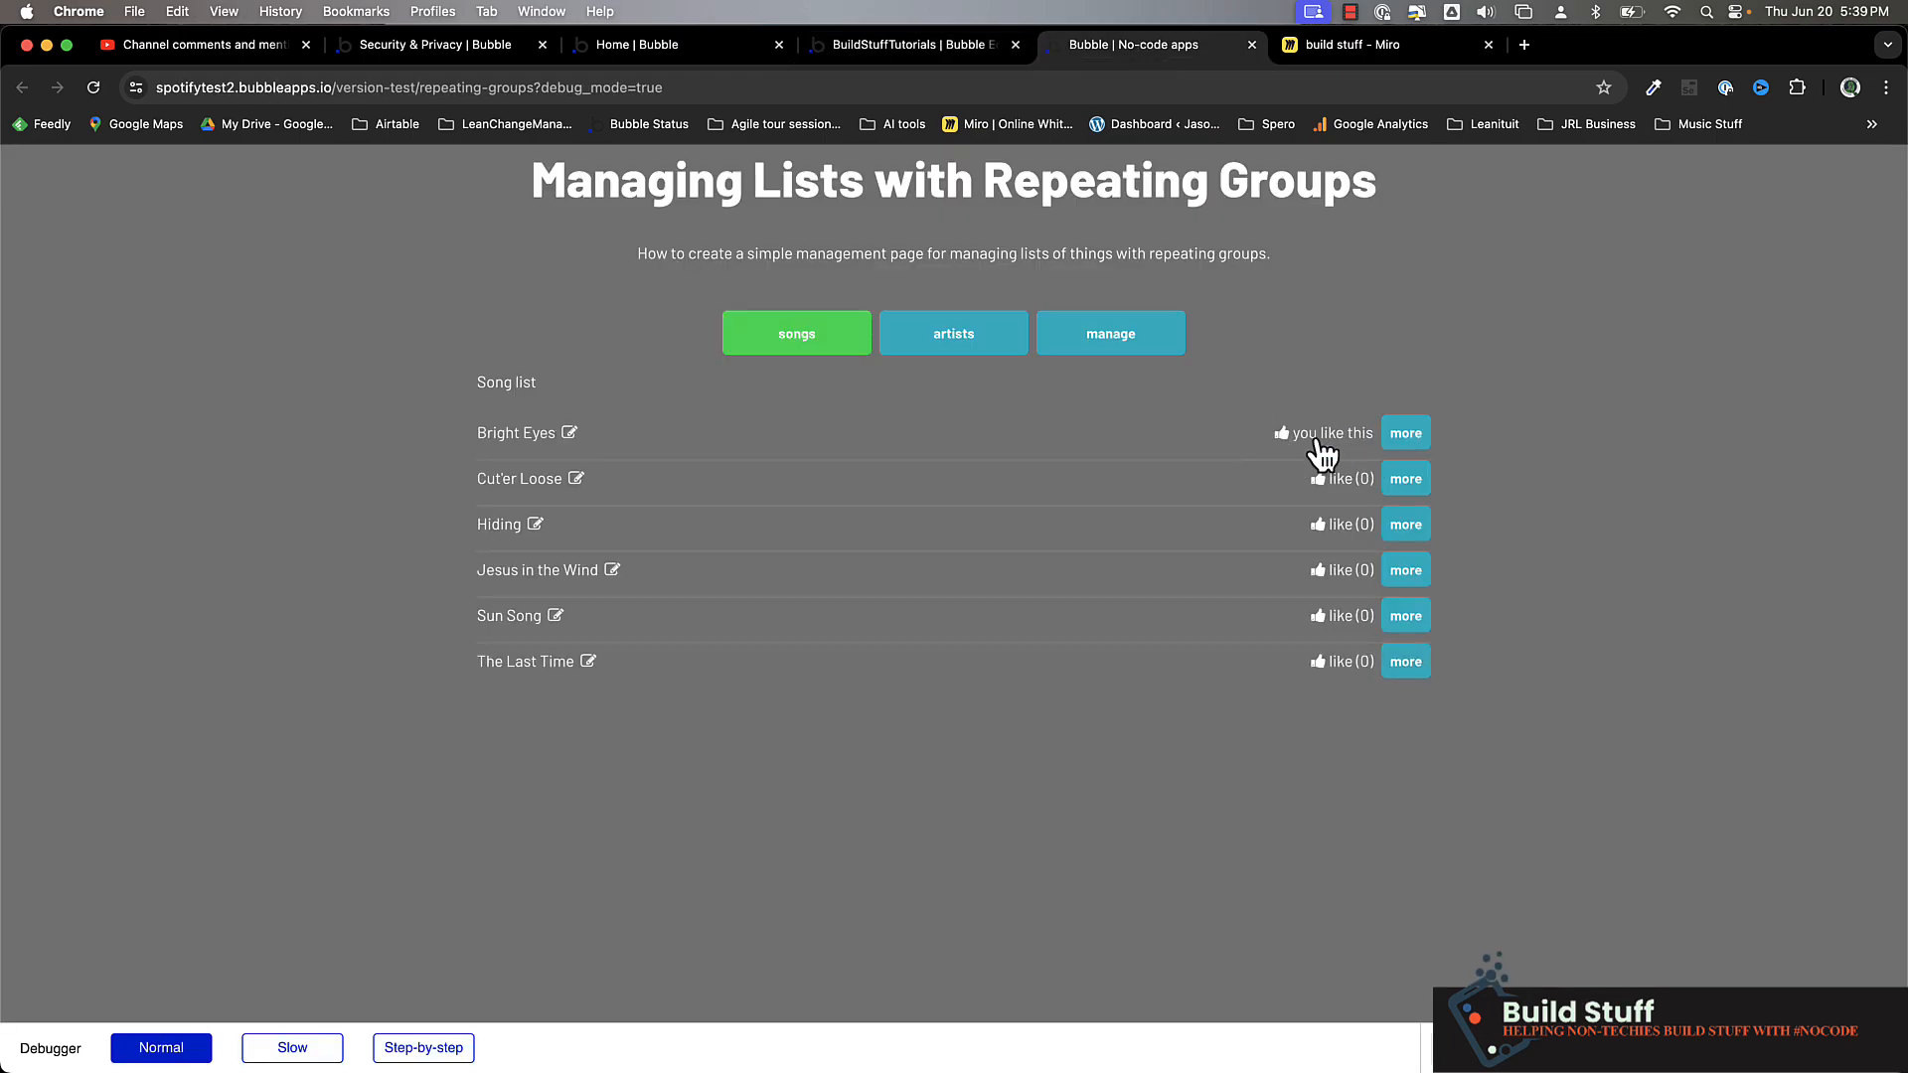
pyautogui.click(1328, 438)
pyautogui.click(885, 45)
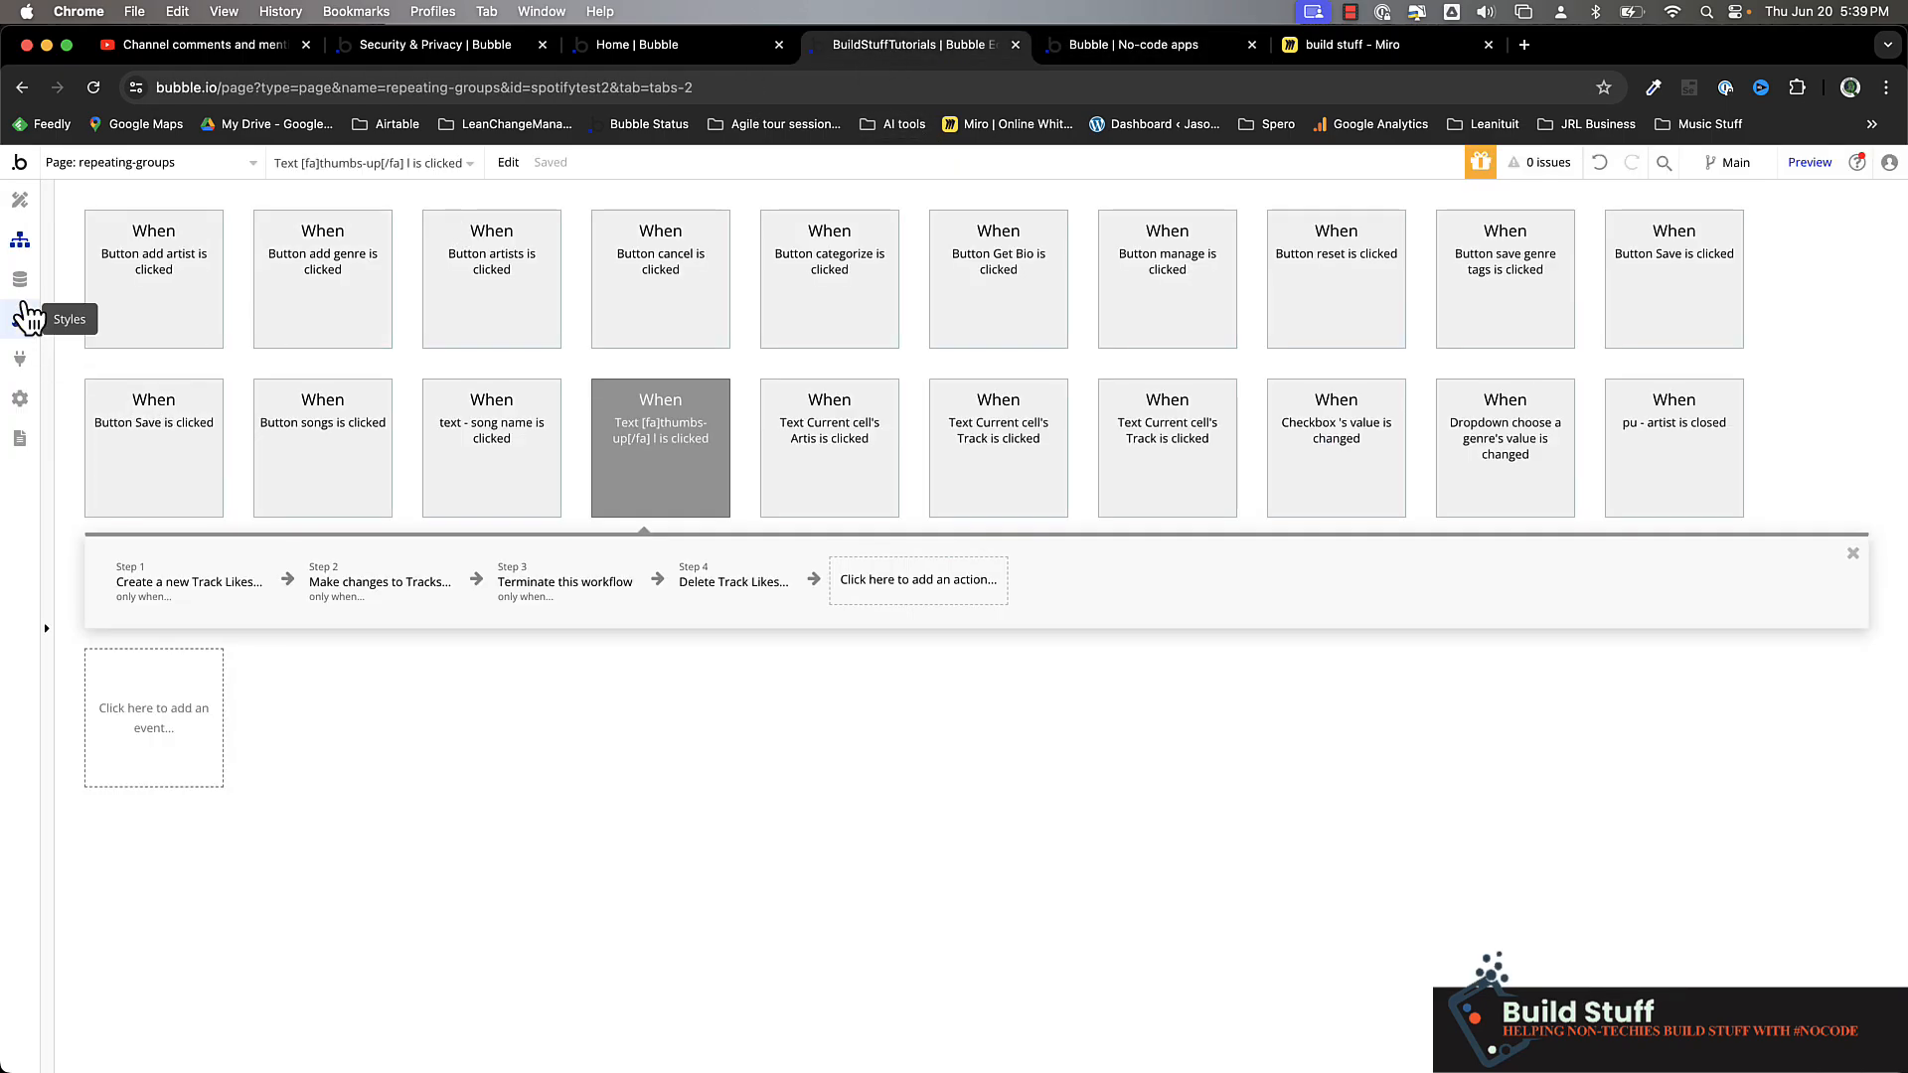
pyautogui.click(21, 280)
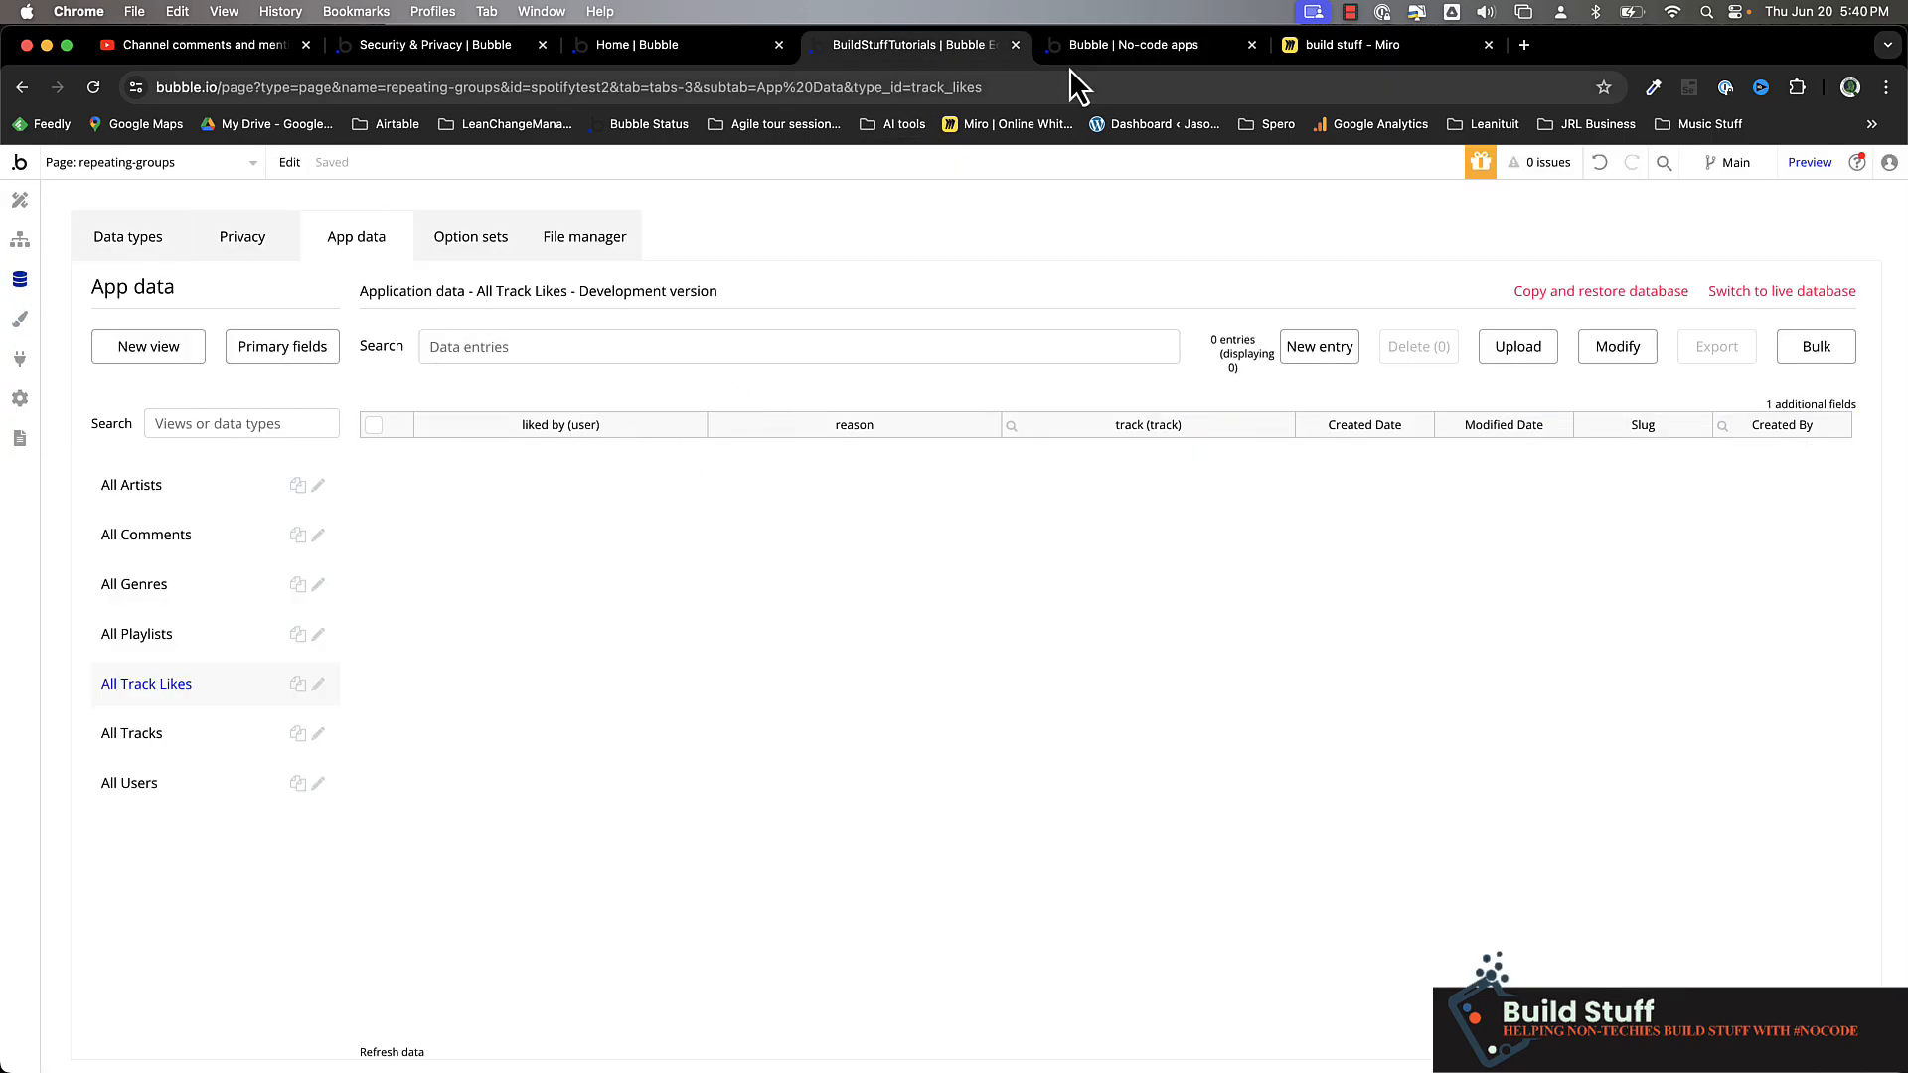
pyautogui.click(1130, 45)
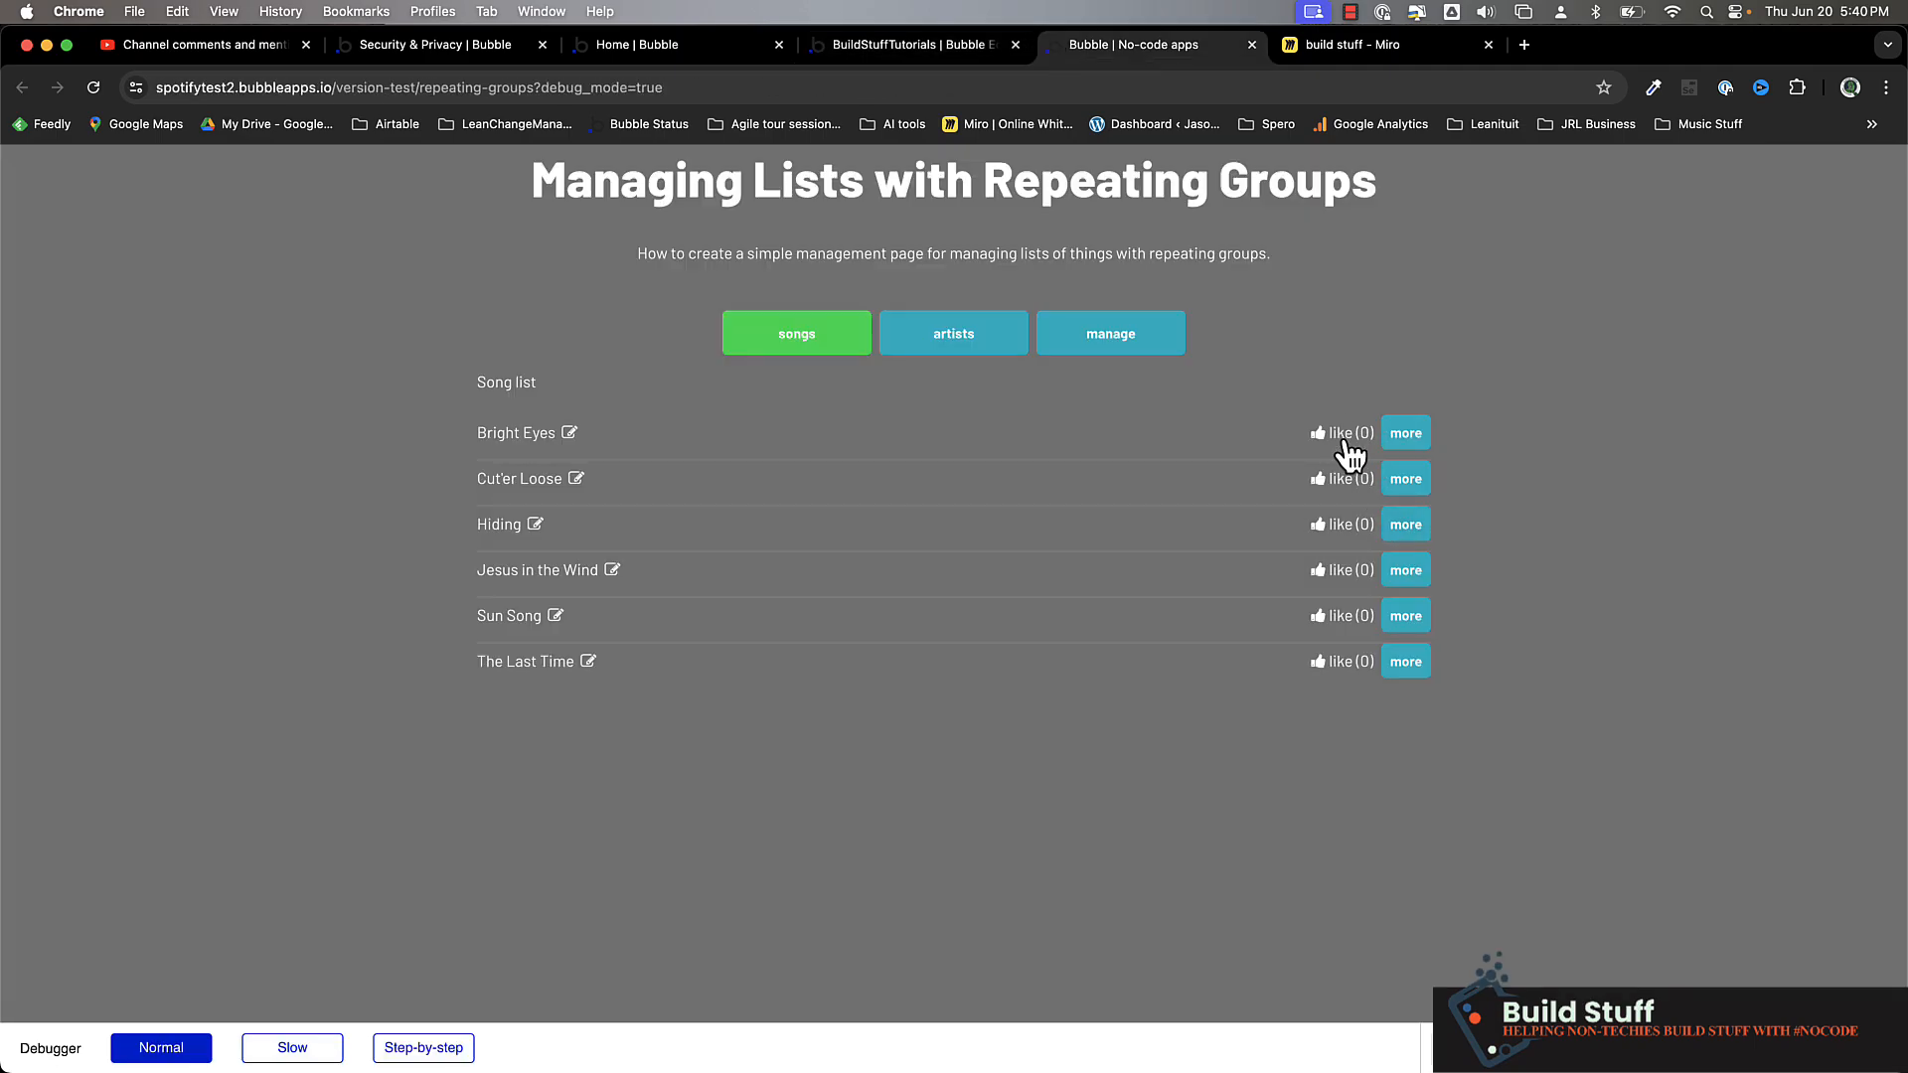
# Return to the page editor and add a Text element between the song name and the like text in the songs repeating group
pyautogui.click(939, 46)
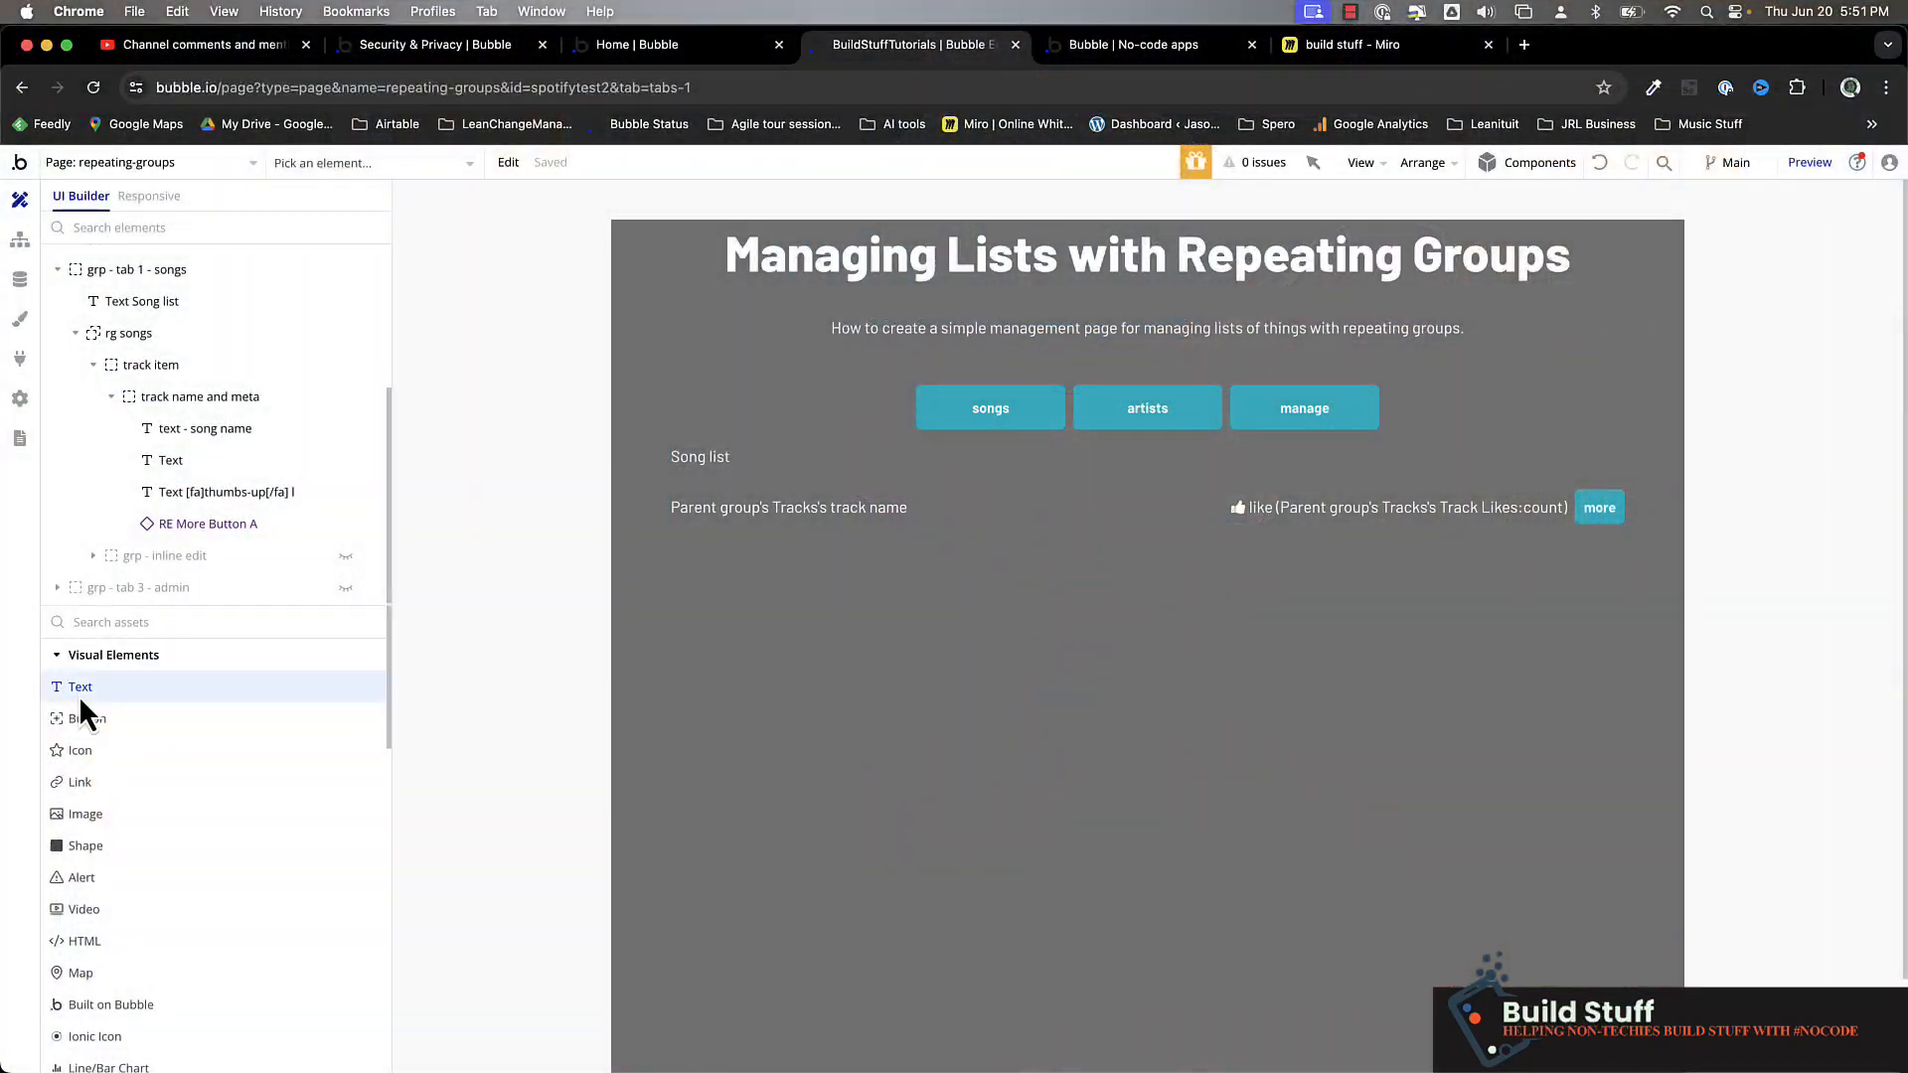
pyautogui.click(79, 693)
pyautogui.click(1148, 507)
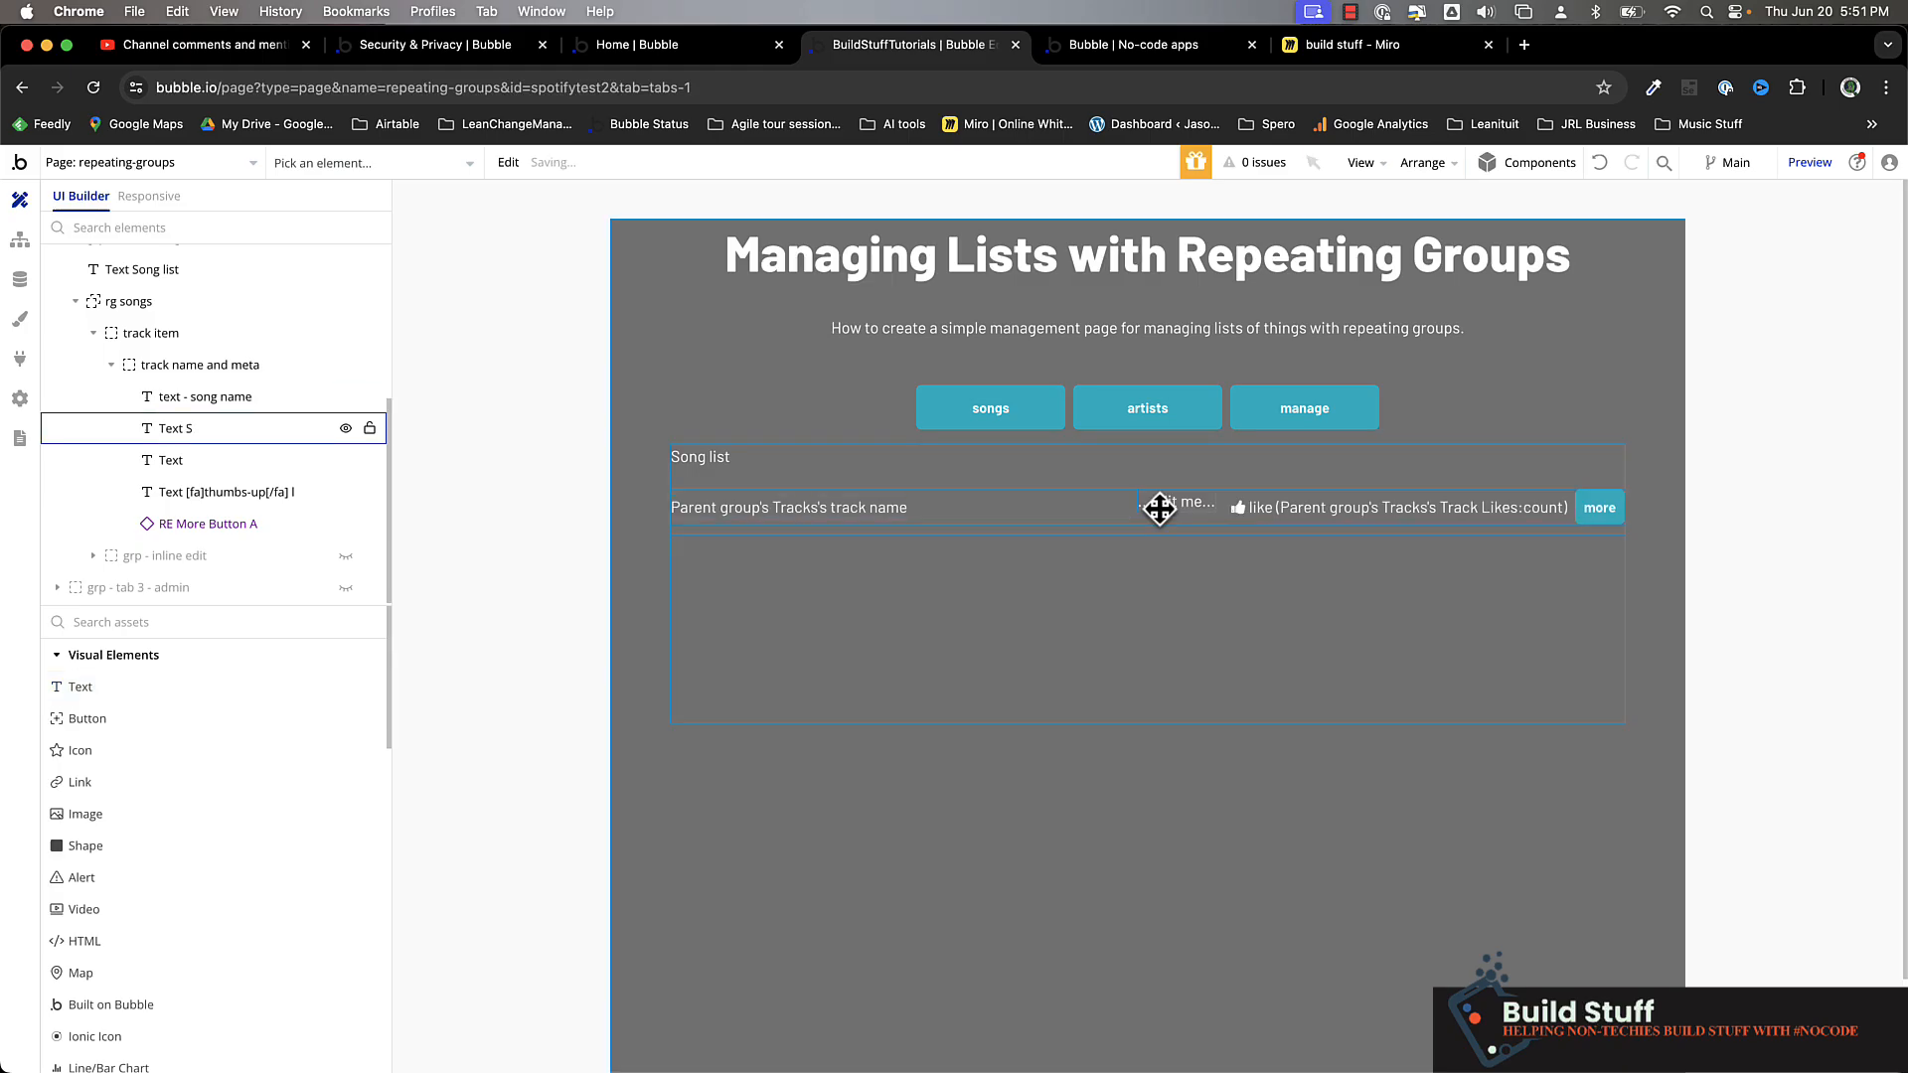
# Set the new text's content to Parent group's Tracks's Track Likes:each item's liked by (user)'s firstname
pyautogui.click(1689, 382)
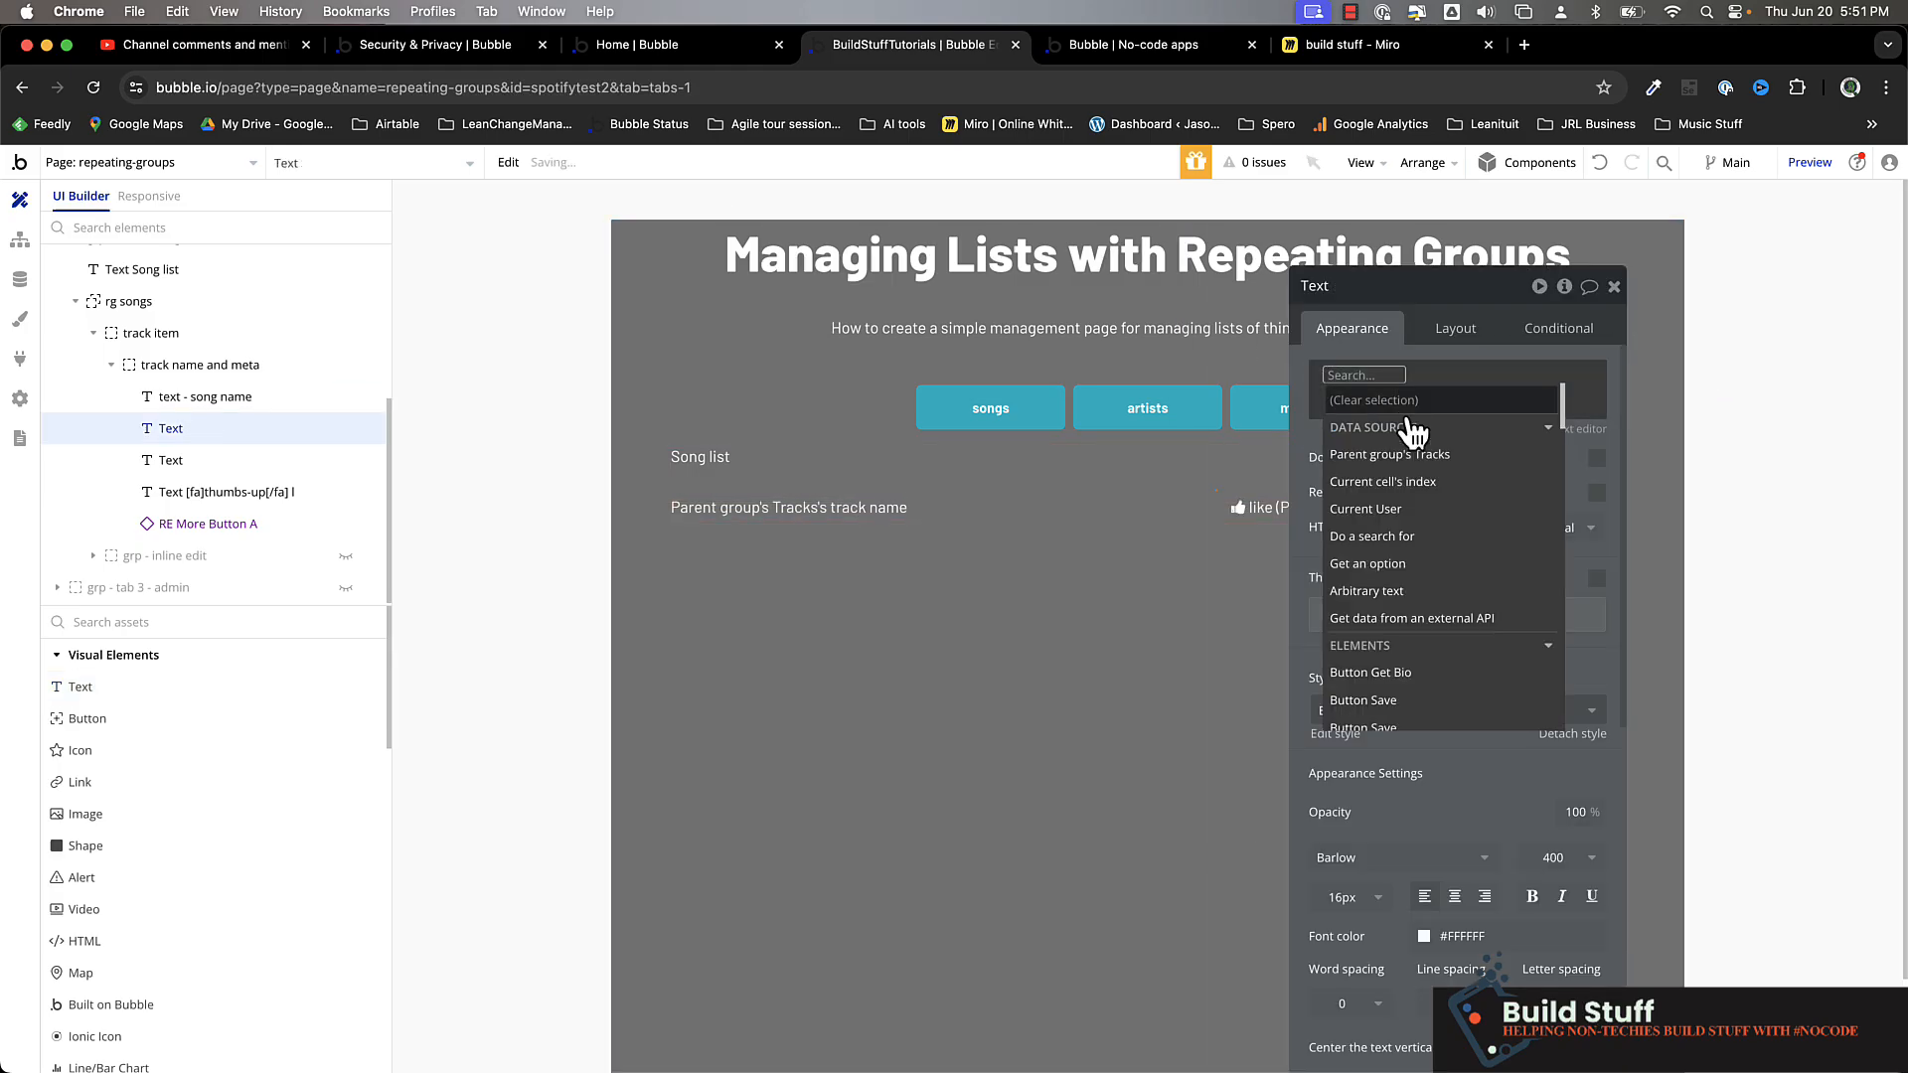
pyautogui.click(1480, 467)
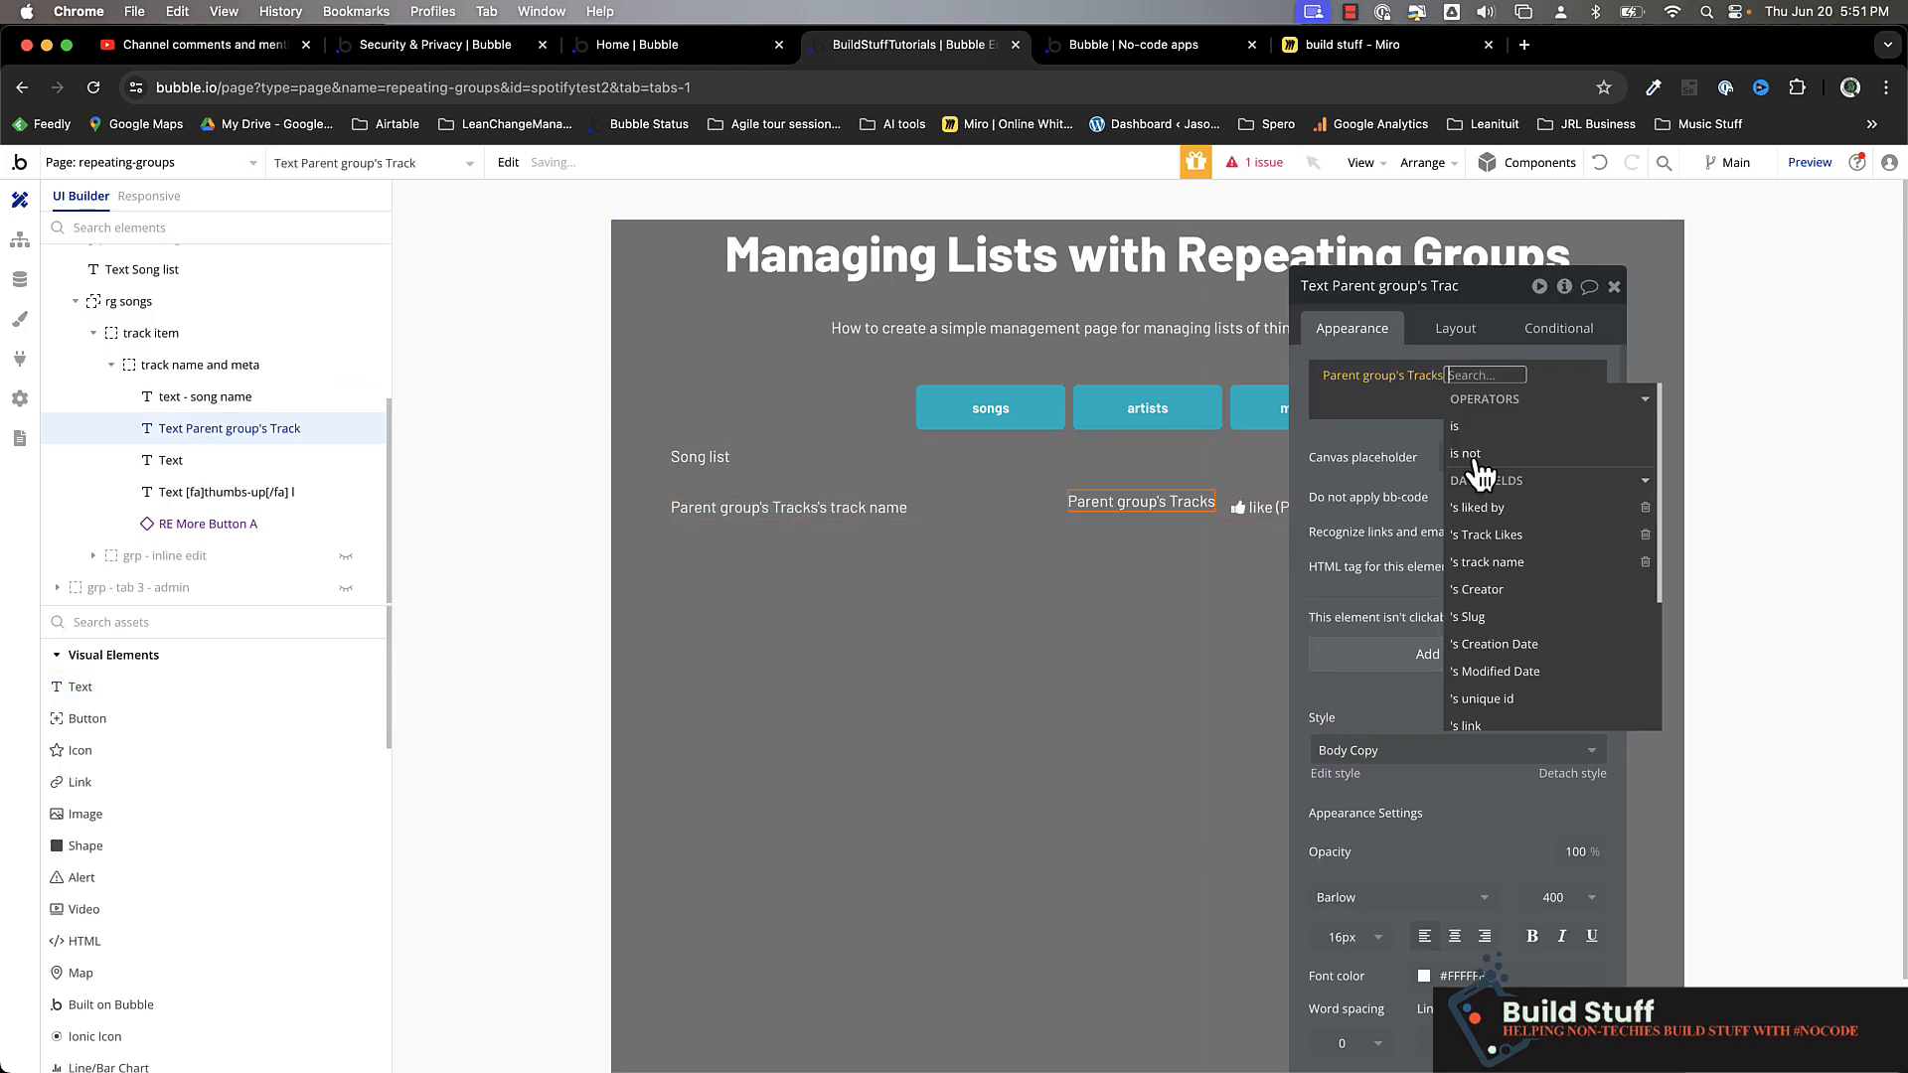
pyautogui.click(1530, 534)
pyautogui.scroll(-5, 1549, 545)
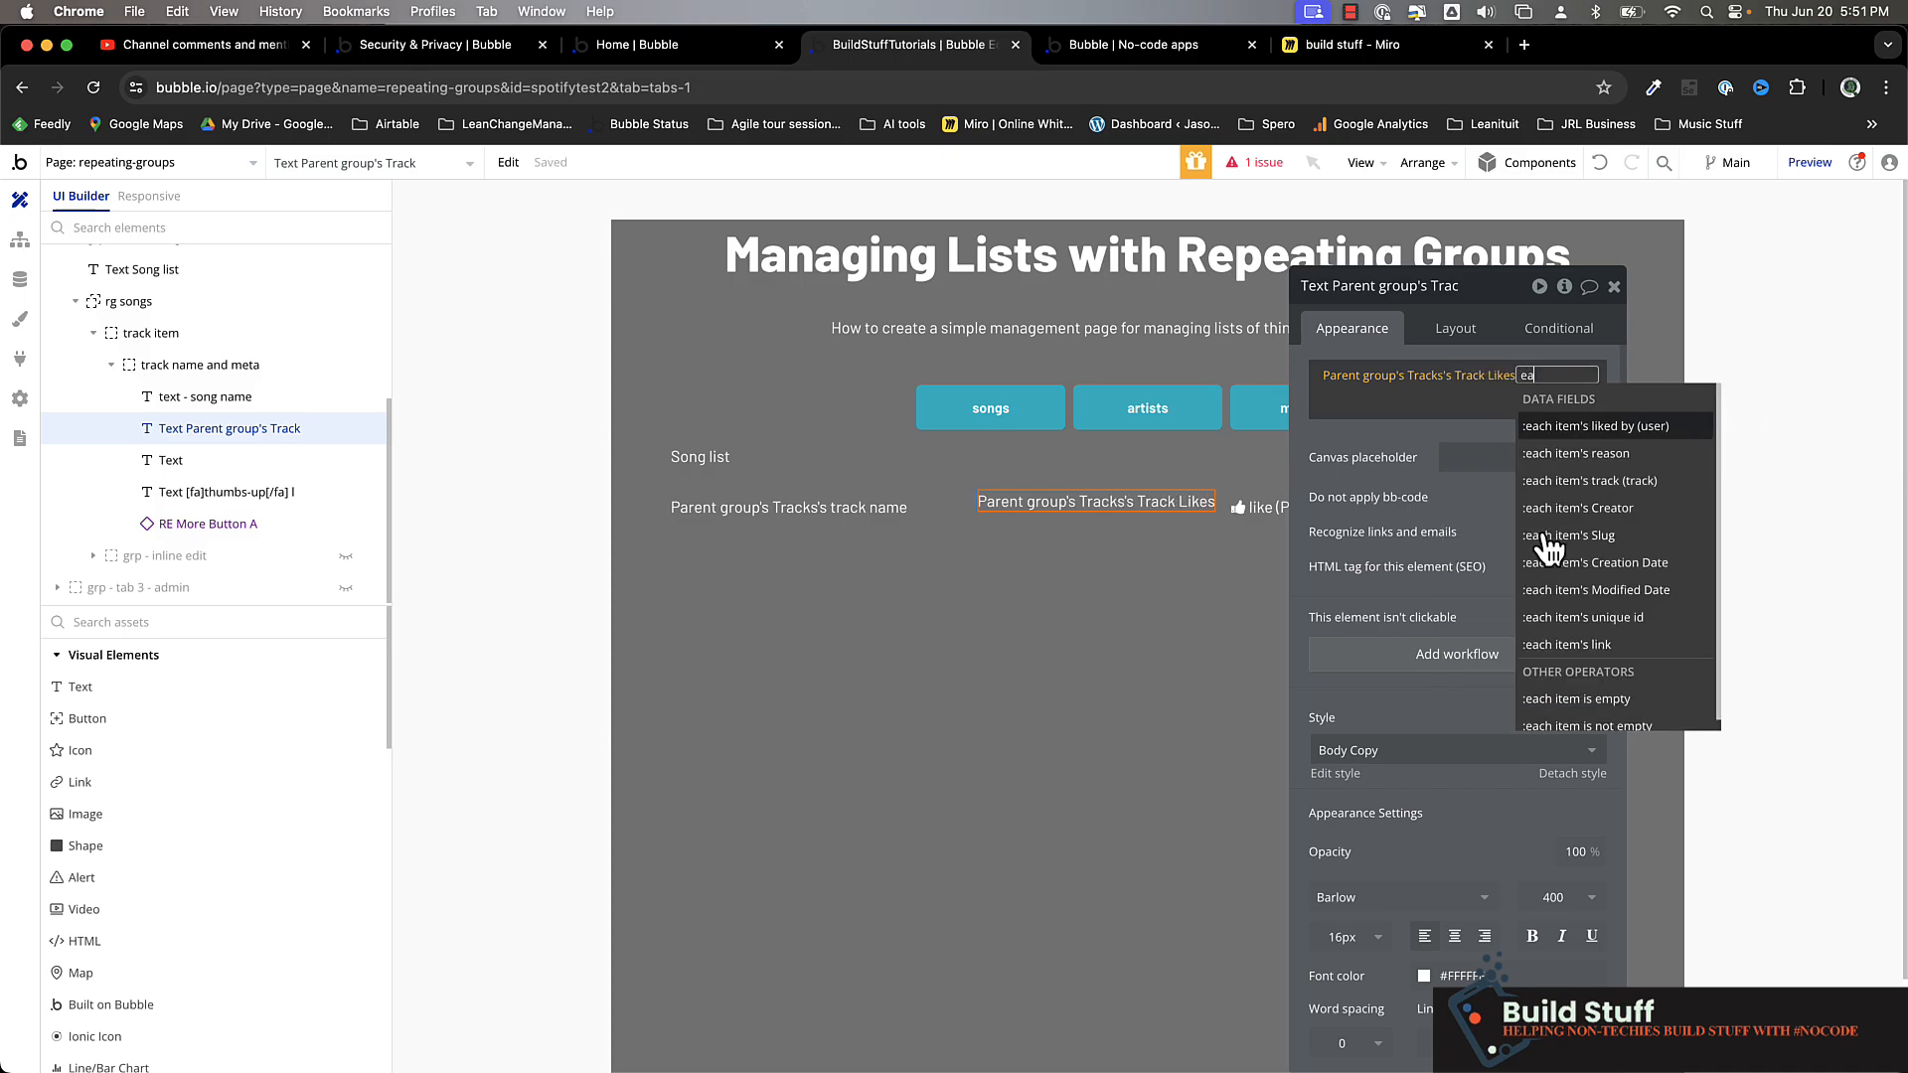
pyautogui.click(1612, 430)
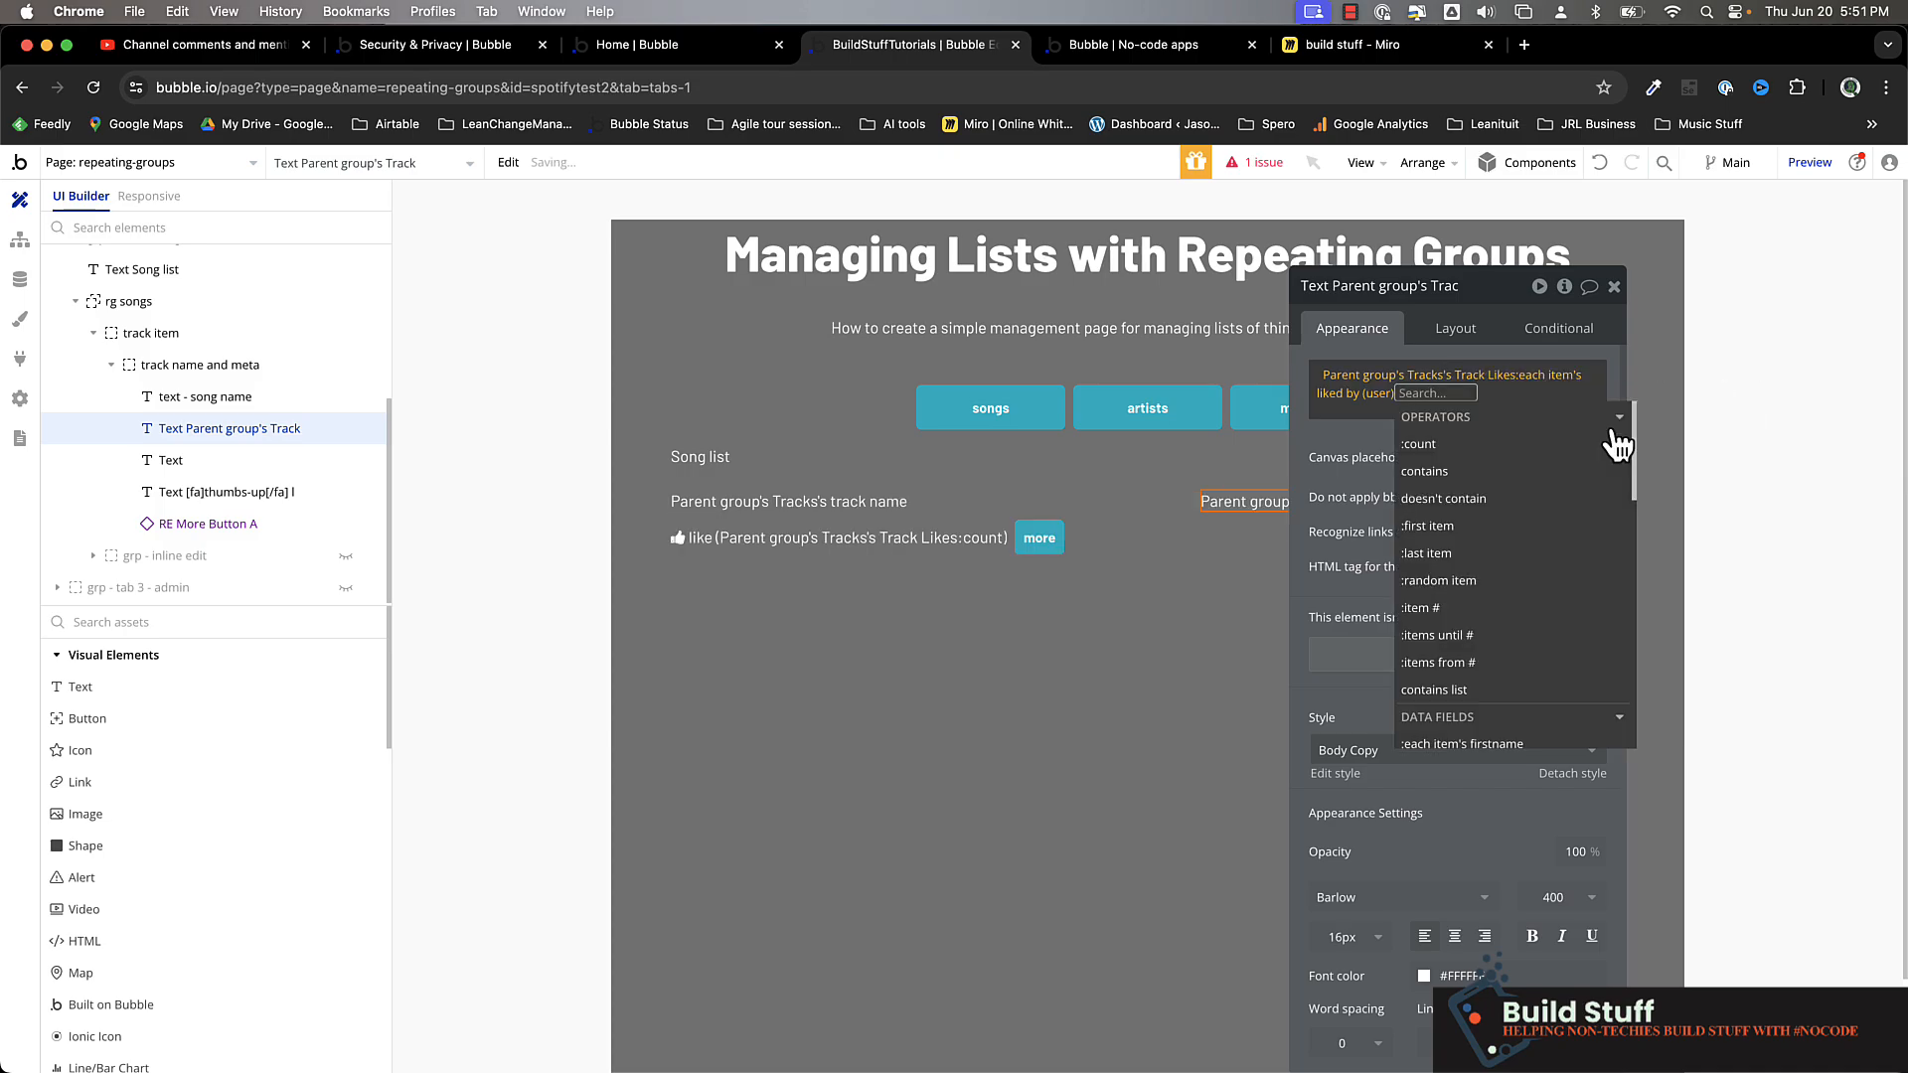
pyautogui.click(1617, 419)
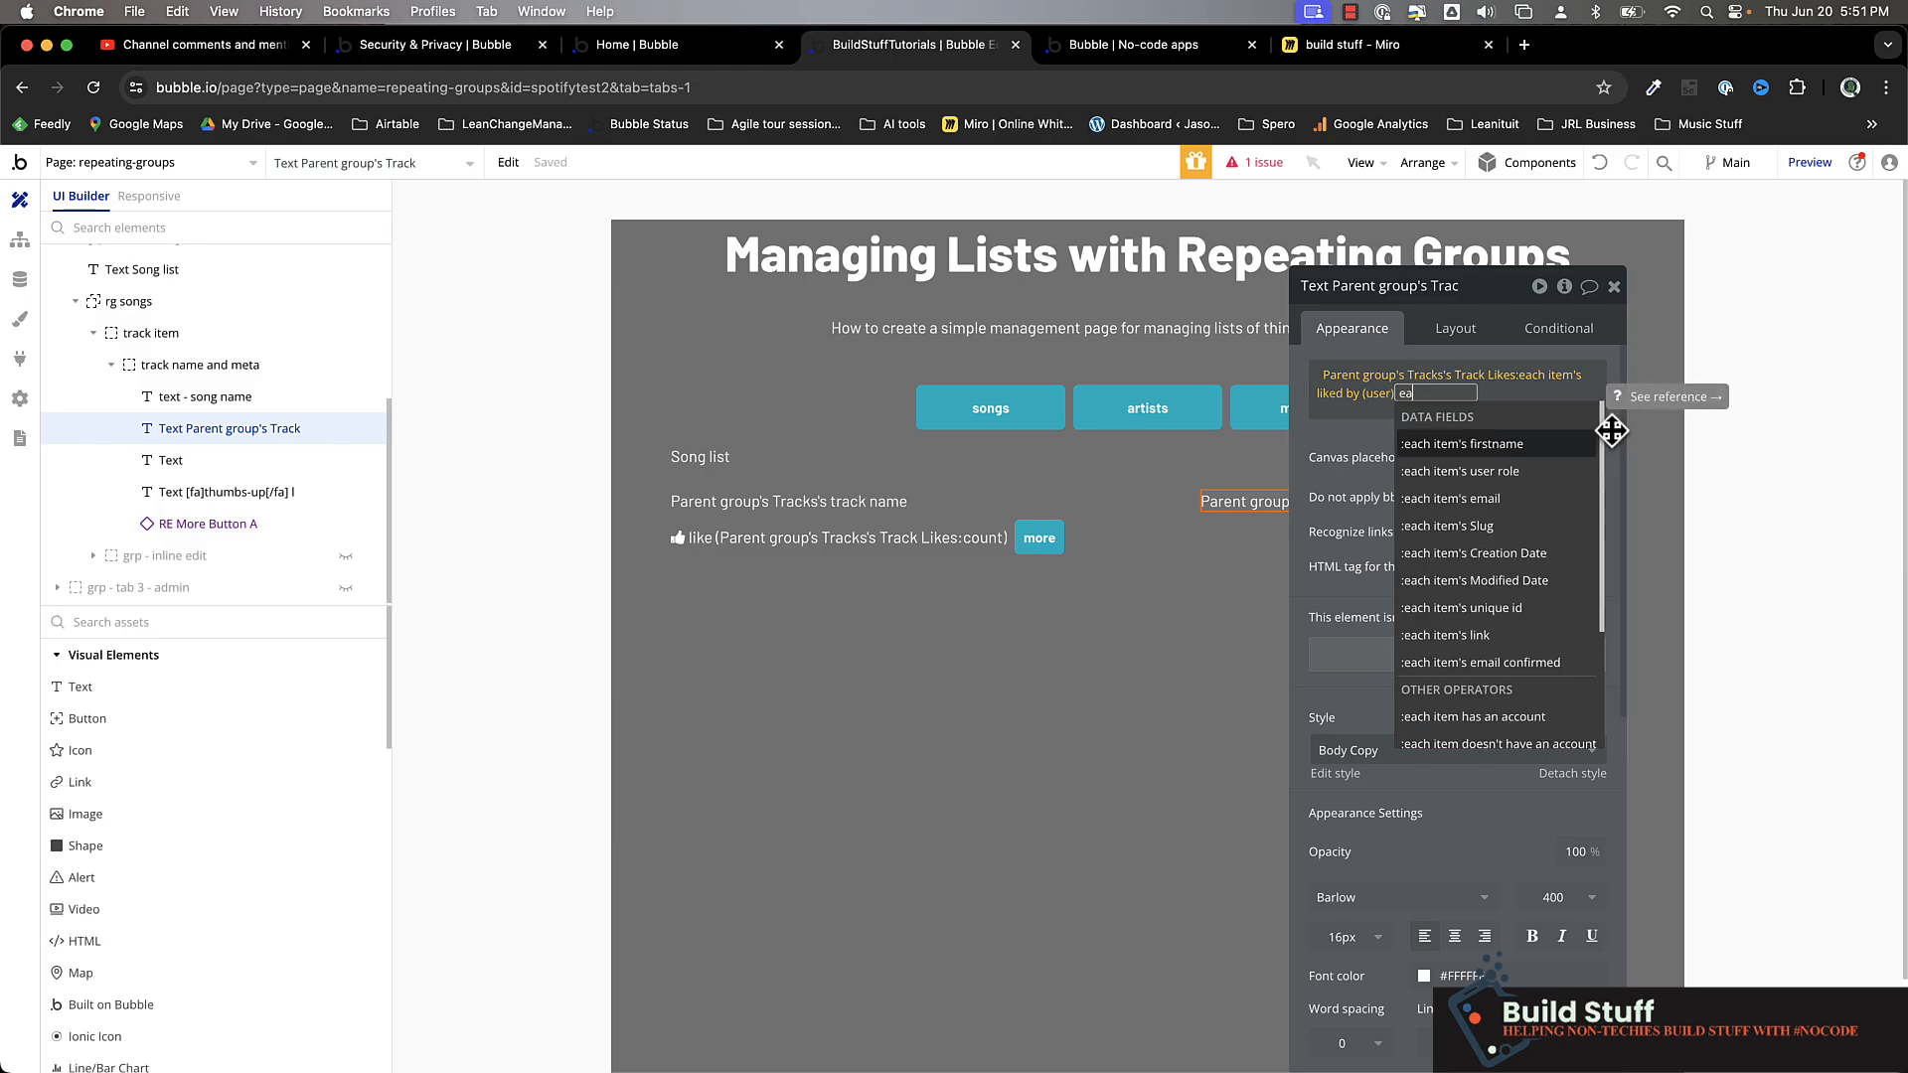
pyautogui.click(1519, 459)
# Format the list of first names as text, showing This text per item with a comma delimiter
pyautogui.write('fo')
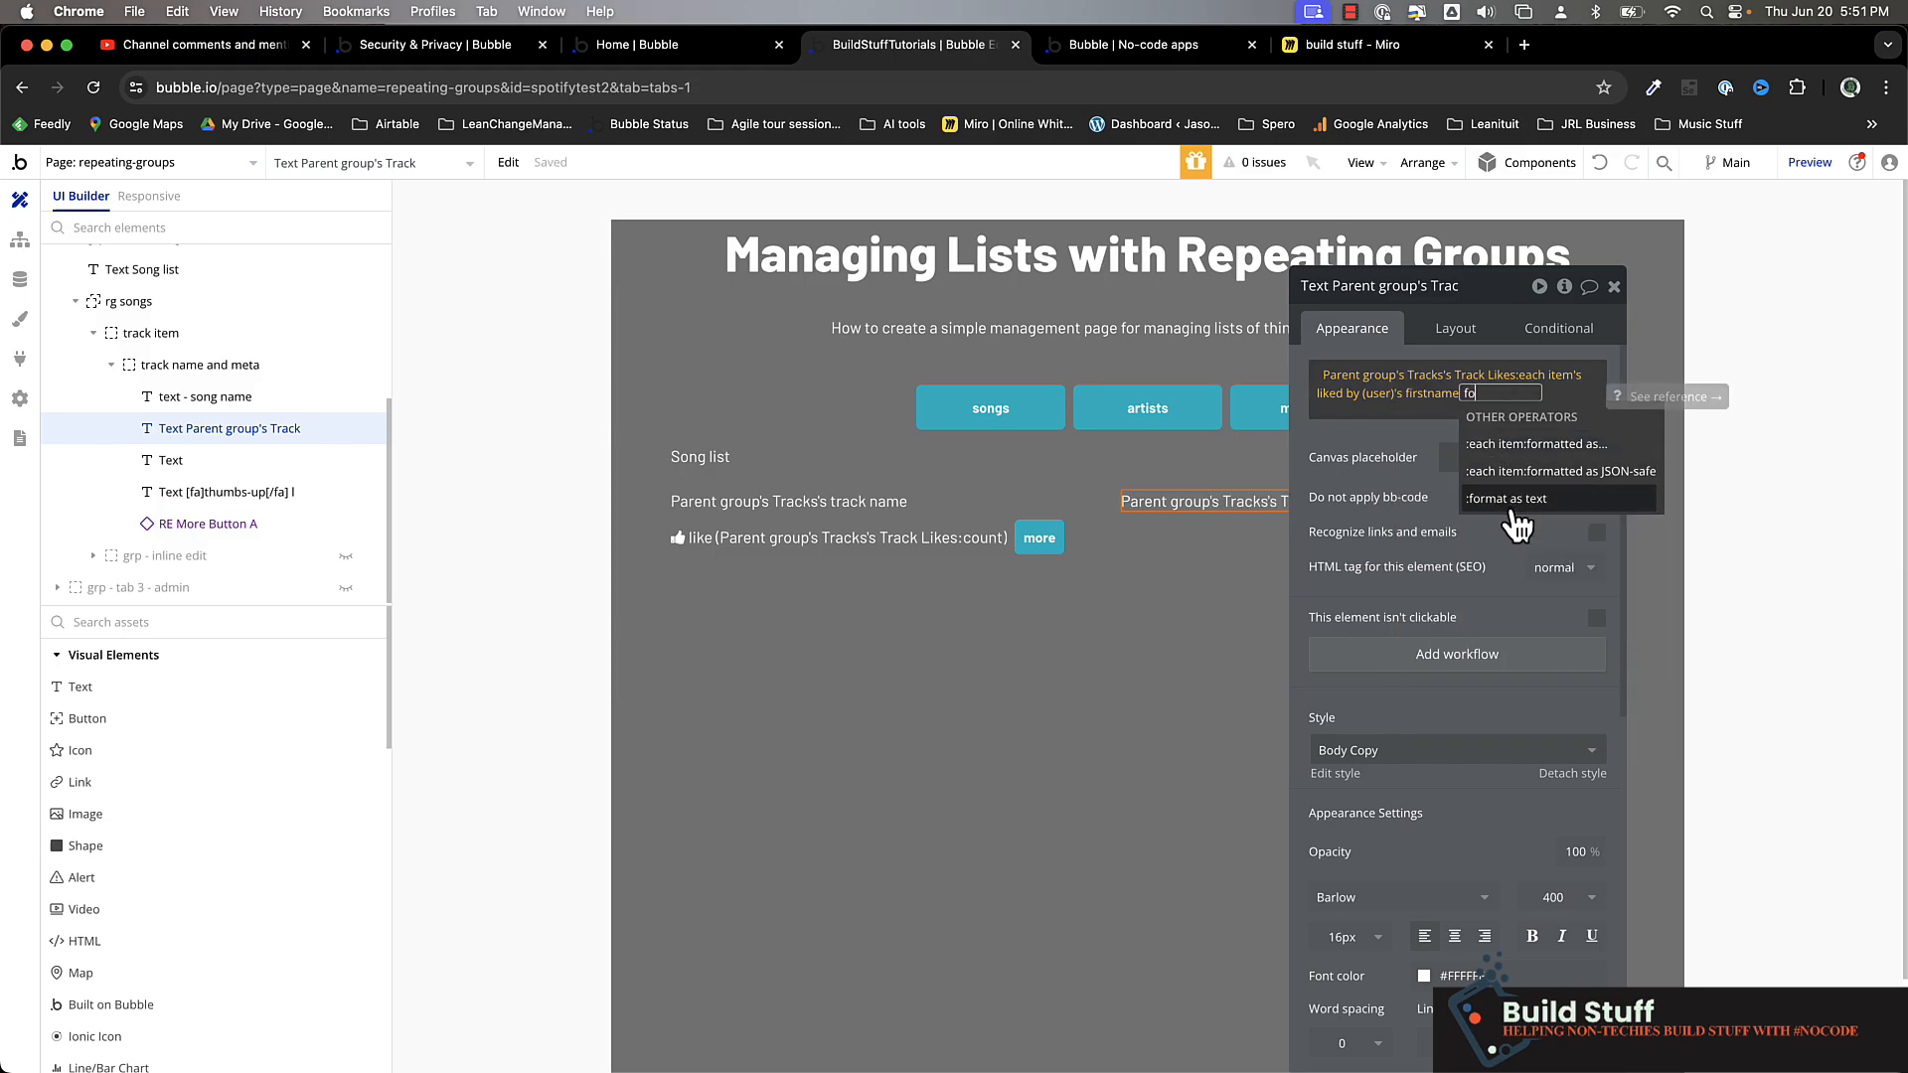
pyautogui.click(1510, 498)
pyautogui.click(1335, 357)
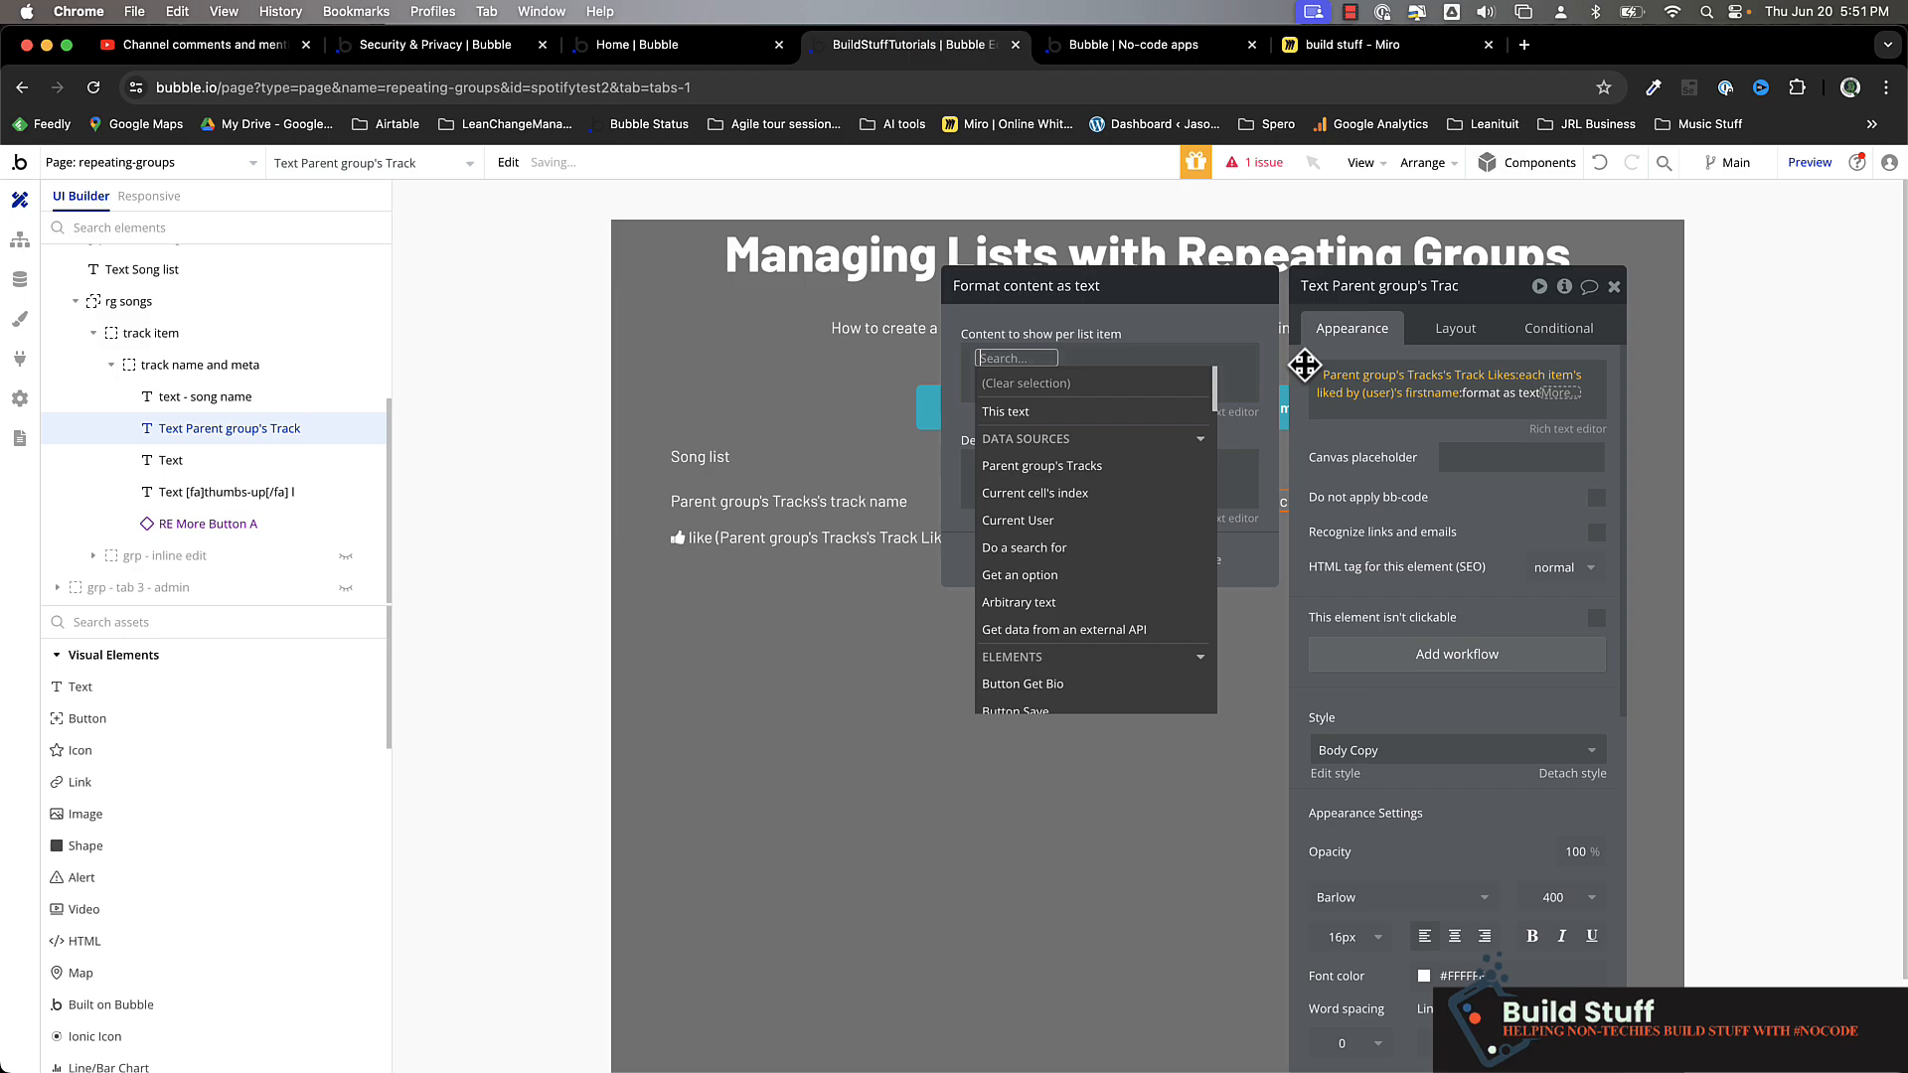
pyautogui.click(1024, 413)
pyautogui.click(995, 468)
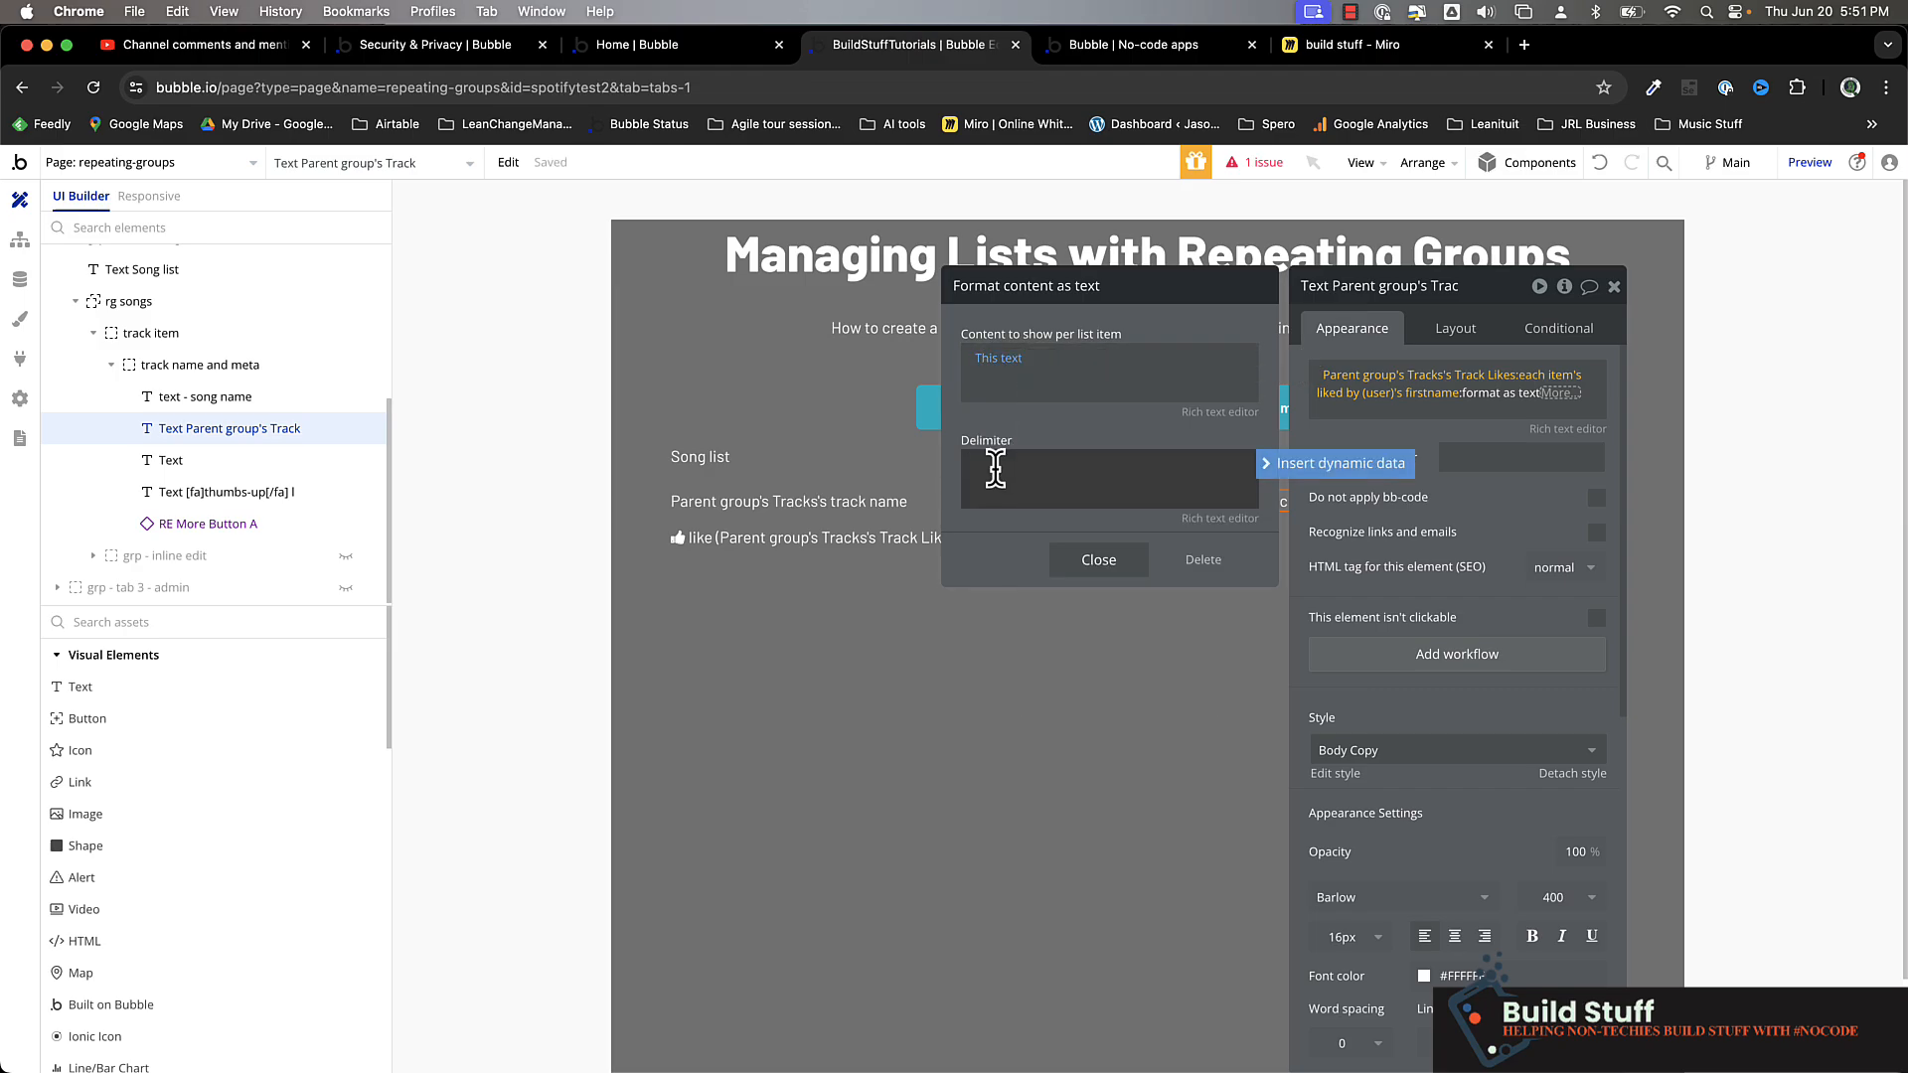
pyautogui.click(1111, 568)
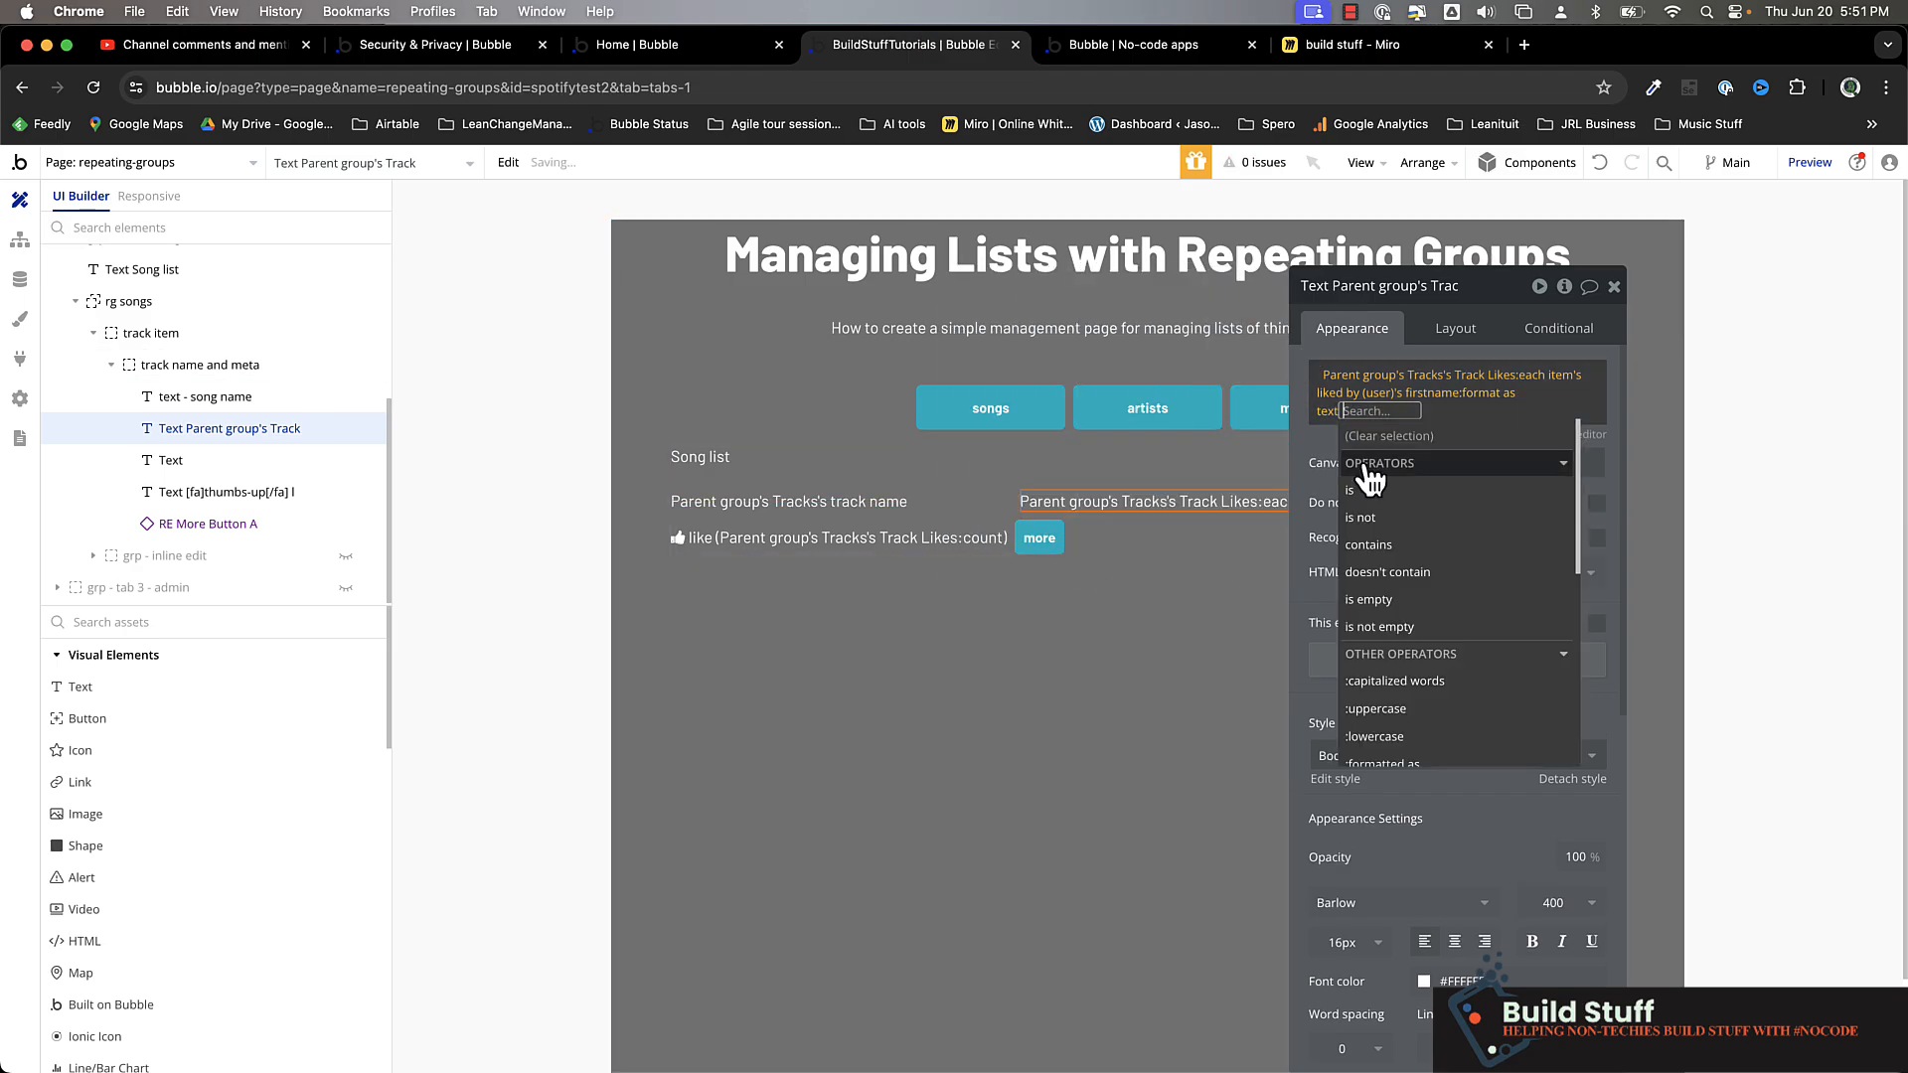
# Reload the page preview and like the tracks Bright Eyes, Jesus in the Wind and The Last Time
pyautogui.click(1117, 49)
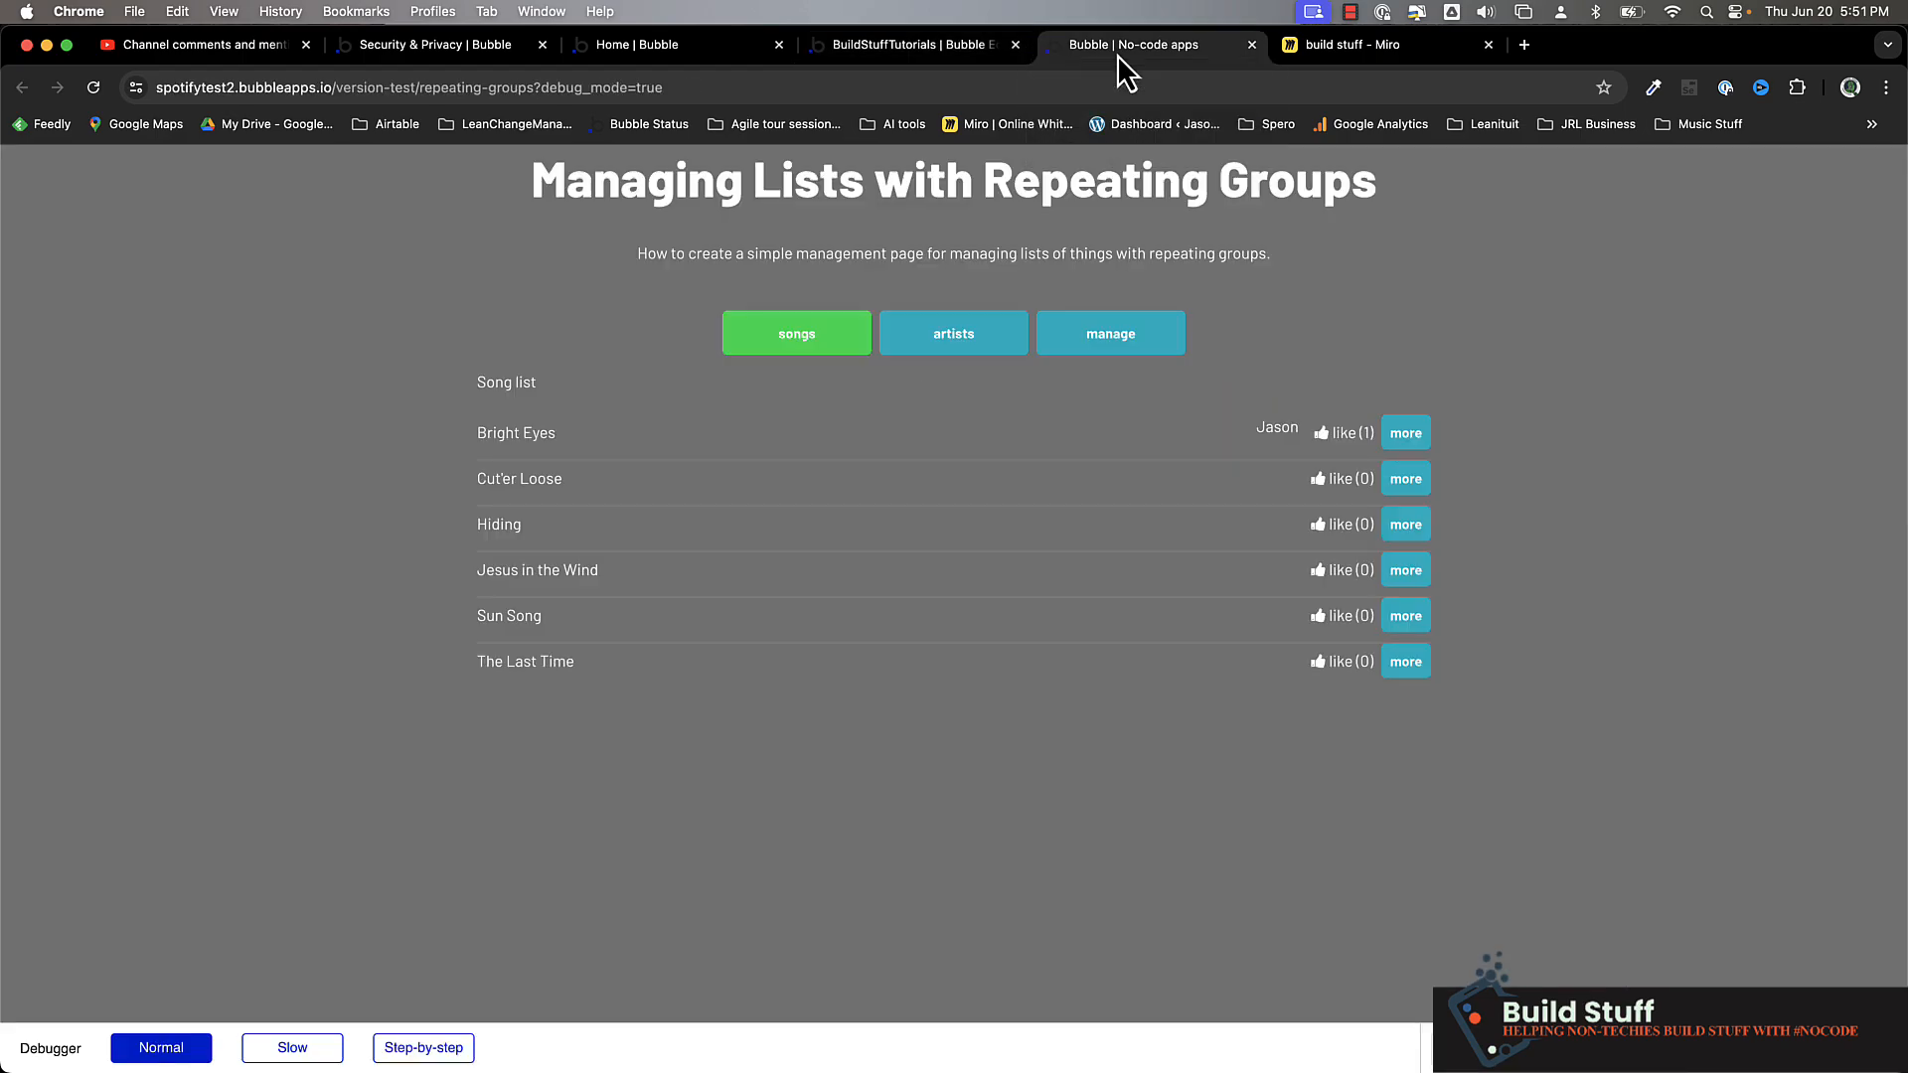
pyautogui.press('super+r')
pyautogui.click(1363, 437)
pyautogui.moveTo(1196, 427); pyautogui.dragTo(1238, 429)
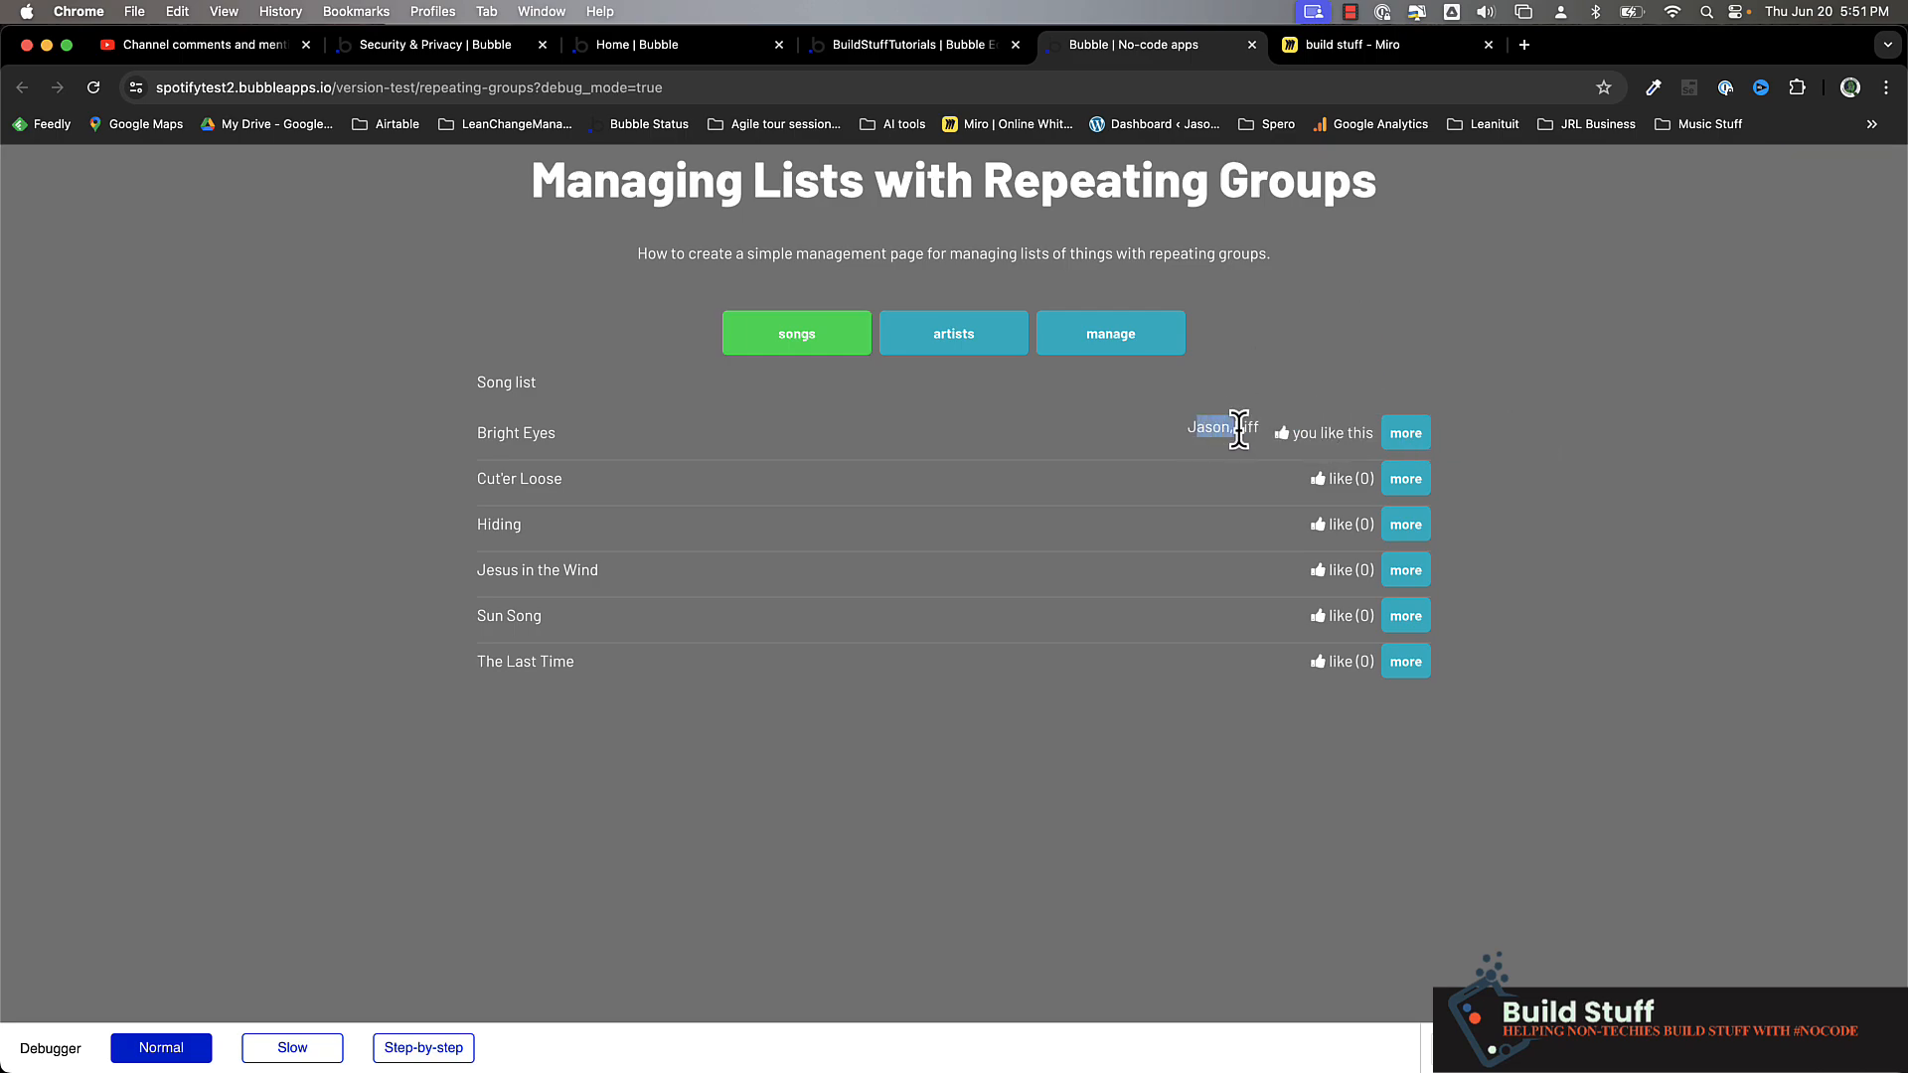
pyautogui.click(1357, 576)
pyautogui.click(1358, 666)
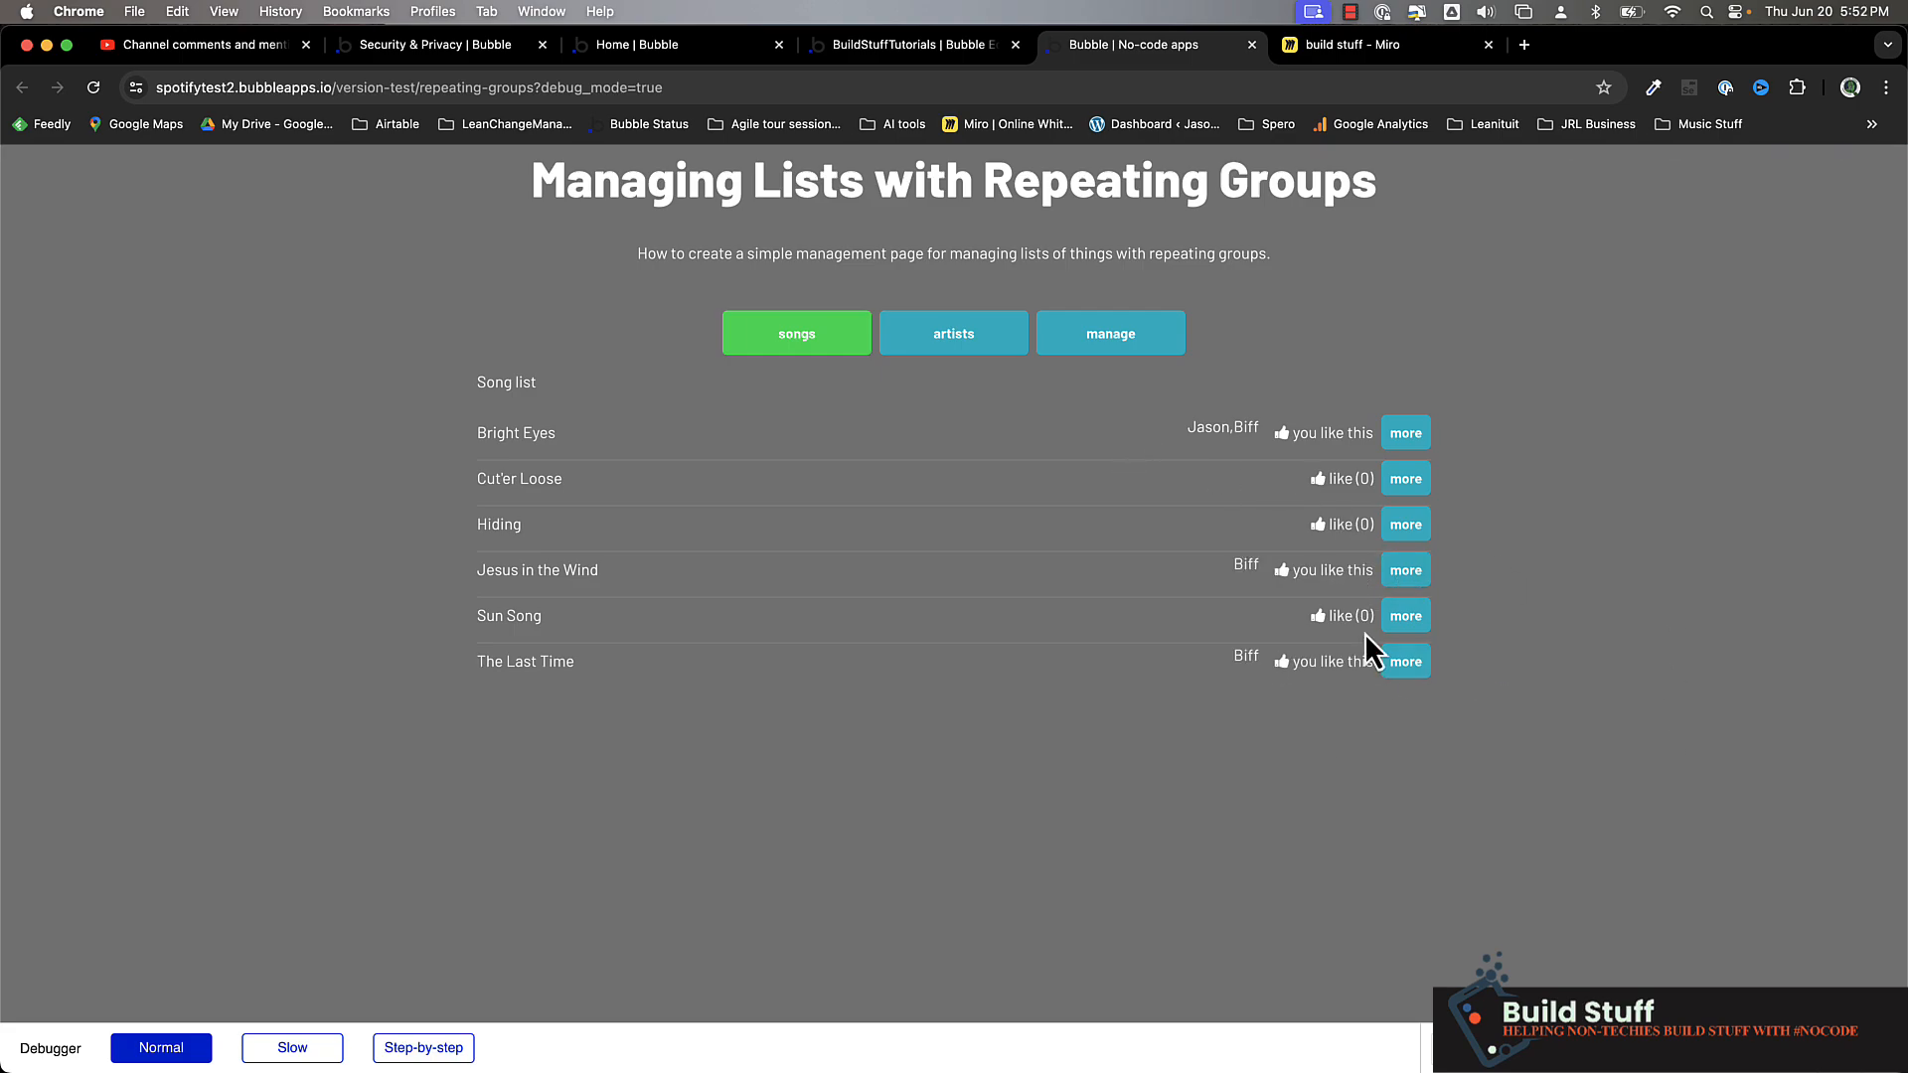
# Return to the editor and place a Line/Bar Chart element on the page below the song list
pyautogui.click(924, 49)
pyautogui.click(153, 623)
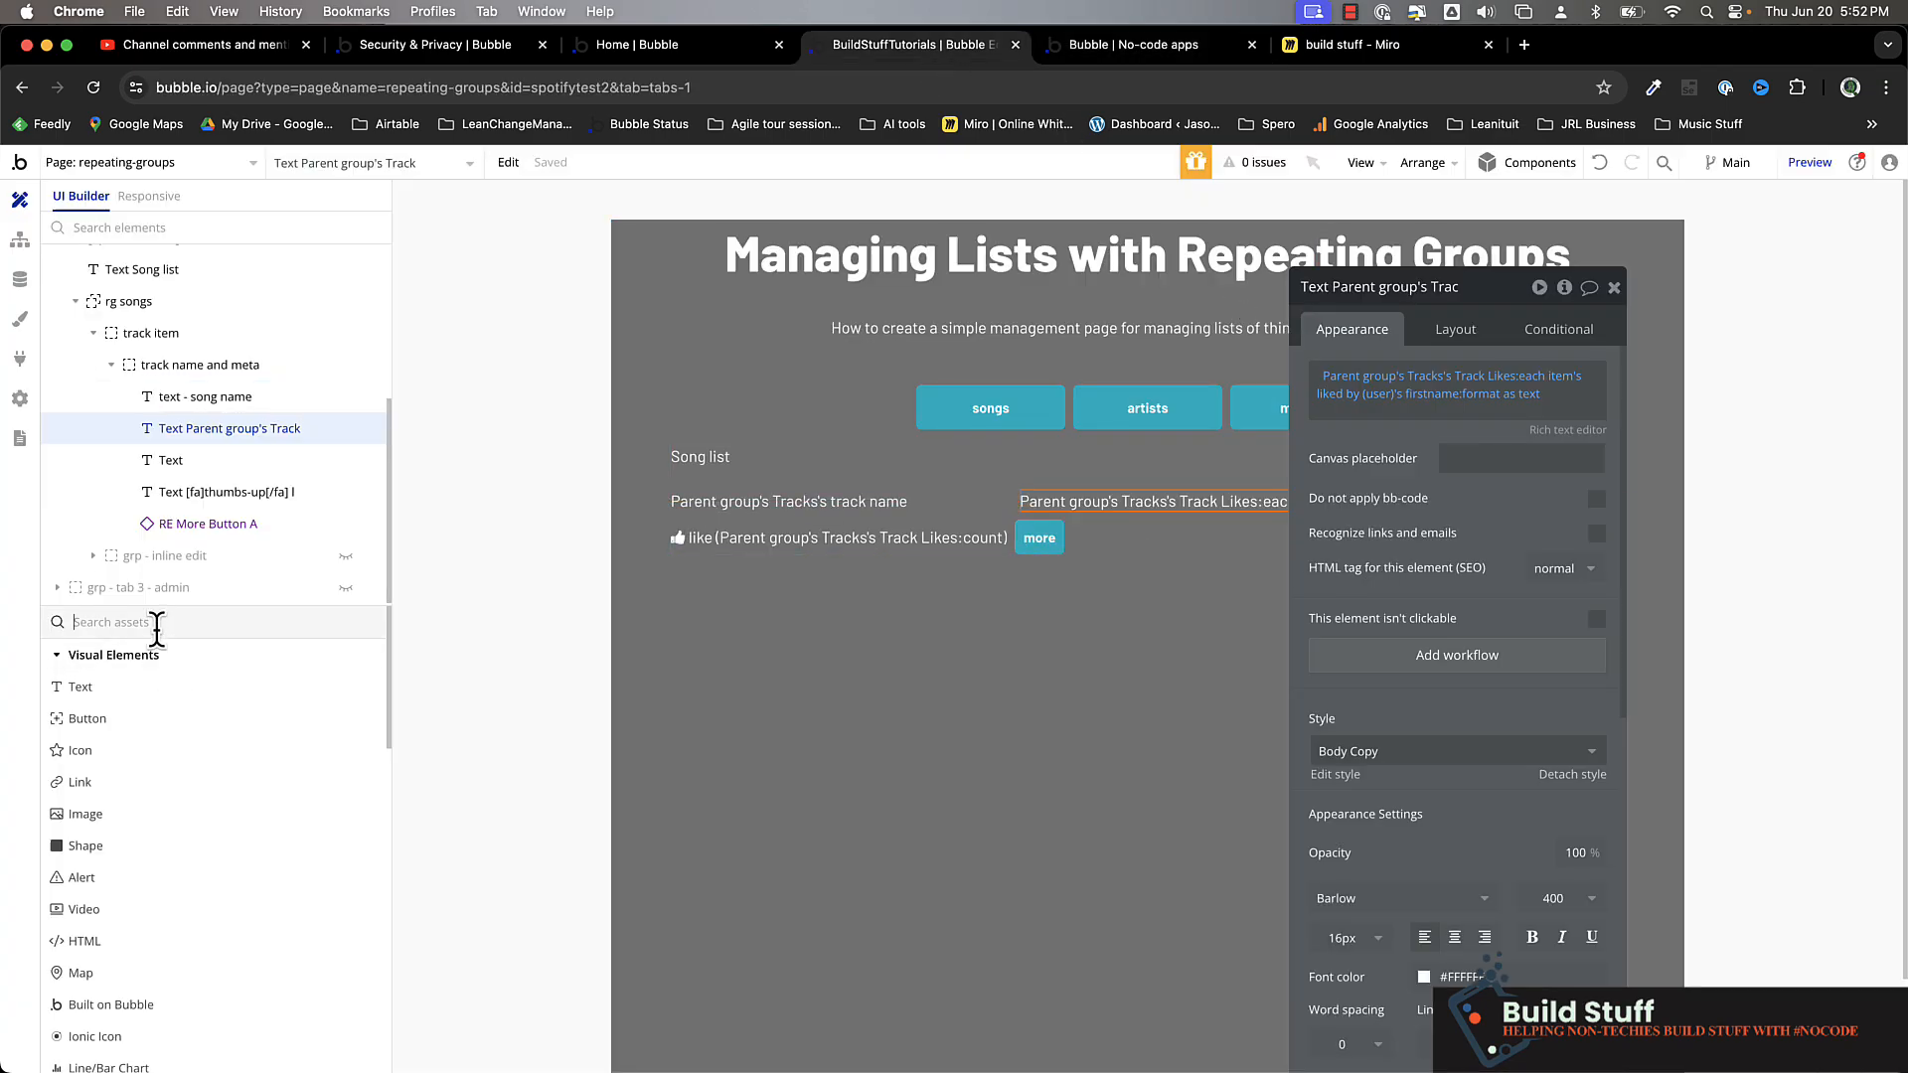
pyautogui.write('chart')
pyautogui.click(147, 688)
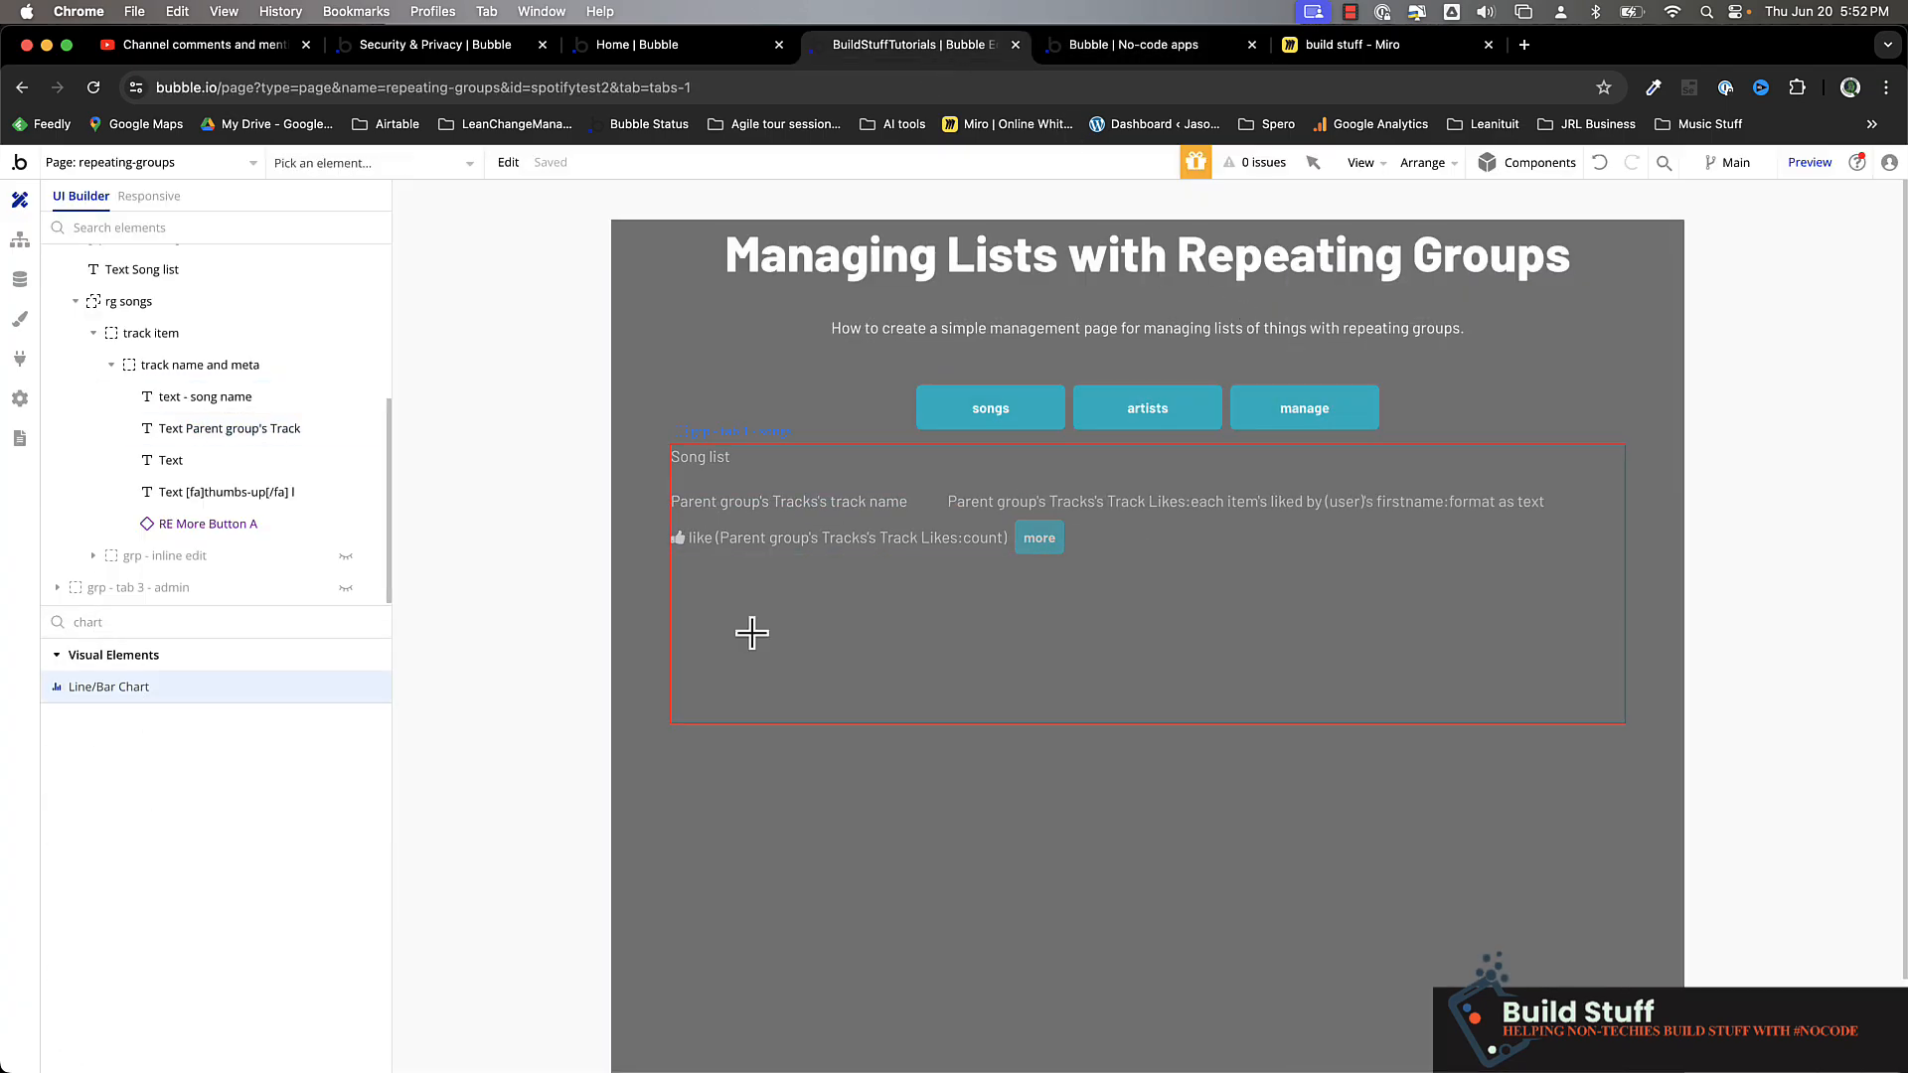
pyautogui.click(695, 756)
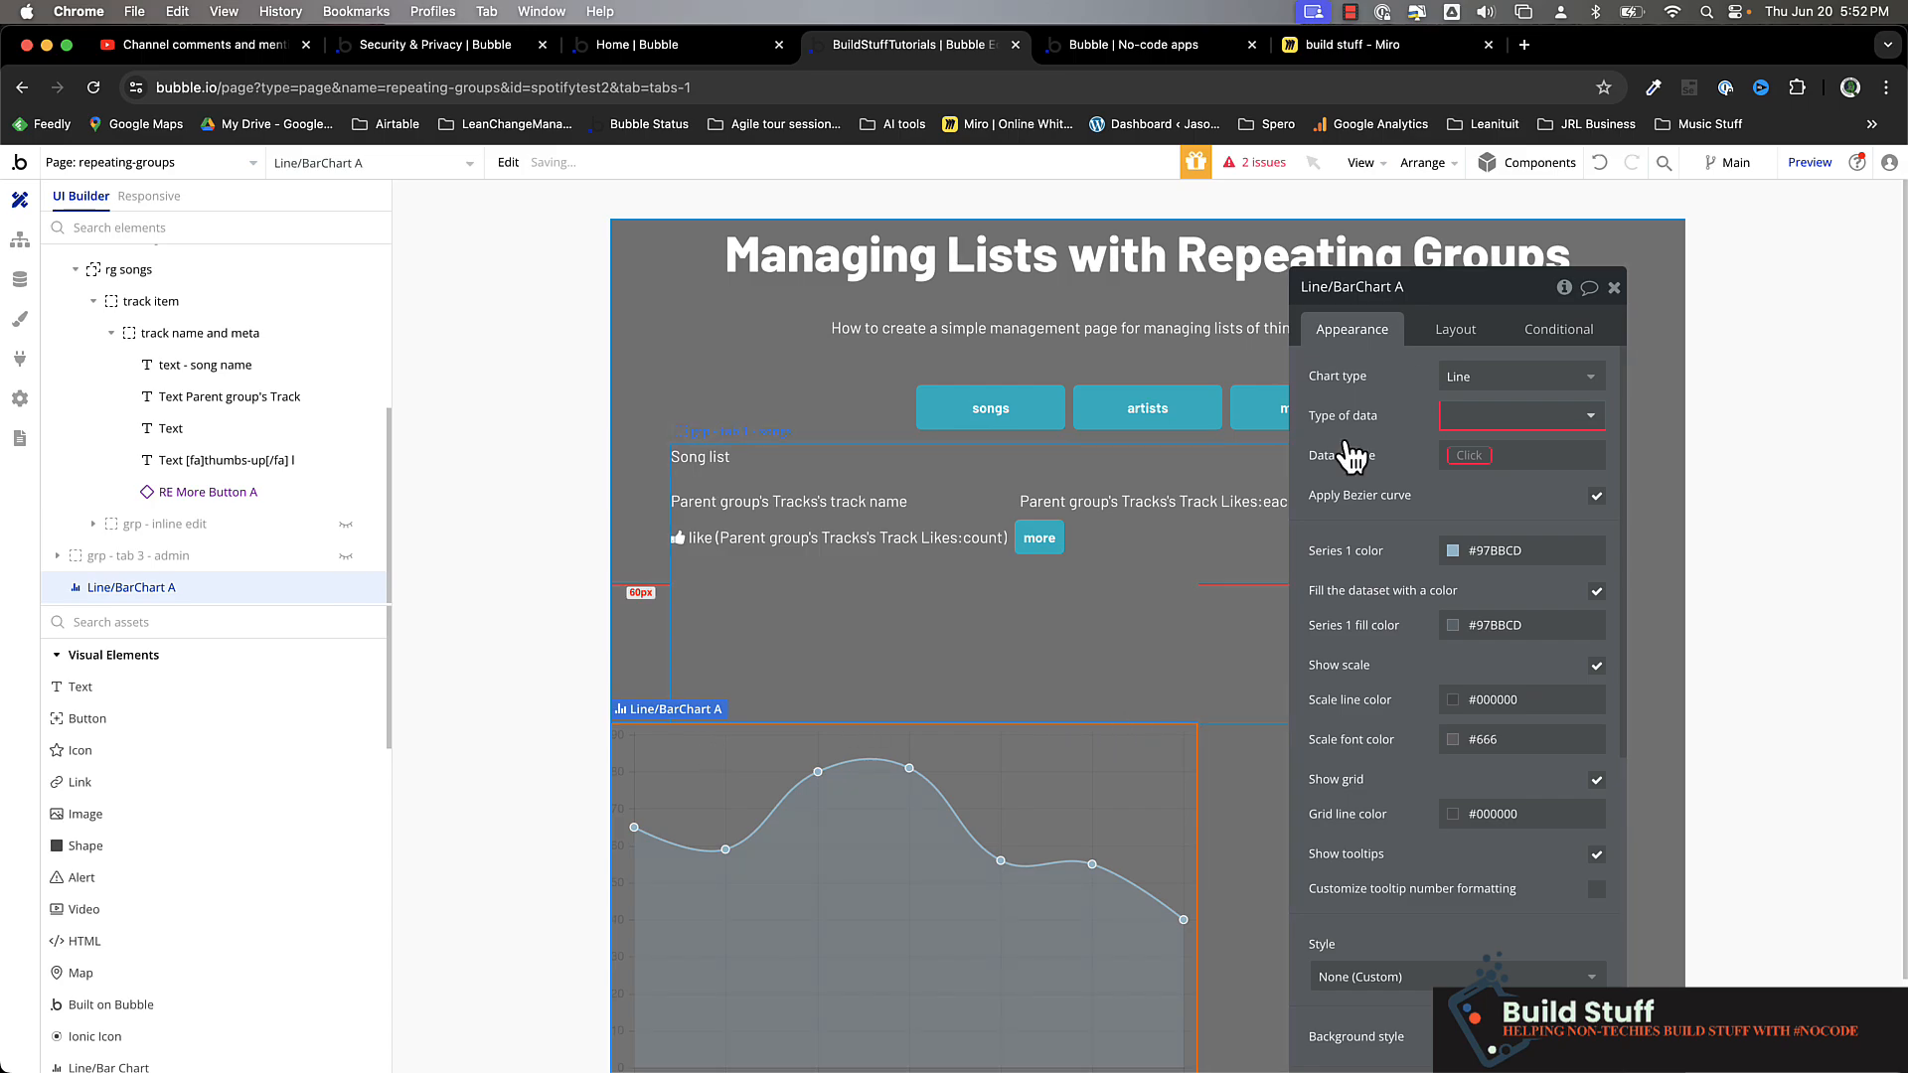
# Set the chart type to Pie and its type of data to Tracks
pyautogui.click(1537, 383)
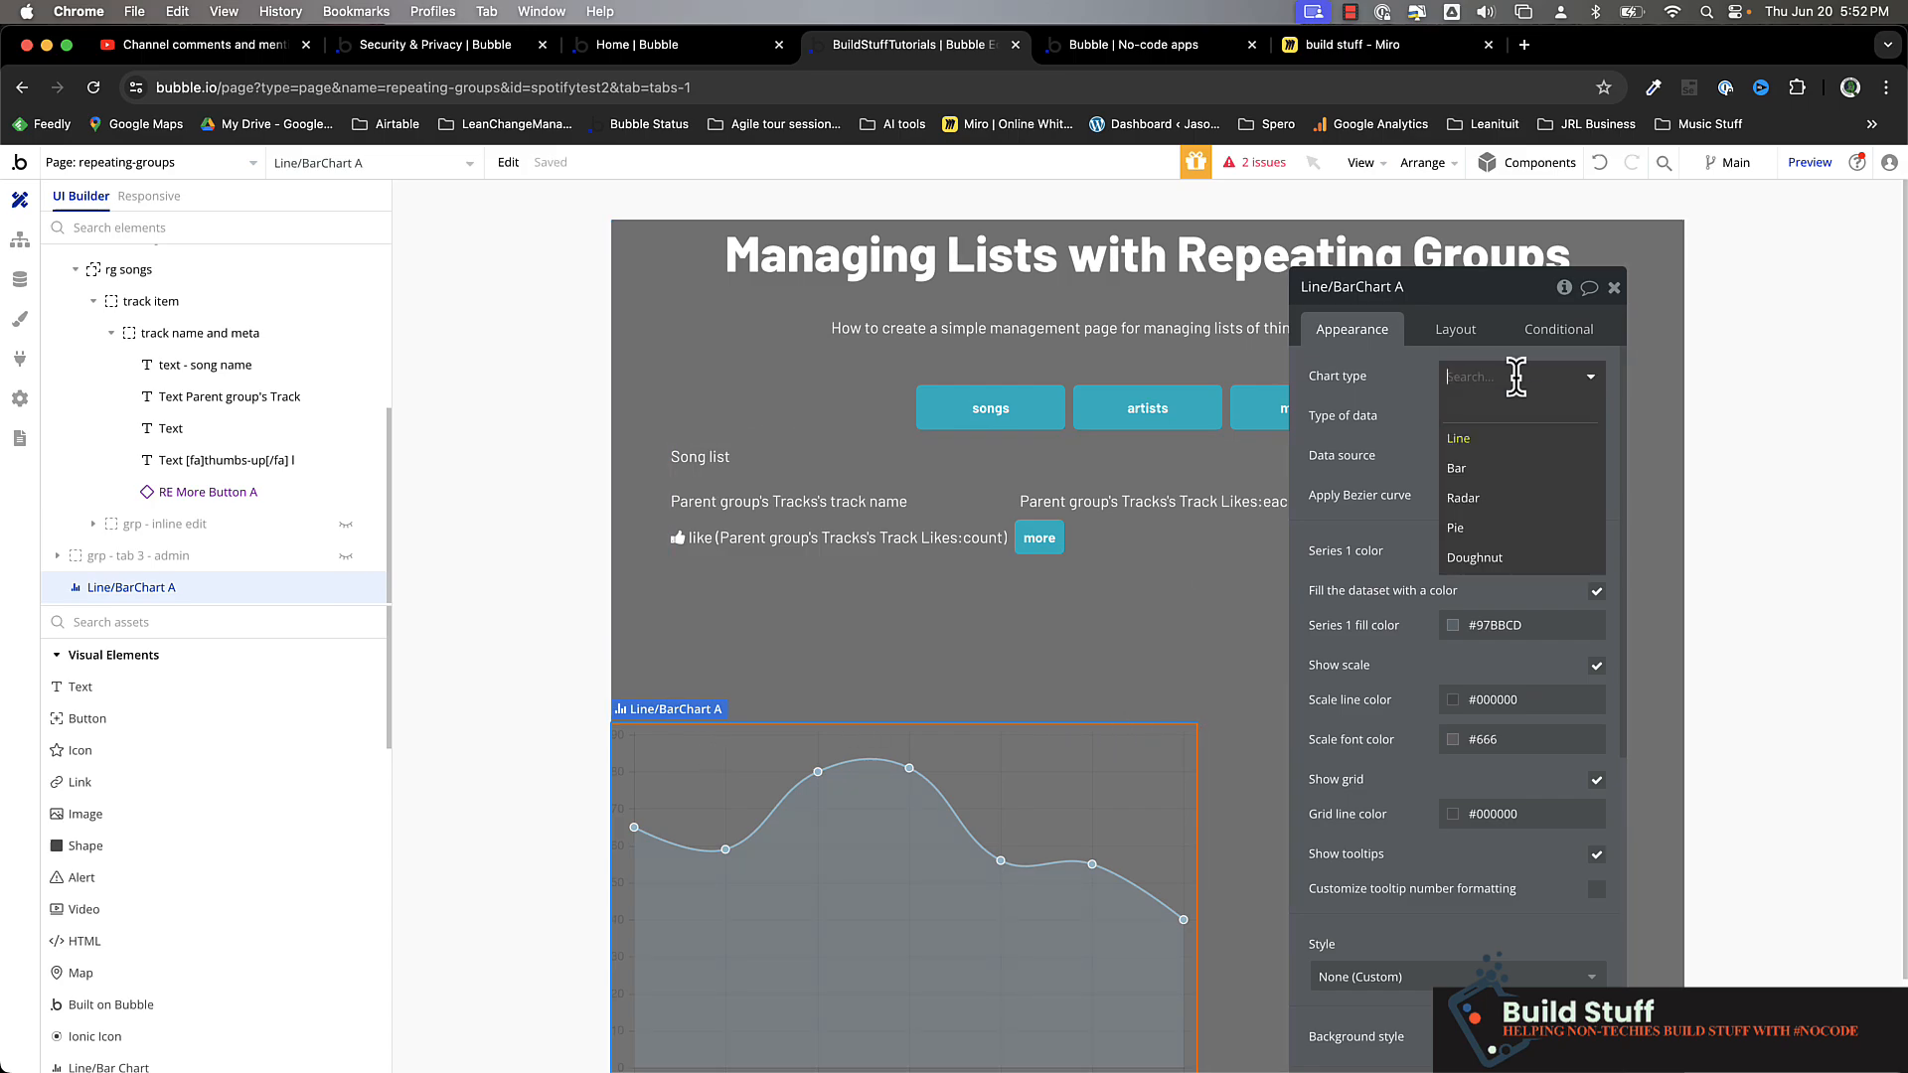
pyautogui.click(1522, 536)
pyautogui.click(1521, 416)
pyautogui.write('tr')
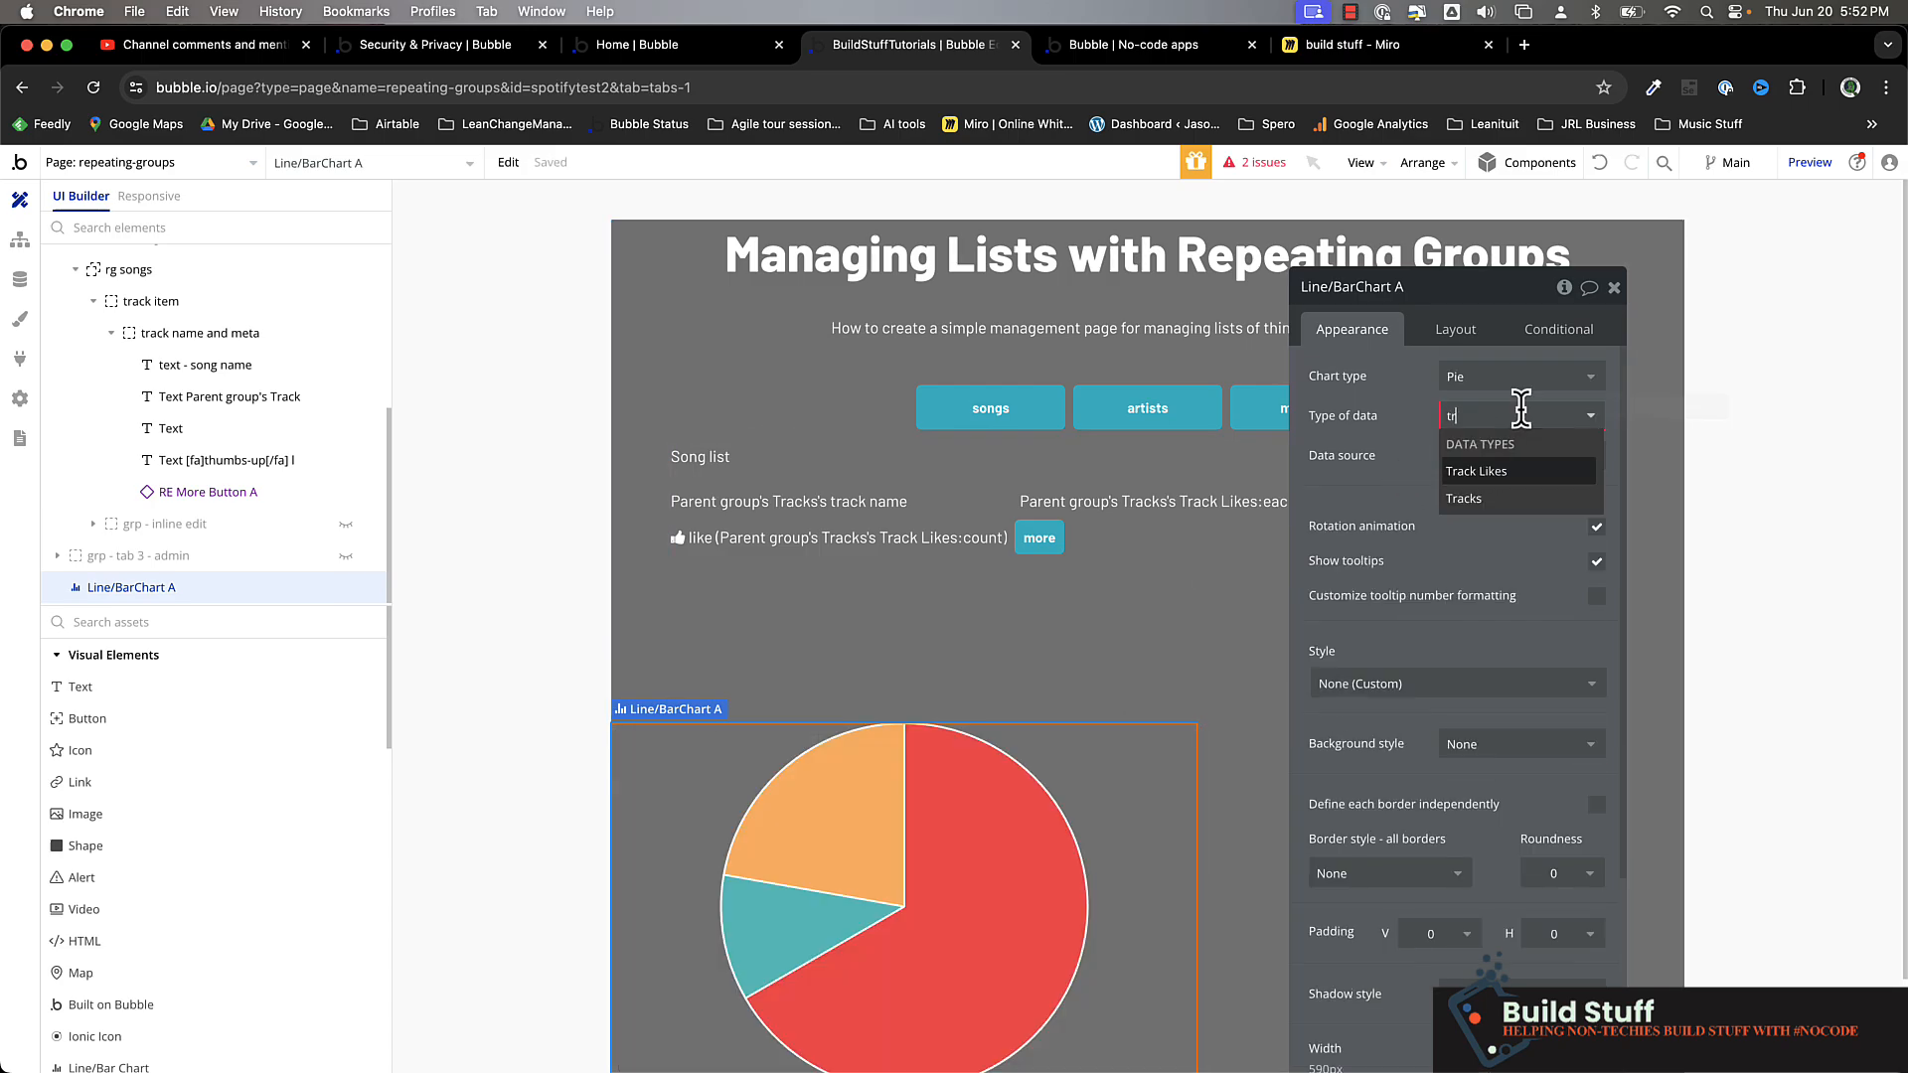
pyautogui.click(1463, 497)
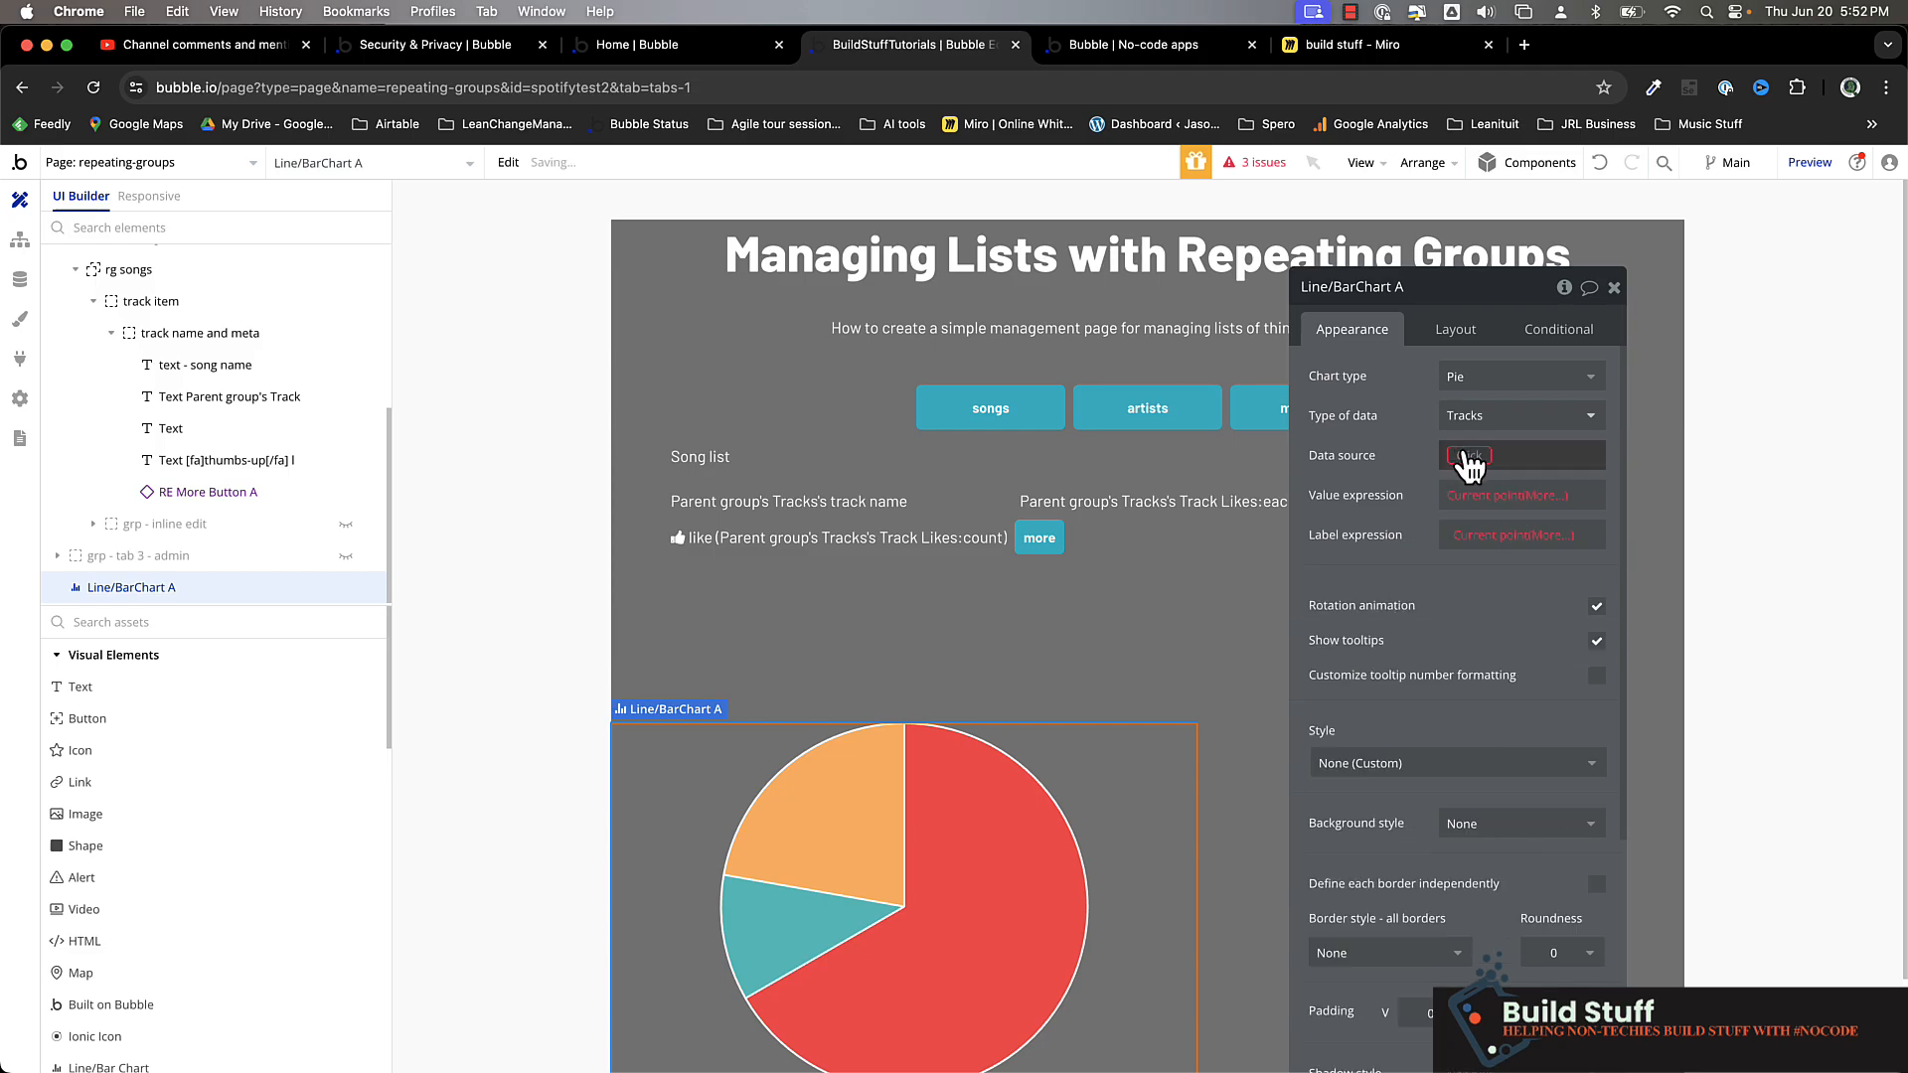
# Set the pie chart's data source to a search for Tracks
pyautogui.click(1463, 453)
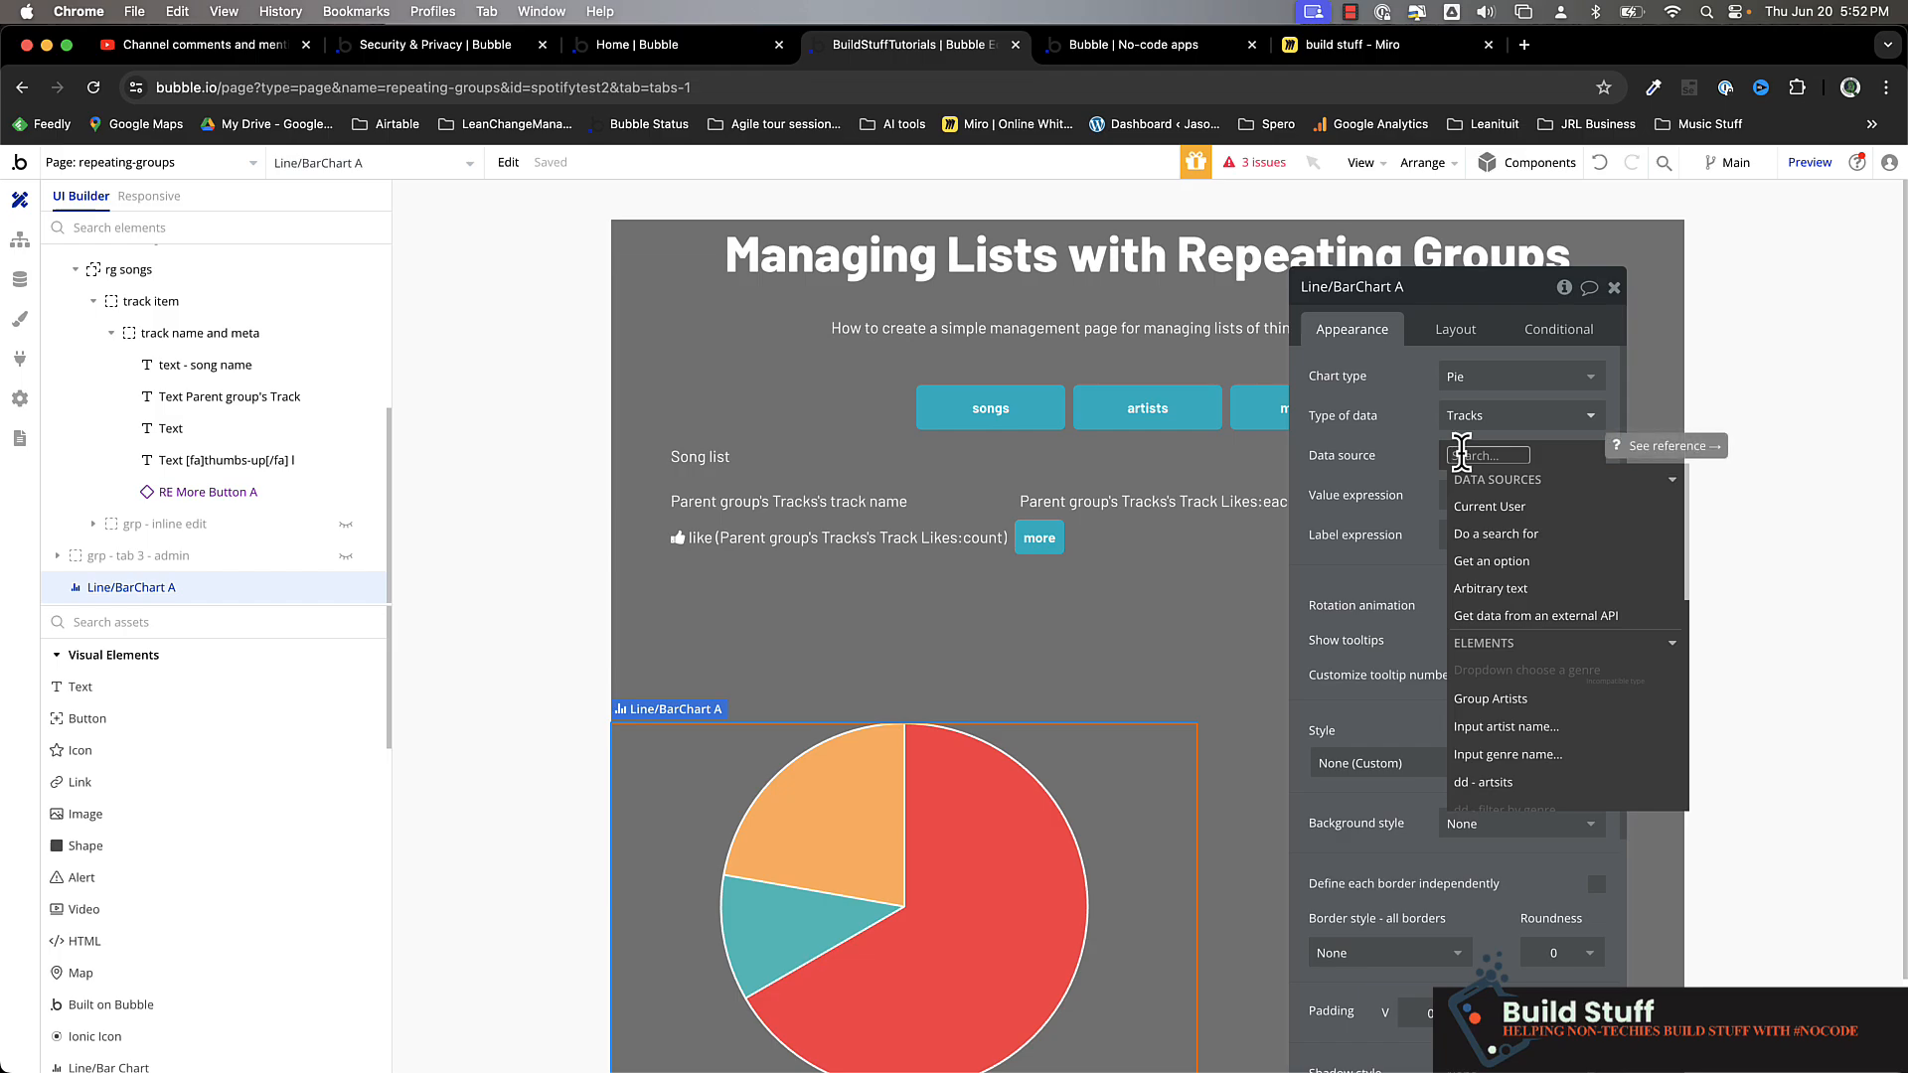
pyautogui.click(1490, 534)
pyautogui.click(1159, 335)
pyautogui.write('tra')
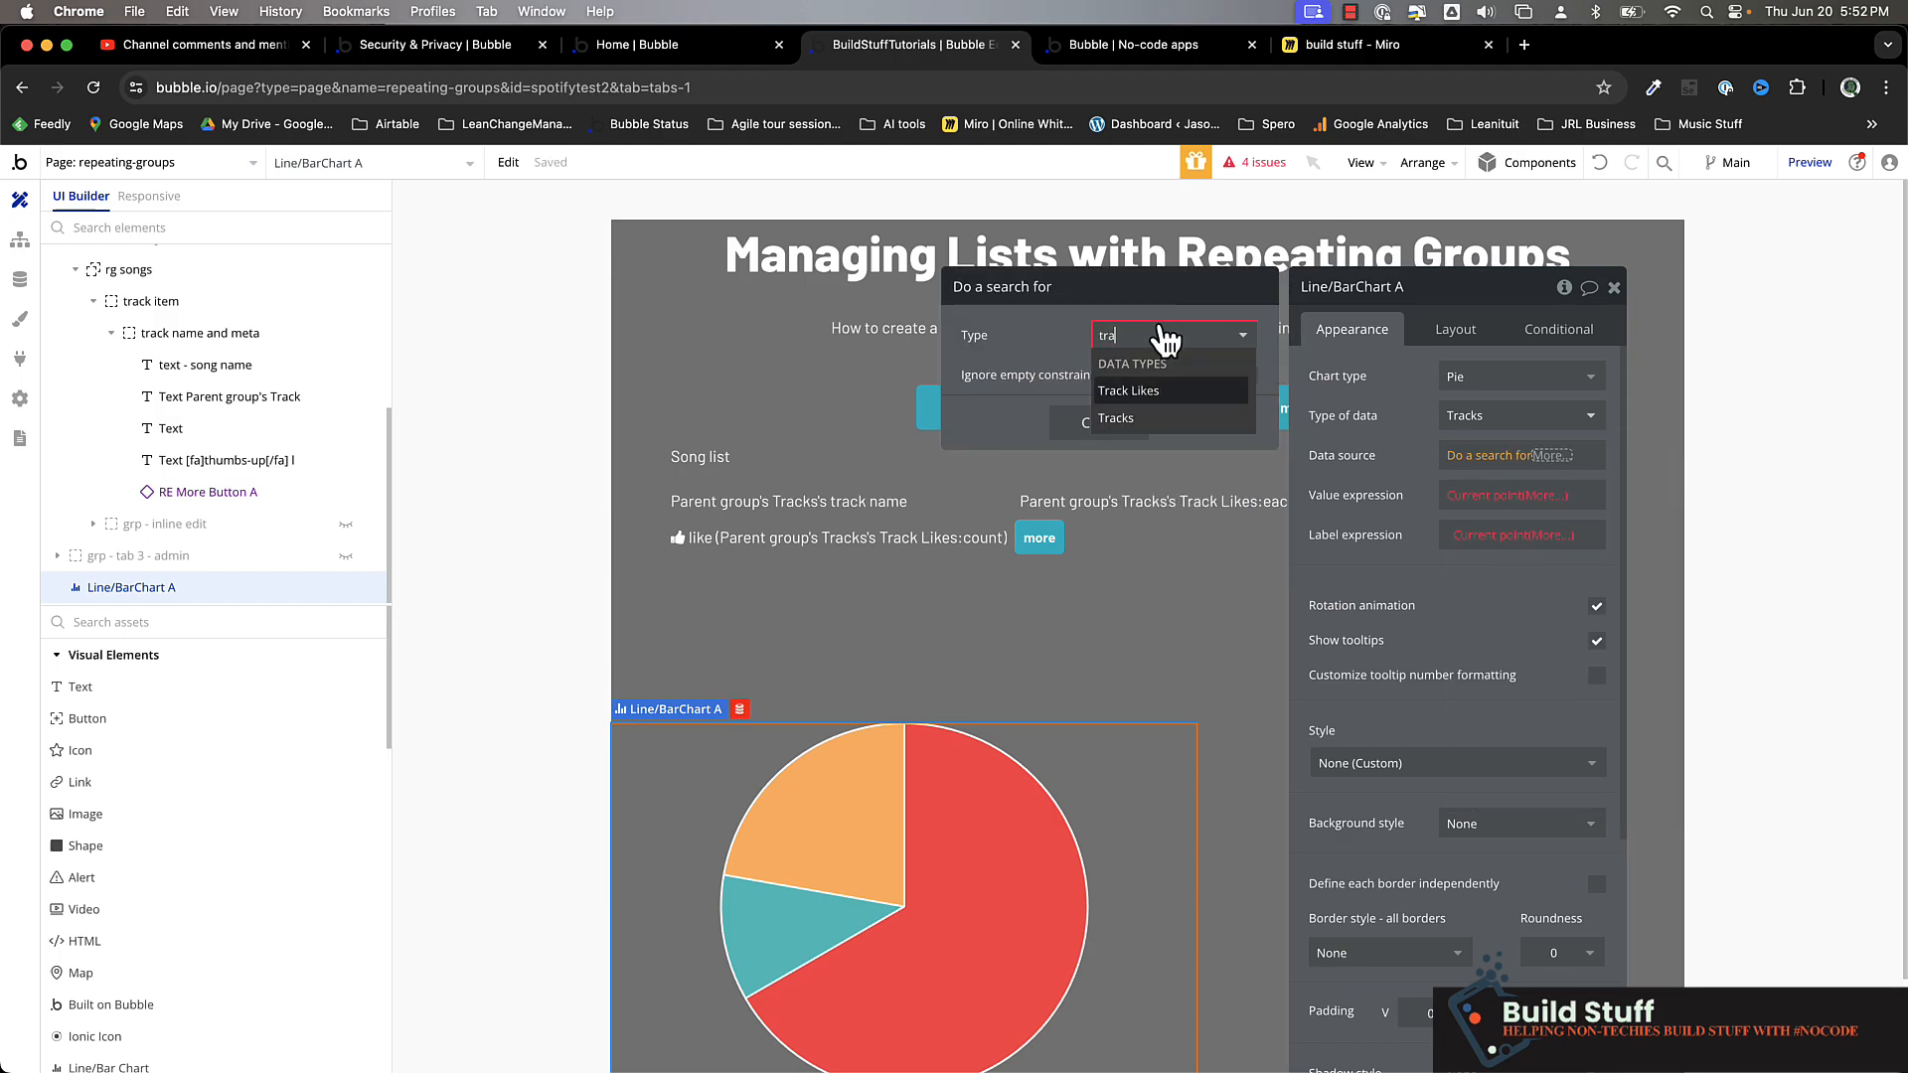
pyautogui.click(1138, 416)
pyautogui.click(1375, 458)
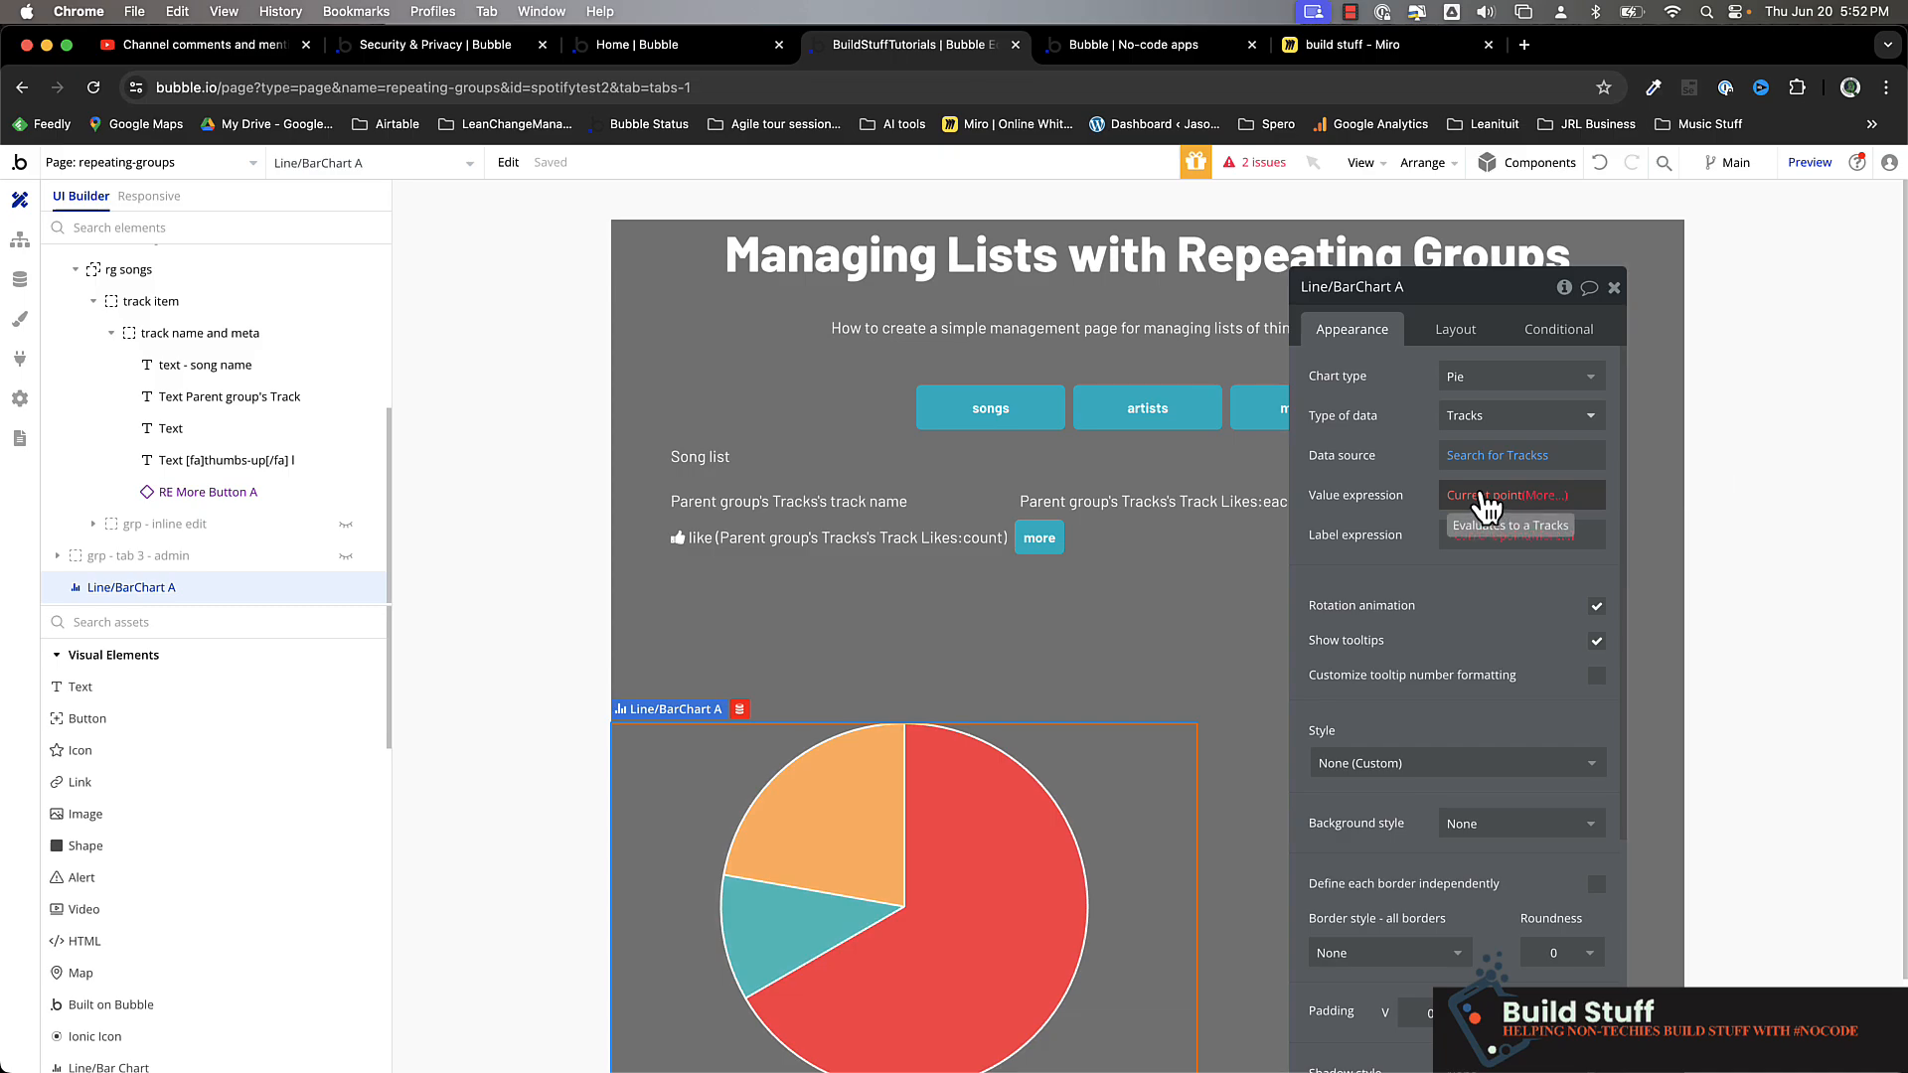
# Set the chart's value expression to Current point's Track Likes:count
pyautogui.click(1553, 503)
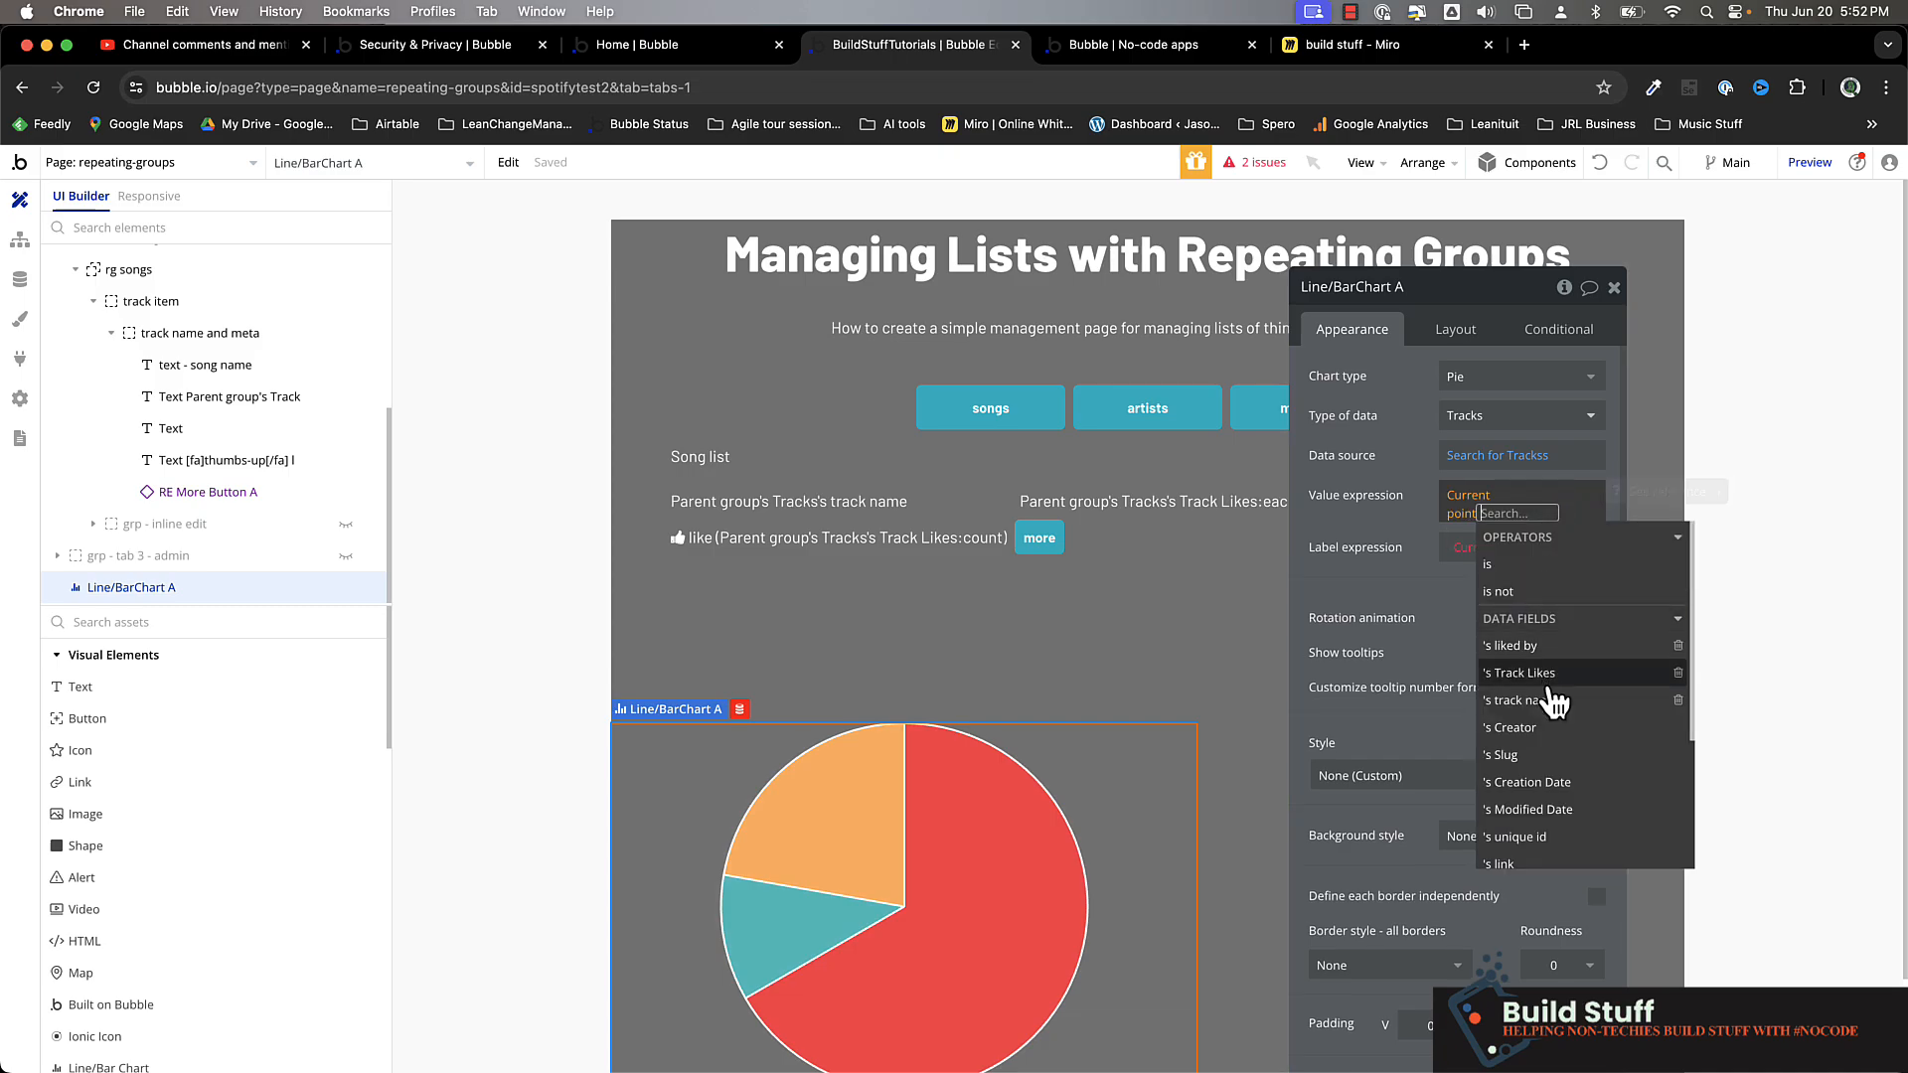
pyautogui.click(1540, 684)
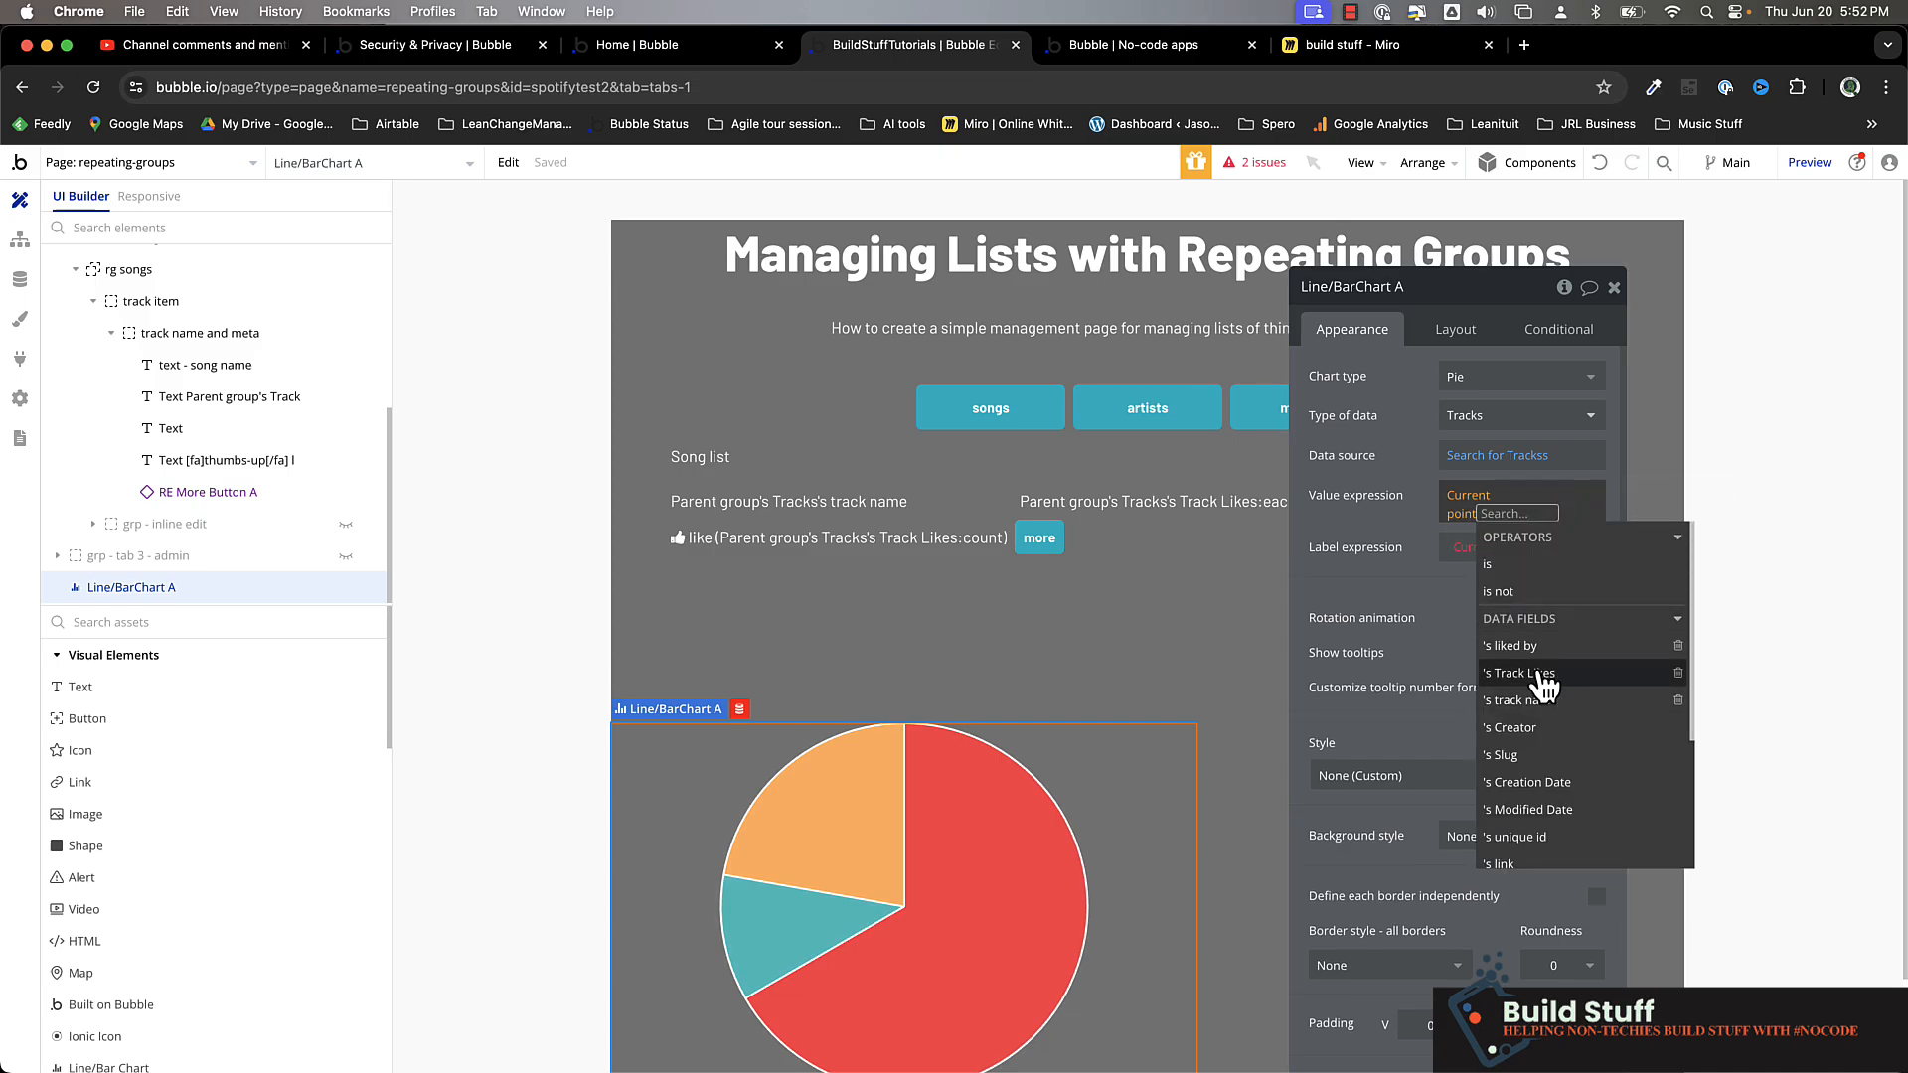
pyautogui.click(1501, 568)
pyautogui.click(1401, 524)
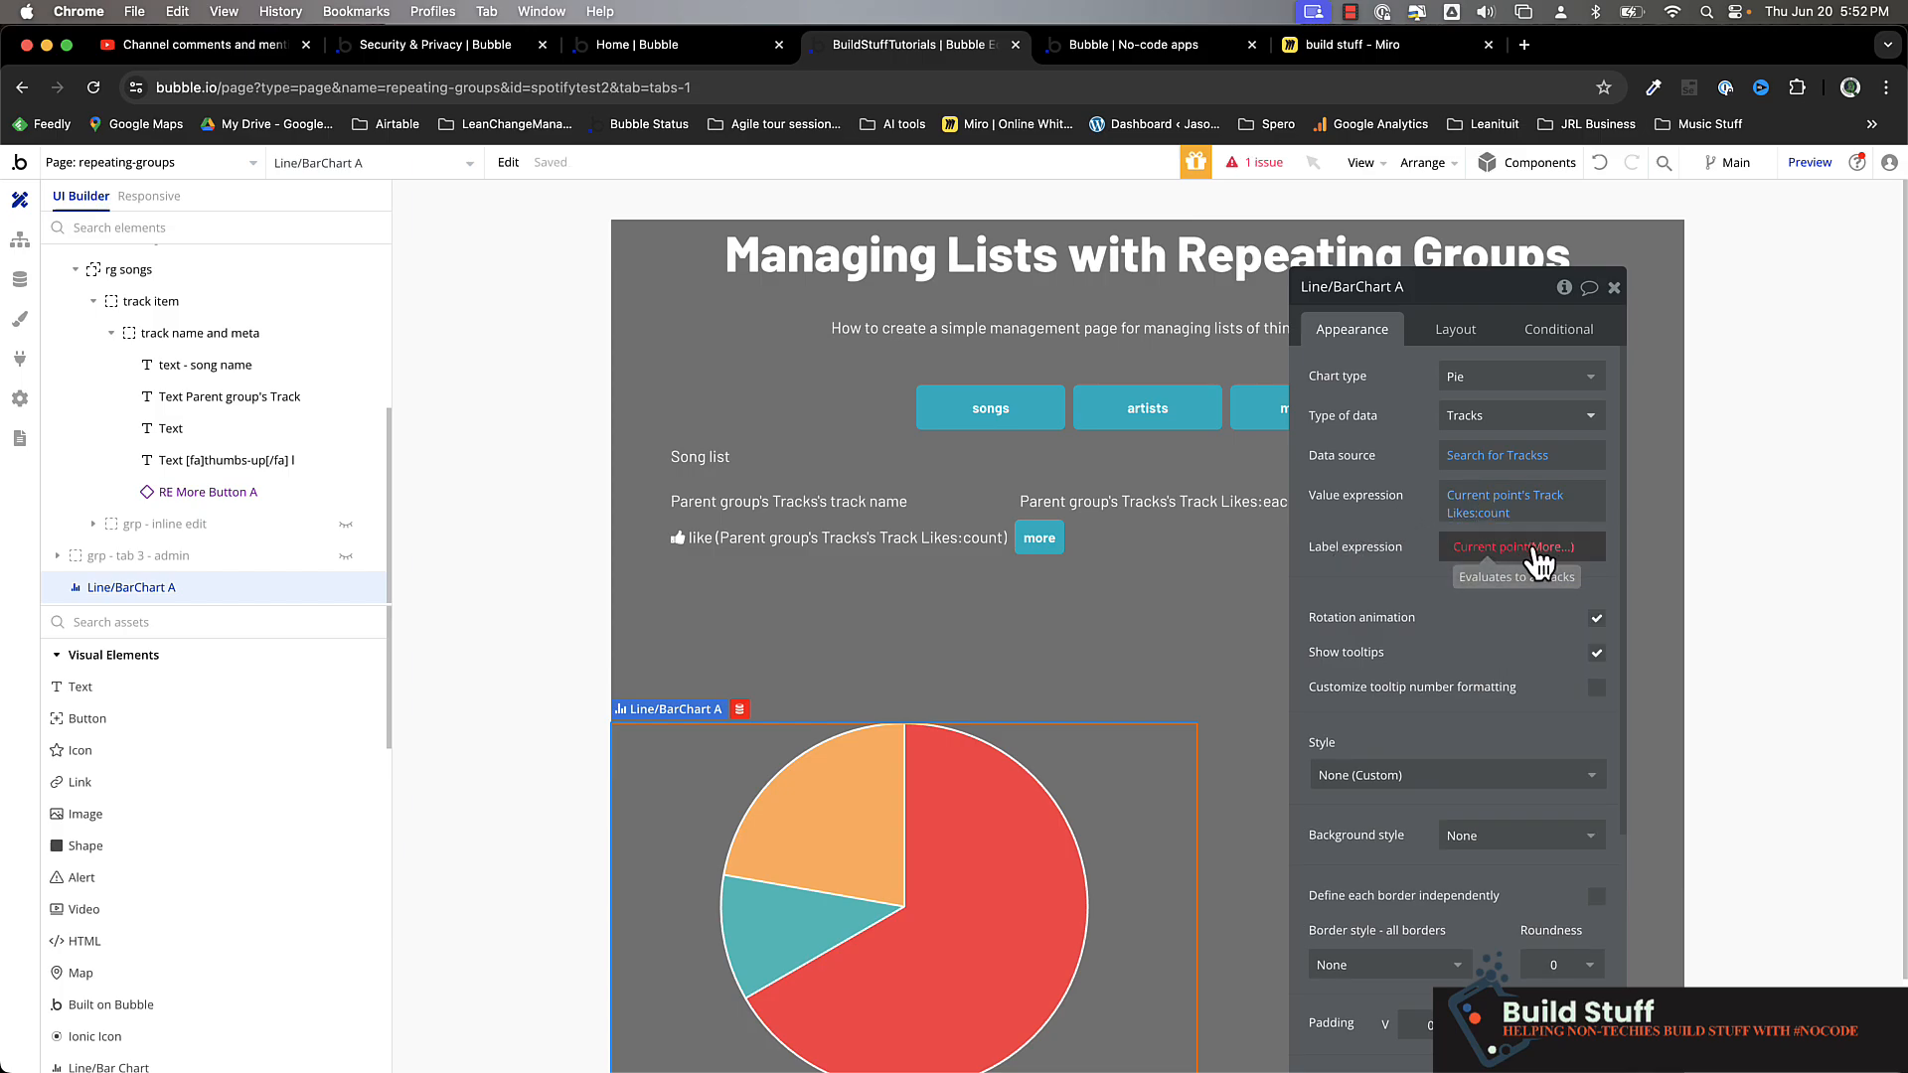
# Set the chart's label expression to Current point's track name
pyautogui.click(1554, 546)
pyautogui.click(1546, 751)
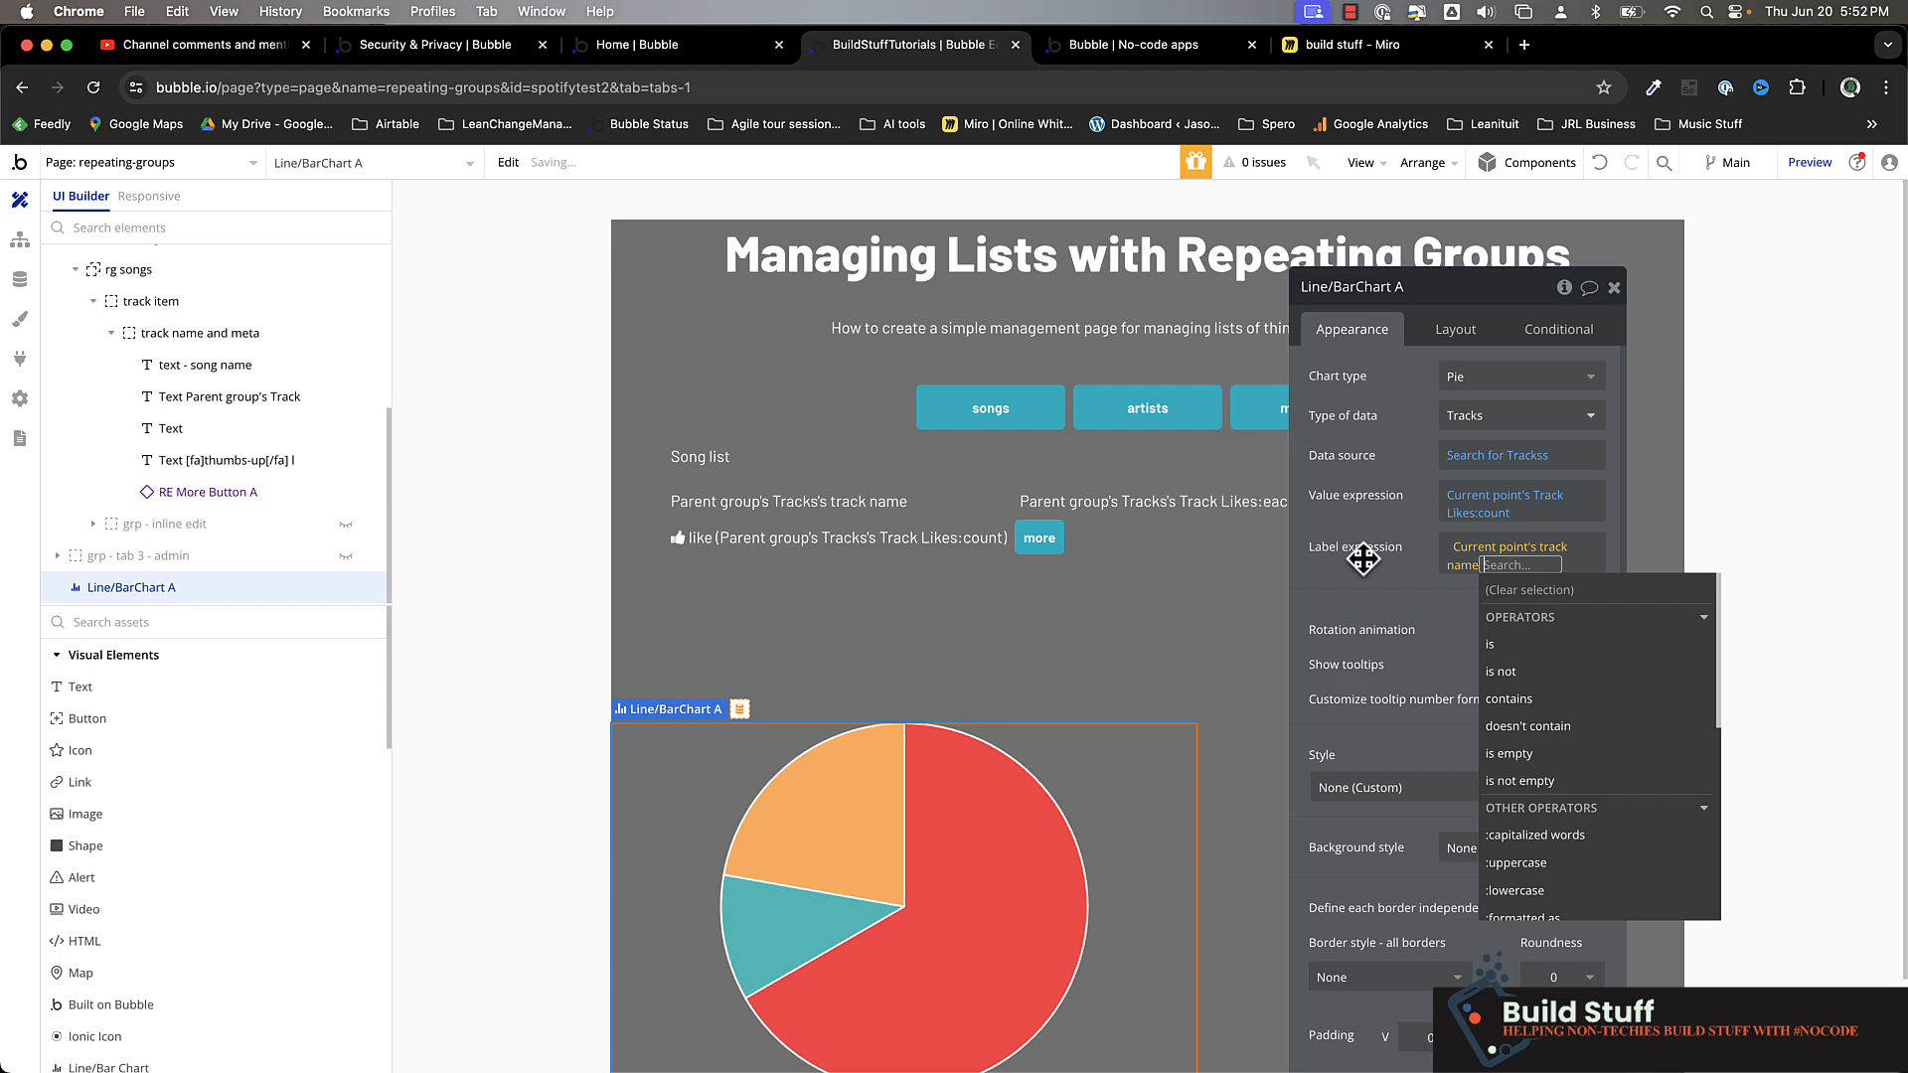
pyautogui.click(1372, 582)
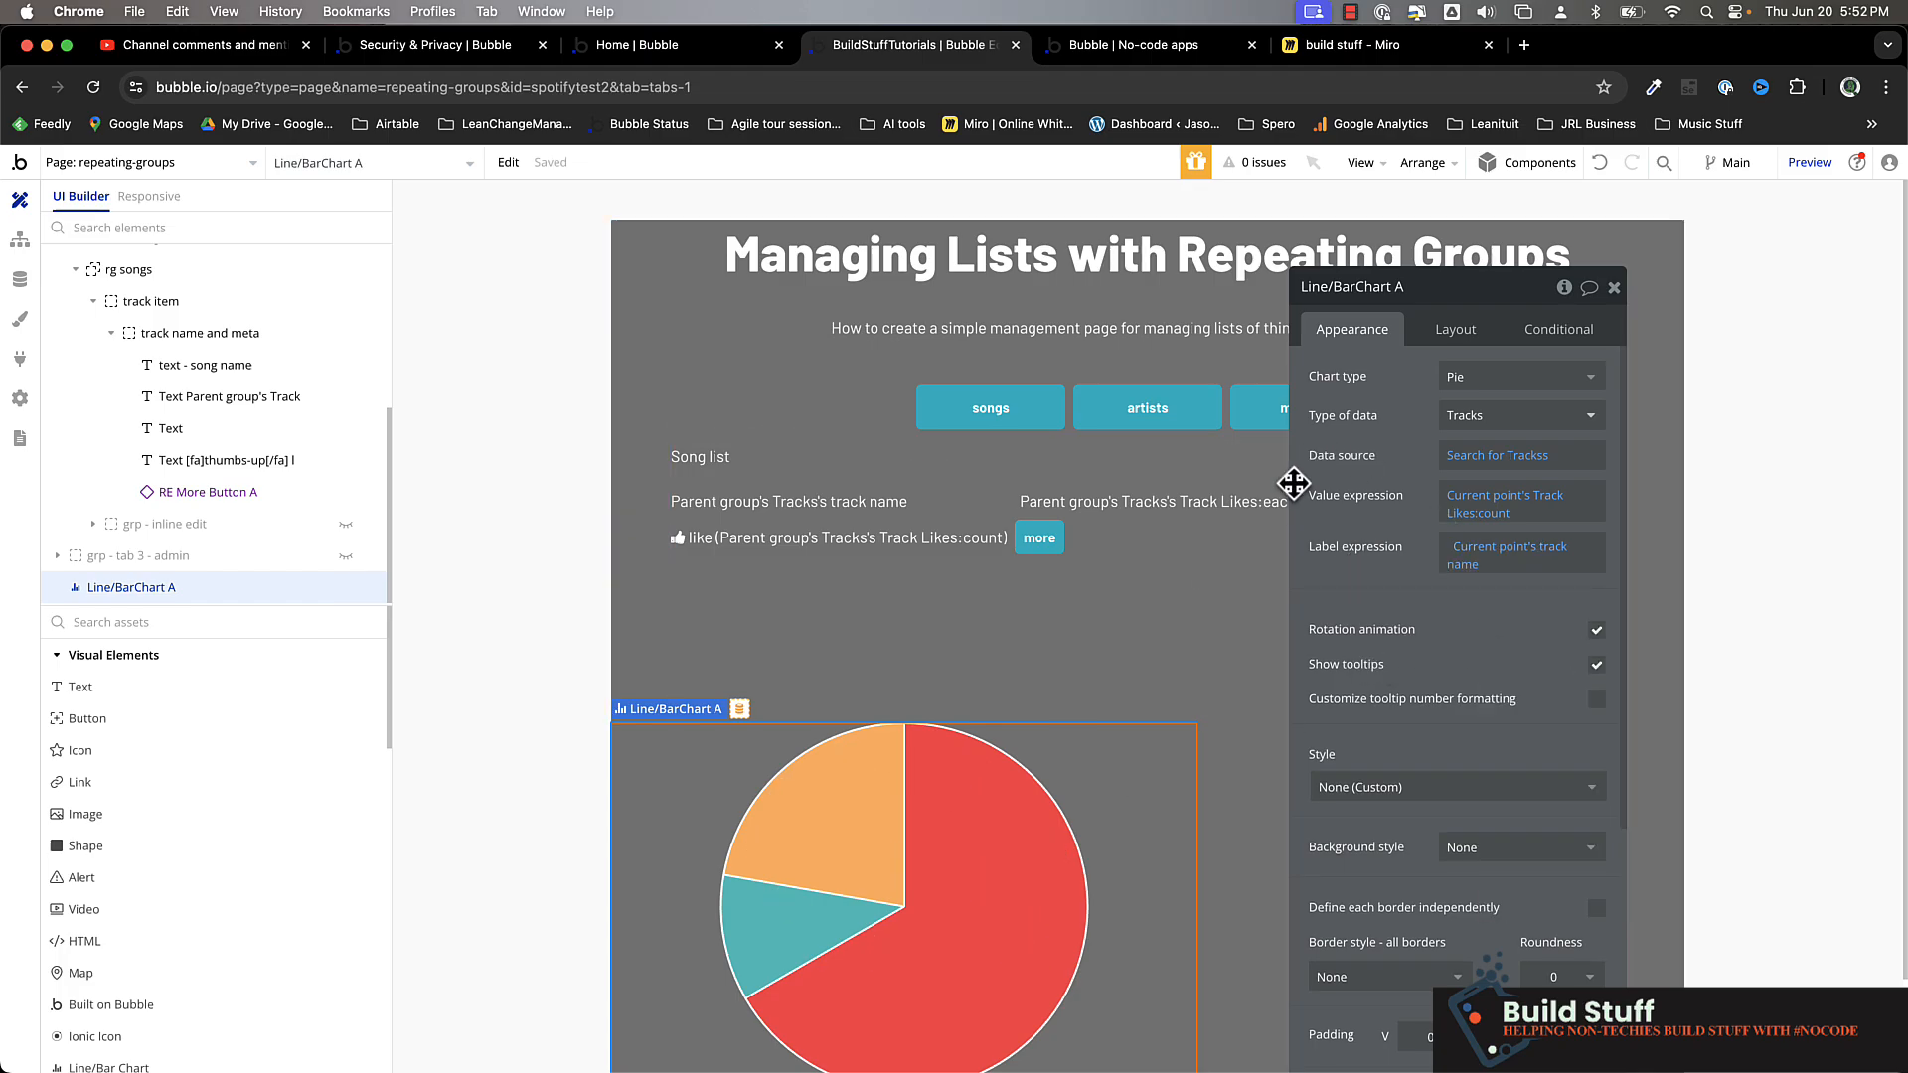
# Switch to the page preview and inspect the pie chart's slices and their like-count tooltips
pyautogui.click(1121, 56)
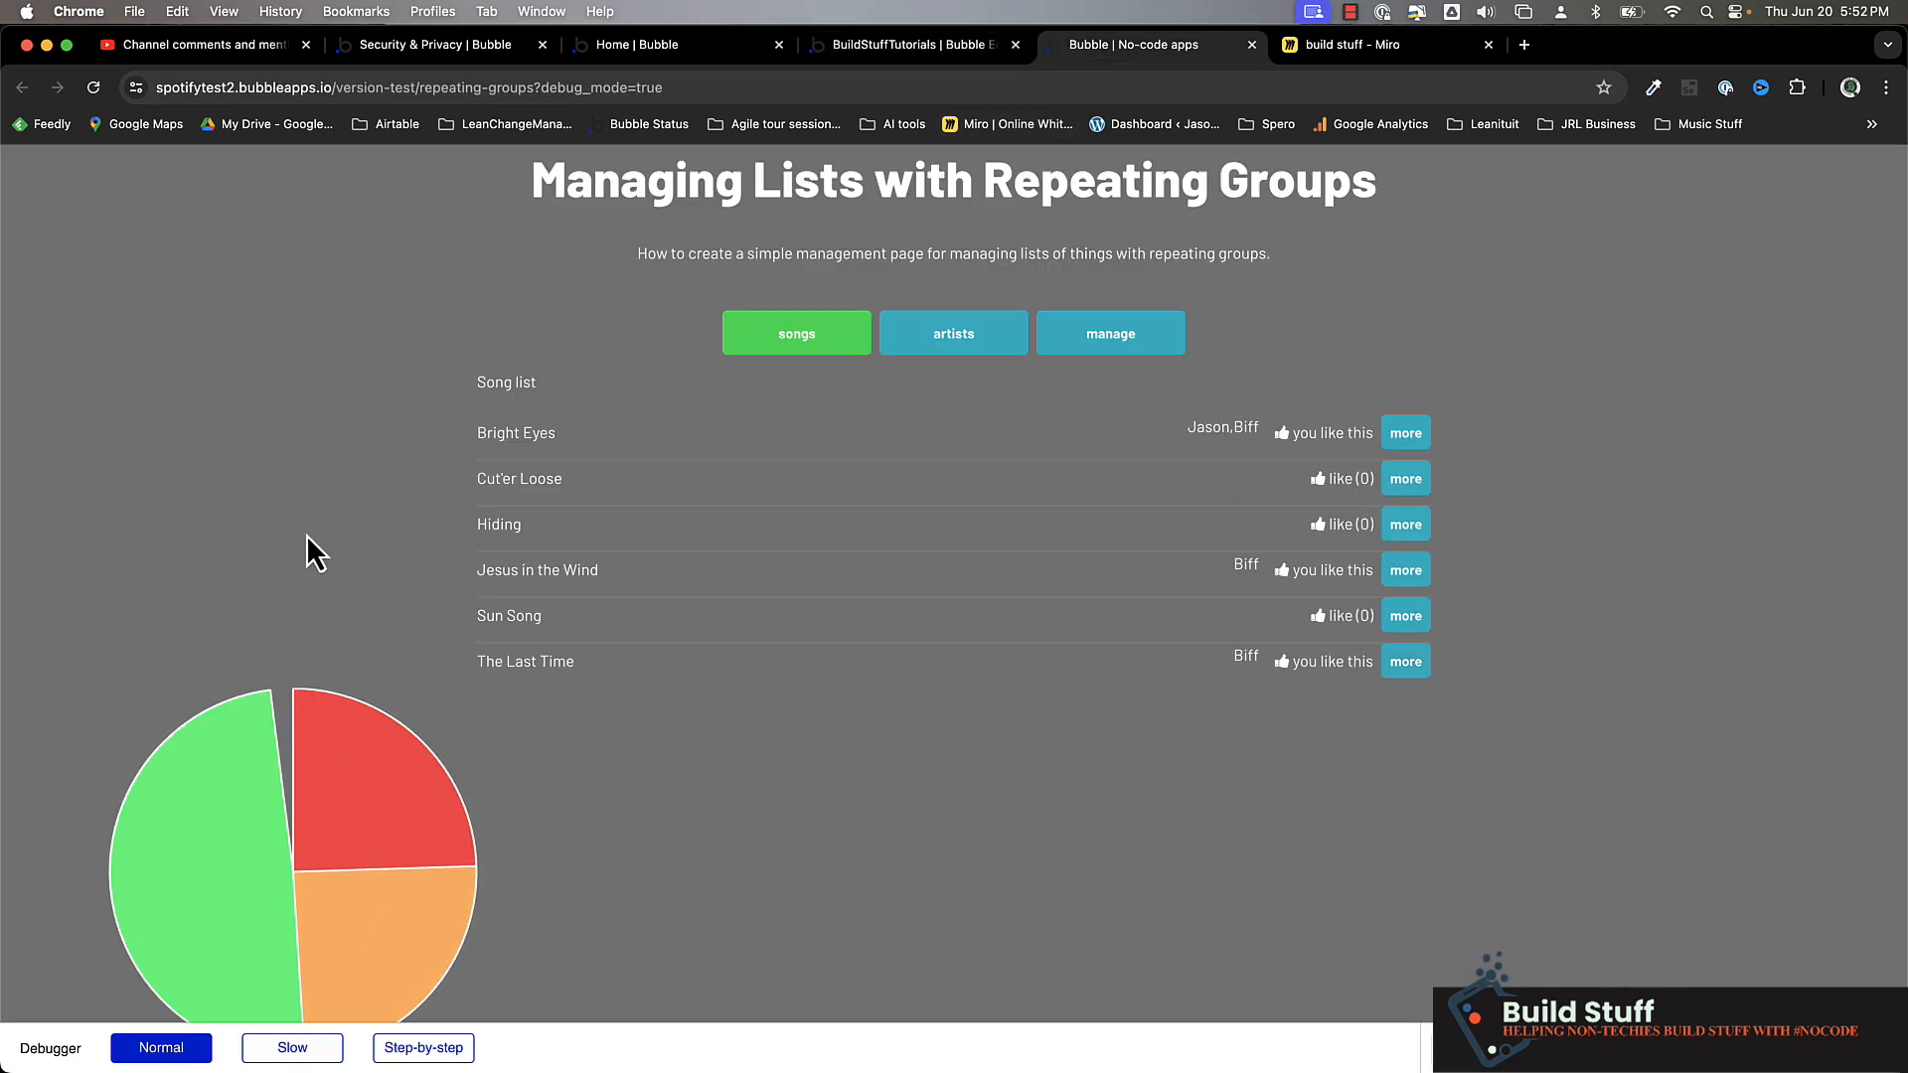
pyautogui.scroll(-2, 306, 534)
pyautogui.scroll(1, 306, 535)
pyautogui.moveTo(366, 671)
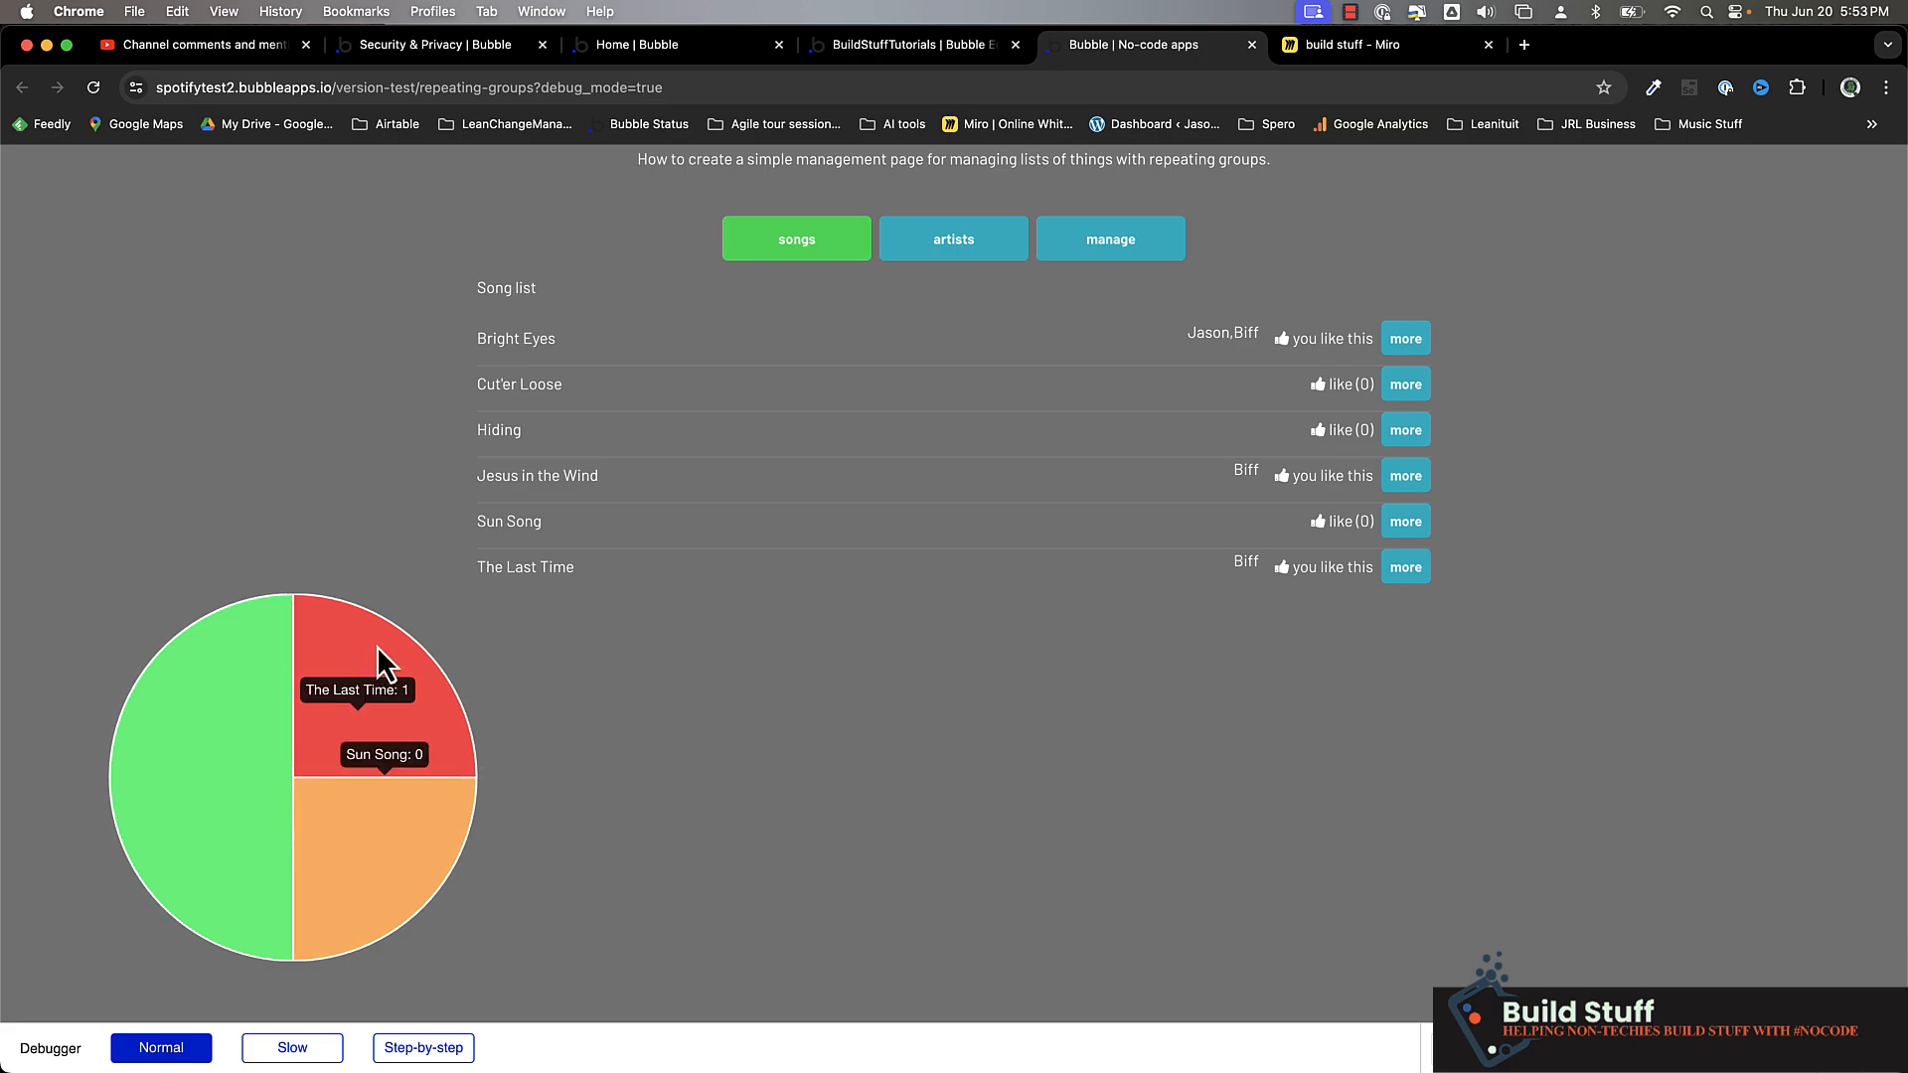
pyautogui.moveTo(160, 708)
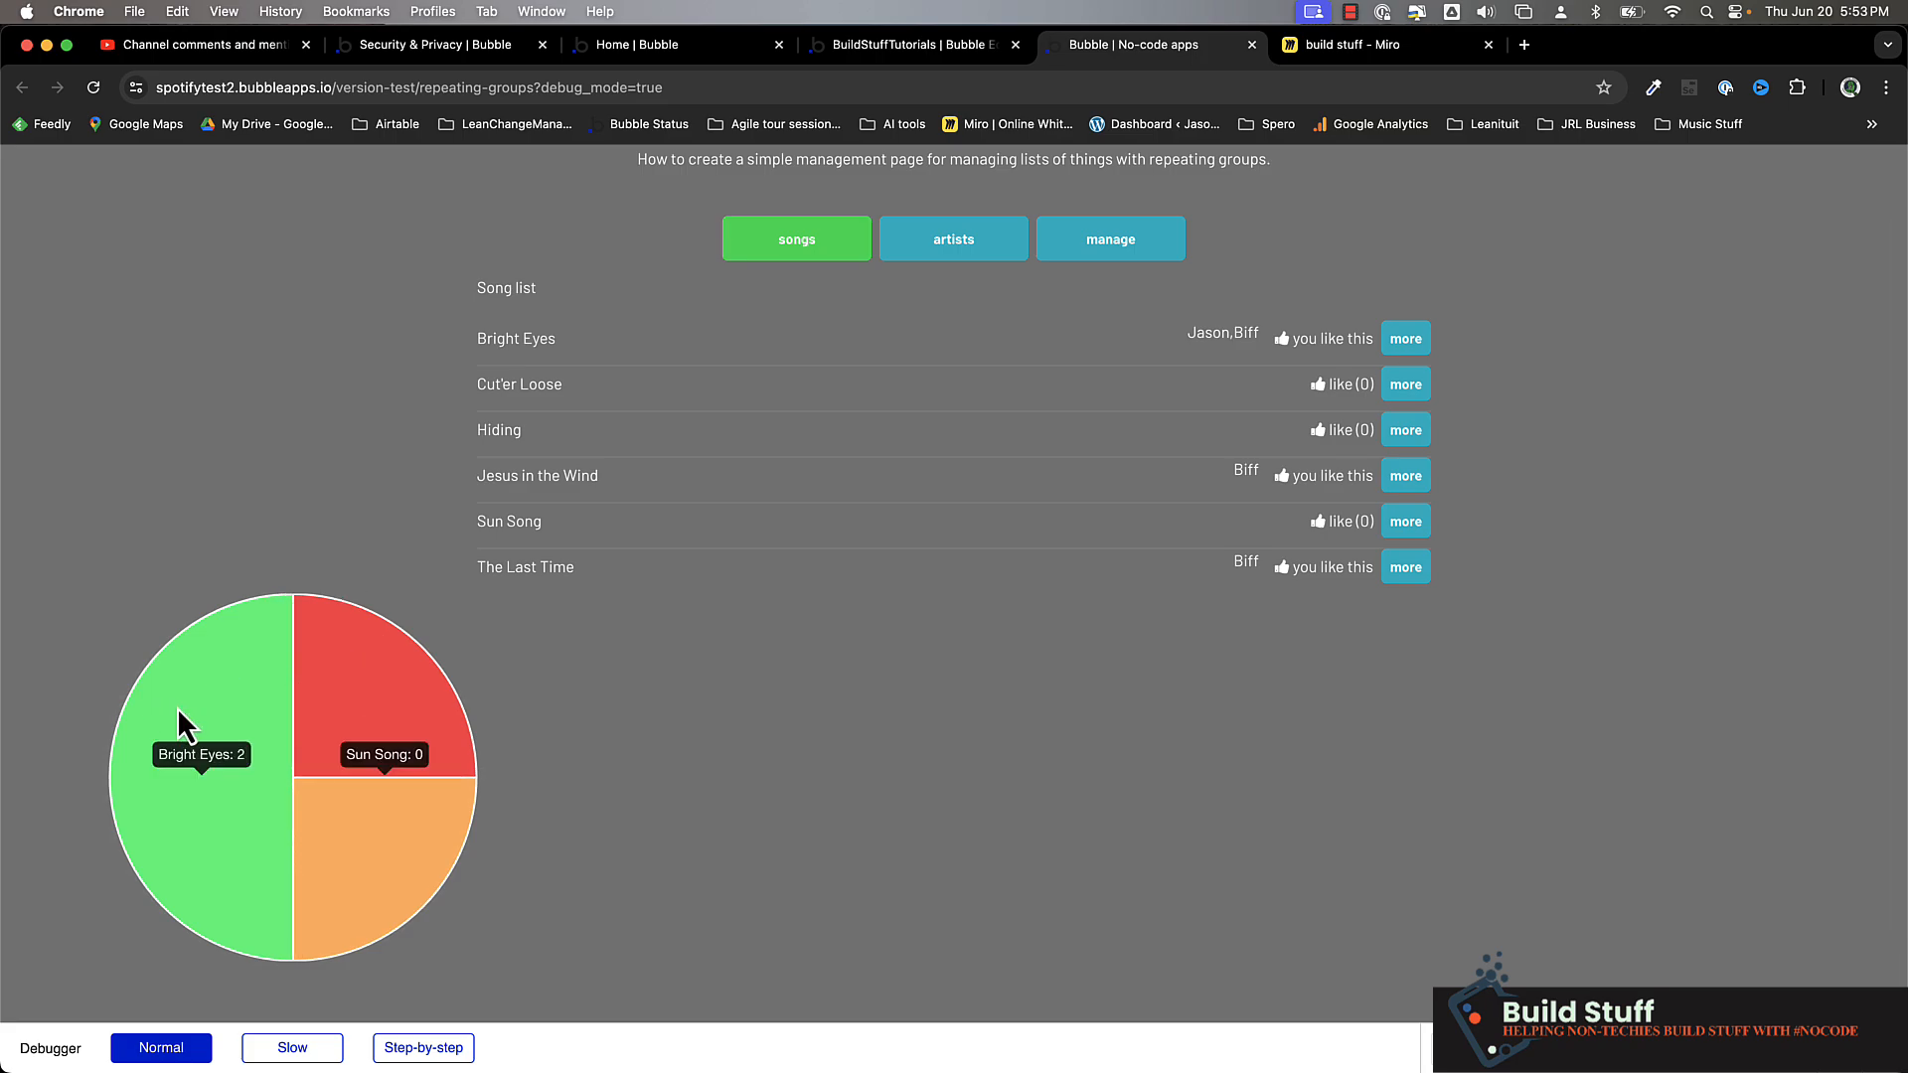